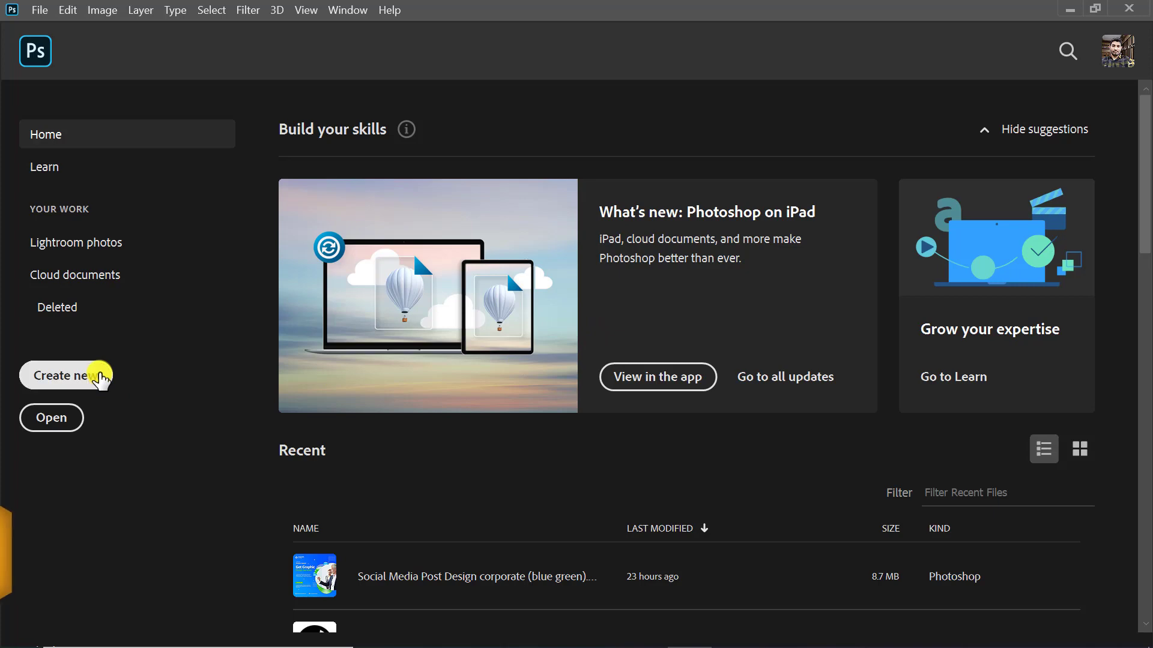
Step: Open the New Document dialog from the Home screen's Create new button
{"action": "left_click", "coordinate": [99, 378]}
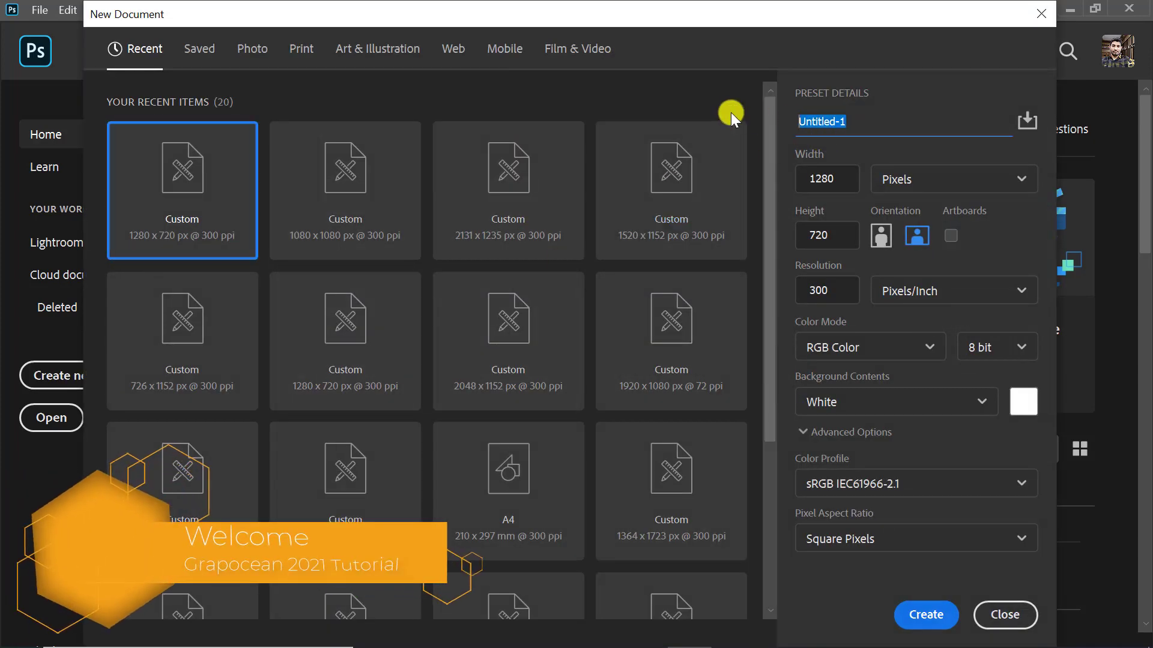
Step: Create an 820 × 315 px document named 'Facebook Cover Design'
{"action": "type", "text": "Facebook "}
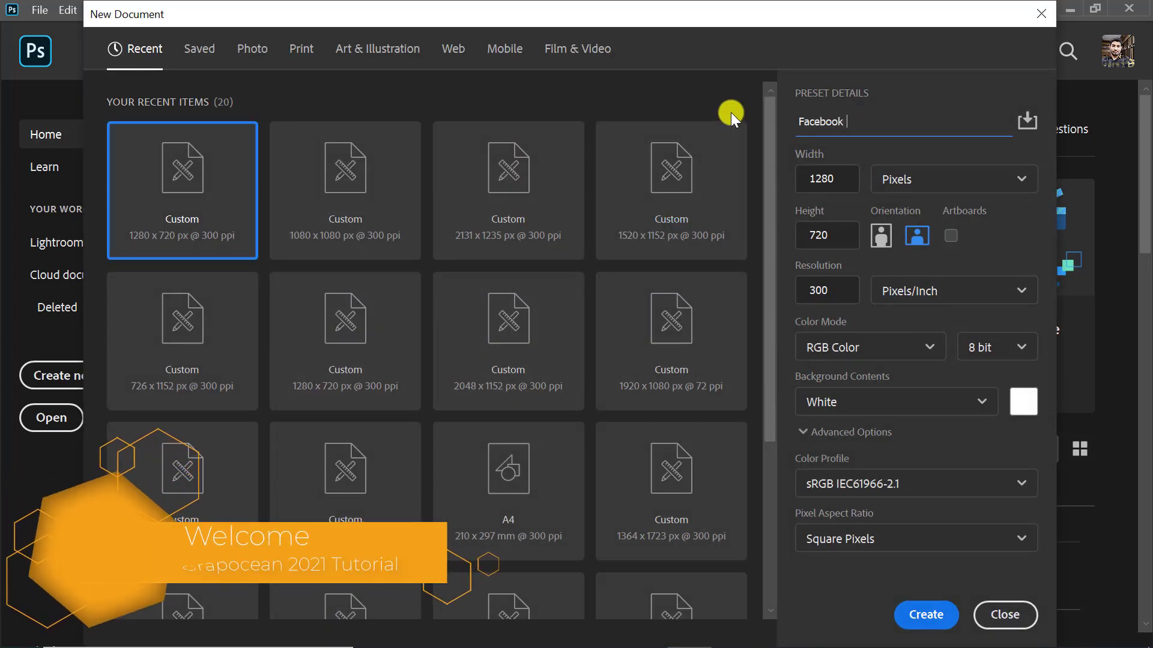
{"action": "type", "text": "Cover Design"}
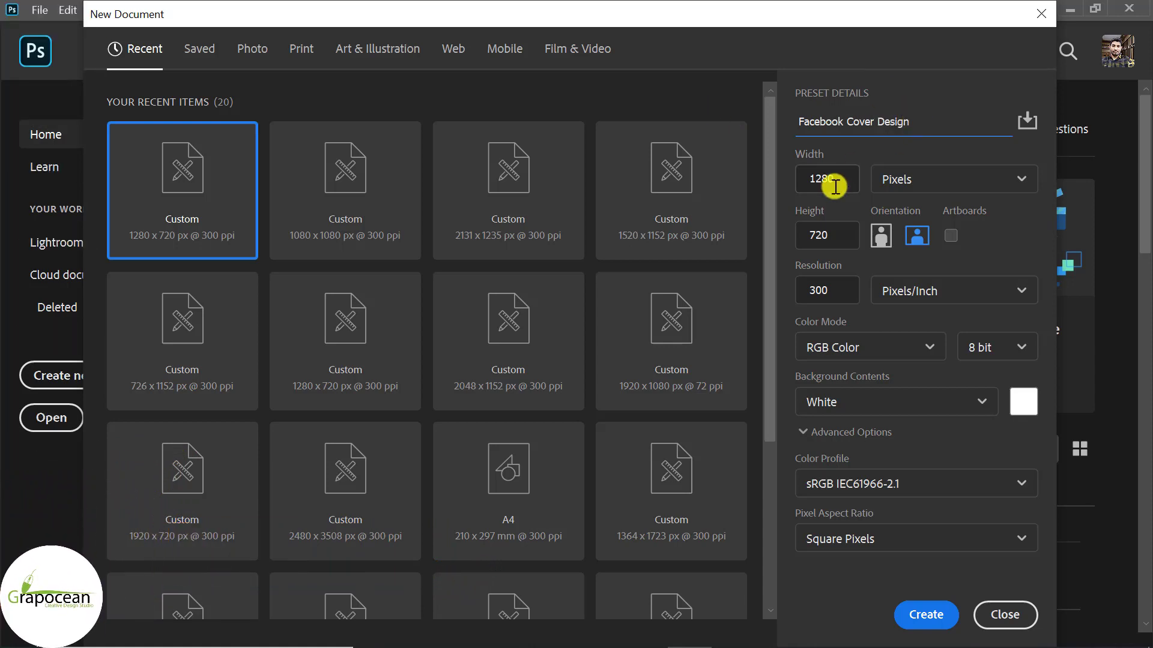
{"action": "double_click", "coordinate": [836, 181]}
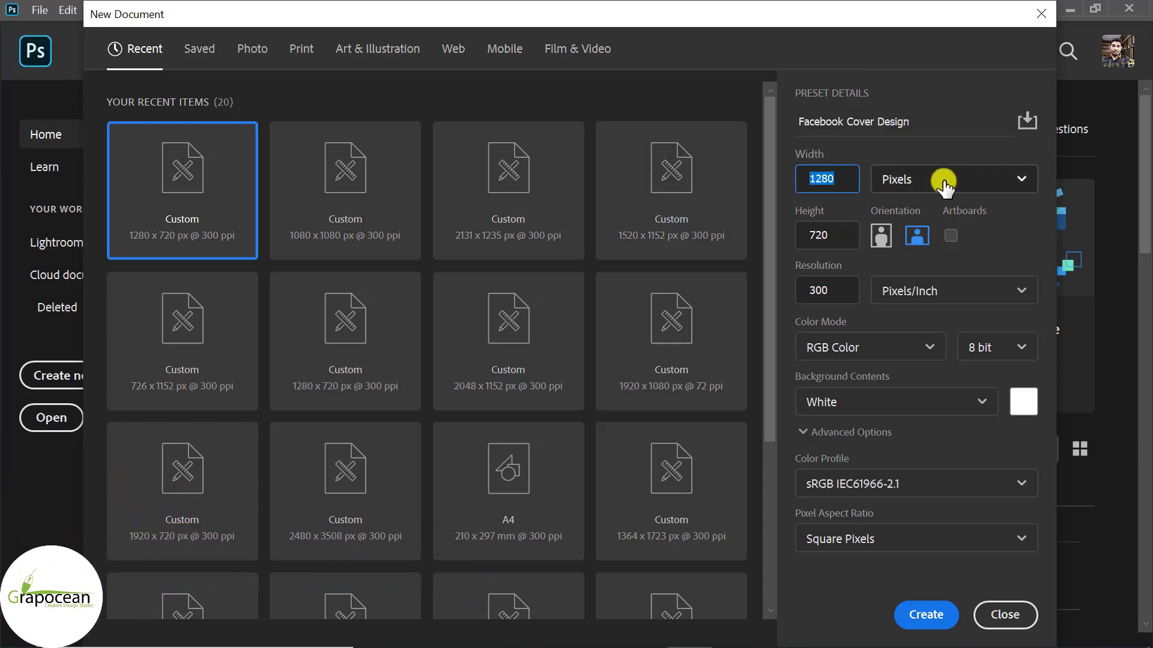
{"action": "type", "text": "820"}
{"action": "key", "text": "Tab"}
{"action": "type", "text": "315"}
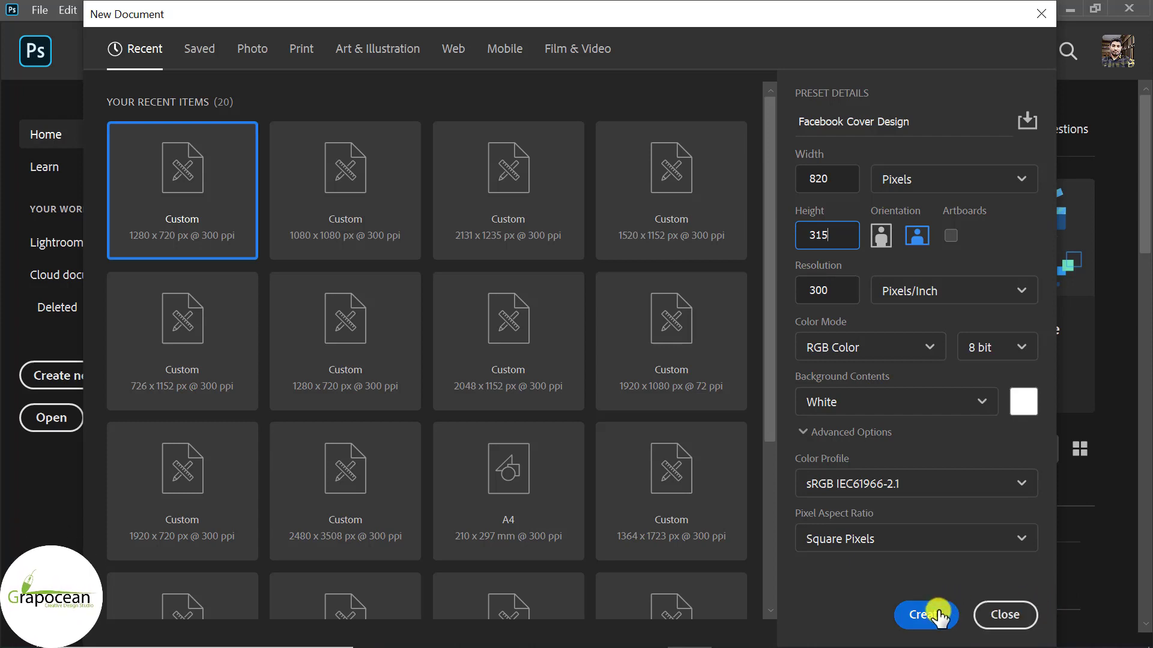
{"action": "left_click", "coordinate": [938, 616]}
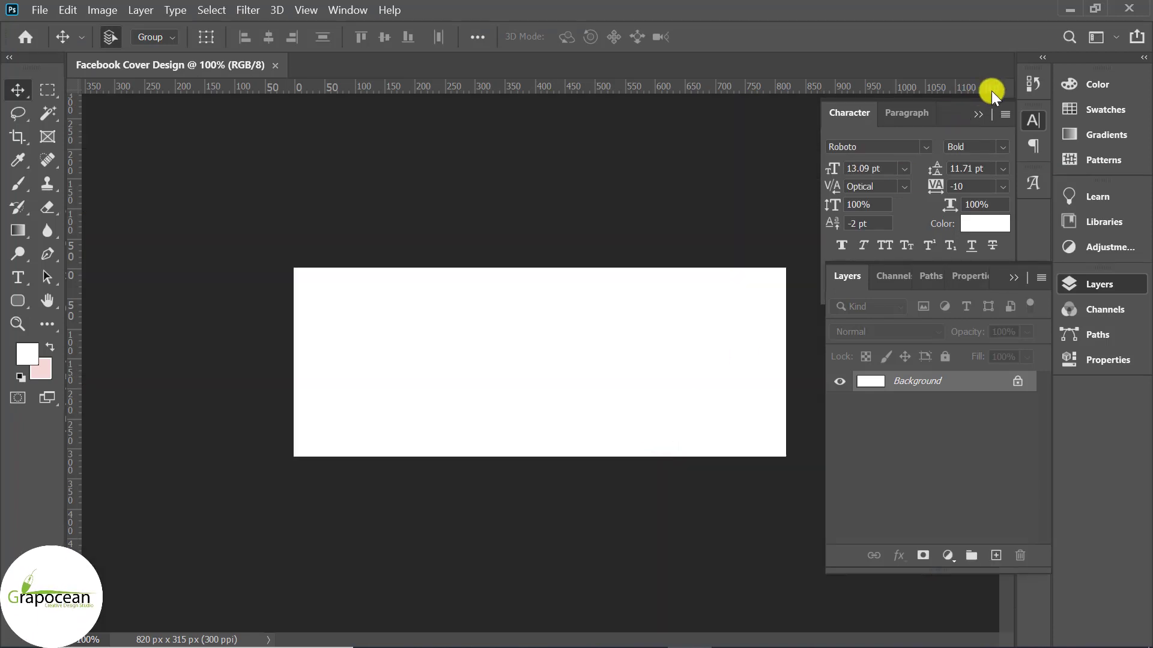
Step: Clear the floating panels and open bg, model and sfds from the Banner Design fashion folder
{"action": "left_click", "coordinate": [993, 100]}
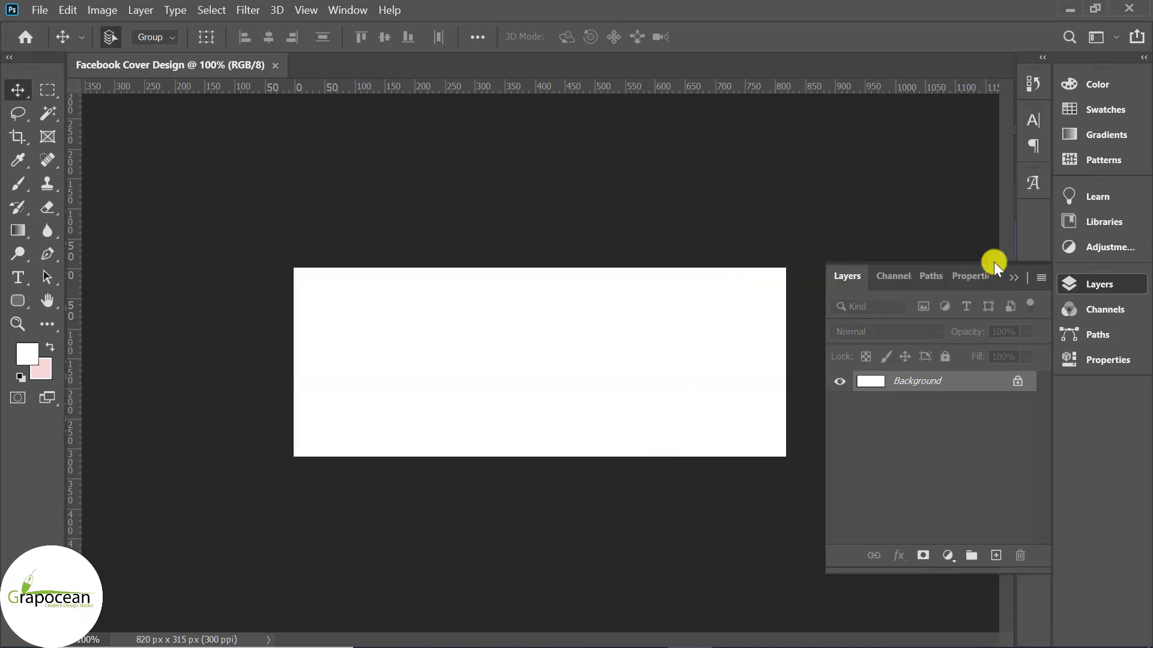
{"action": "left_click", "coordinate": [1015, 278]}
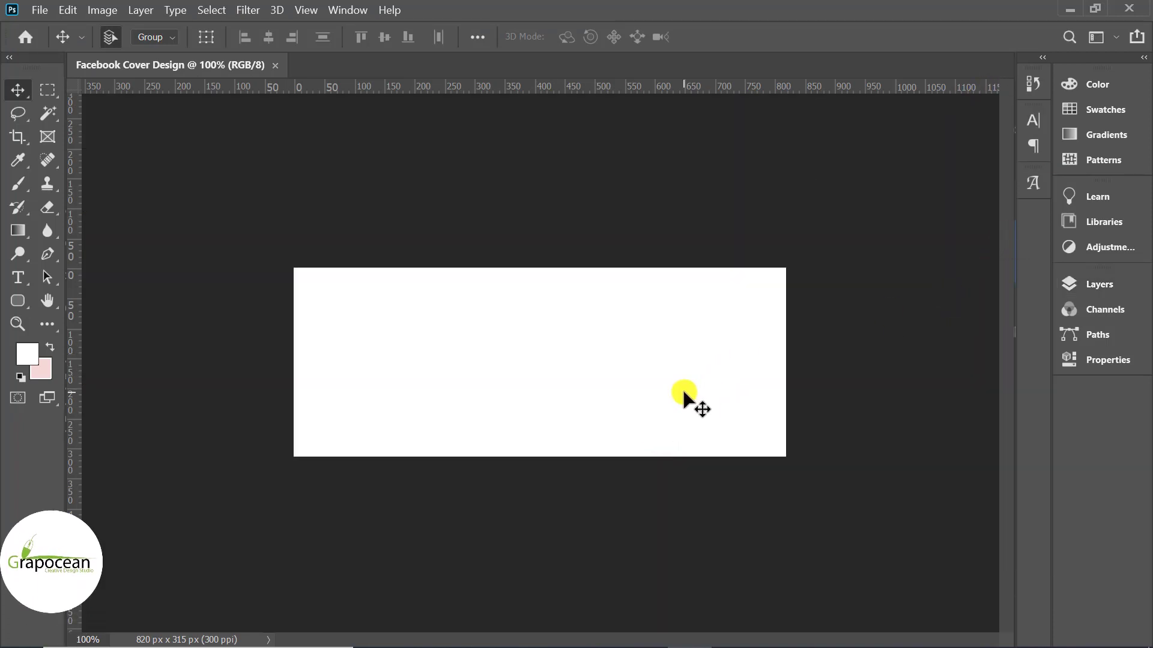
{"action": "left_click", "coordinate": [40, 10]}
{"action": "left_click", "coordinate": [54, 41]}
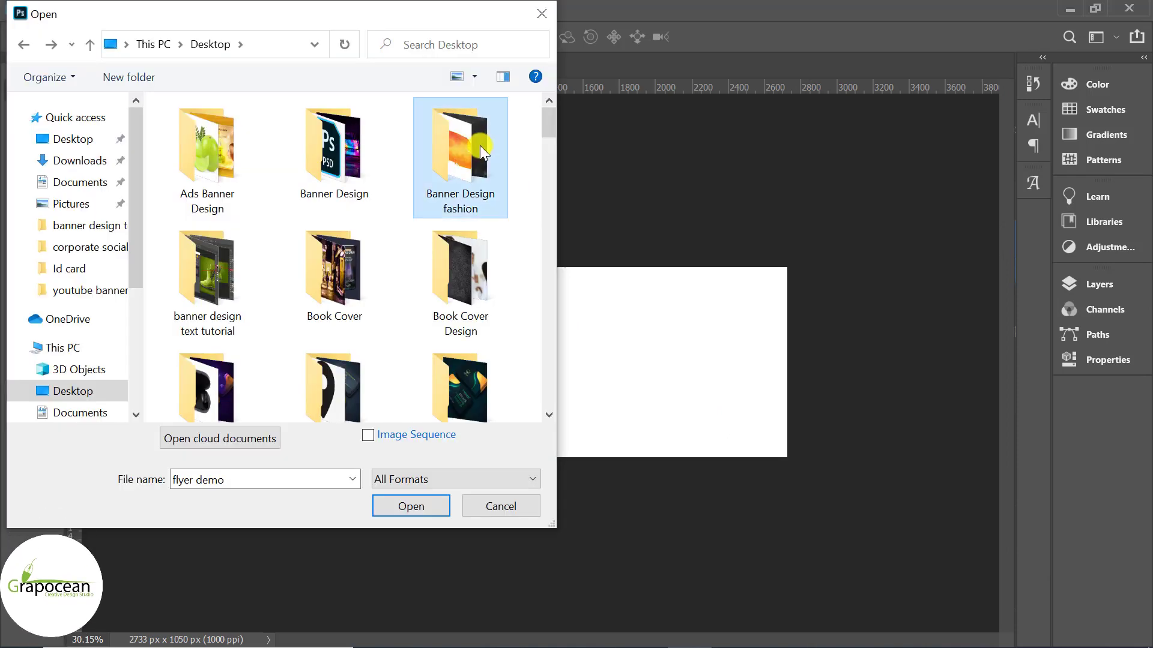
{"action": "double_click", "coordinate": [480, 145]}
{"action": "left_click", "coordinate": [311, 150]}
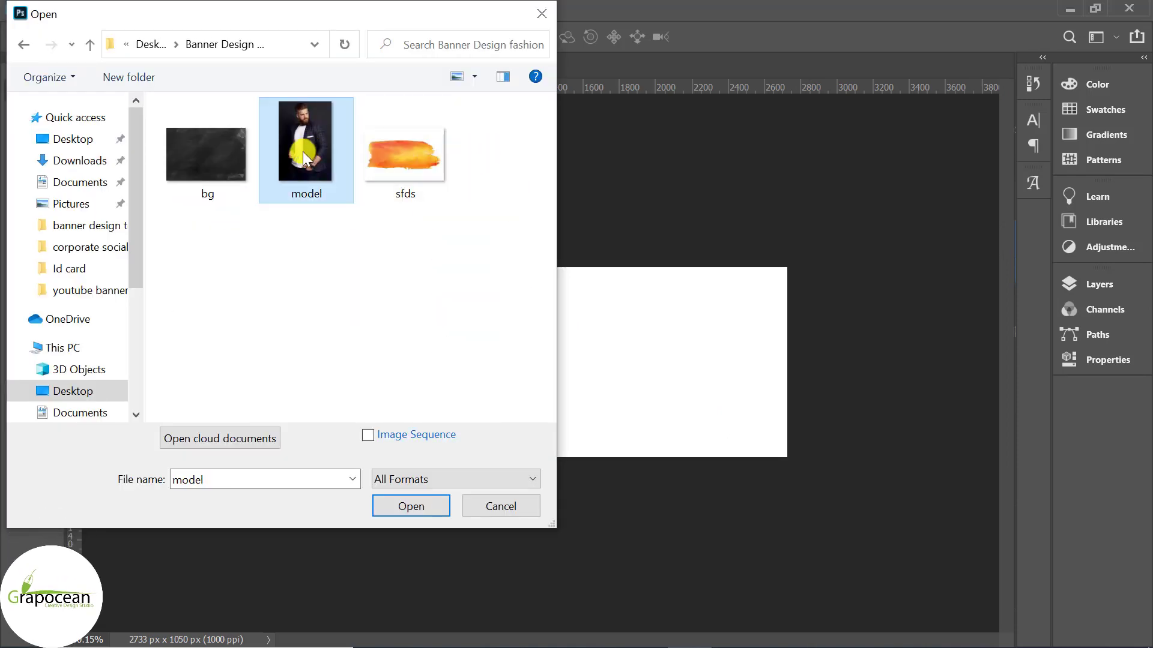
{"action": "left_click", "coordinate": [236, 200], "text": "ctrl"}
{"action": "left_click", "coordinate": [406, 201], "text": "ctrl"}
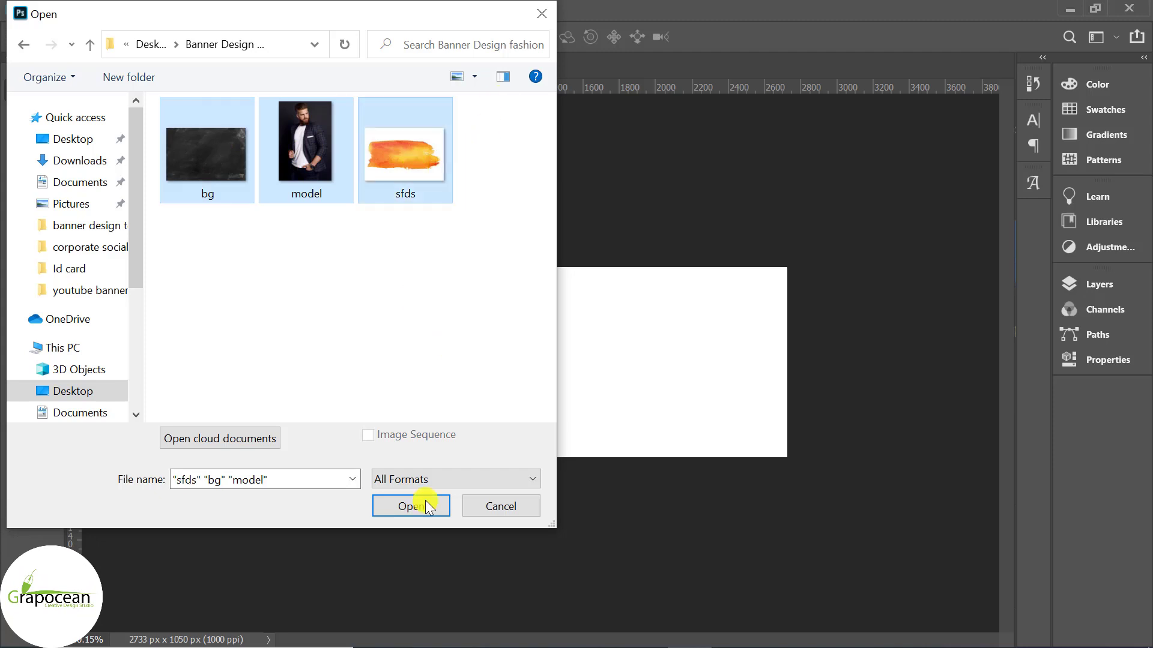
{"action": "left_click", "coordinate": [411, 506]}
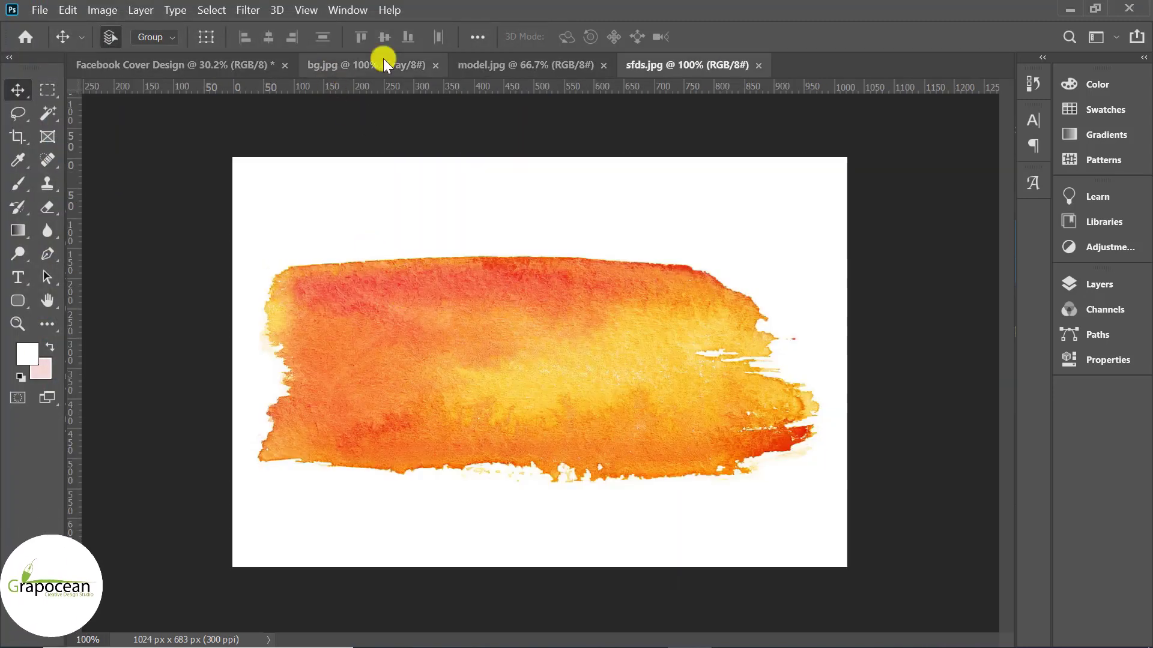
{"action": "left_click", "coordinate": [383, 59]}
Step: Zoom into the model photo and set the Pen tool to Path mode
{"action": "left_click", "coordinate": [502, 59]}
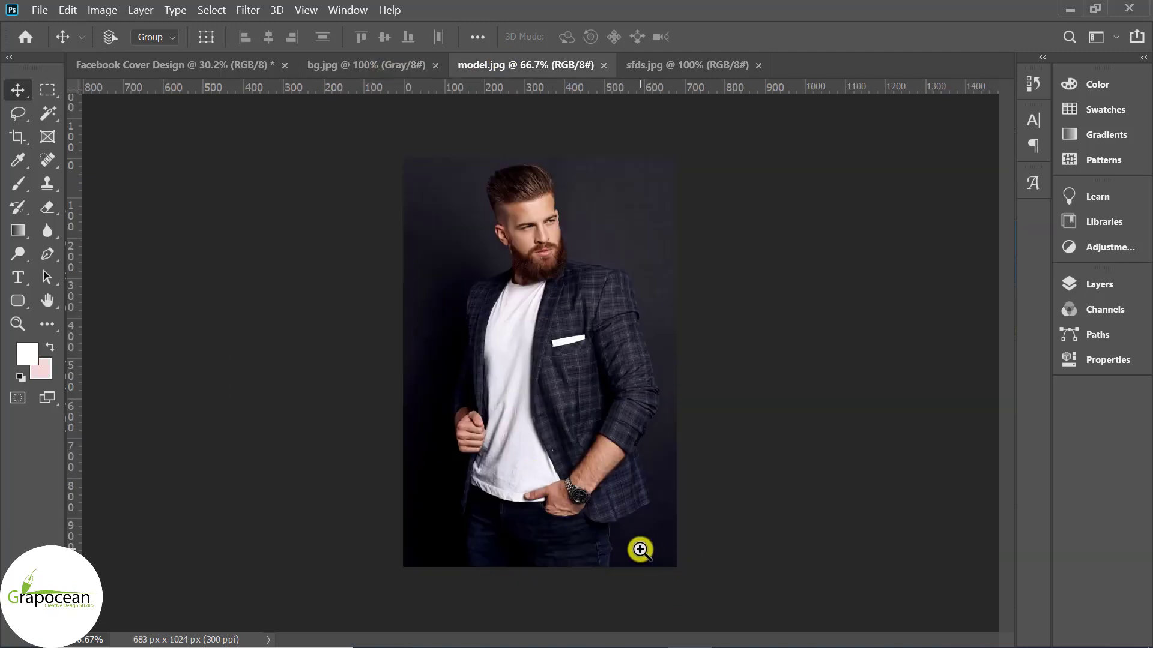
{"action": "left_click", "coordinate": [640, 550]}
{"action": "left_click", "coordinate": [638, 547]}
{"action": "scroll", "coordinate": [669, 535], "scroll_direction": "down", "scroll_amount": 2}
{"action": "scroll", "coordinate": [565, 540], "scroll_direction": "down", "scroll_amount": 2}
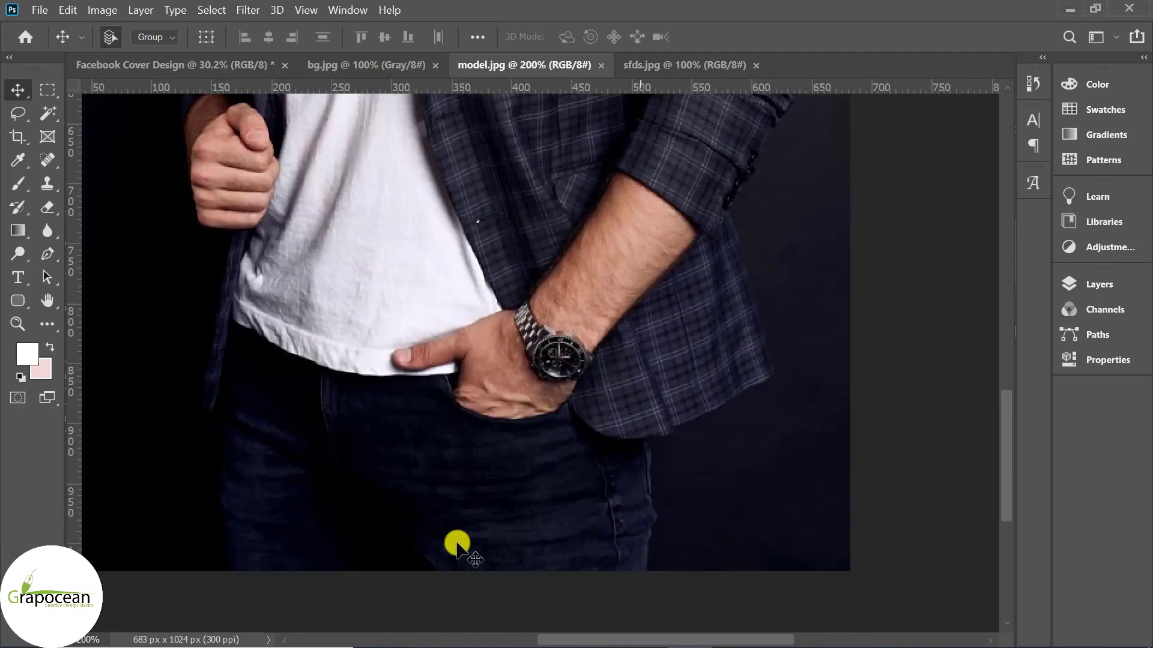
{"action": "left_click", "coordinate": [48, 254]}
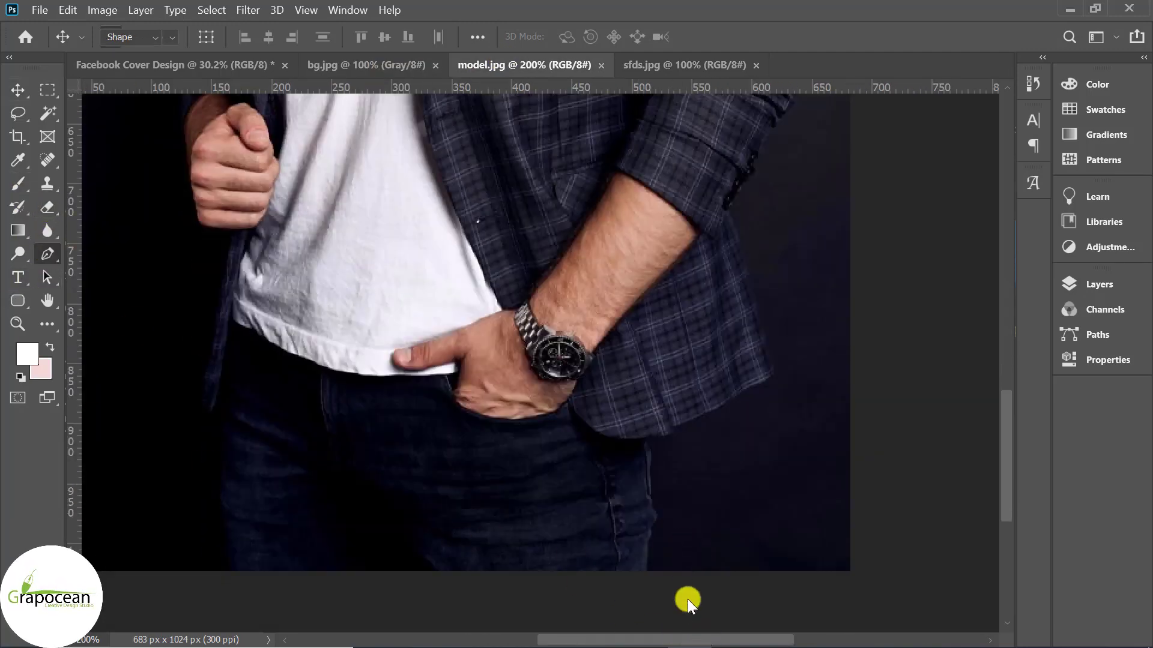
{"action": "scroll", "coordinate": [661, 585], "scroll_direction": "up", "scroll_amount": 2}
{"action": "scroll", "coordinate": [644, 571], "scroll_direction": "up", "scroll_amount": 2}
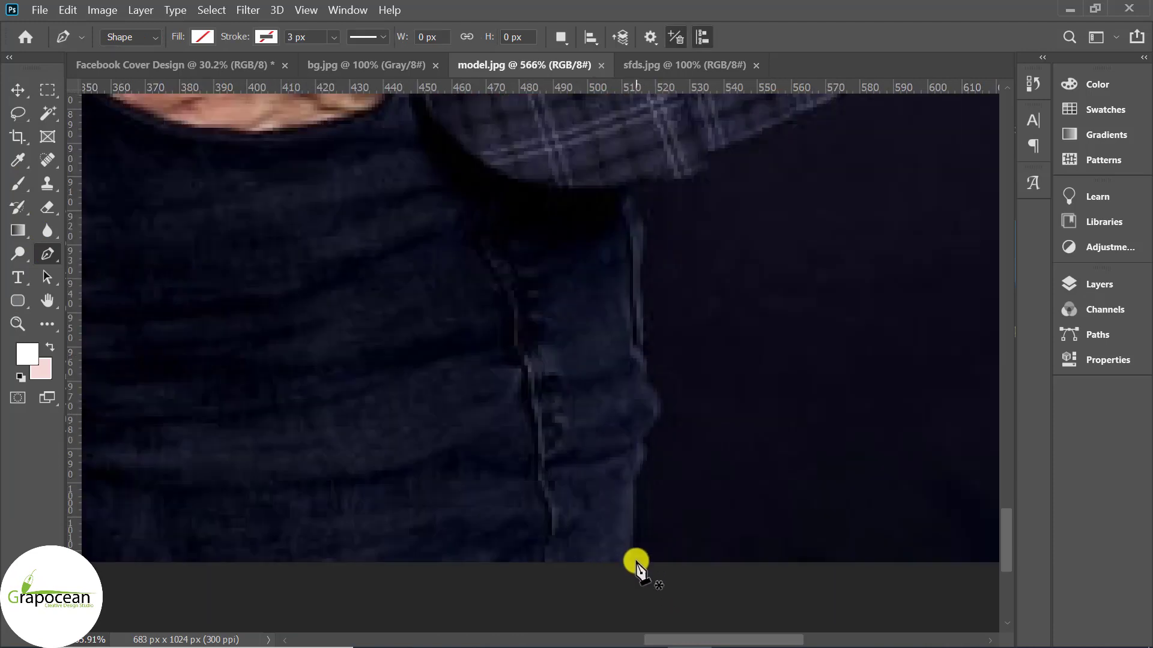
{"action": "left_click", "coordinate": [127, 37]}
{"action": "left_click", "coordinate": [125, 68]}
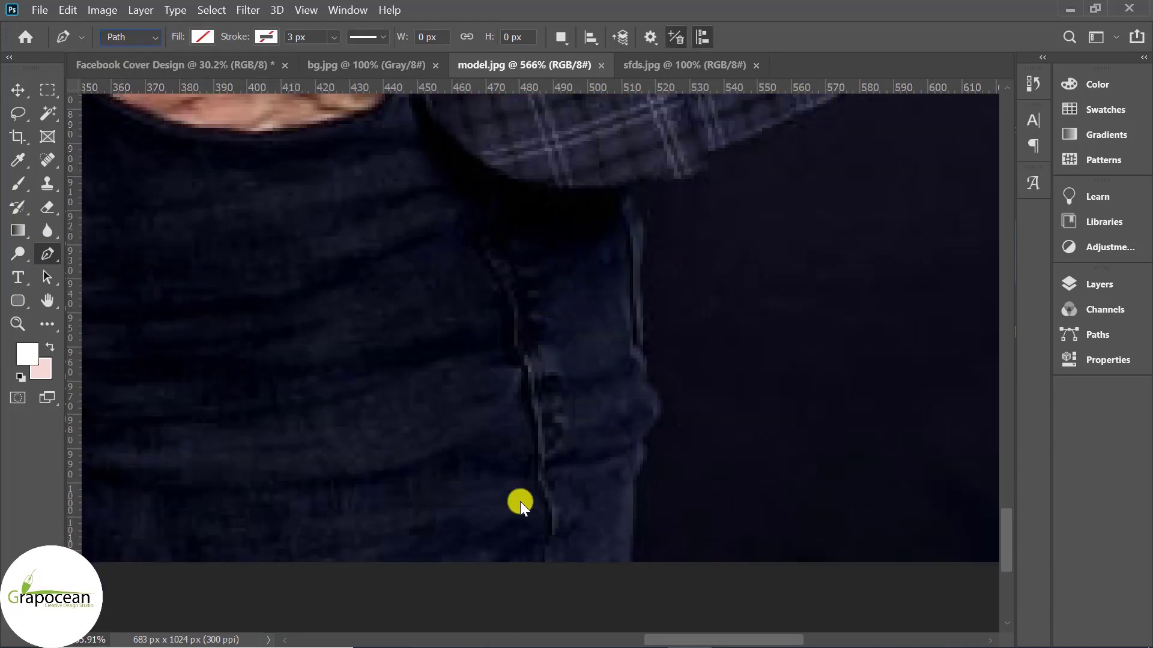
Step: Start the path at the jeans' bottom and trace up the jeans and shirt cuff
{"action": "left_click", "coordinate": [629, 562]}
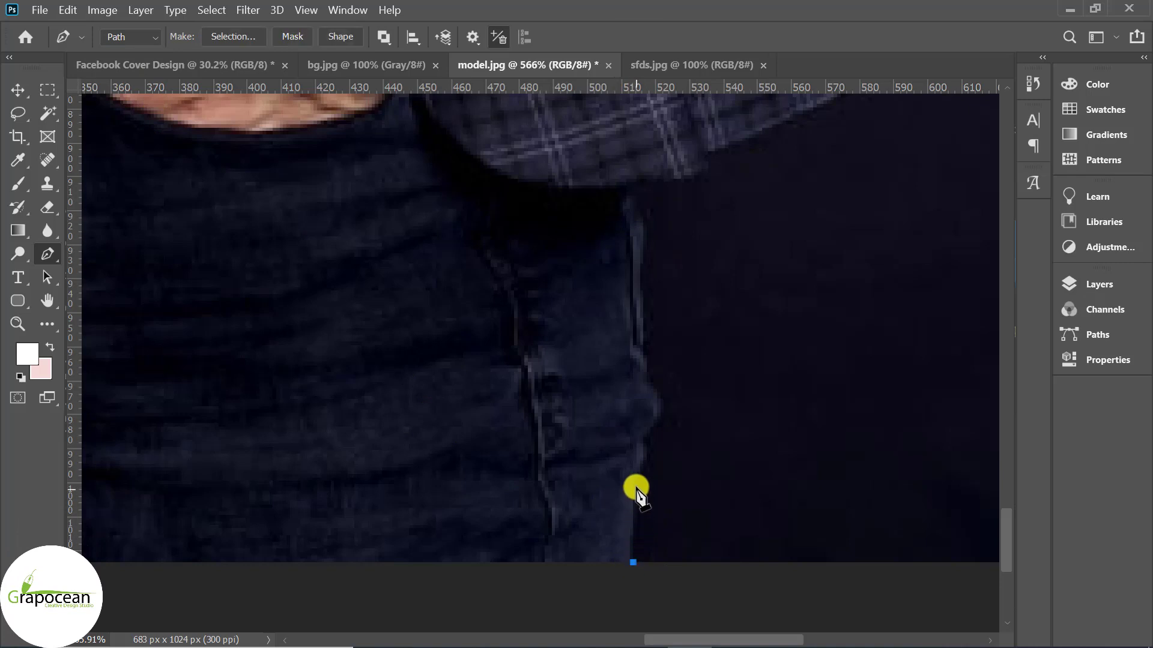
{"action": "key", "text": "ctrl+z"}
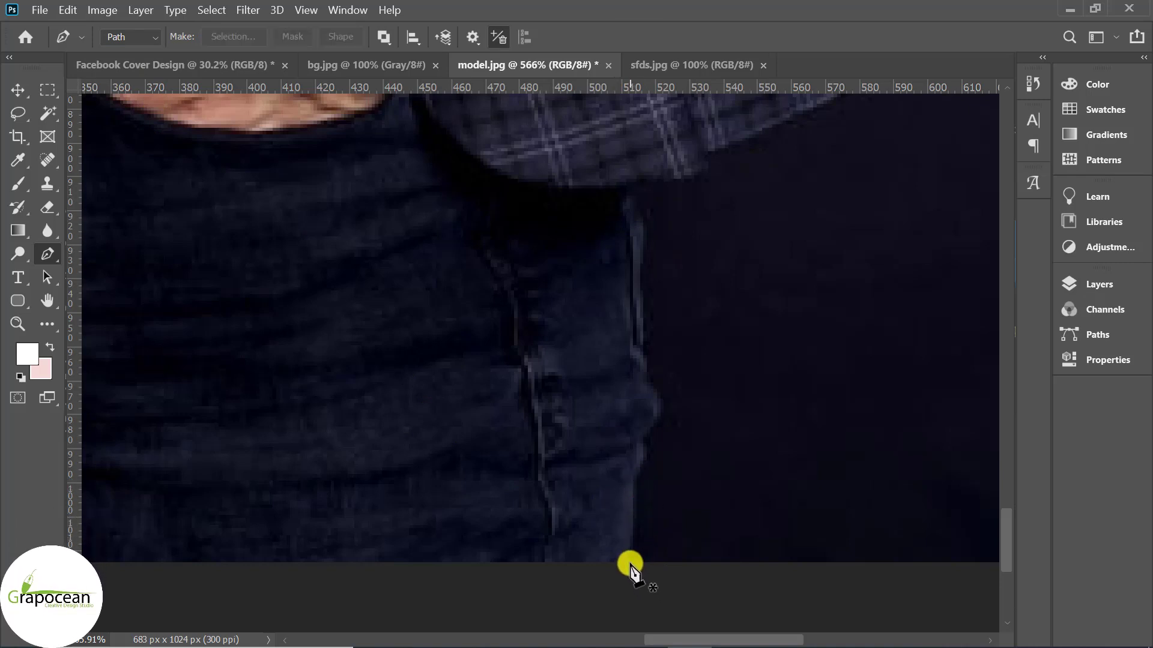
{"action": "left_click", "coordinate": [634, 487]}
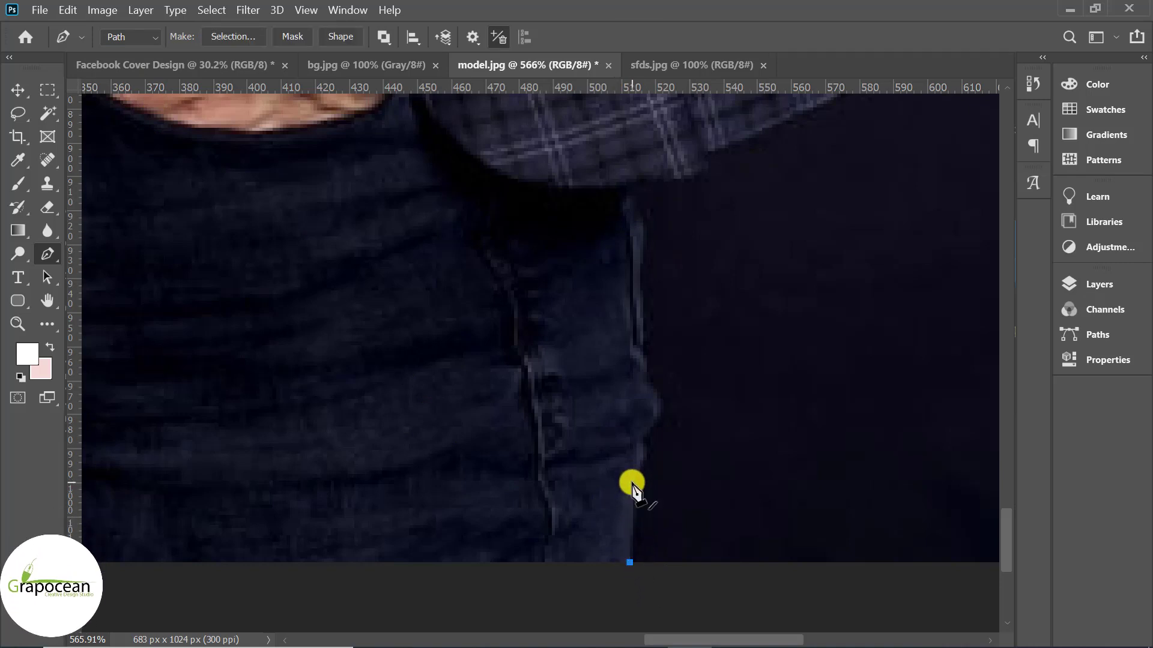
{"action": "left_click", "coordinate": [653, 423]}
{"action": "scroll", "coordinate": [646, 295], "scroll_direction": "up", "scroll_amount": 3}
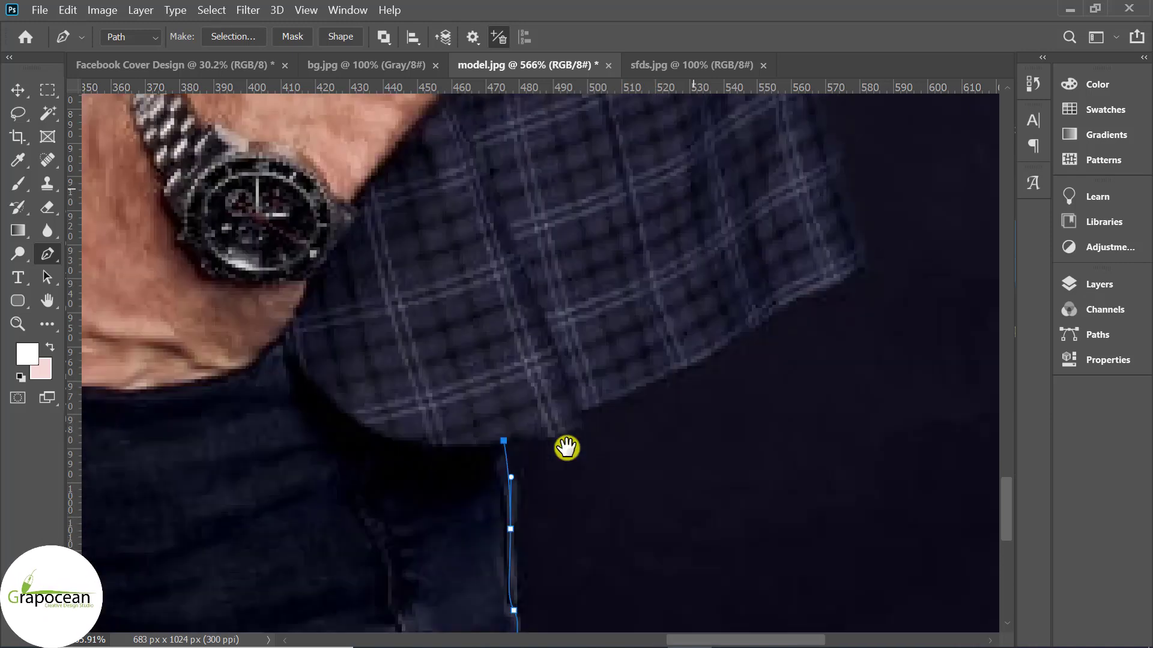
{"action": "left_click", "coordinate": [532, 434]}
{"action": "left_click", "coordinate": [583, 410]}
{"action": "left_click", "coordinate": [528, 510]}
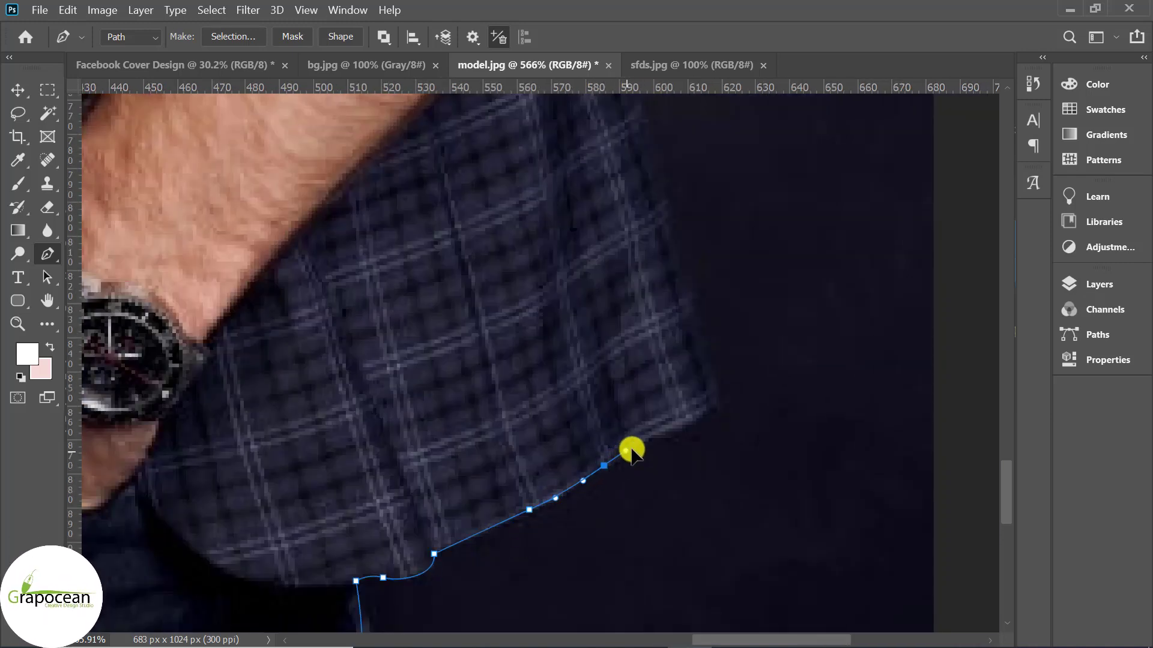
{"action": "scroll", "coordinate": [718, 382], "scroll_direction": "up", "scroll_amount": 3}
Step: Continue the path with curved anchors up the sleeve edge
{"action": "left_click_drag", "start_coordinate": [386, 154], "coordinate": [376, 128]}
{"action": "left_click", "coordinate": [381, 172]}
{"action": "scroll", "coordinate": [420, 240], "scroll_direction": "up", "scroll_amount": 3}
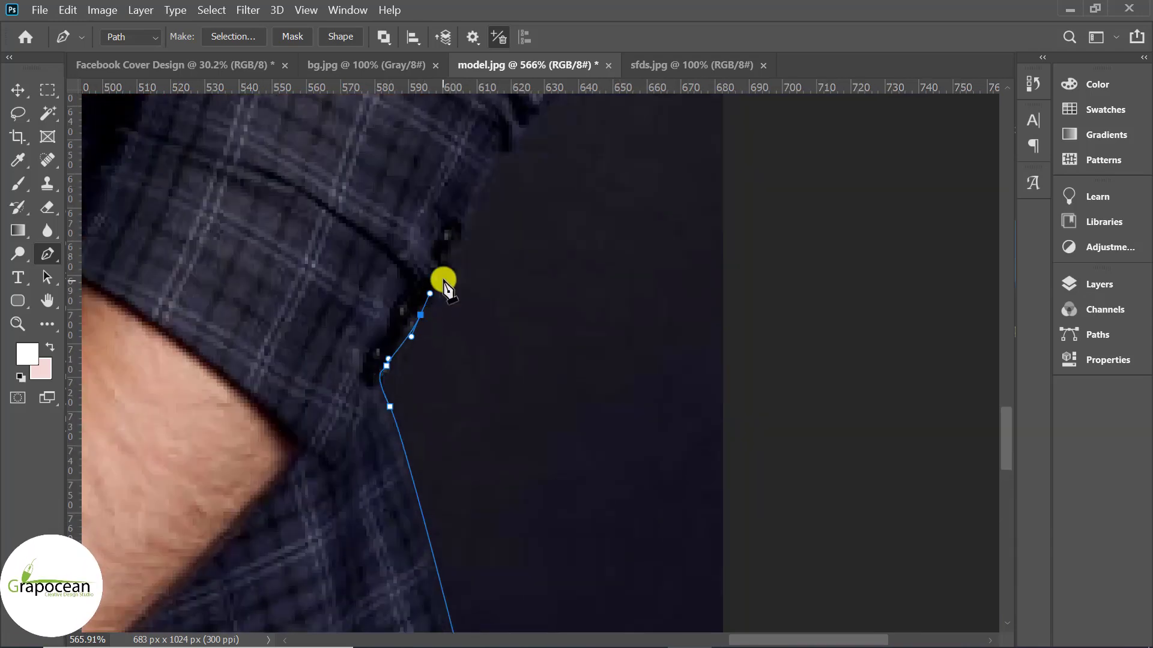
{"action": "left_click_drag", "start_coordinate": [451, 264], "coordinate": [453, 240]}
{"action": "left_click", "coordinate": [482, 185]}
{"action": "left_click_drag", "start_coordinate": [502, 149], "coordinate": [510, 135]}
{"action": "scroll", "coordinate": [479, 312], "scroll_direction": "up", "scroll_amount": 3}
{"action": "scroll", "coordinate": [502, 281], "scroll_direction": "up", "scroll_amount": 3}
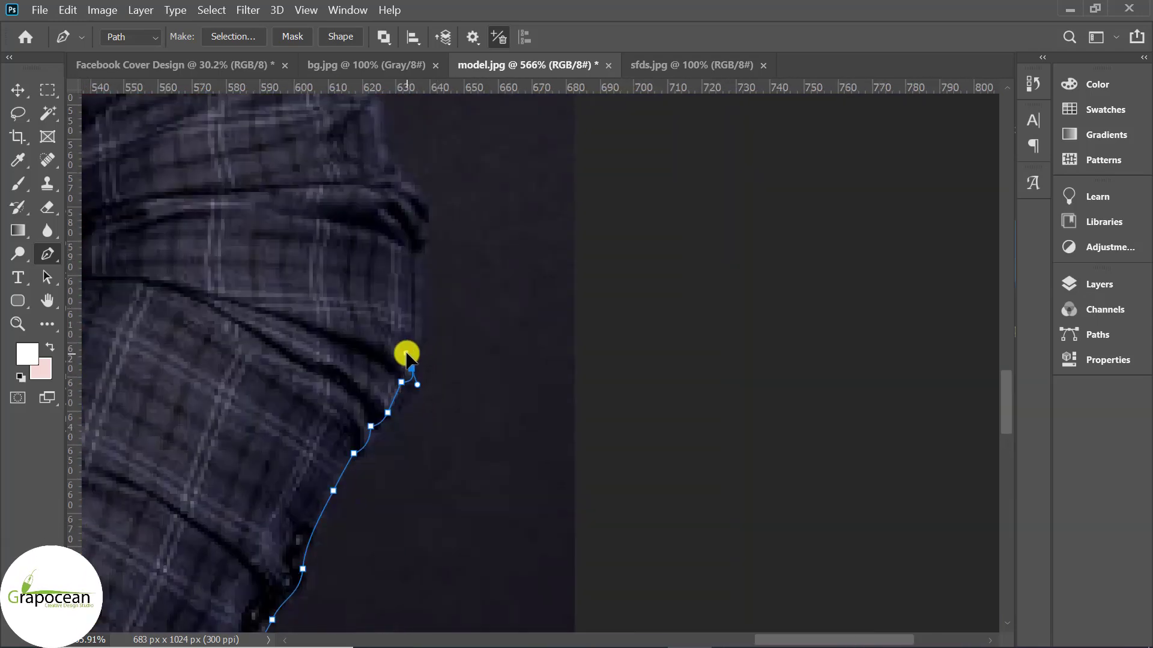
{"action": "scroll", "coordinate": [408, 360], "scroll_direction": "up", "scroll_amount": 5}
{"action": "left_click", "coordinate": [451, 480]}
{"action": "scroll", "coordinate": [403, 317], "scroll_direction": "up", "scroll_amount": 5}
{"action": "left_click_drag", "start_coordinate": [563, 389], "coordinate": [536, 312]}
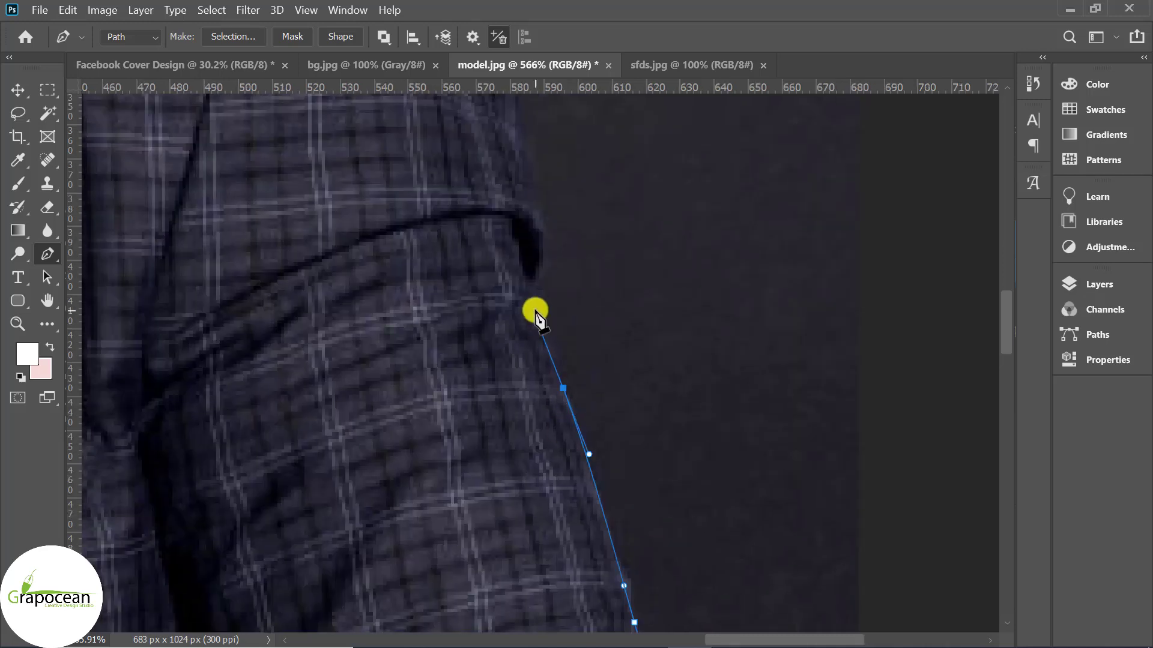
{"action": "scroll", "coordinate": [518, 240], "scroll_direction": "up", "scroll_amount": 5}
Step: Curve the path over the shoulder and up the edge of the beard
{"action": "left_click_drag", "start_coordinate": [579, 506], "coordinate": [574, 474]}
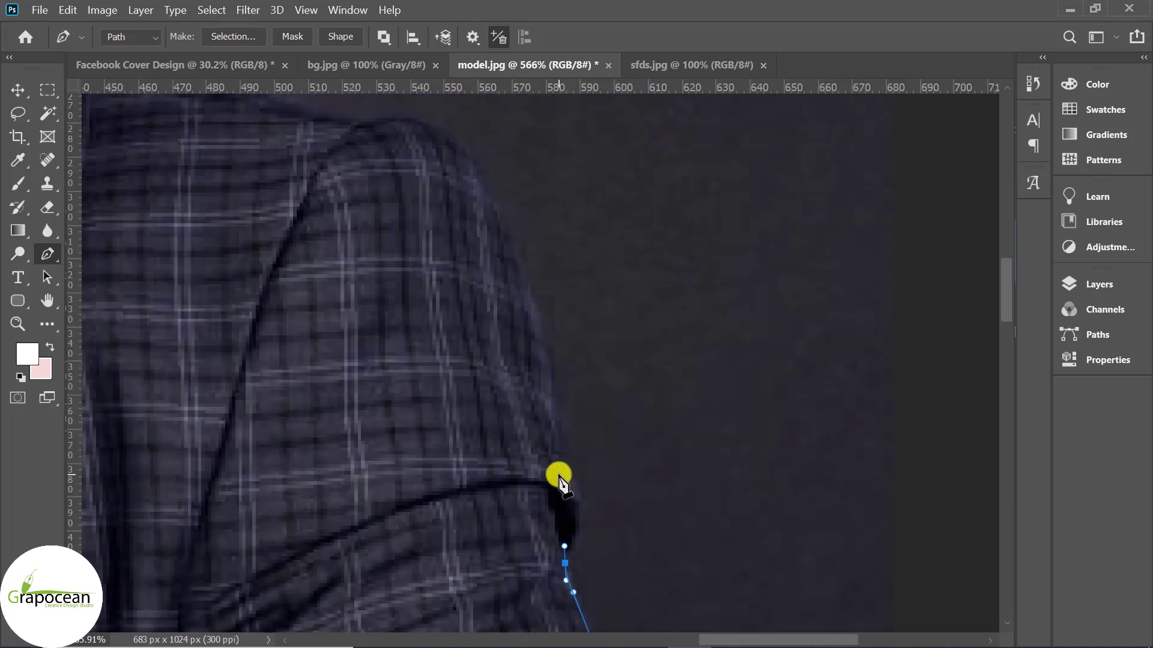
{"action": "left_click", "coordinate": [512, 228]}
{"action": "scroll", "coordinate": [515, 236], "scroll_direction": "up", "scroll_amount": 5}
{"action": "scroll", "coordinate": [515, 235], "scroll_direction": "left", "scroll_amount": 5}
{"action": "left_click_drag", "start_coordinate": [558, 278], "coordinate": [514, 302]}
{"action": "left_click_drag", "start_coordinate": [487, 265], "coordinate": [399, 239]}
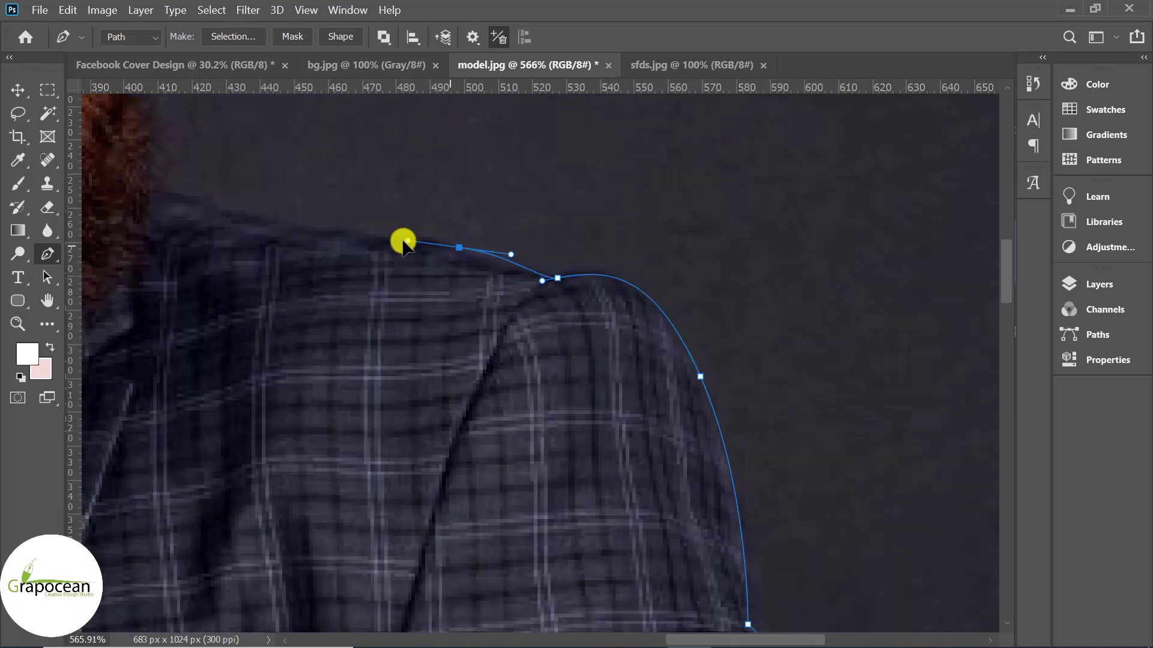
{"action": "left_click", "coordinate": [364, 241]}
{"action": "left_click_drag", "start_coordinate": [153, 187], "coordinate": [144, 188]}
{"action": "scroll", "coordinate": [553, 318], "scroll_direction": "up", "scroll_amount": 5}
{"action": "scroll", "coordinate": [553, 318], "scroll_direction": "left", "scroll_amount": 5}
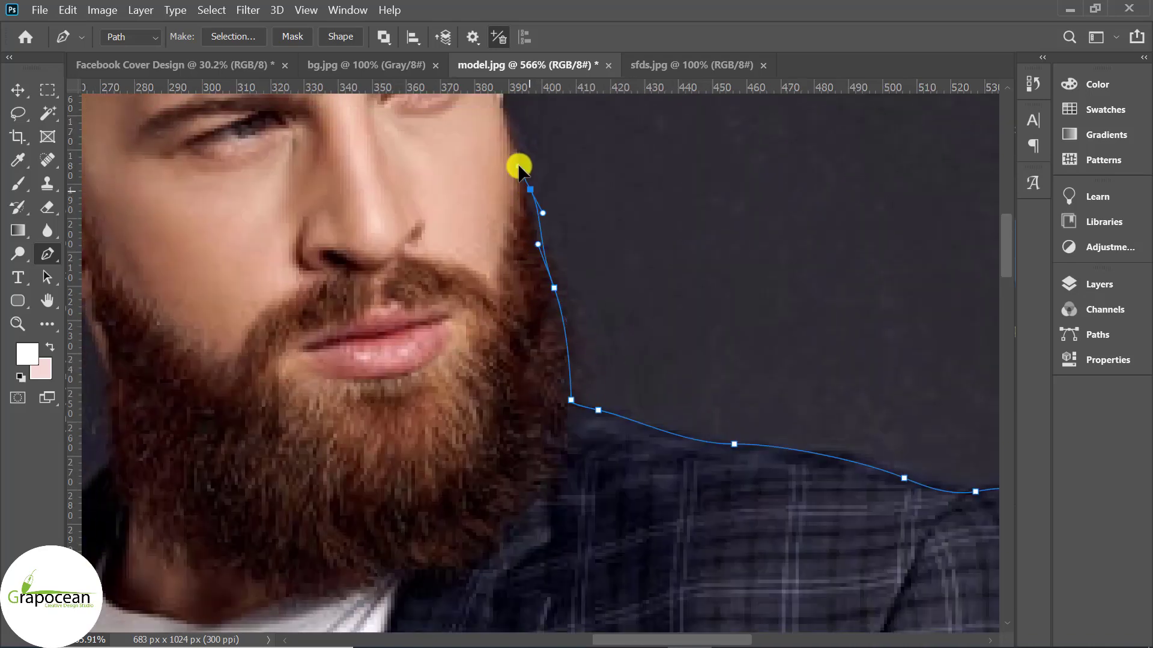
{"action": "scroll", "coordinate": [519, 168], "scroll_direction": "up", "scroll_amount": 5}
{"action": "left_click_drag", "start_coordinate": [559, 374], "coordinate": [564, 355]}
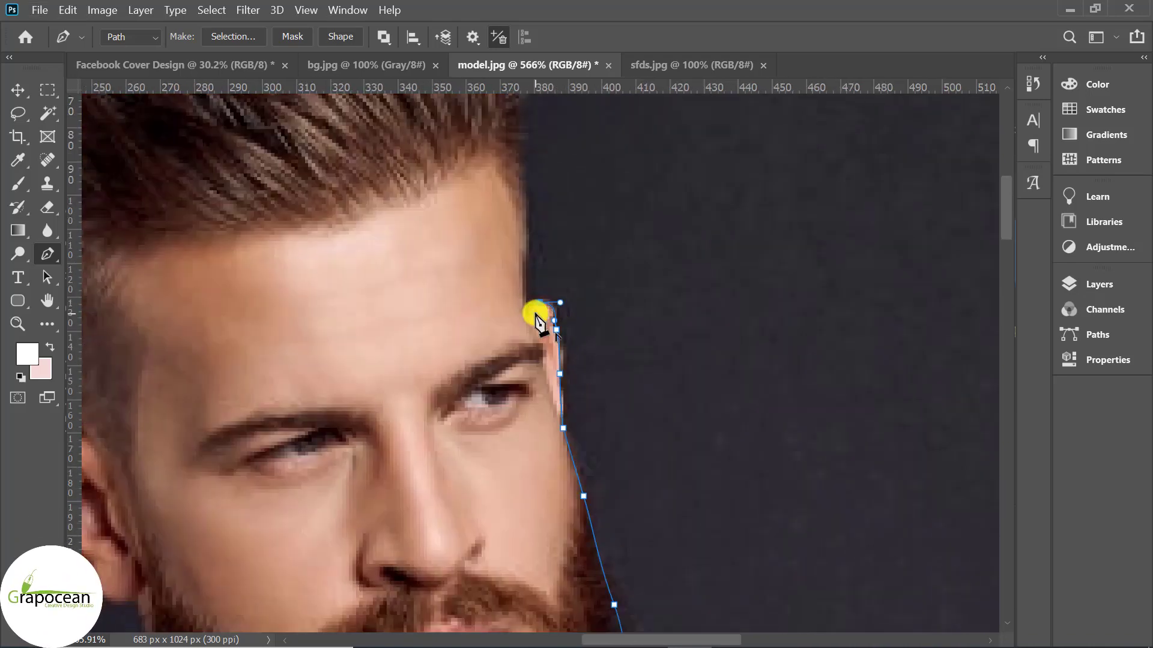
Step: Trace the path around the forehead, over the hair and down to the ear
{"action": "left_click", "coordinate": [536, 318]}
{"action": "scroll", "coordinate": [536, 318], "scroll_direction": "up", "scroll_amount": 5}
{"action": "left_click", "coordinate": [558, 375]}
{"action": "scroll", "coordinate": [538, 240], "scroll_direction": "up", "scroll_amount": 5}
{"action": "scroll", "coordinate": [551, 309], "scroll_direction": "left", "scroll_amount": 5}
{"action": "left_click_drag", "start_coordinate": [528, 206], "coordinate": [424, 207]}
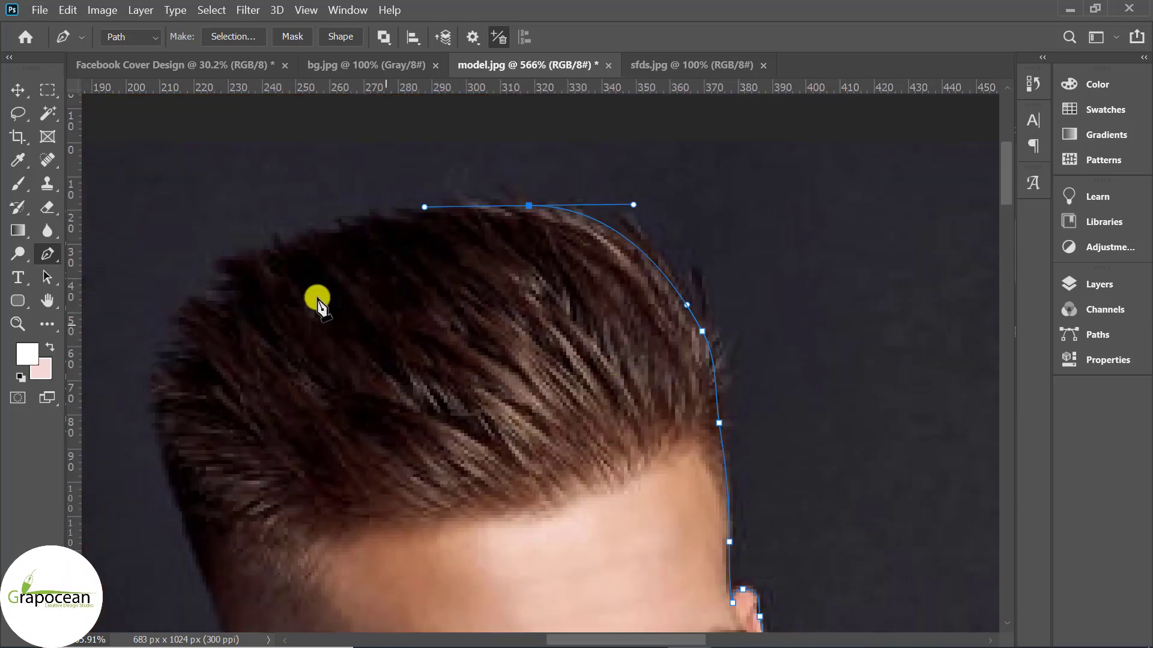
{"action": "left_click", "coordinate": [317, 300]}
{"action": "scroll", "coordinate": [360, 352], "scroll_direction": "down", "scroll_amount": 5}
{"action": "left_click", "coordinate": [360, 352]}
{"action": "scroll", "coordinate": [482, 412], "scroll_direction": "down", "scroll_amount": 5}
{"action": "left_click", "coordinate": [561, 492]}
{"action": "left_click_drag", "start_coordinate": [506, 410], "coordinate": [504, 447]}
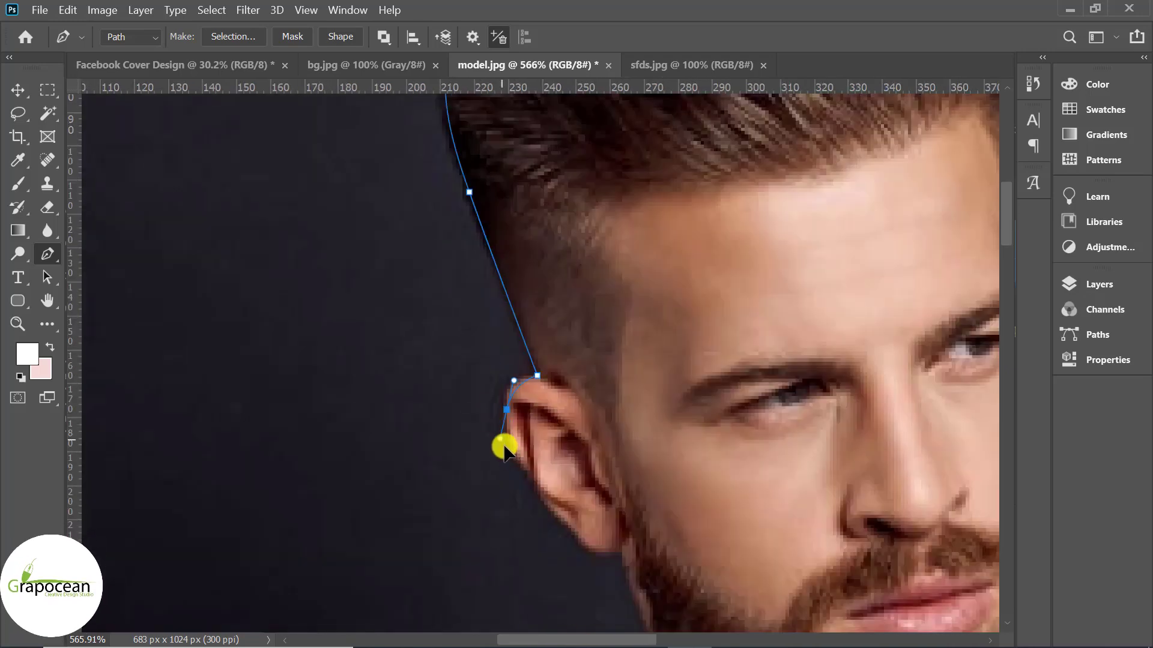
{"action": "scroll", "coordinate": [505, 447], "scroll_direction": "down", "scroll_amount": 3}
{"action": "left_click_drag", "start_coordinate": [490, 346], "coordinate": [506, 412]}
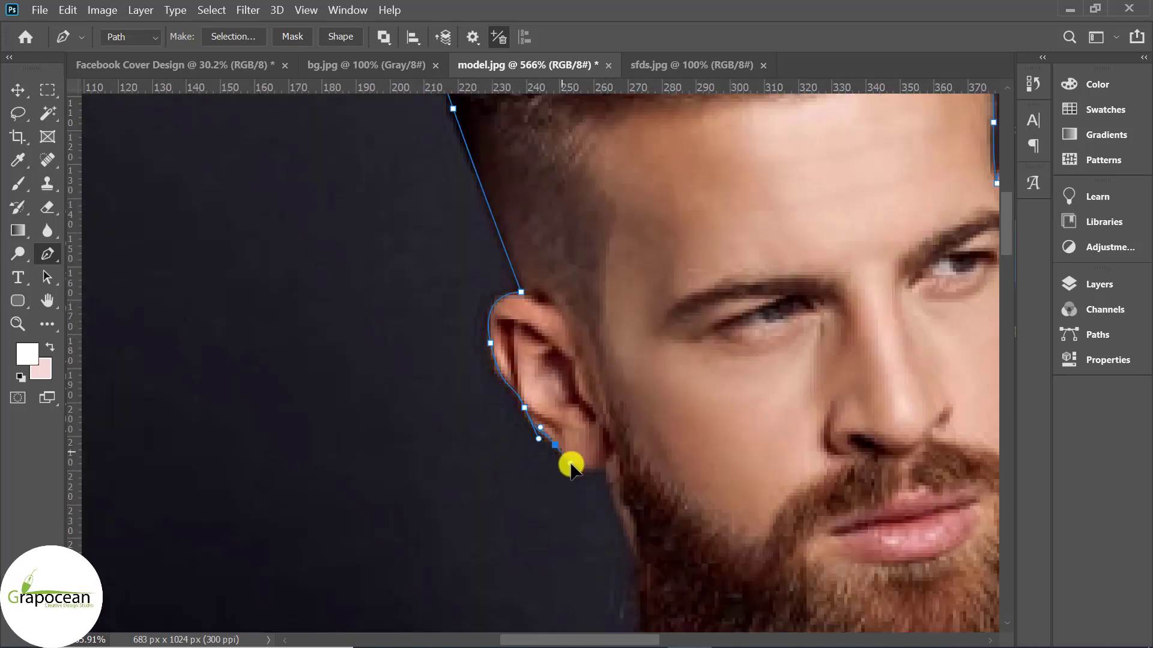
Step: Extend the outline along the jaw, shoulder, hand and jacket edge
{"action": "scroll", "coordinate": [570, 465], "scroll_direction": "down", "scroll_amount": 3}
{"action": "mouse_move", "coordinate": [630, 362]}
{"action": "left_mouse_down"}
{"action": "mouse_move", "coordinate": [648, 342]}
{"action": "mouse_move", "coordinate": [672, 354]}
{"action": "left_mouse_up"}
{"action": "scroll", "coordinate": [648, 342], "scroll_direction": "down", "scroll_amount": 3}
{"action": "scroll", "coordinate": [672, 355], "scroll_direction": "down", "scroll_amount": 1}
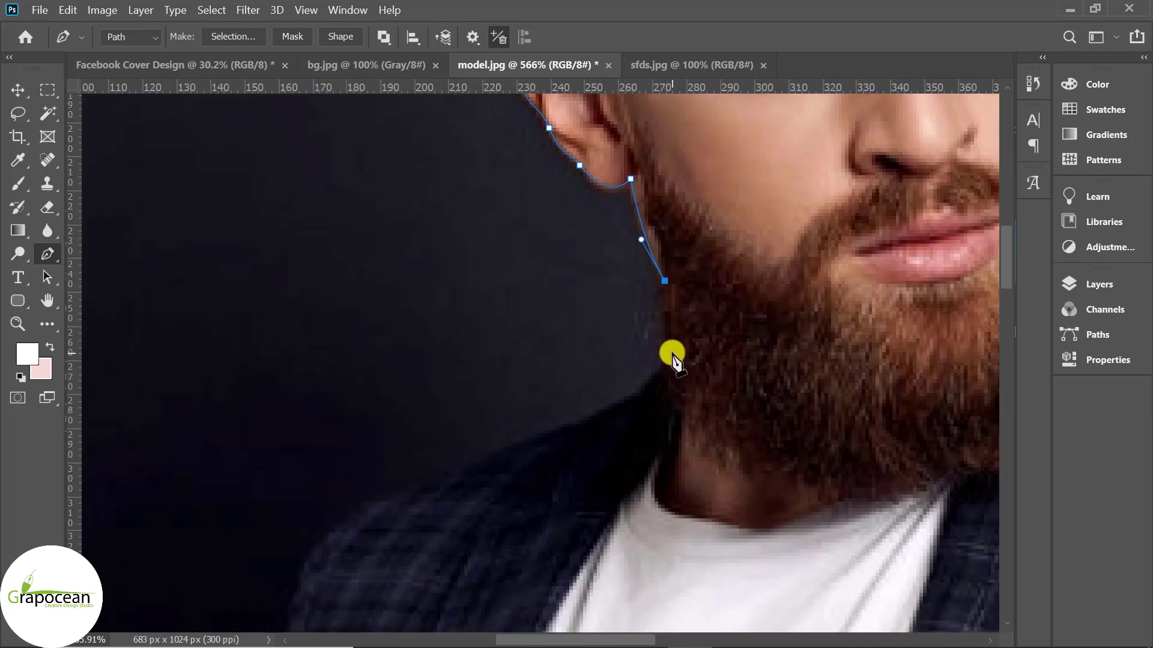
{"action": "scroll", "coordinate": [672, 355], "scroll_direction": "down", "scroll_amount": 3}
{"action": "left_click", "coordinate": [517, 407]}
{"action": "scroll", "coordinate": [538, 368], "scroll_direction": "down", "scroll_amount": 3}
{"action": "scroll", "coordinate": [682, 442], "scroll_direction": "down", "scroll_amount": 3}
{"action": "left_click_drag", "start_coordinate": [692, 237], "coordinate": [656, 317]}
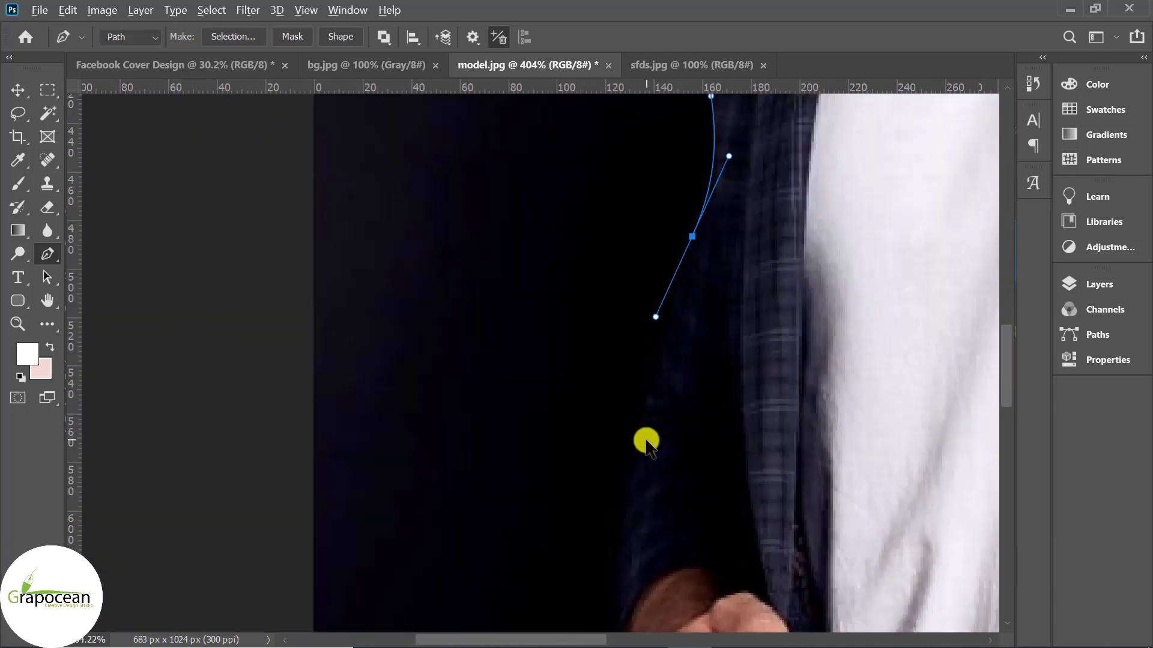
{"action": "scroll", "coordinate": [646, 442], "scroll_direction": "down", "scroll_amount": 3}
{"action": "scroll", "coordinate": [622, 520], "scroll_direction": "up", "scroll_amount": 2}
{"action": "left_click", "coordinate": [717, 279]}
{"action": "scroll", "coordinate": [715, 314], "scroll_direction": "down", "scroll_amount": 2}
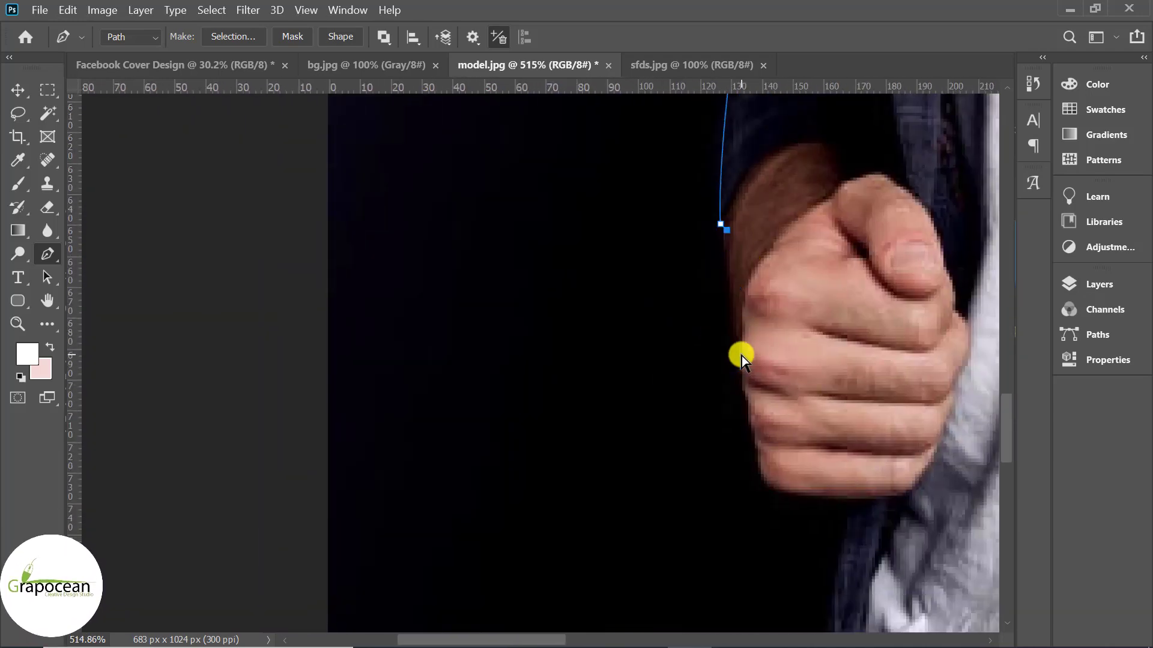
{"action": "scroll", "coordinate": [871, 432], "scroll_direction": "down", "scroll_amount": 3}
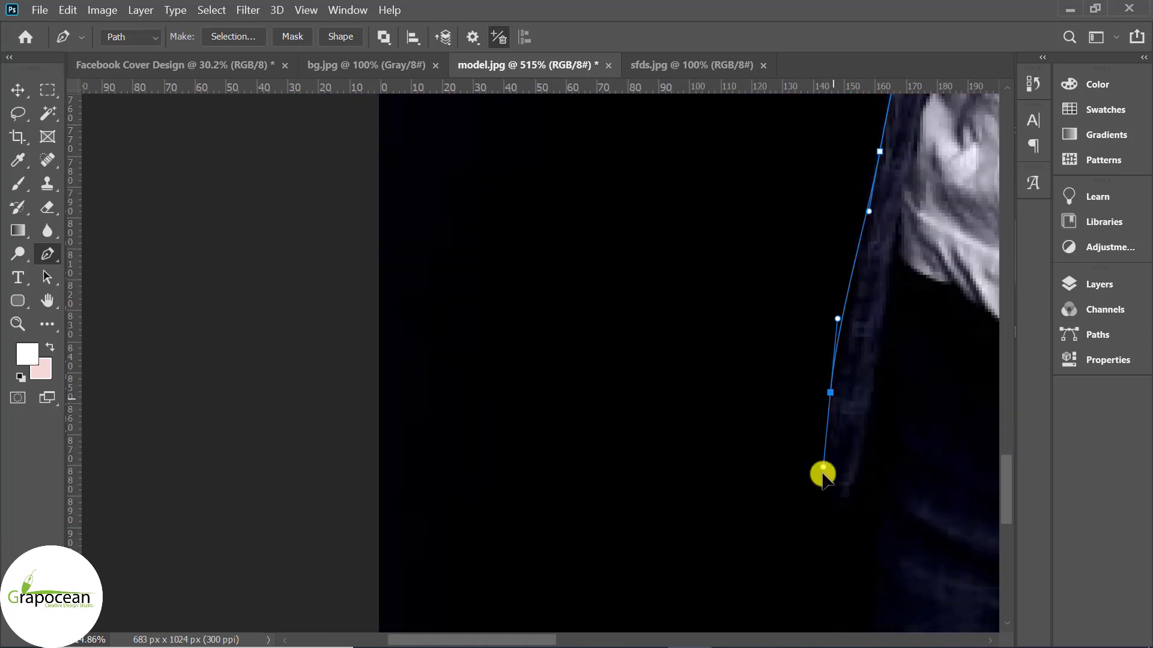
{"action": "left_click", "coordinate": [823, 461]}
{"action": "scroll", "coordinate": [882, 517], "scroll_direction": "down", "scroll_amount": 3}
{"action": "scroll", "coordinate": [773, 295], "scroll_direction": "up", "scroll_amount": 2}
Step: Close the outline by the trousers and convert the path to a selection
{"action": "left_click", "coordinate": [727, 259]}
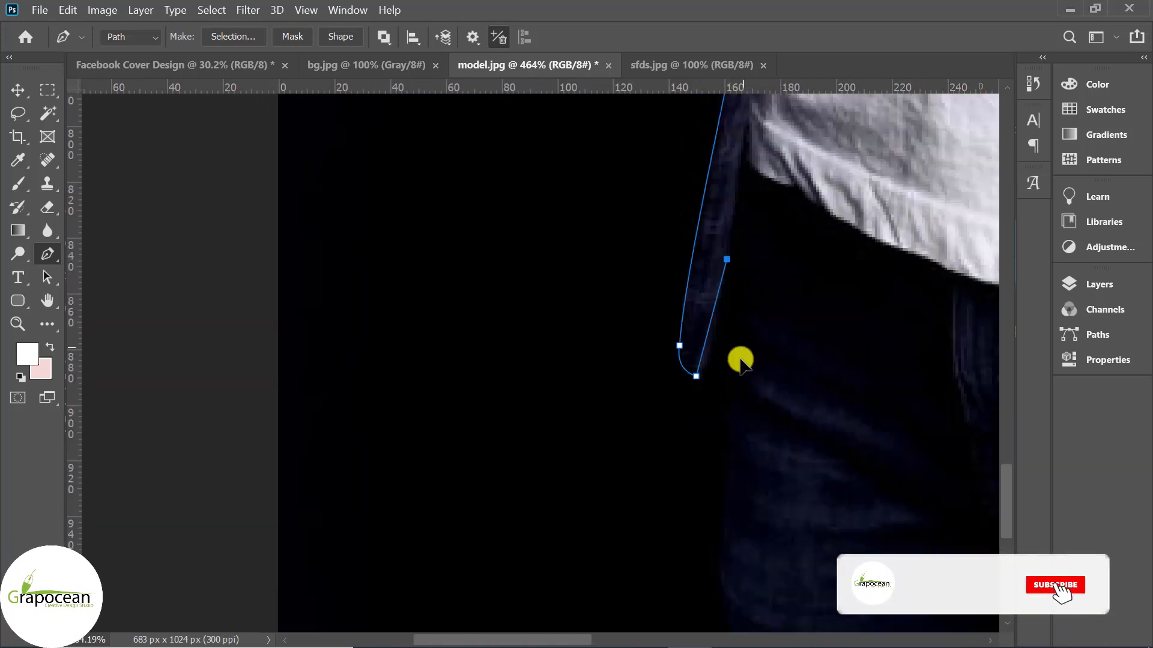
{"action": "scroll", "coordinate": [736, 576], "scroll_direction": "down", "scroll_amount": 5}
{"action": "left_click_drag", "start_coordinate": [730, 278], "coordinate": [739, 327]}
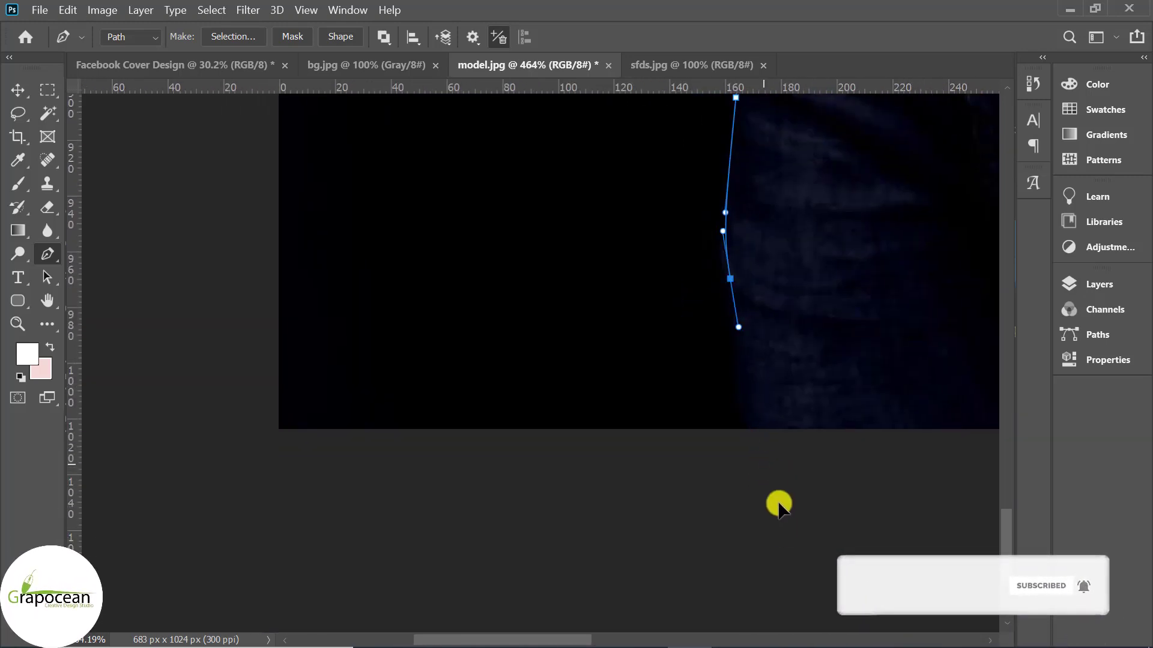
{"action": "left_click_drag", "start_coordinate": [763, 465], "coordinate": [788, 552]}
{"action": "left_click", "coordinate": [763, 467], "text": "alt"}
{"action": "scroll", "coordinate": [643, 459], "scroll_direction": "down", "scroll_amount": 3}
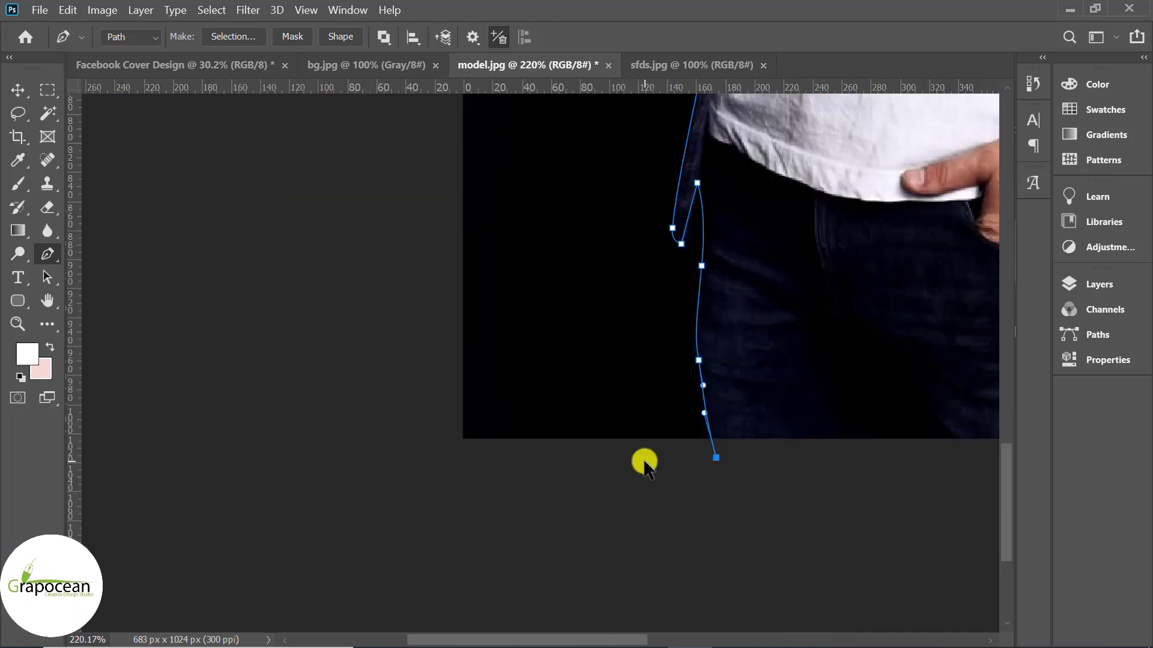
{"action": "scroll", "coordinate": [660, 461], "scroll_direction": "down", "scroll_amount": 1}
{"action": "scroll", "coordinate": [678, 459], "scroll_direction": "down", "scroll_amount": 3}
{"action": "scroll", "coordinate": [777, 469], "scroll_direction": "down", "scroll_amount": 1}
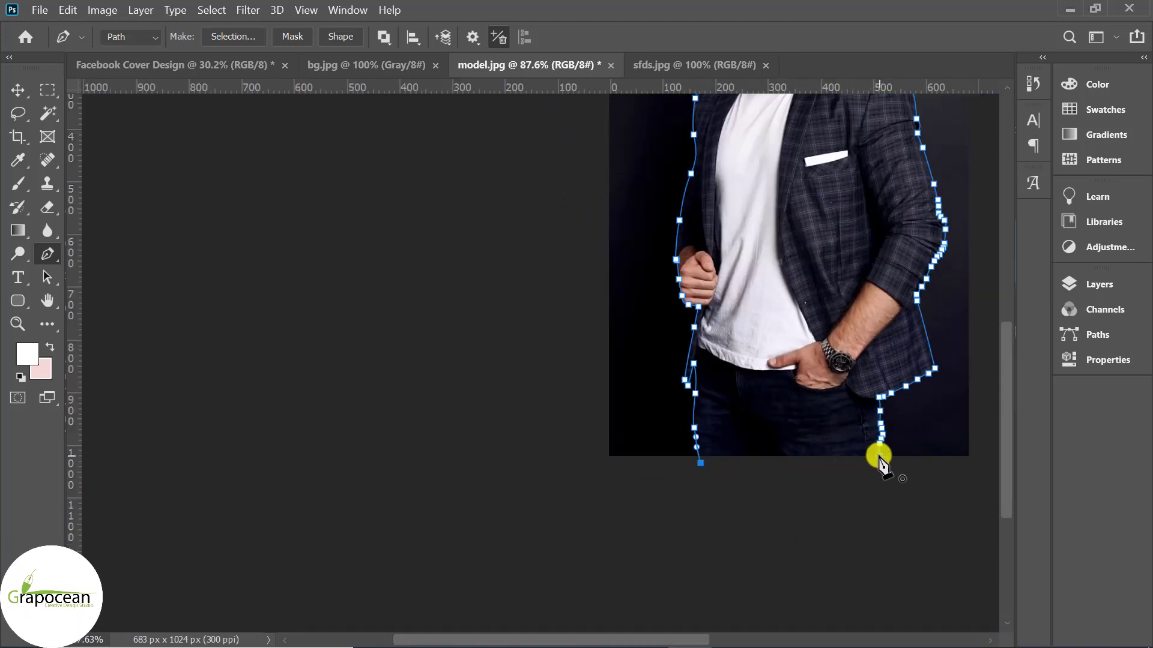
{"action": "scroll", "coordinate": [566, 296], "scroll_direction": "down", "scroll_amount": 4}
{"action": "scroll", "coordinate": [514, 192], "scroll_direction": "up", "scroll_amount": 6}
{"action": "scroll", "coordinate": [510, 191], "scroll_direction": "up", "scroll_amount": 3}
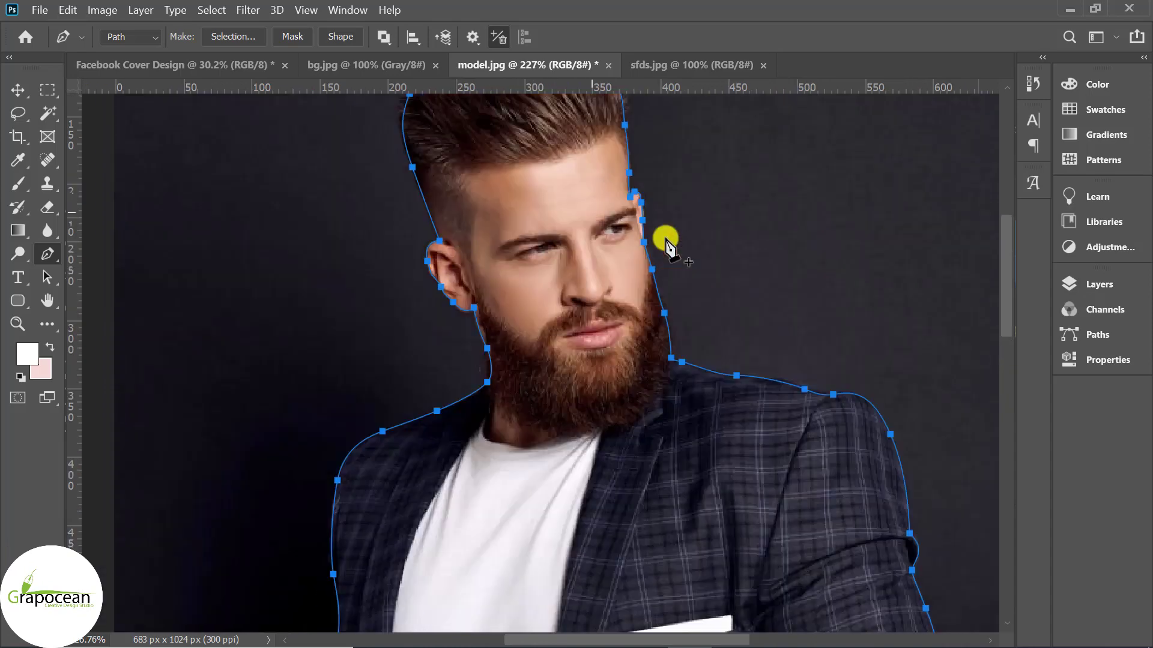
{"action": "scroll", "coordinate": [696, 378], "scroll_direction": "up", "scroll_amount": 2}
{"action": "key", "text": "ctrl+Return"}
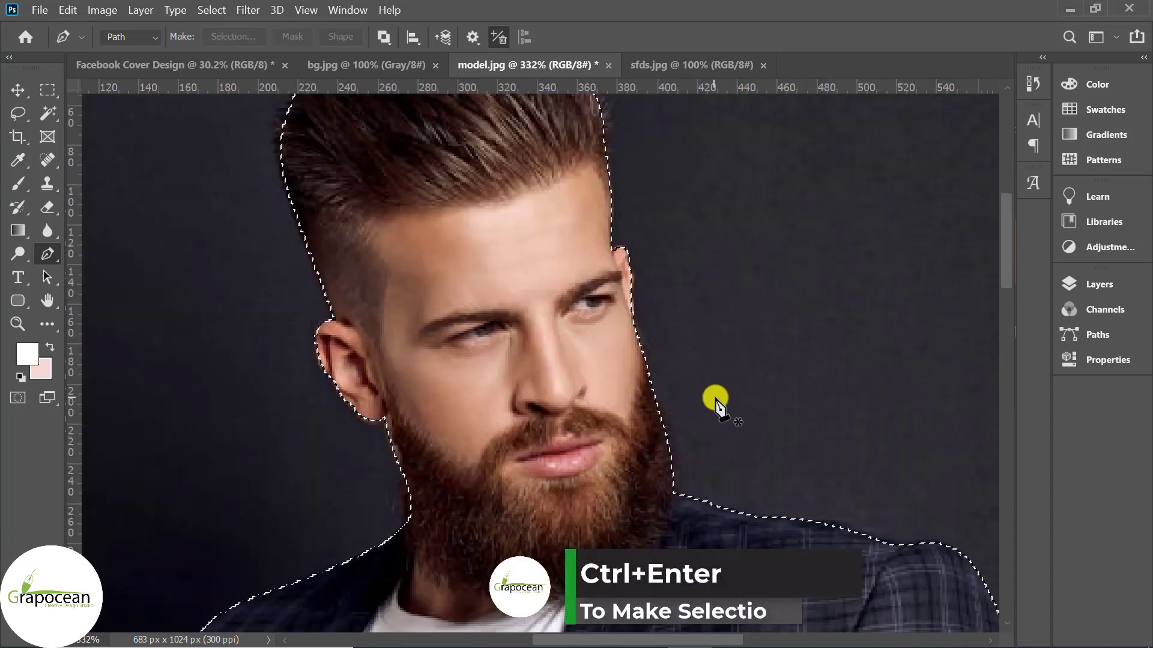
Step: In Select and Mask, brush the top and left hair edges with the Refine Edge Brush
{"action": "scroll", "coordinate": [712, 399], "scroll_direction": "up", "scroll_amount": 2}
{"action": "scroll", "coordinate": [708, 463], "scroll_direction": "up", "scroll_amount": 3}
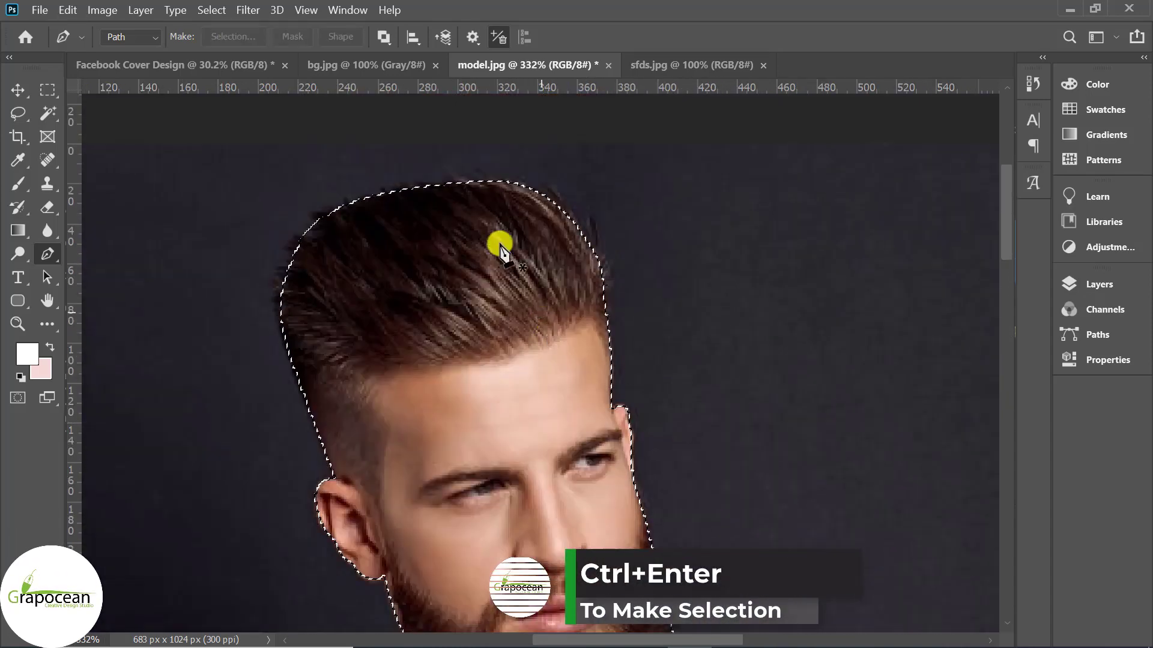
{"action": "left_click", "coordinate": [212, 10]}
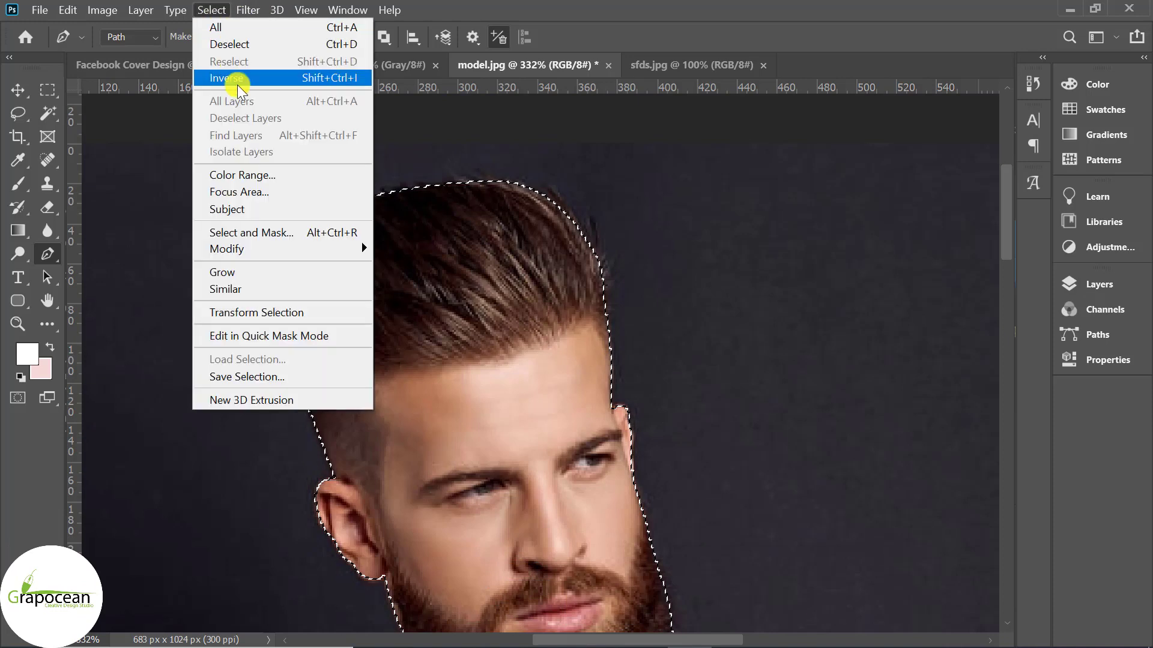
{"action": "left_click", "coordinate": [291, 233]}
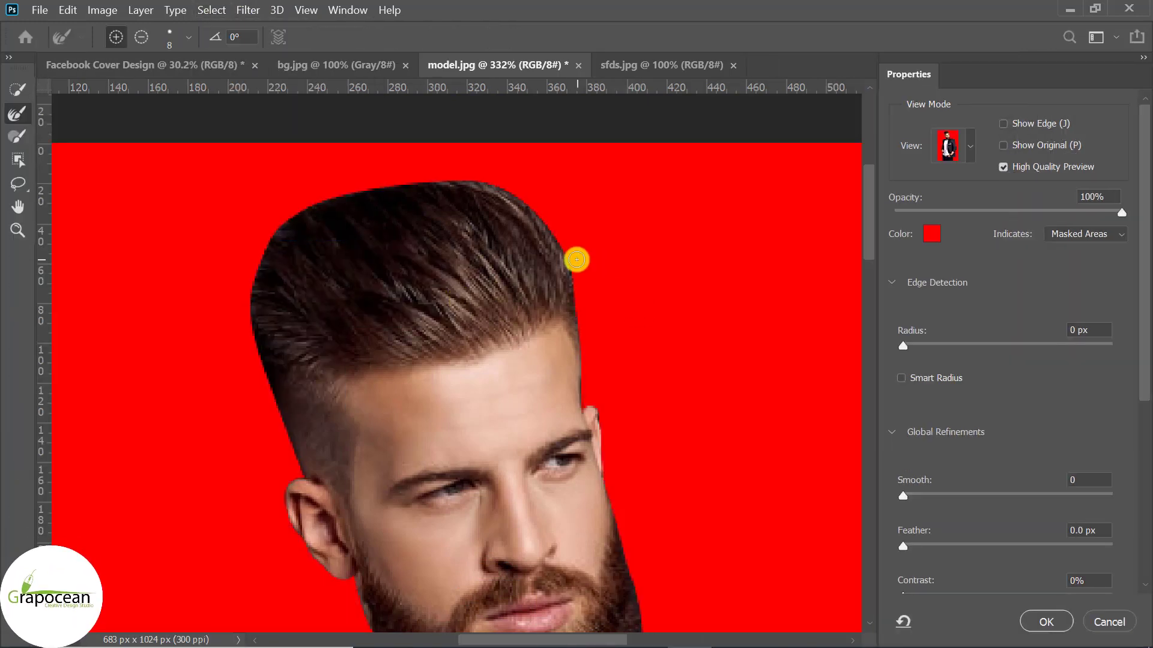
{"action": "mouse_move", "coordinate": [547, 215]}
{"action": "left_mouse_down"}
{"action": "mouse_move", "coordinate": [491, 178]}
{"action": "mouse_move", "coordinate": [441, 174]}
{"action": "left_mouse_up"}
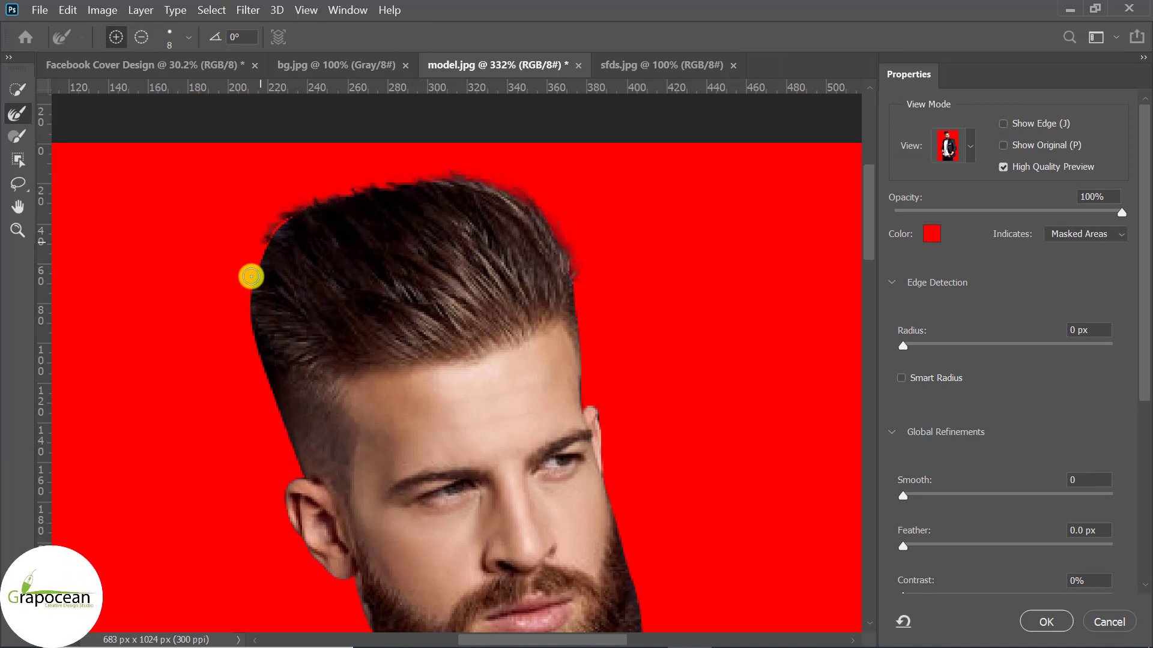
{"action": "left_click_drag", "start_coordinate": [251, 277], "coordinate": [267, 237]}
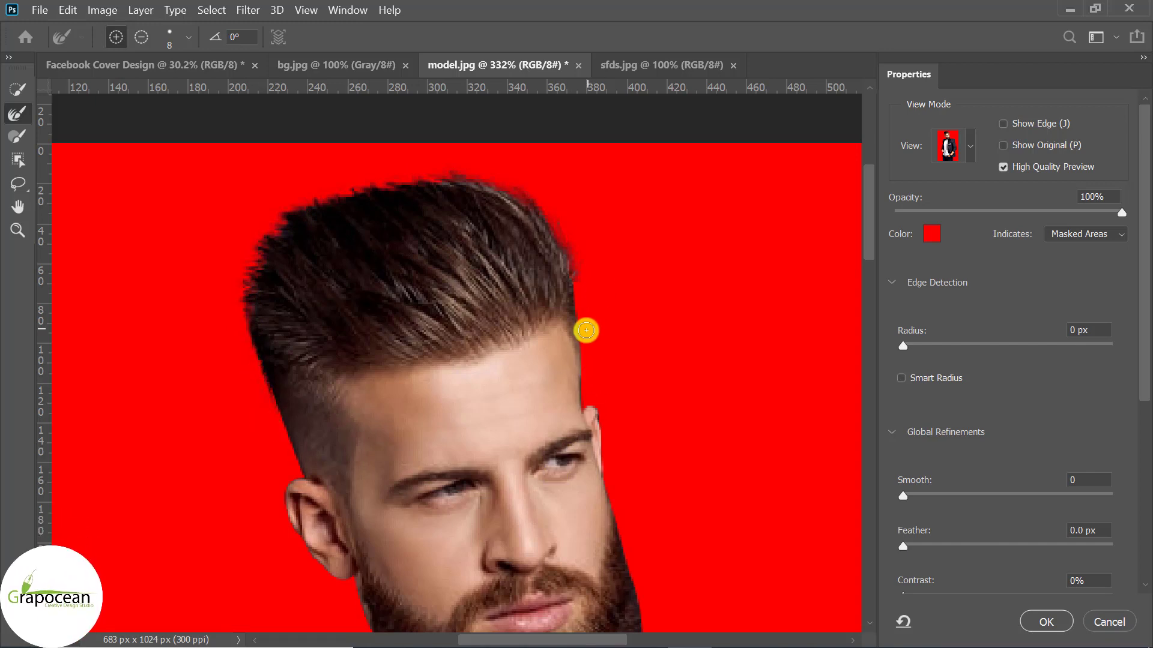
Step: Enable Decontaminate Colors and output as a new layer with layer mask
{"action": "scroll", "coordinate": [643, 396], "scroll_direction": "down", "scroll_amount": 2}
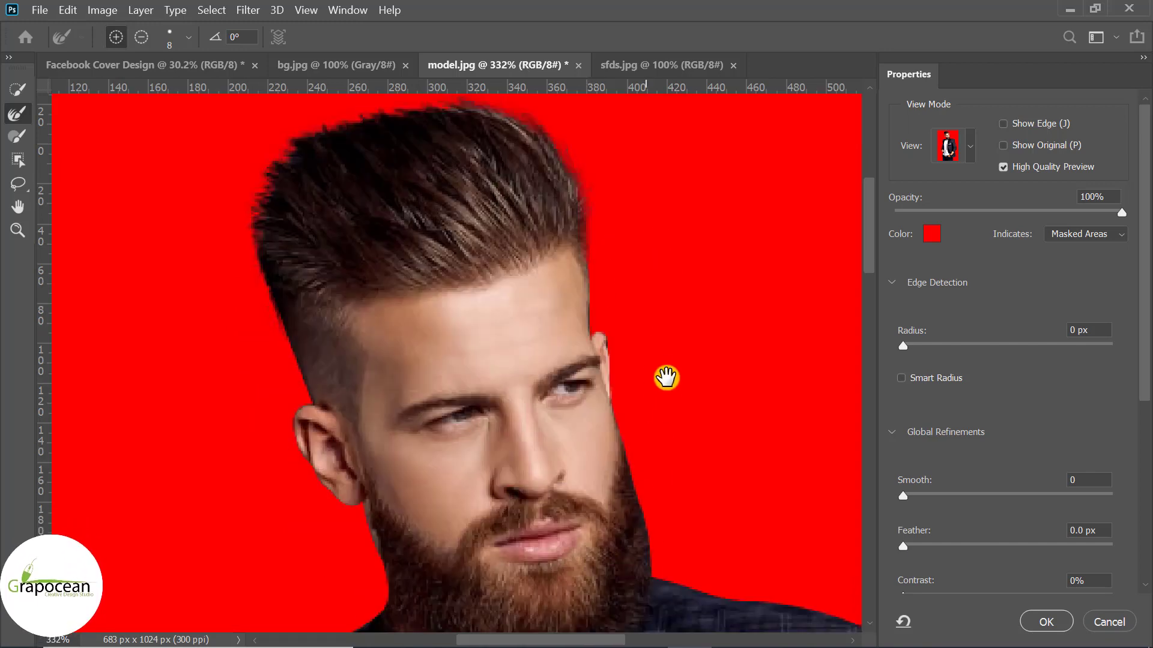
{"action": "scroll", "coordinate": [660, 372], "scroll_direction": "down", "scroll_amount": 4}
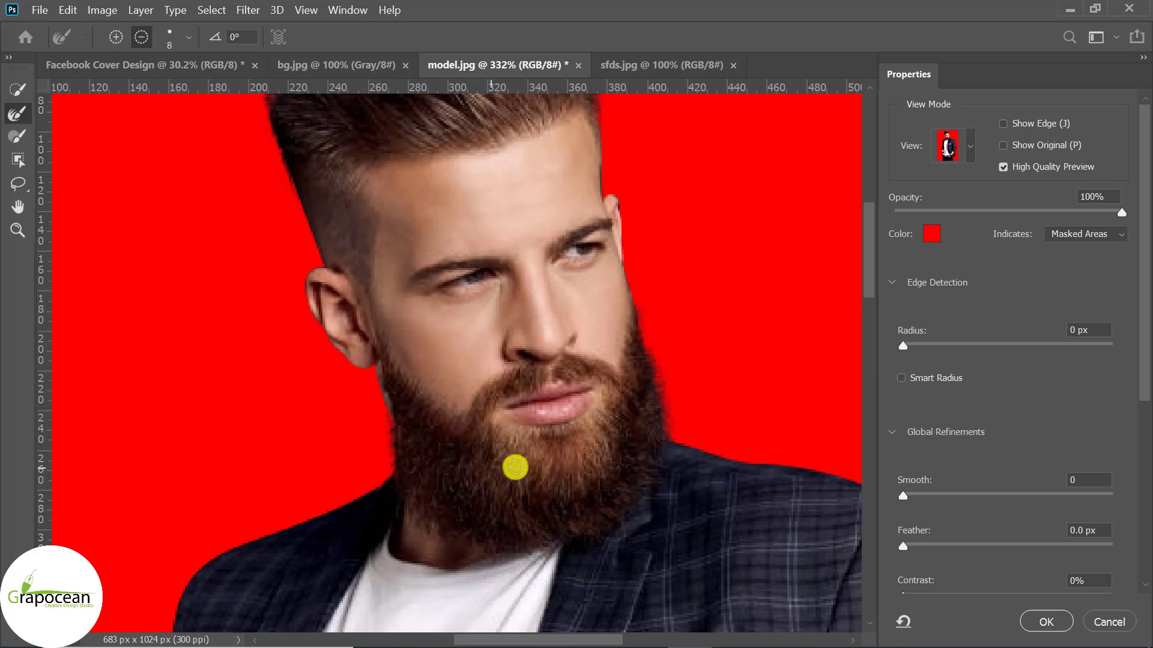
{"action": "scroll", "coordinate": [515, 467], "scroll_direction": "down", "scroll_amount": 3}
{"action": "scroll", "coordinate": [497, 510], "scroll_direction": "down", "scroll_amount": 1}
{"action": "scroll", "coordinate": [546, 520], "scroll_direction": "up", "scroll_amount": 2}
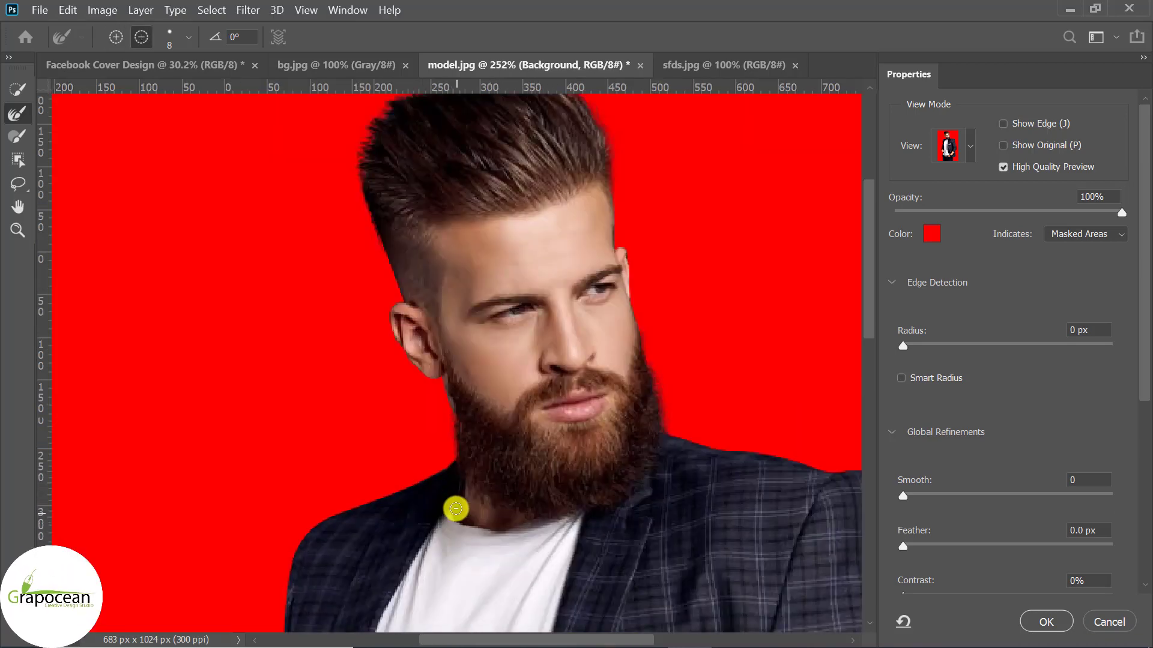
{"action": "scroll", "coordinate": [474, 411], "scroll_direction": "up", "scroll_amount": 3}
{"action": "scroll", "coordinate": [474, 412], "scroll_direction": "up", "scroll_amount": 2}
{"action": "scroll", "coordinate": [472, 410], "scroll_direction": "up", "scroll_amount": 1}
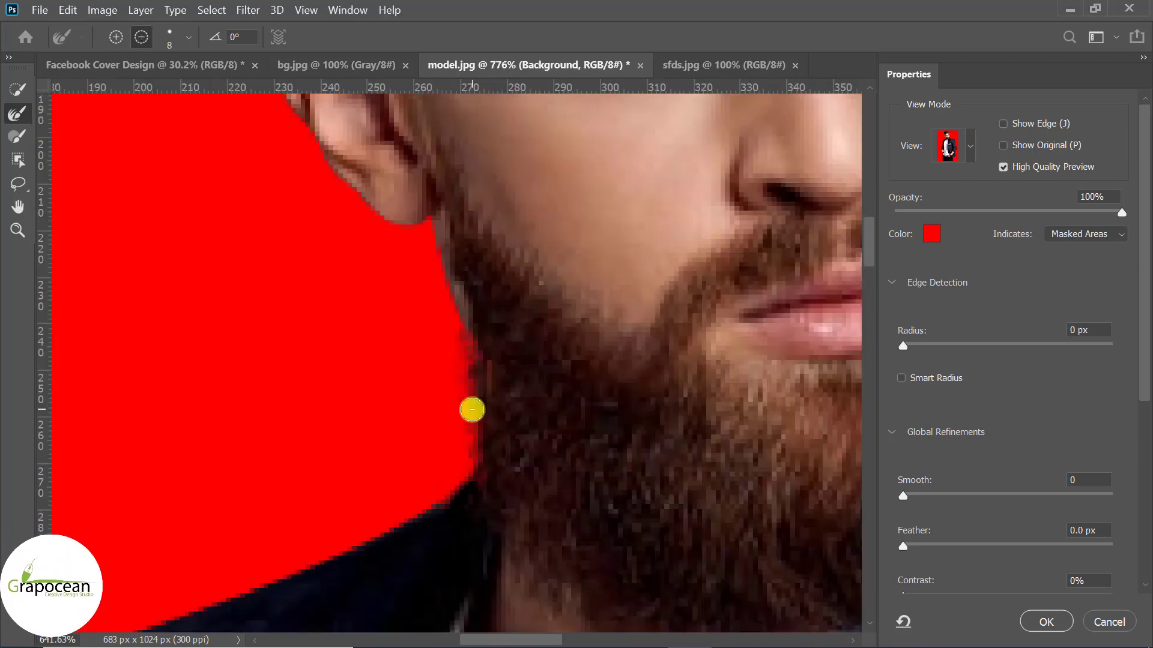
{"action": "scroll", "coordinate": [472, 410], "scroll_direction": "down", "scroll_amount": 4}
{"action": "scroll", "coordinate": [508, 404], "scroll_direction": "down", "scroll_amount": 4}
{"action": "scroll", "coordinate": [515, 404], "scroll_direction": "down", "scroll_amount": 3}
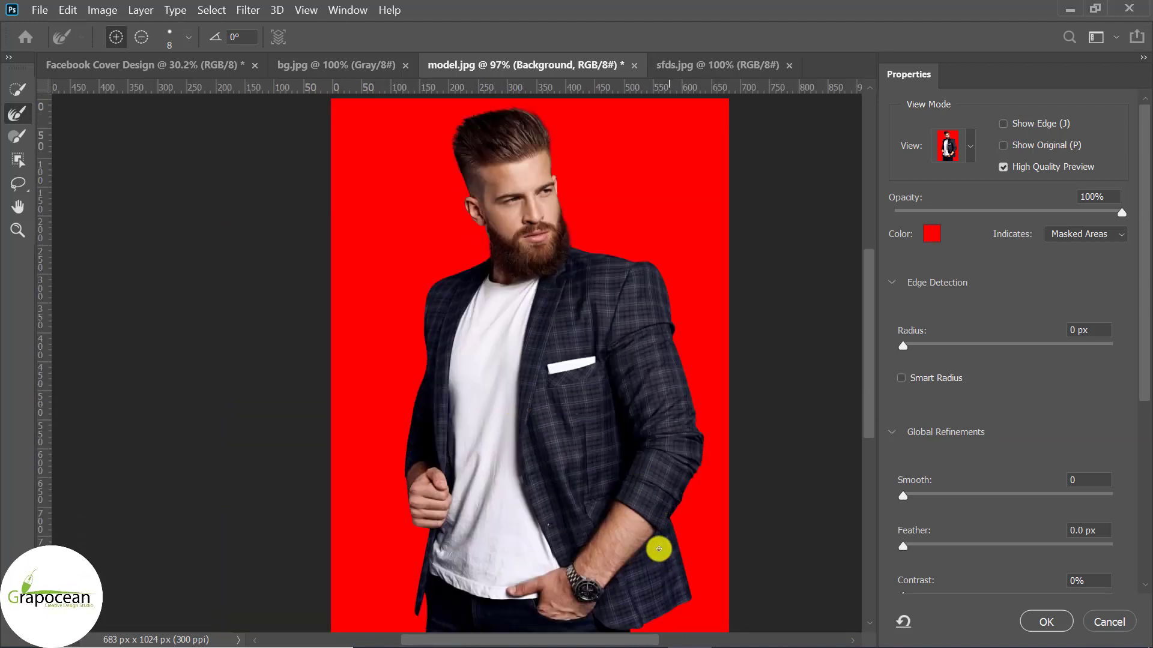
{"action": "scroll", "coordinate": [659, 549], "scroll_direction": "down", "scroll_amount": 3}
{"action": "scroll", "coordinate": [643, 527], "scroll_direction": "down", "scroll_amount": 2}
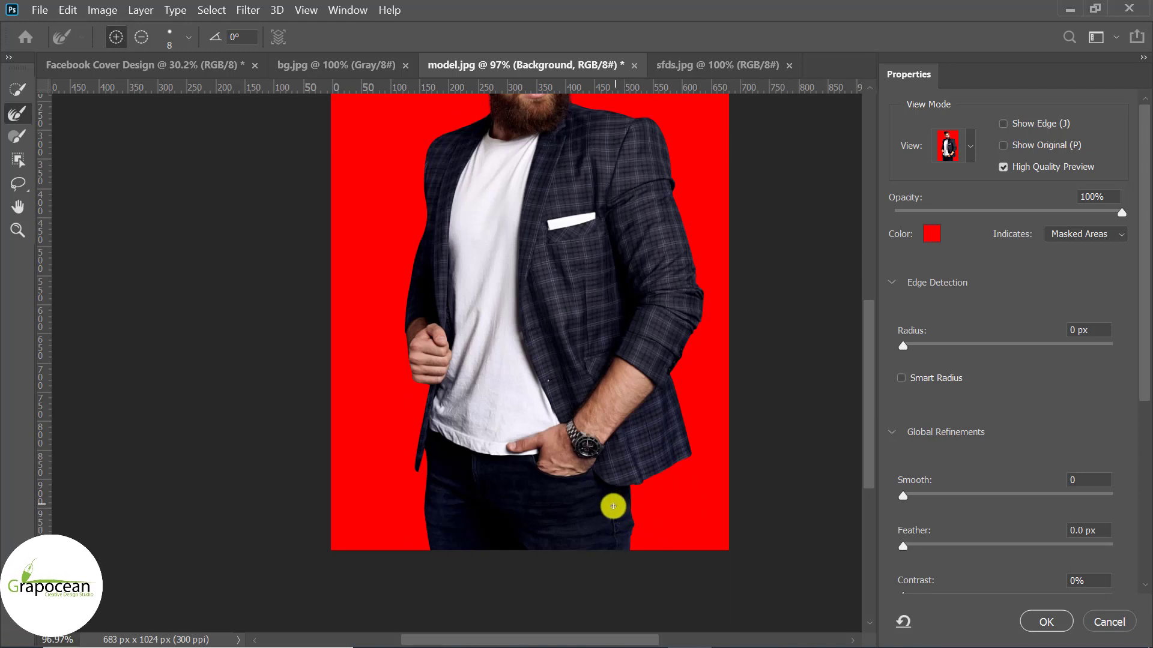
{"action": "scroll", "coordinate": [605, 498], "scroll_direction": "down", "scroll_amount": 2}
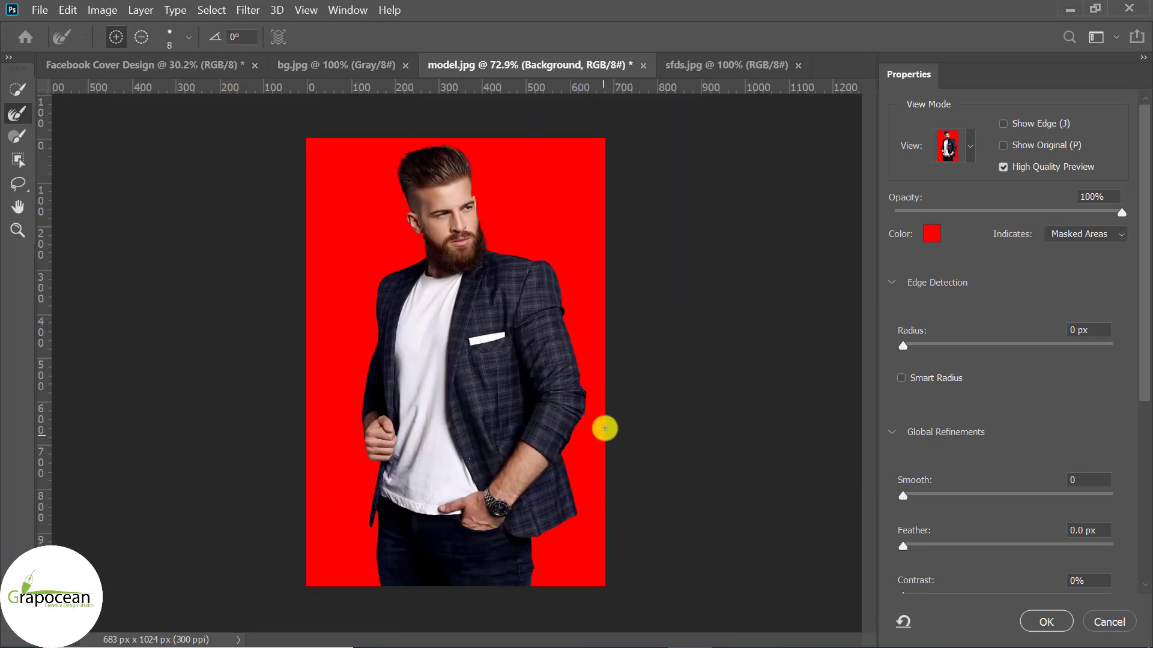
{"action": "scroll", "coordinate": [1013, 560], "scroll_direction": "down", "scroll_amount": 3}
{"action": "scroll", "coordinate": [989, 550], "scroll_direction": "down", "scroll_amount": 2}
{"action": "scroll", "coordinate": [975, 567], "scroll_direction": "down", "scroll_amount": 3}
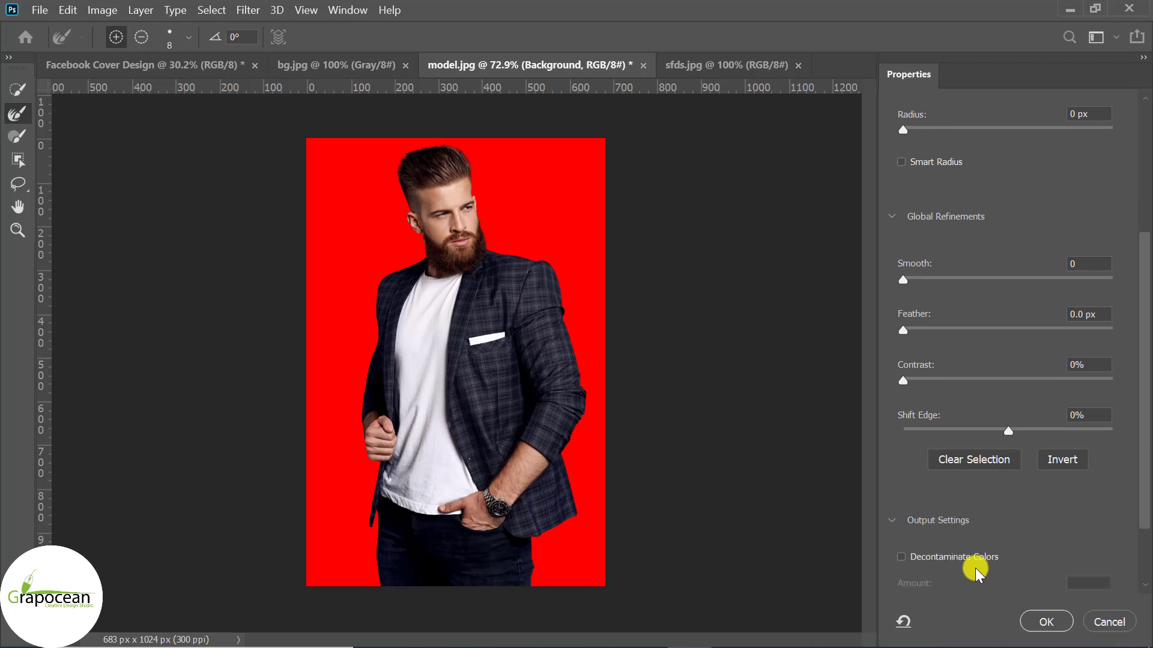
{"action": "left_click", "coordinate": [967, 551]}
{"action": "scroll", "coordinate": [991, 543], "scroll_direction": "down", "scroll_amount": 2}
{"action": "scroll", "coordinate": [1022, 548], "scroll_direction": "down", "scroll_amount": 2}
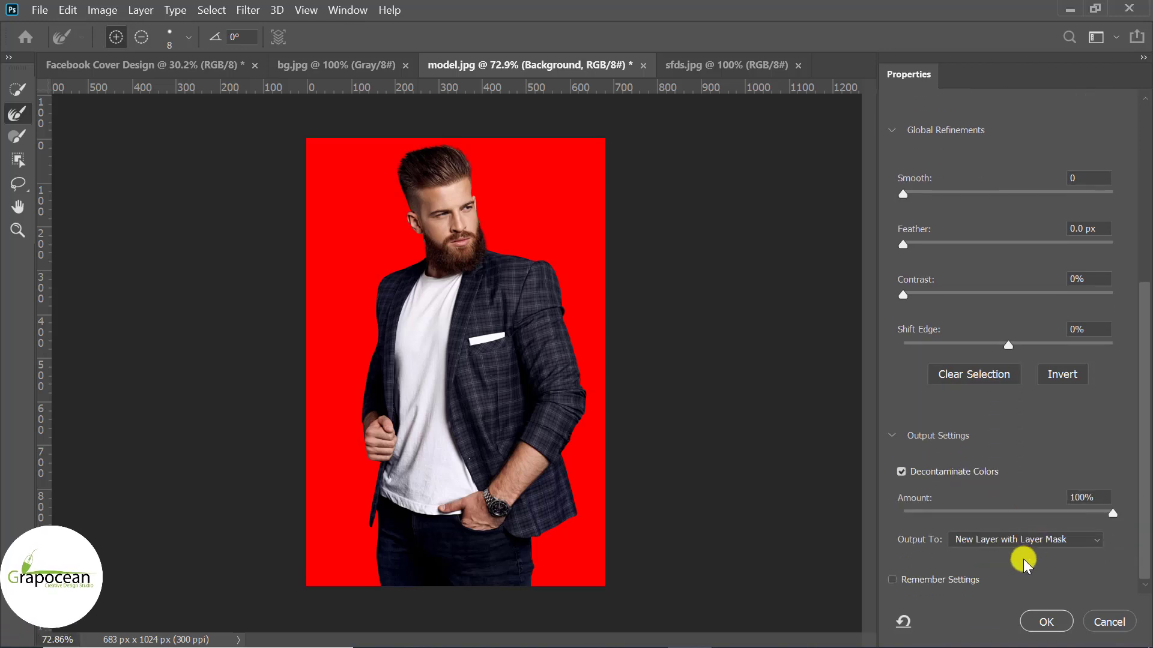
{"action": "left_click", "coordinate": [1050, 618]}
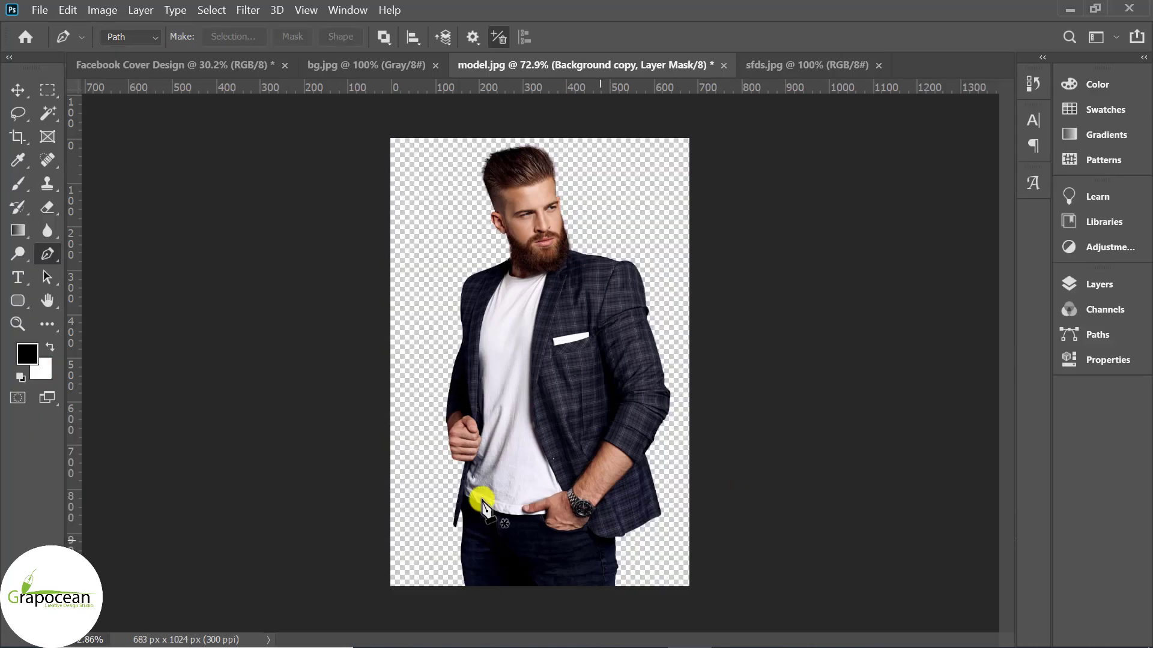
Step: Drag the cut-out model into the cover design and apply his layer mask
{"action": "left_click", "coordinate": [16, 92]}
{"action": "mouse_move", "coordinate": [542, 228]}
{"action": "left_mouse_down"}
{"action": "mouse_move", "coordinate": [428, 221]}
{"action": "mouse_move", "coordinate": [586, 347]}
{"action": "mouse_move", "coordinate": [661, 367]}
{"action": "left_mouse_up"}
{"action": "left_click", "coordinate": [1099, 284]}
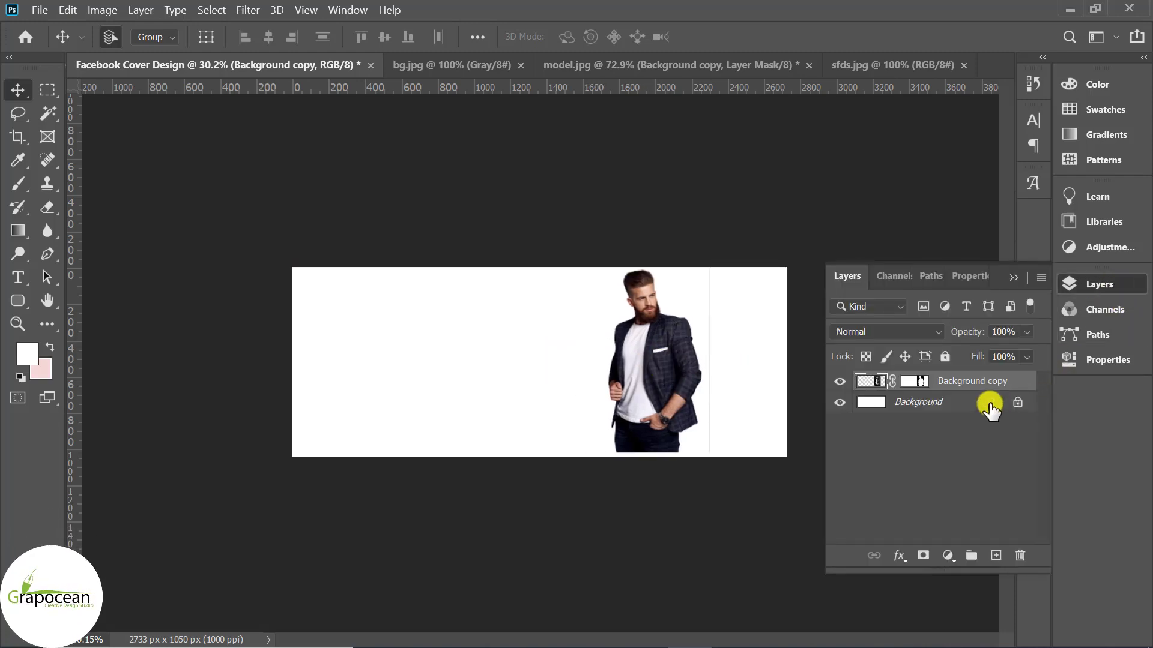
{"action": "right_click", "coordinate": [906, 382]}
{"action": "left_click", "coordinate": [937, 432]}
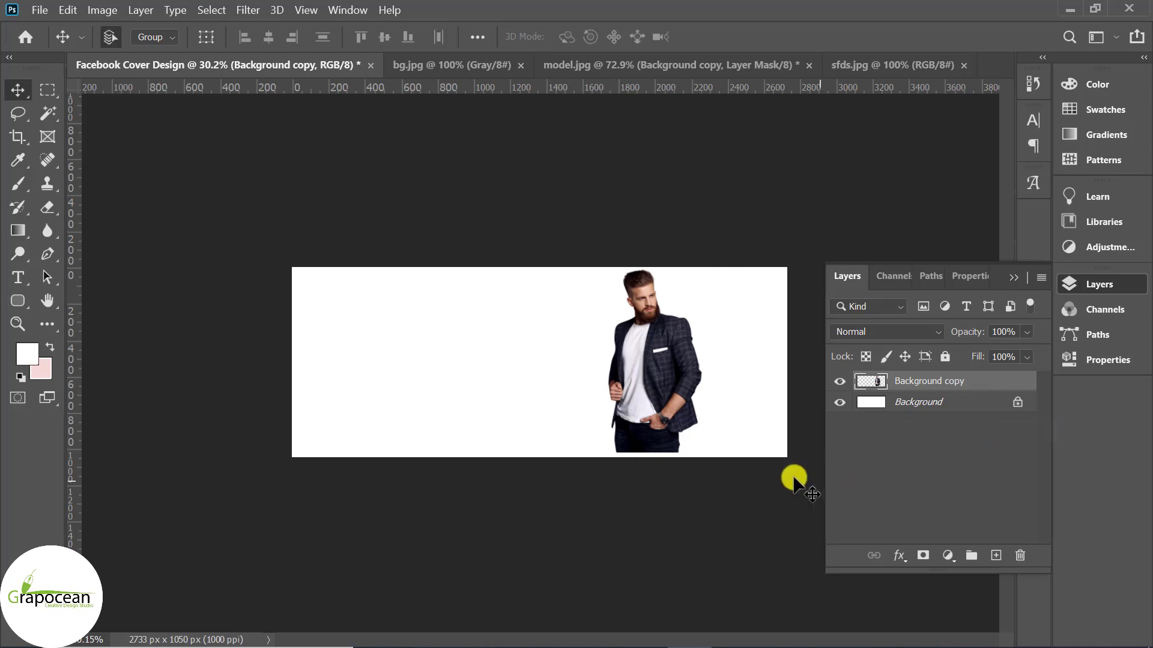
Step: Scale the model to about 145% so he fills the cover height on the right
{"action": "key", "text": "ctrl+plus"}
{"action": "key", "text": "ctrl+t"}
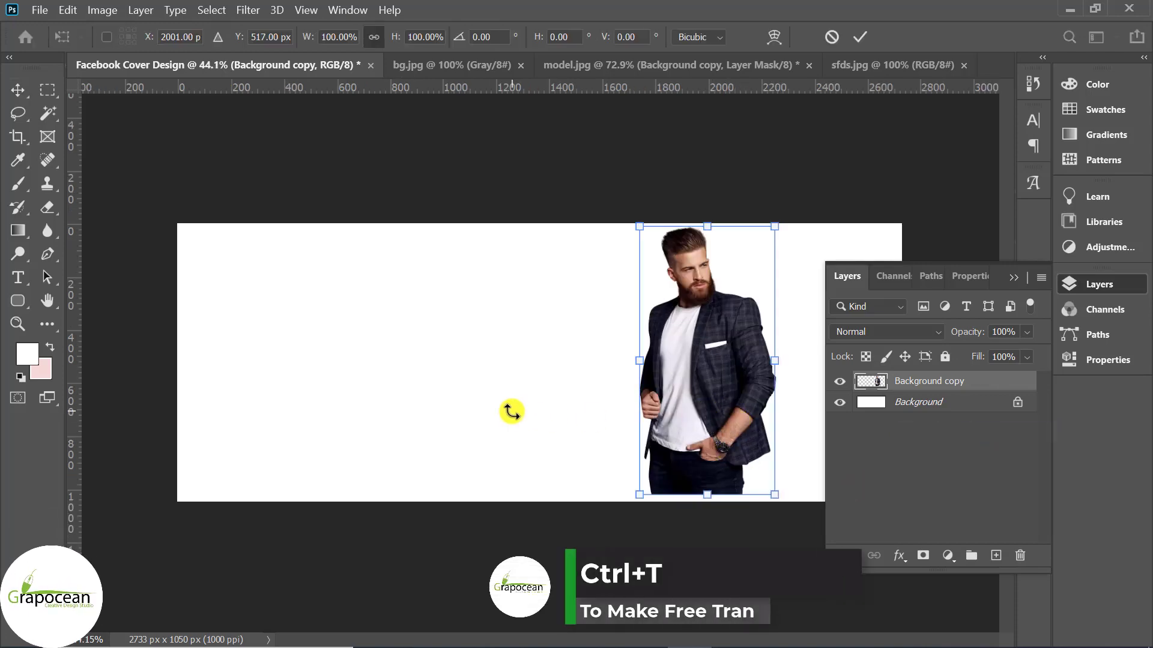
{"action": "key", "text": "ctrl+minus"}
{"action": "left_click_drag", "start_coordinate": [674, 437], "coordinate": [721, 533]}
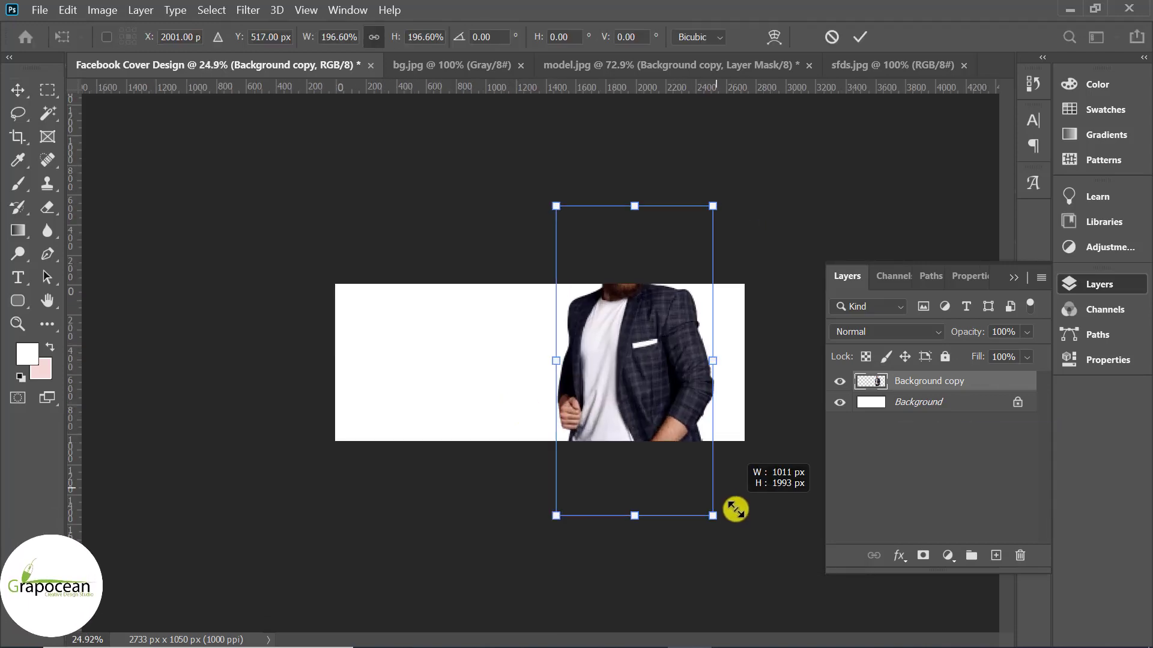
{"action": "mouse_move", "coordinate": [667, 379]}
{"action": "left_mouse_down"}
{"action": "mouse_move", "coordinate": [658, 459]}
{"action": "mouse_move", "coordinate": [658, 412]}
{"action": "left_mouse_up"}
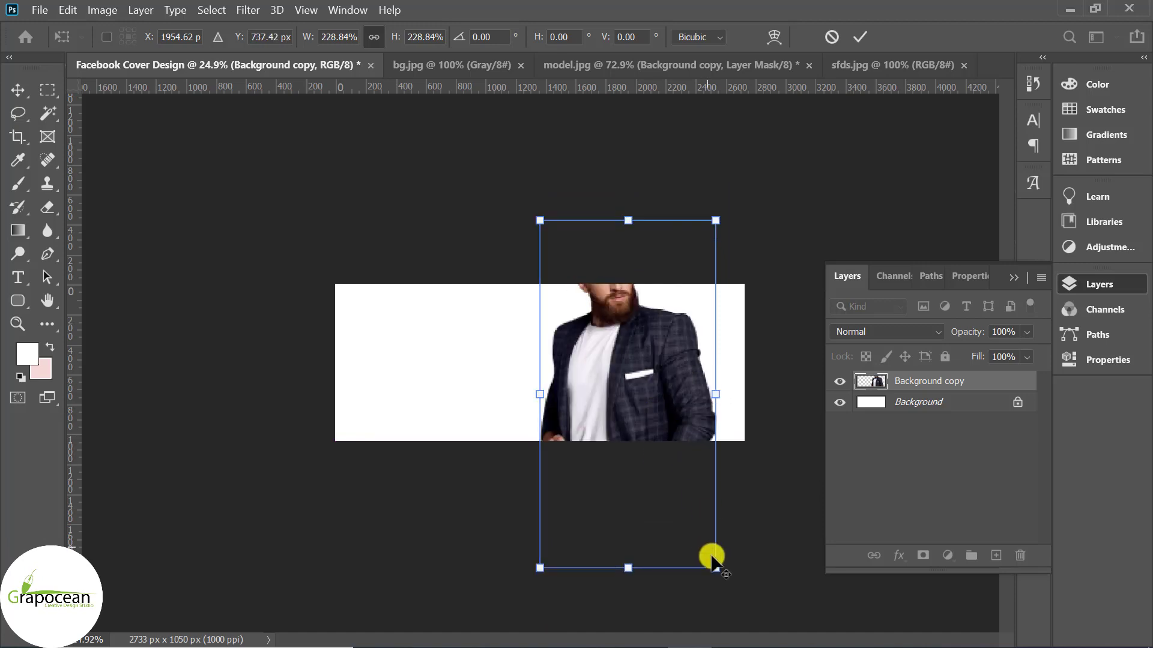
{"action": "left_click_drag", "start_coordinate": [710, 553], "coordinate": [671, 512]}
{"action": "left_click_drag", "start_coordinate": [637, 396], "coordinate": [638, 390]}
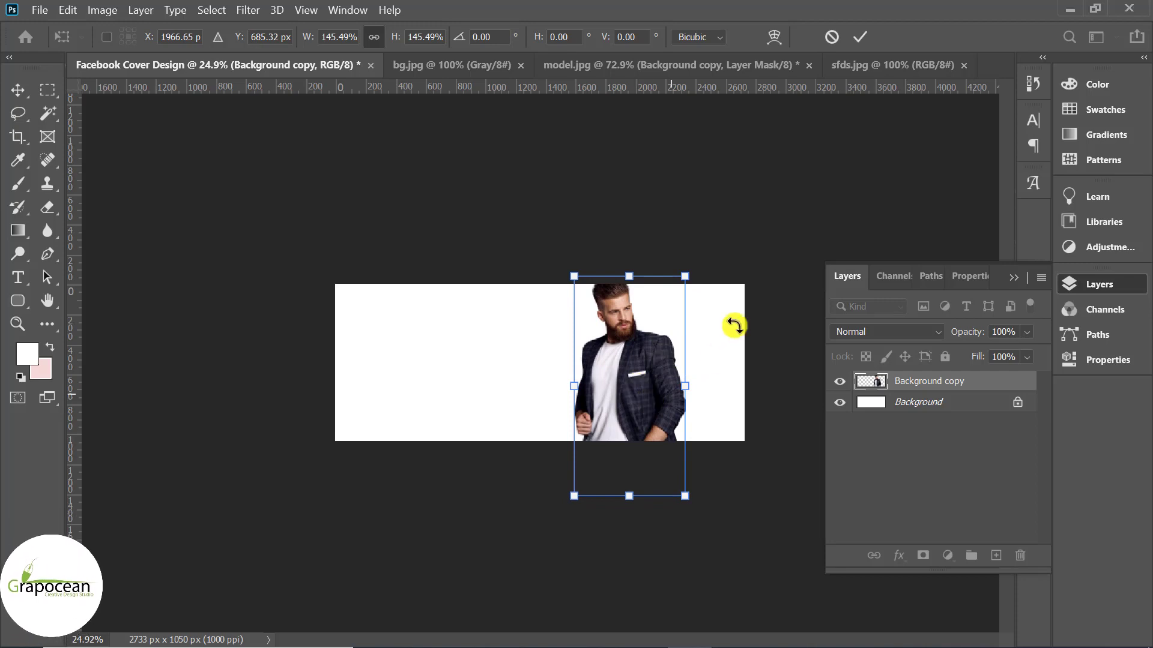
Step: Commit the model's transform and add a dark navy Solid Color fill sampled from his jacket
{"action": "left_click", "coordinate": [860, 37]}
{"action": "left_click", "coordinate": [948, 555]}
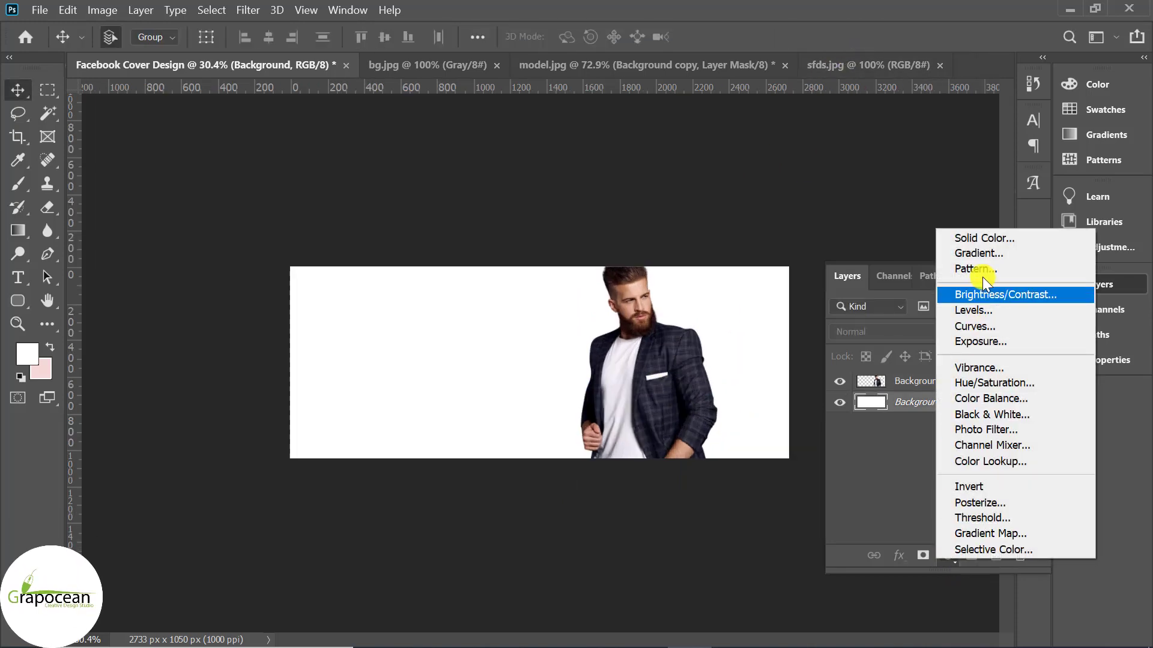
{"action": "left_click", "coordinate": [990, 238]}
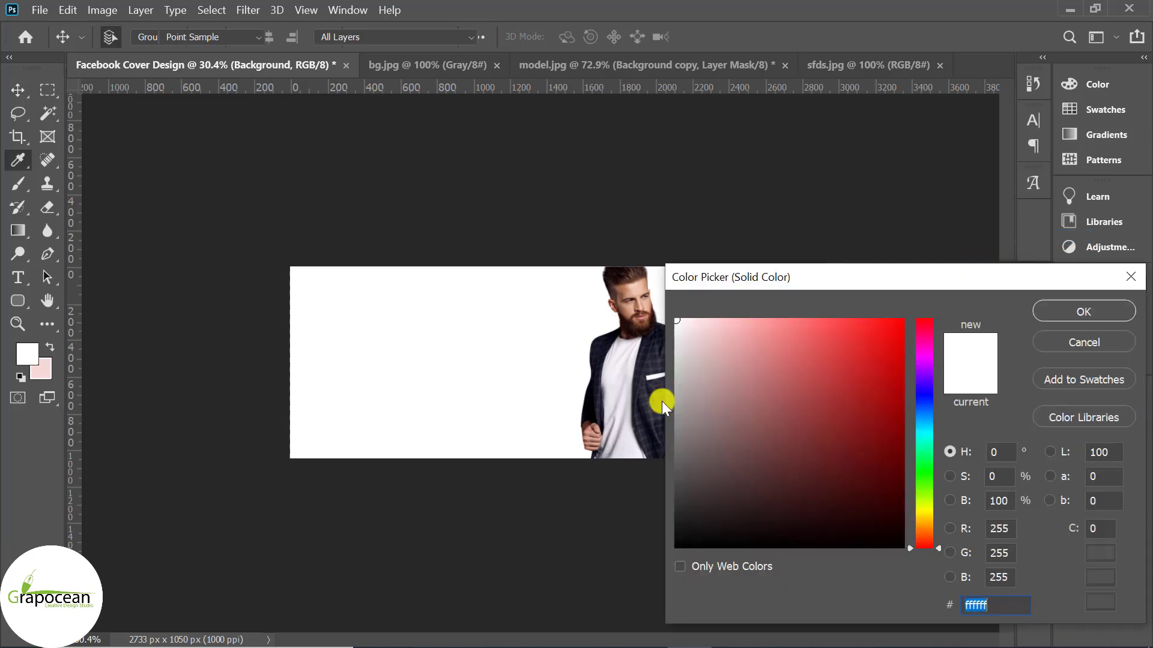
{"action": "left_click_drag", "start_coordinate": [633, 398], "coordinate": [648, 412]}
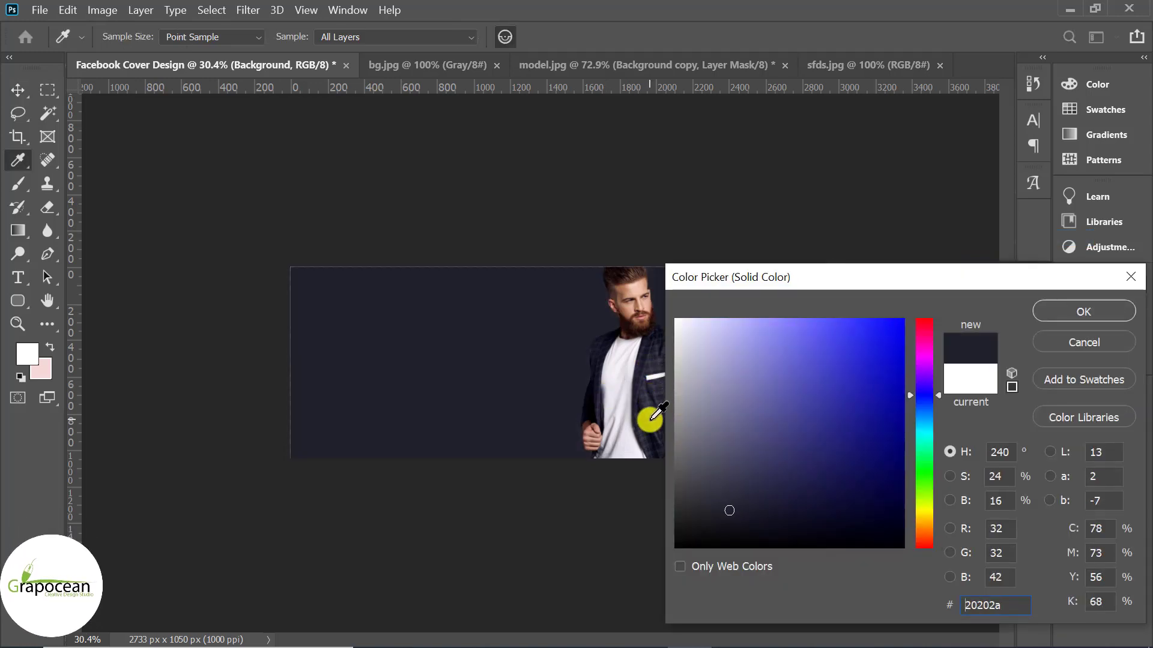
{"action": "left_click", "coordinate": [1028, 319]}
{"action": "key", "text": "ctrl+0"}
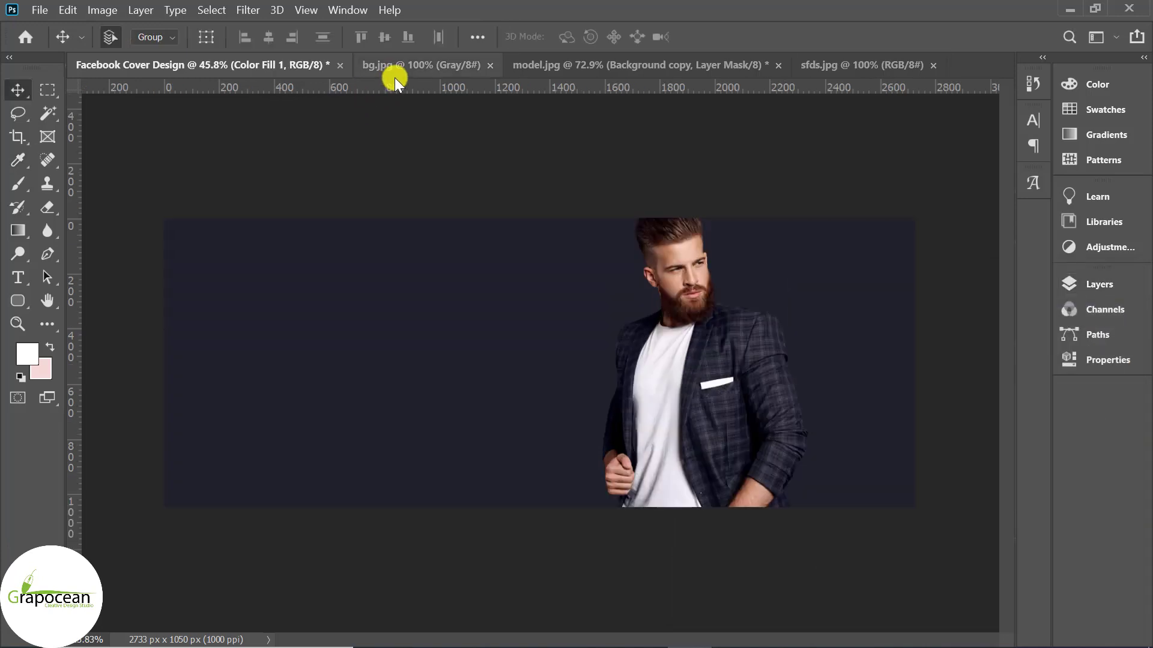
Step: Unlock the bg.jpg texture layer and bring it into the cover document
{"action": "left_click", "coordinate": [419, 60]}
{"action": "left_click", "coordinate": [1120, 291]}
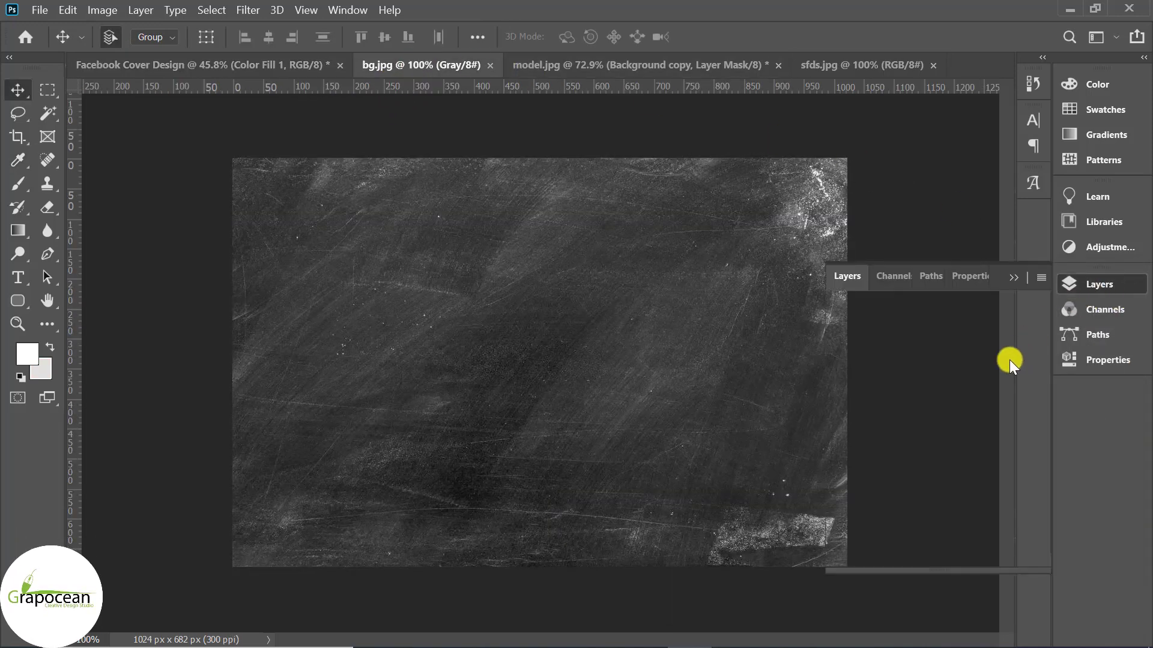
{"action": "left_click", "coordinate": [1019, 385]}
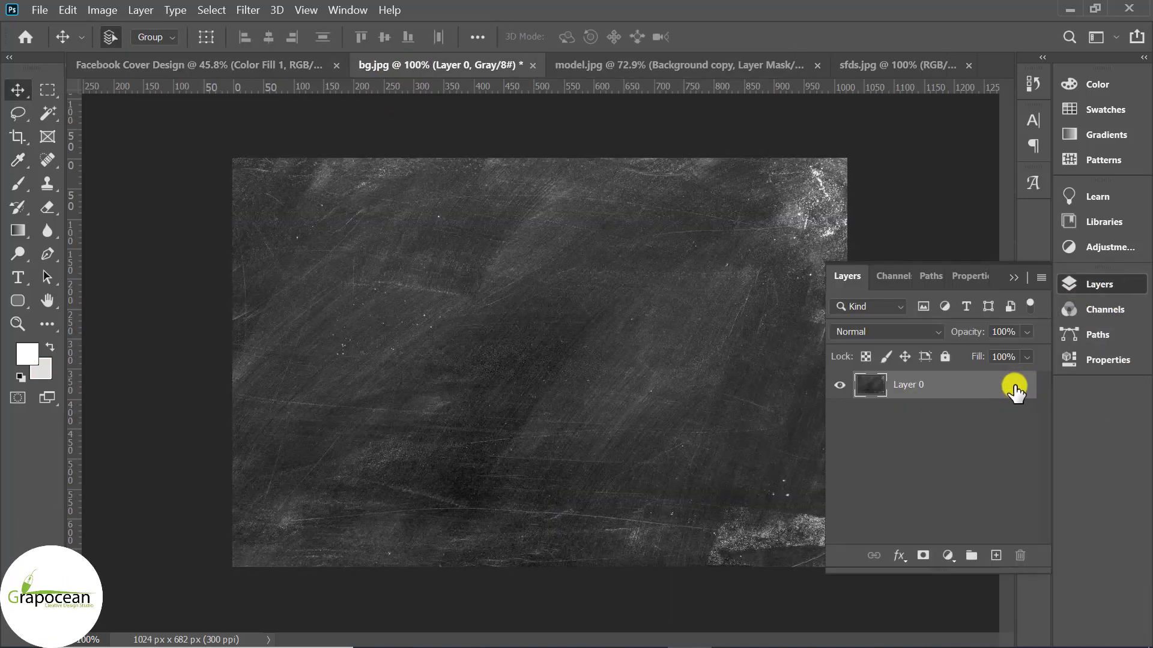
{"action": "mouse_move", "coordinate": [399, 206]}
{"action": "left_mouse_down"}
{"action": "mouse_move", "coordinate": [192, 79]}
{"action": "mouse_move", "coordinate": [647, 372]}
{"action": "left_mouse_up"}
Step: Scale and centre the texture so it covers the whole cover
{"action": "key", "text": "ctrl+t"}
{"action": "scroll", "coordinate": [634, 449], "scroll_direction": "down", "scroll_amount": 3}
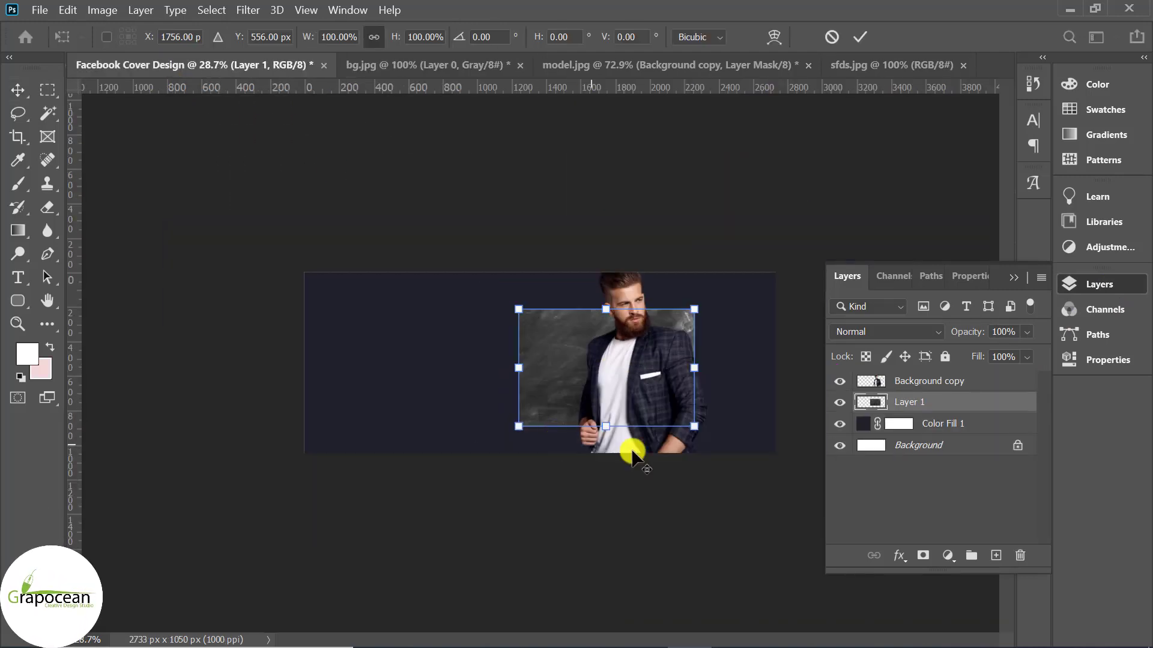
{"action": "mouse_move", "coordinate": [741, 463]}
{"action": "left_mouse_down"}
{"action": "mouse_move", "coordinate": [733, 484]}
{"action": "mouse_move", "coordinate": [874, 528]}
{"action": "left_mouse_up"}
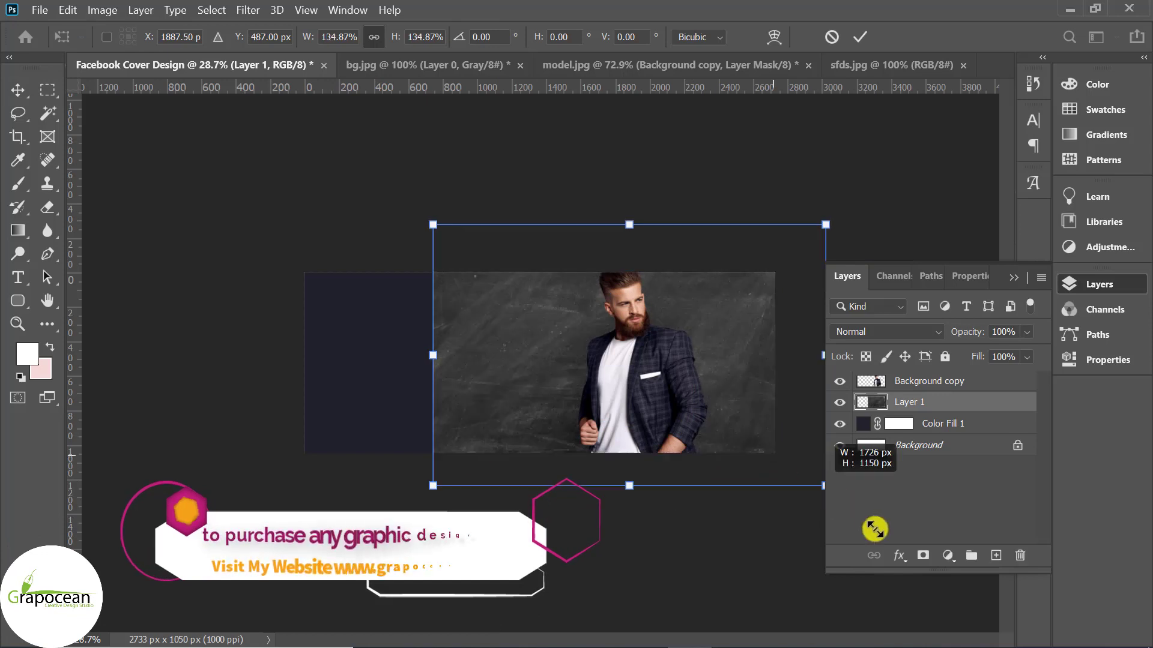
{"action": "left_click_drag", "start_coordinate": [633, 508], "coordinate": [541, 484]}
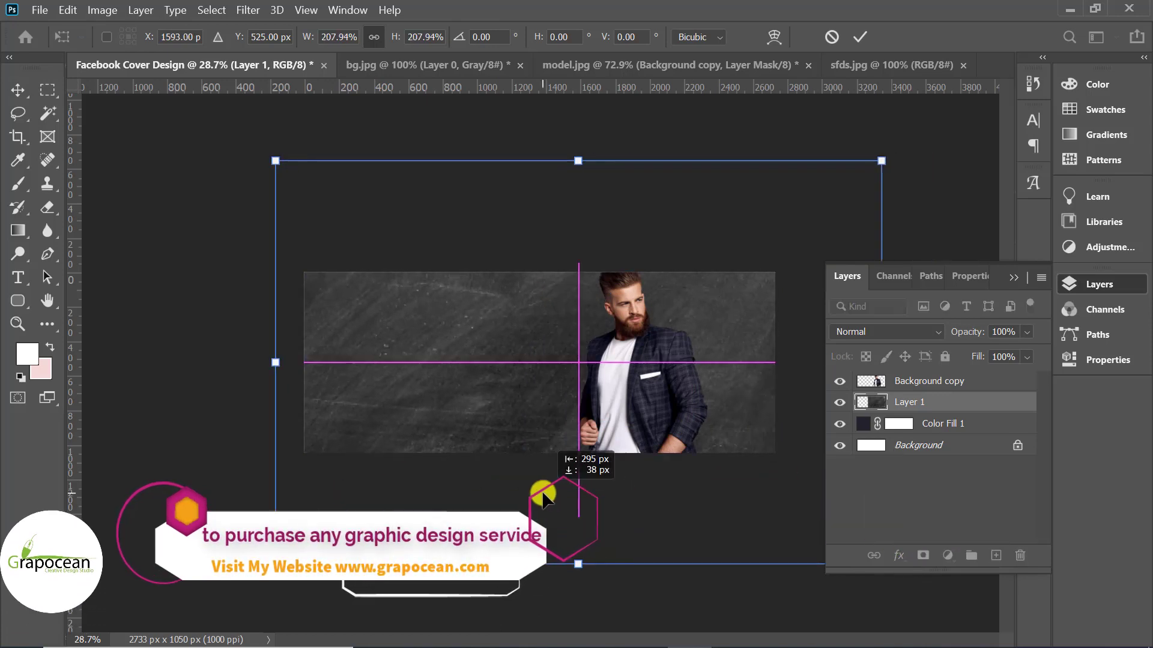
{"action": "left_click", "coordinate": [859, 36]}
Step: Set the texture layer's blend mode to Color Dodge
{"action": "scroll", "coordinate": [781, 360], "scroll_direction": "down", "scroll_amount": 2}
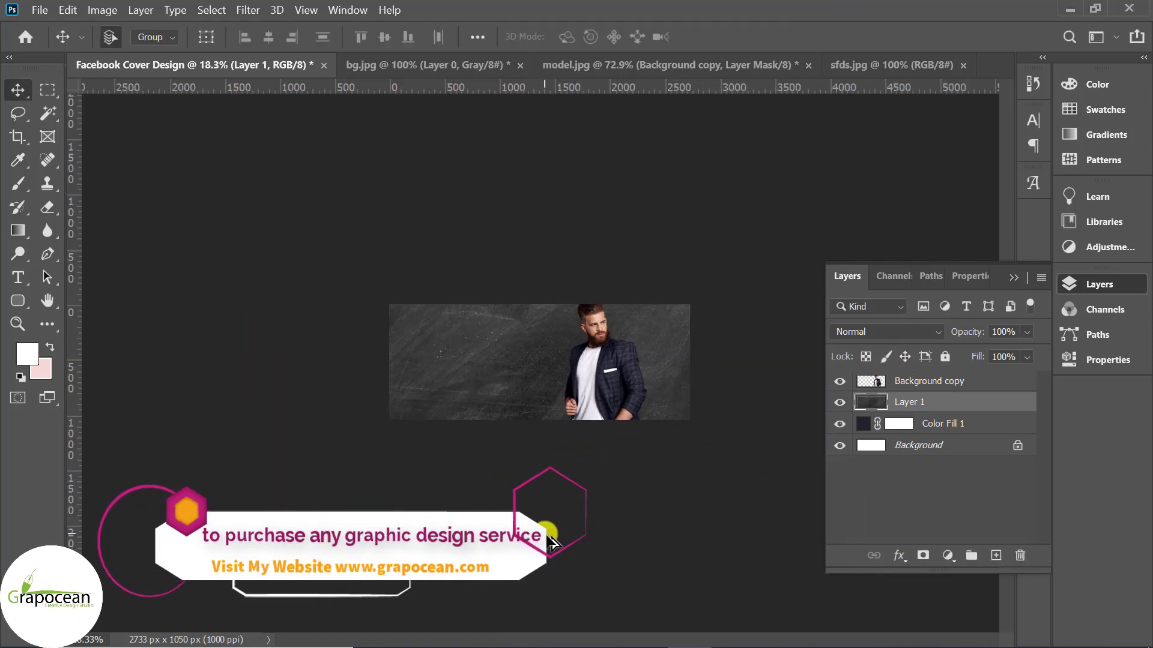
{"action": "left_click", "coordinate": [895, 334]}
{"action": "left_click", "coordinate": [891, 357]}
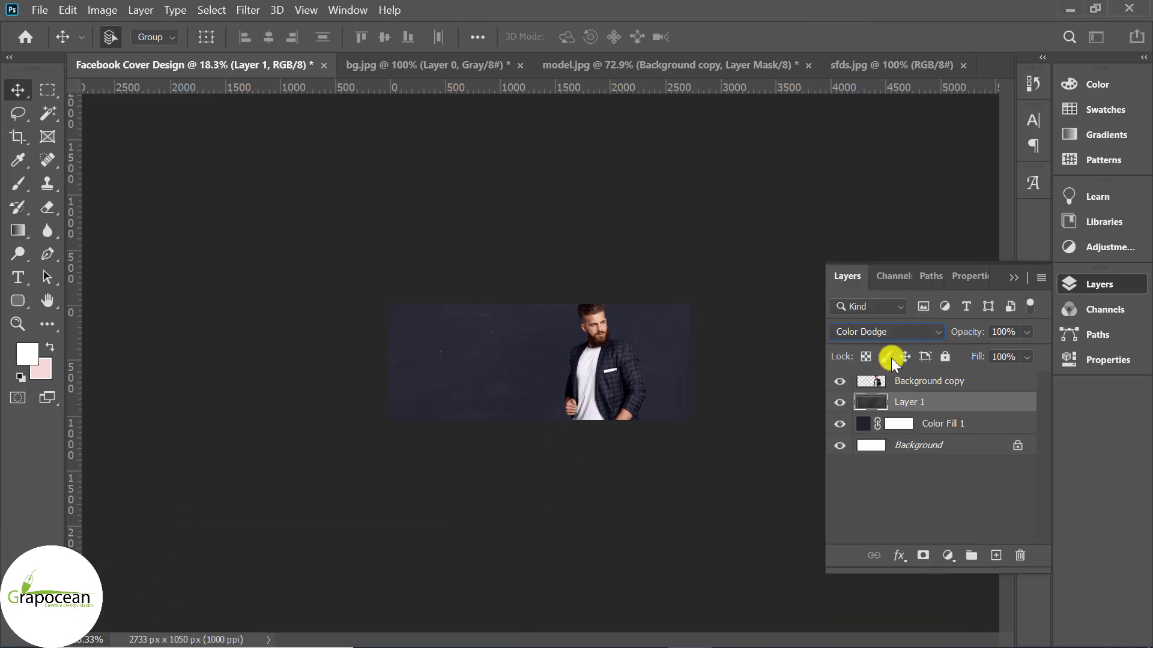
{"action": "key", "text": "ctrl+plus"}
{"action": "left_click", "coordinate": [611, 395]}
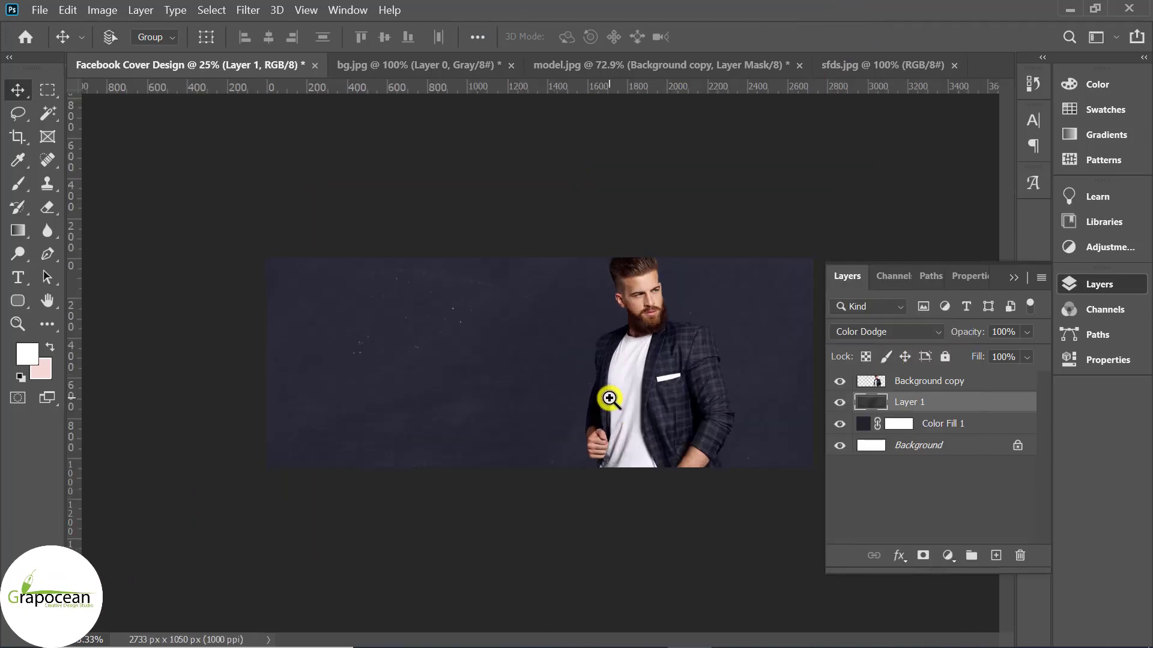
Step: Start a text box on the cover with the font set to Bebas
{"action": "left_click", "coordinate": [989, 555]}
{"action": "left_click", "coordinate": [18, 278]}
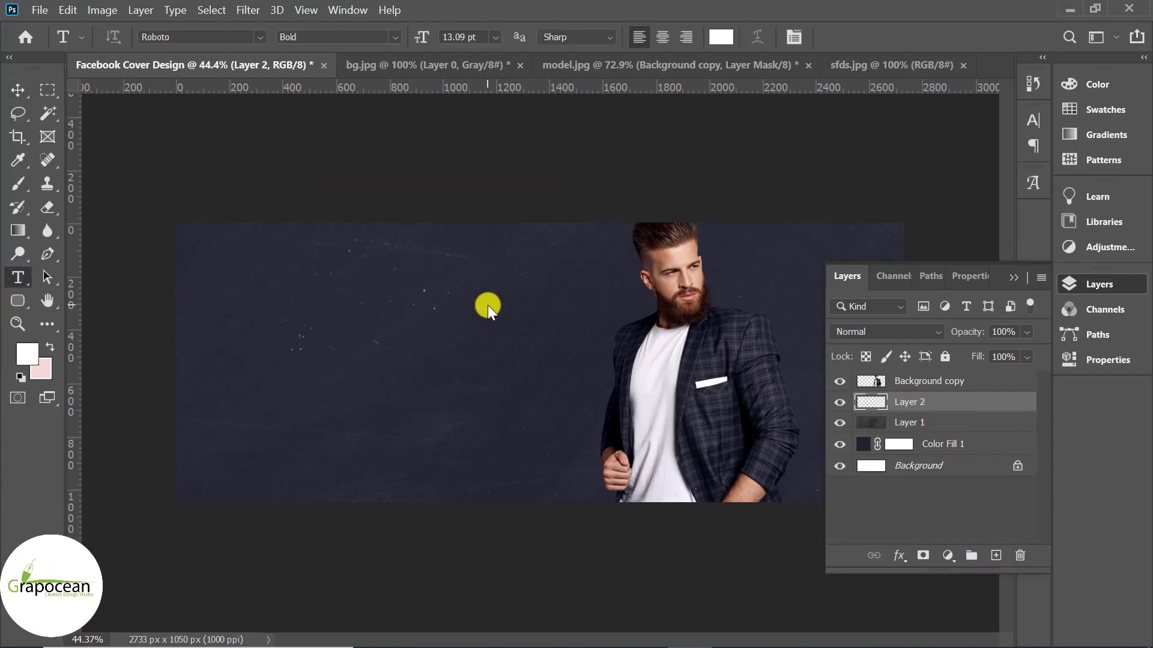
{"action": "left_click", "coordinate": [675, 404]}
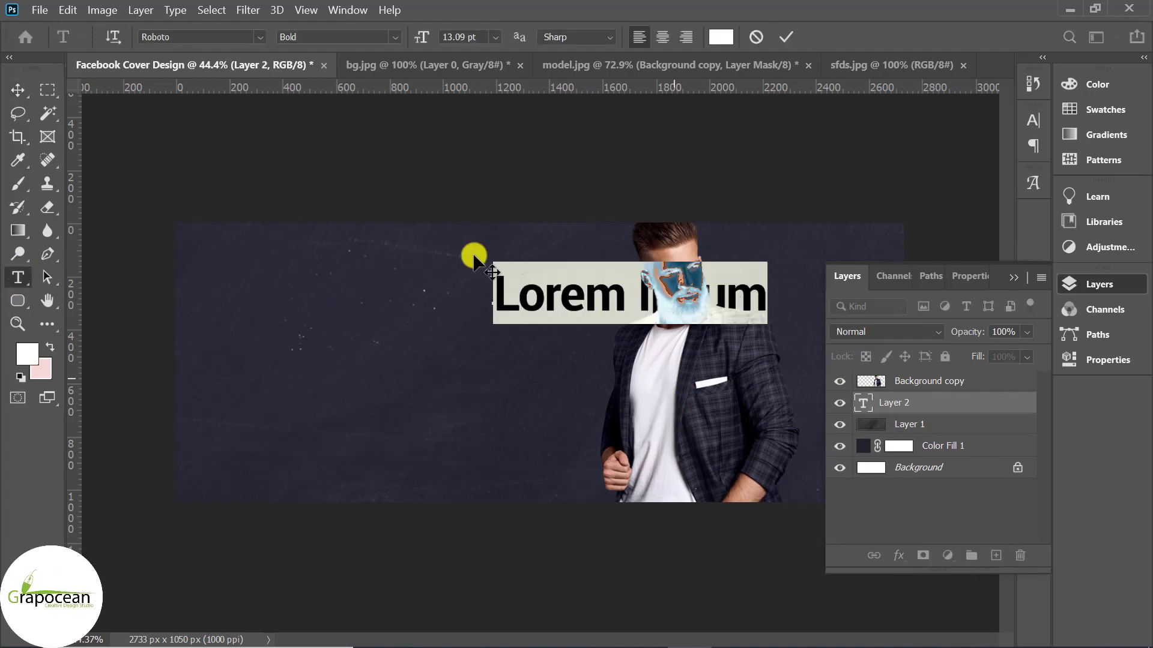
{"action": "left_click", "coordinate": [264, 35]}
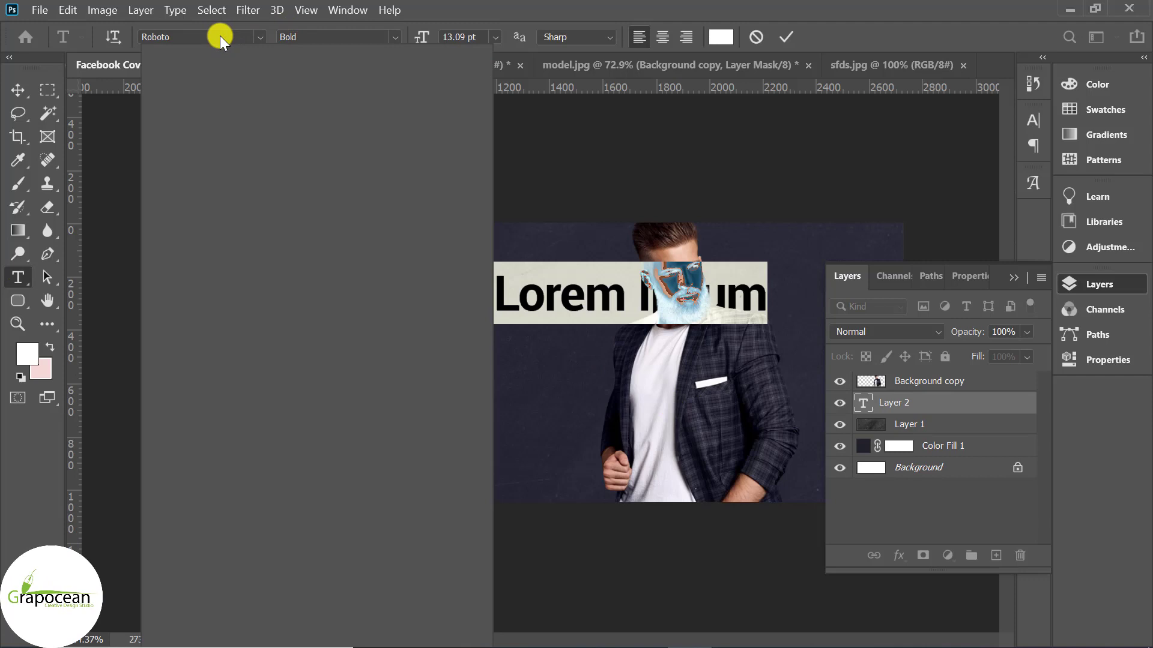
{"action": "key", "text": "BackSpace"}
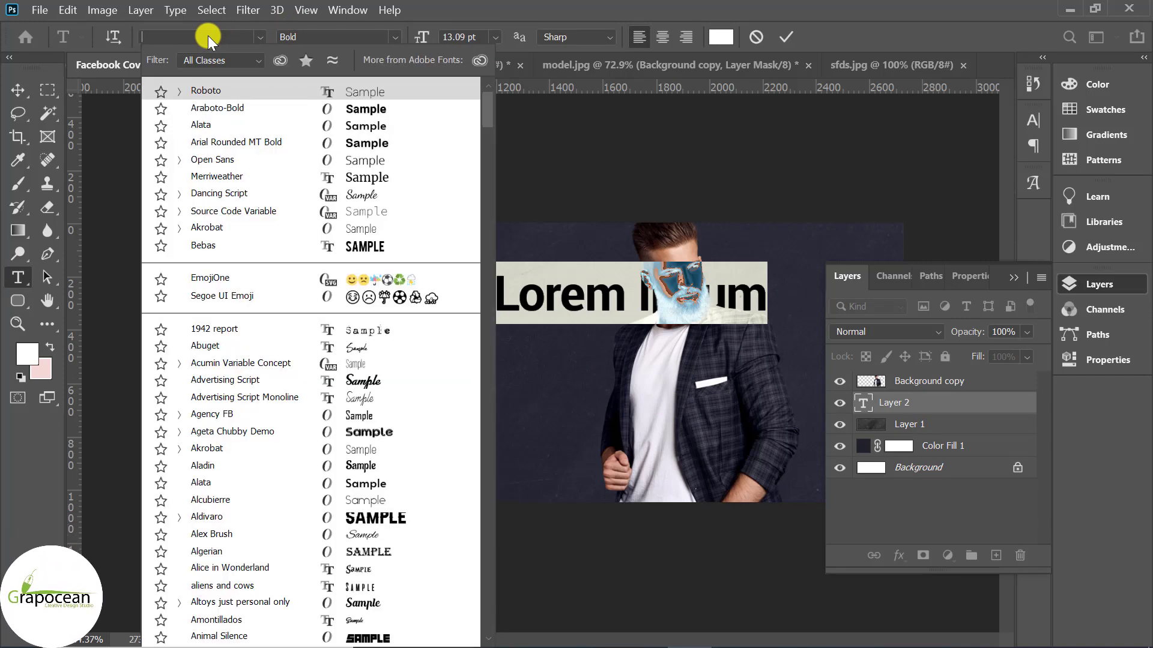
{"action": "type", "text": "bebies"}
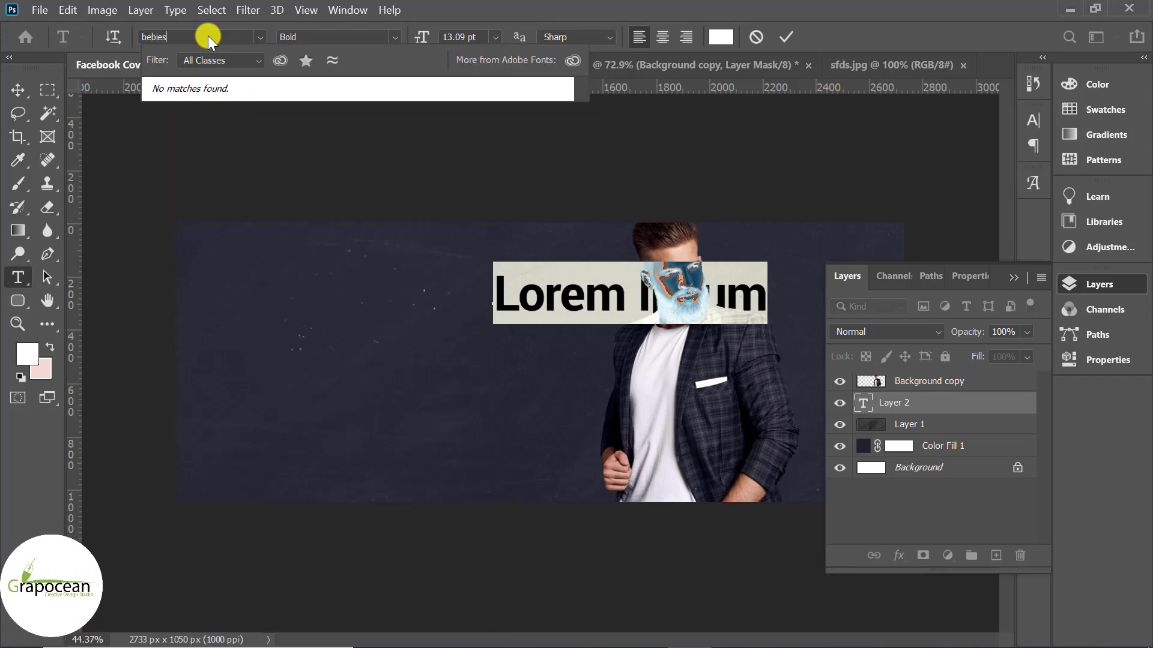
{"action": "key", "text": "BackSpace"}
{"action": "key", "text": "BackSpace"}
{"action": "key", "text": "BackSpace"}
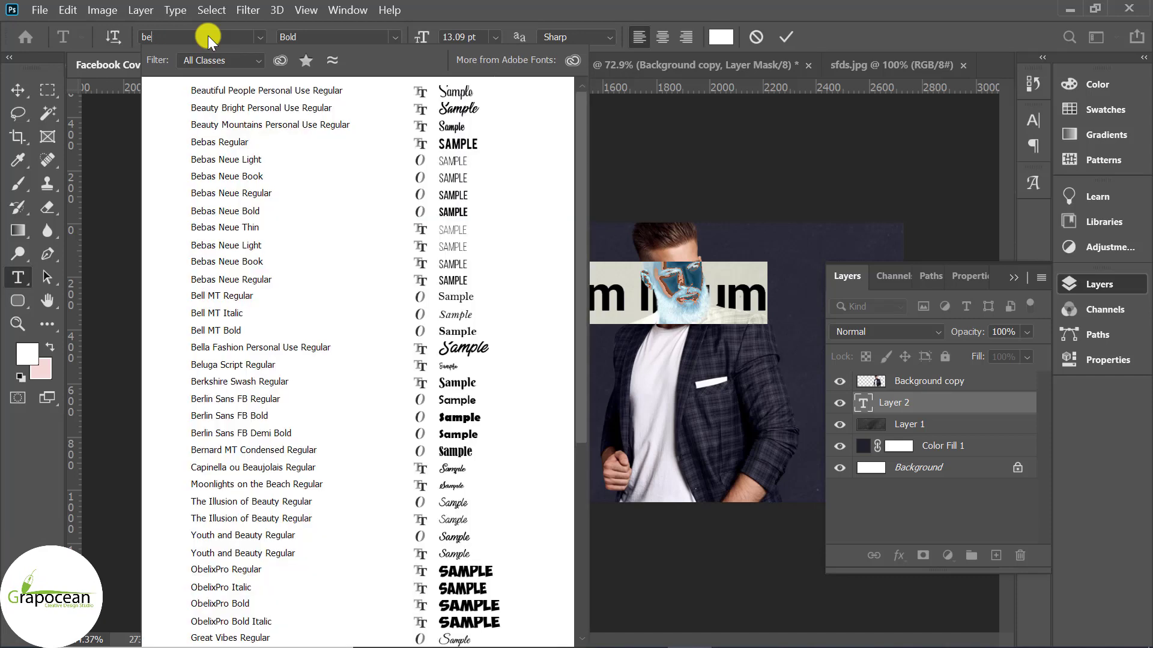
{"action": "left_click", "coordinate": [255, 144]}
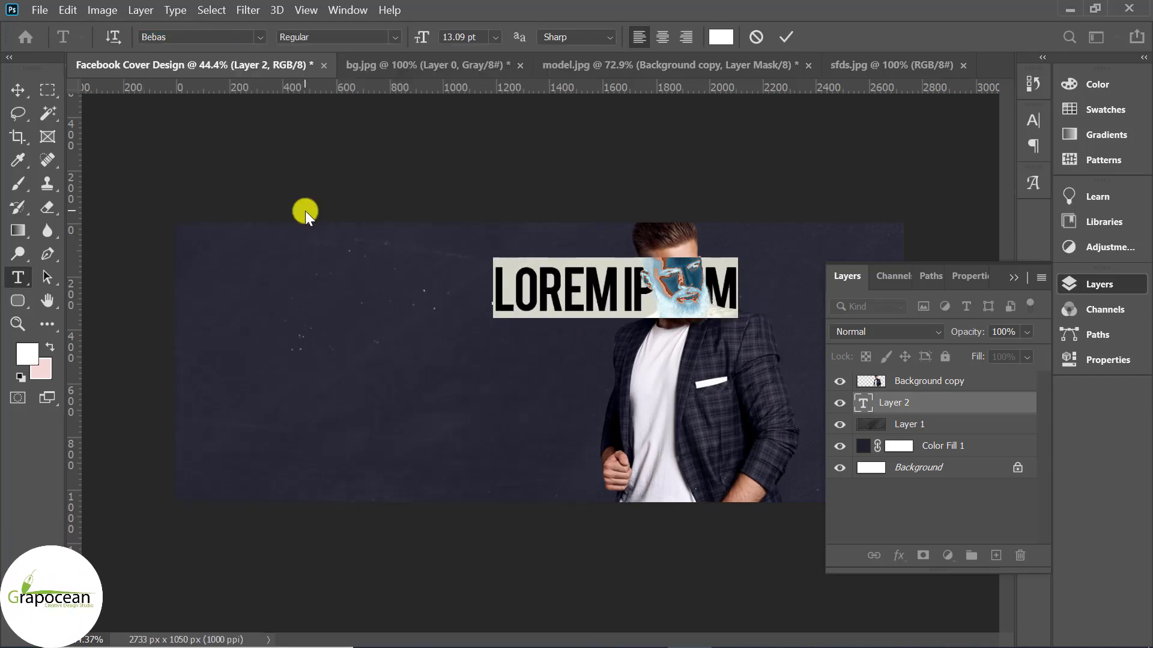
Step: Type the title BLACK FASHION and commit it
{"action": "key", "text": "BackSpace"}
{"action": "type", "text": "S"}
{"action": "key", "text": "BackSpace"}
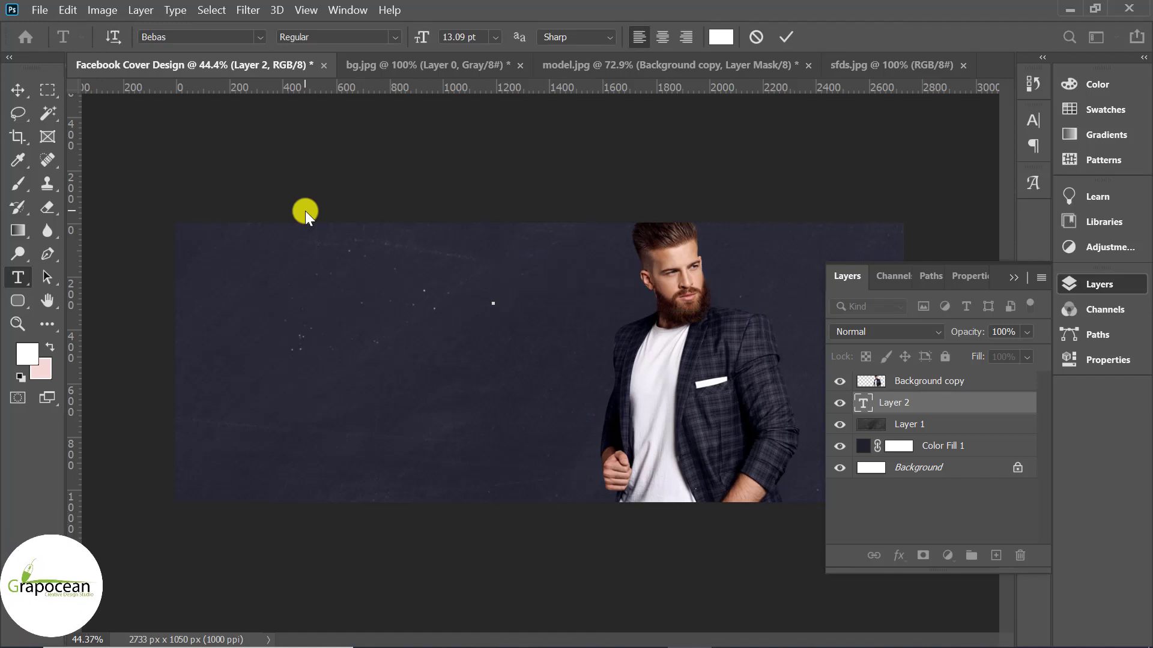
{"action": "type", "text": "BLACK"}
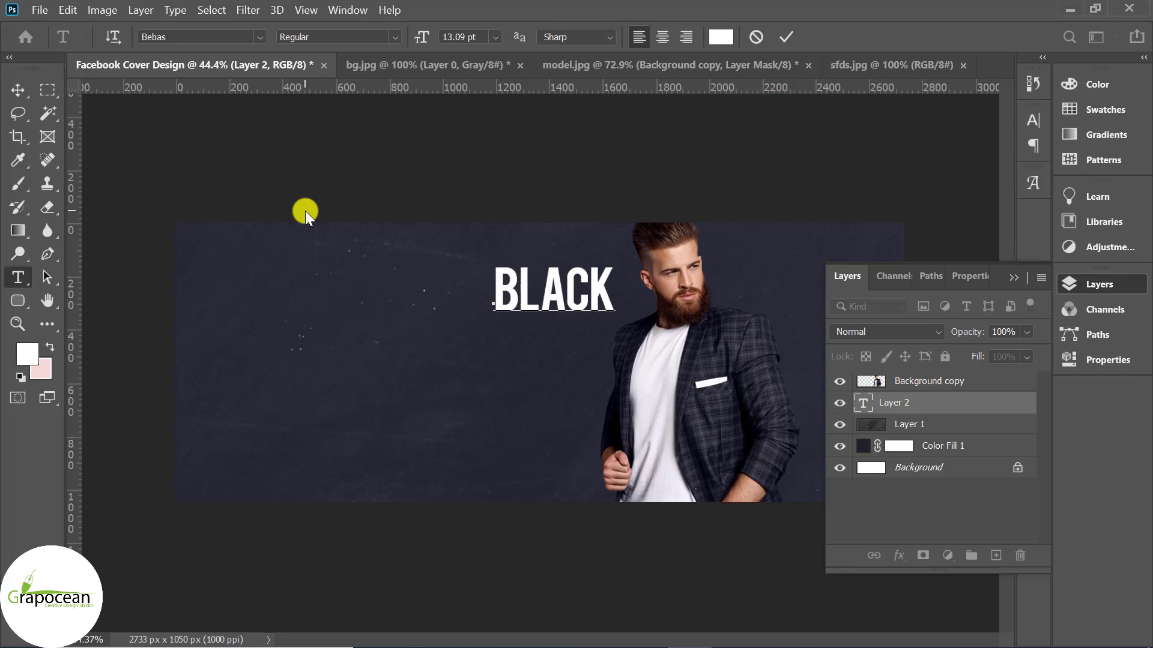
{"action": "type", "text": "FASHION"}
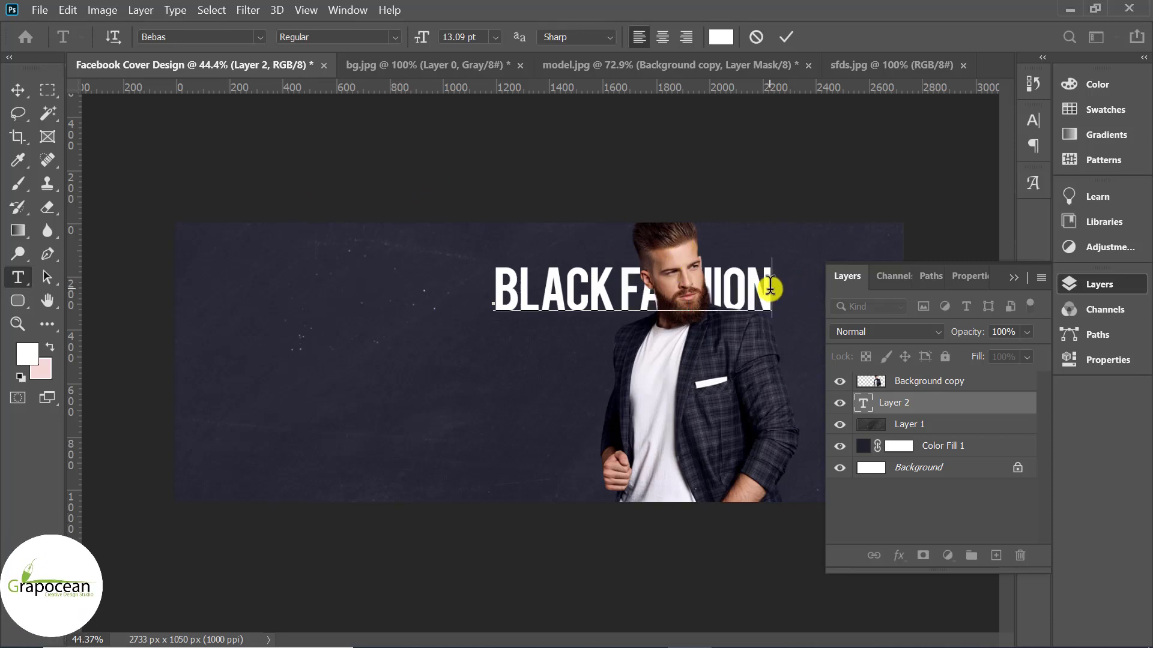
{"action": "left_click_drag", "start_coordinate": [770, 289], "coordinate": [409, 289]}
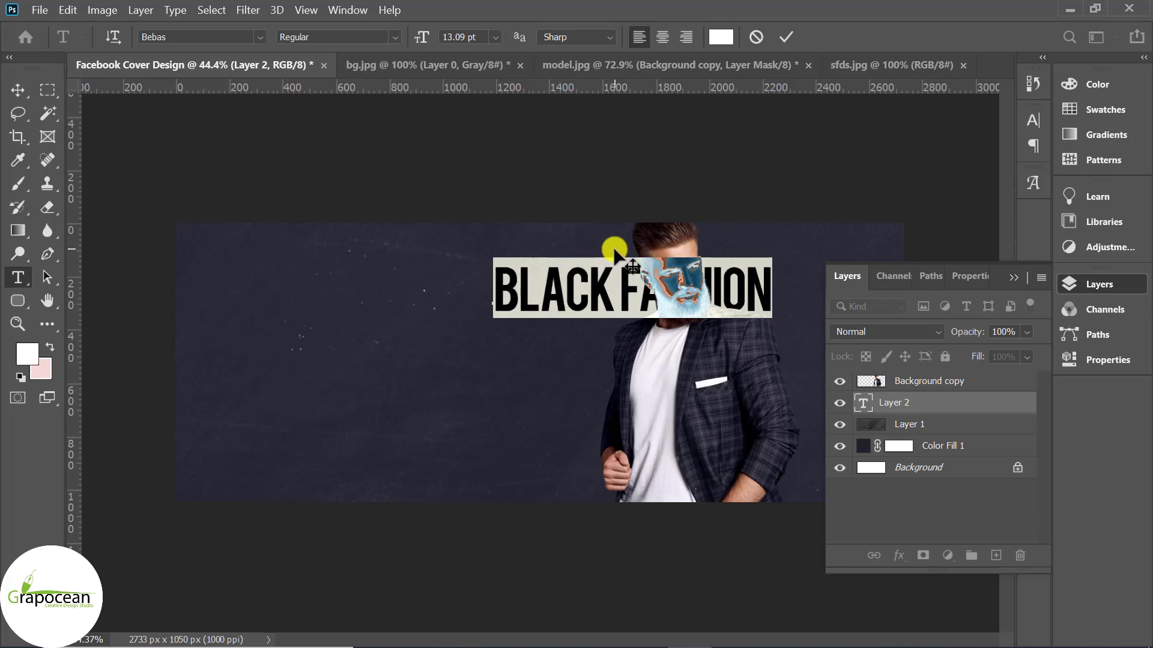
{"action": "left_click", "coordinate": [13, 88]}
Step: Blend the title in Overlay mode and move it left of the model
{"action": "left_click", "coordinate": [1111, 283]}
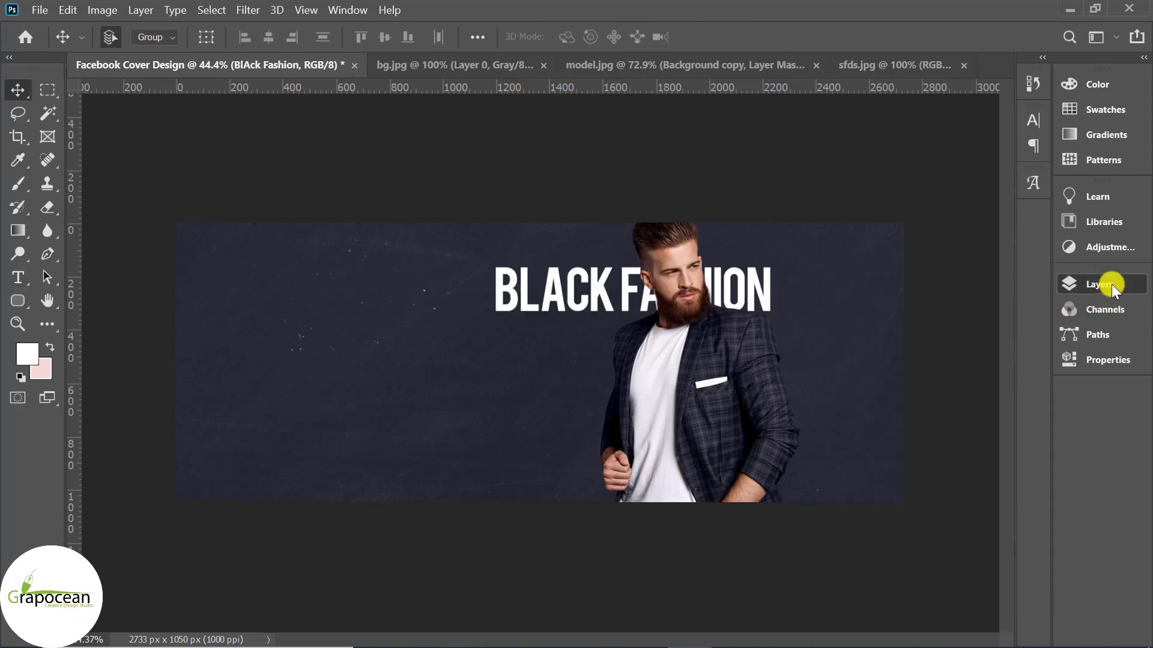
{"action": "left_click", "coordinate": [897, 334]}
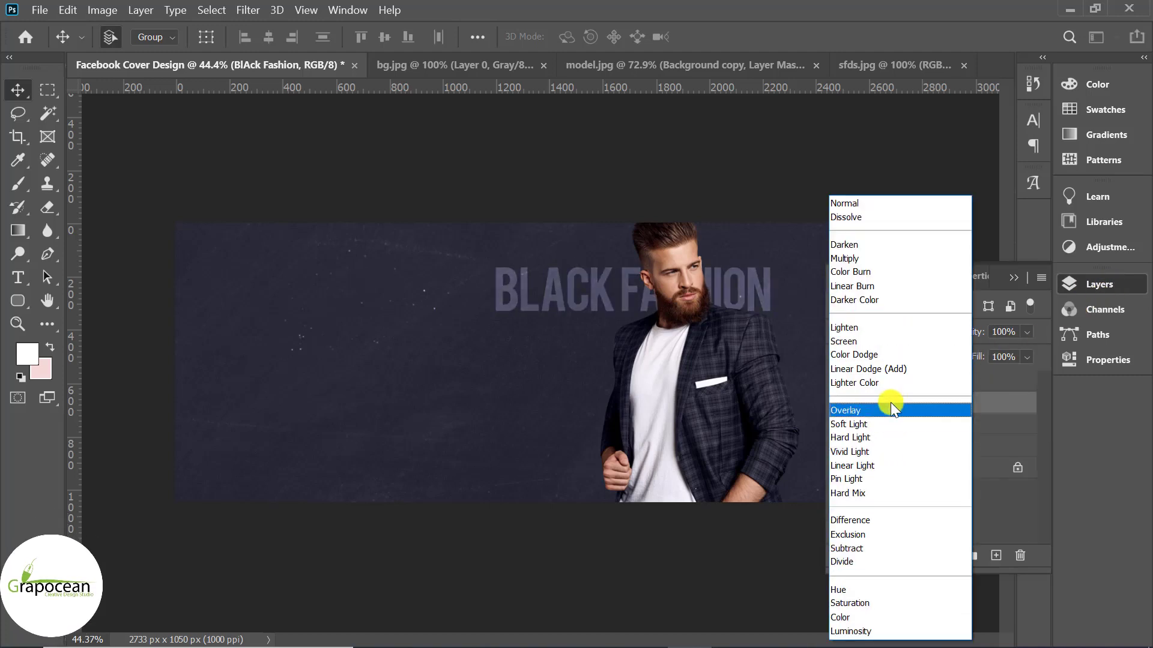
{"action": "left_click", "coordinate": [879, 408]}
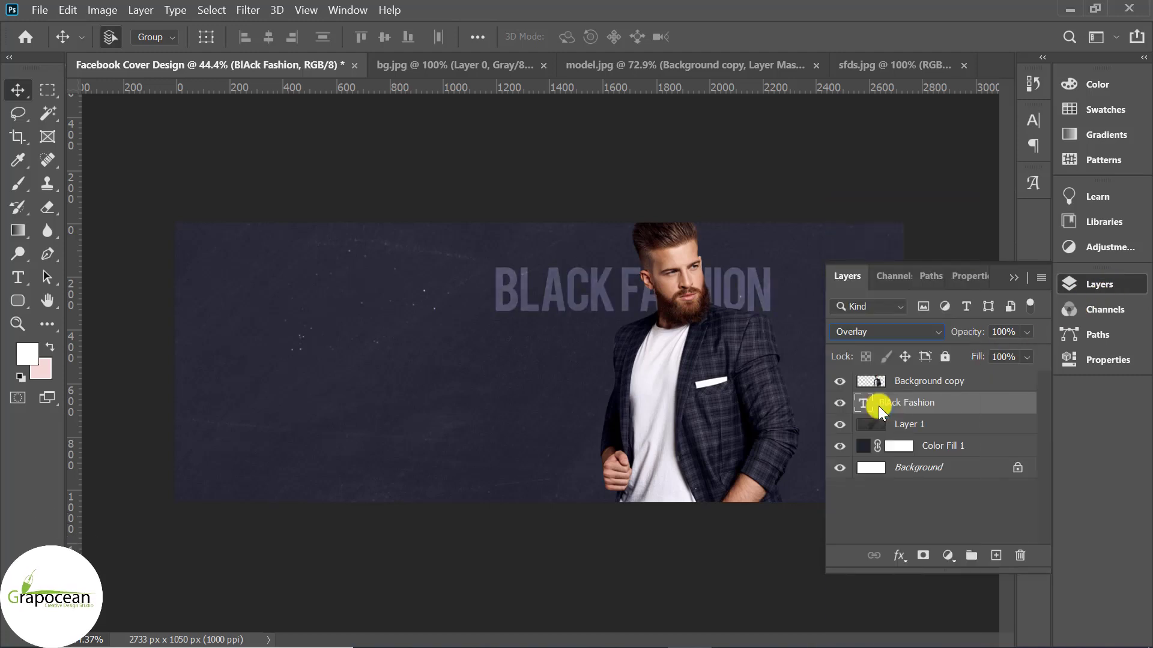
{"action": "left_click_drag", "start_coordinate": [620, 306], "coordinate": [508, 306]}
Step: Break the title onto two lines between BLACK and FASHION
{"action": "key", "text": "t"}
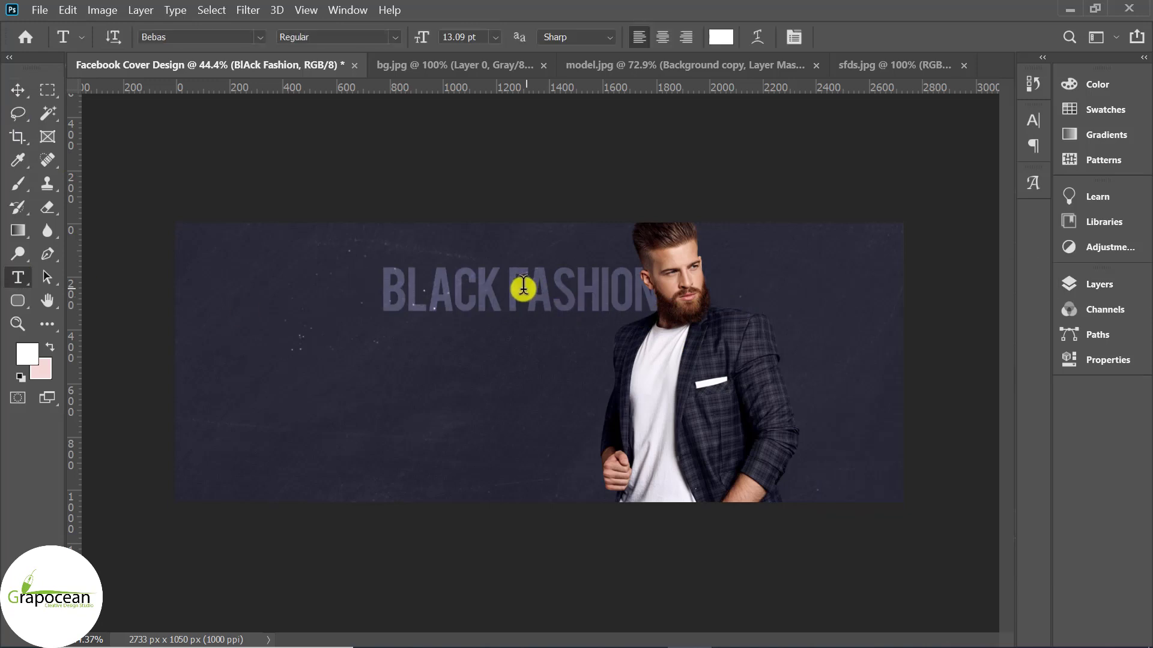
{"action": "left_click", "coordinate": [519, 329]}
{"action": "key", "text": "Return"}
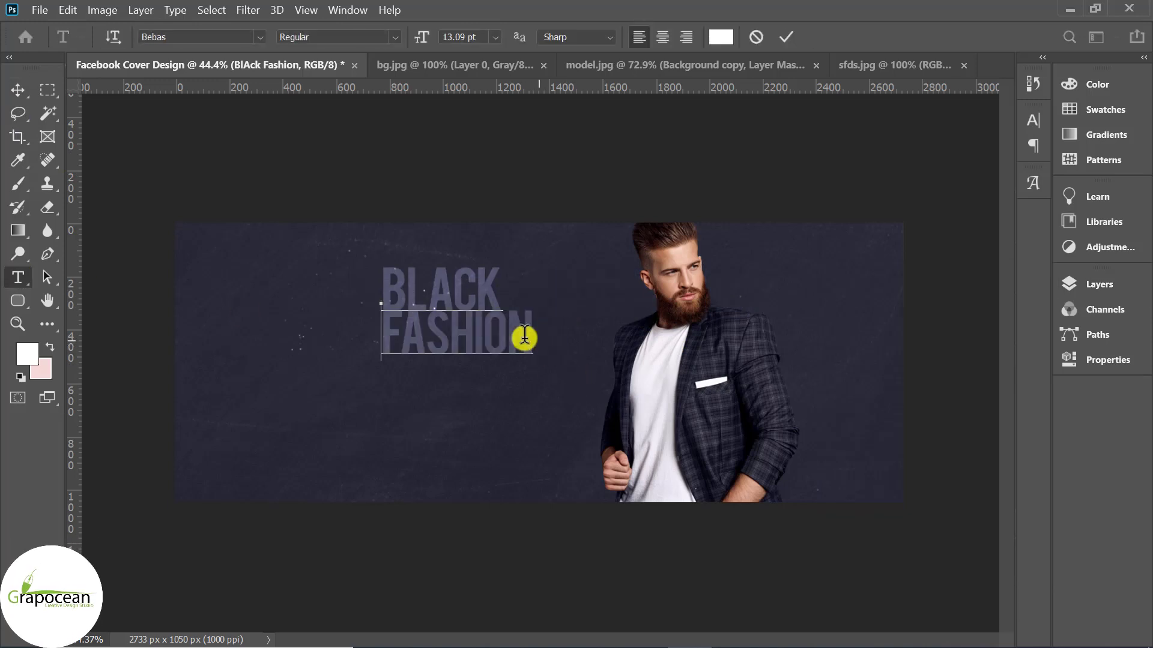
{"action": "left_click_drag", "start_coordinate": [536, 338], "coordinate": [352, 263]}
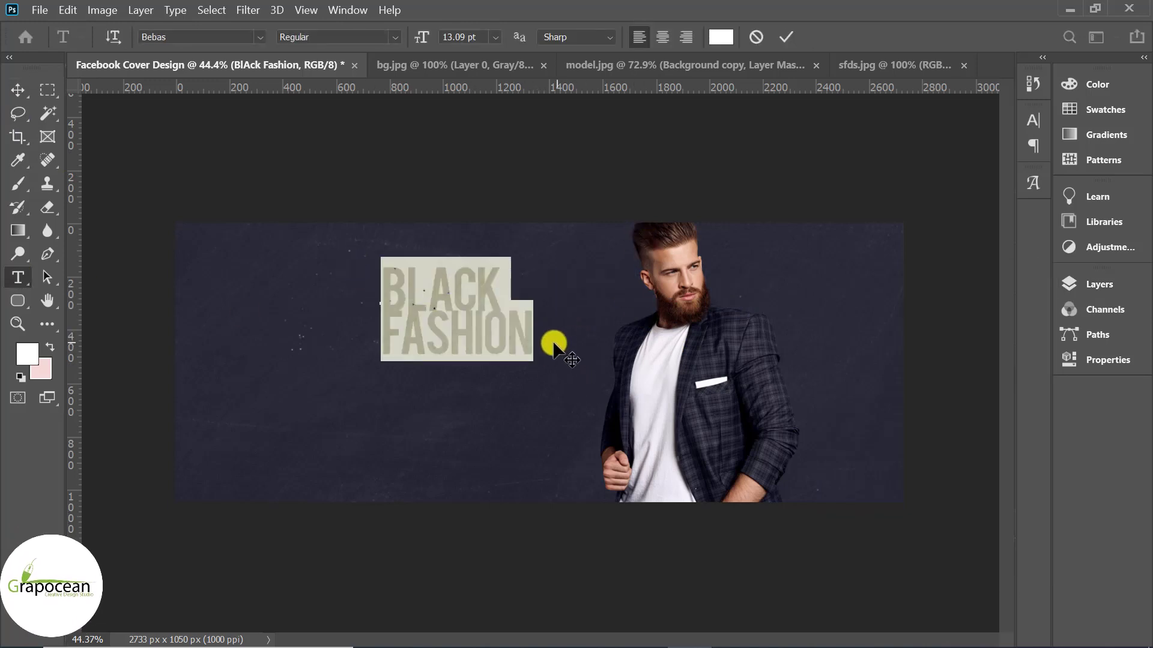
Step: Set the title's leading to Auto, tracking to -5, and apply Faux Bold
{"action": "left_click", "coordinate": [1030, 116]}
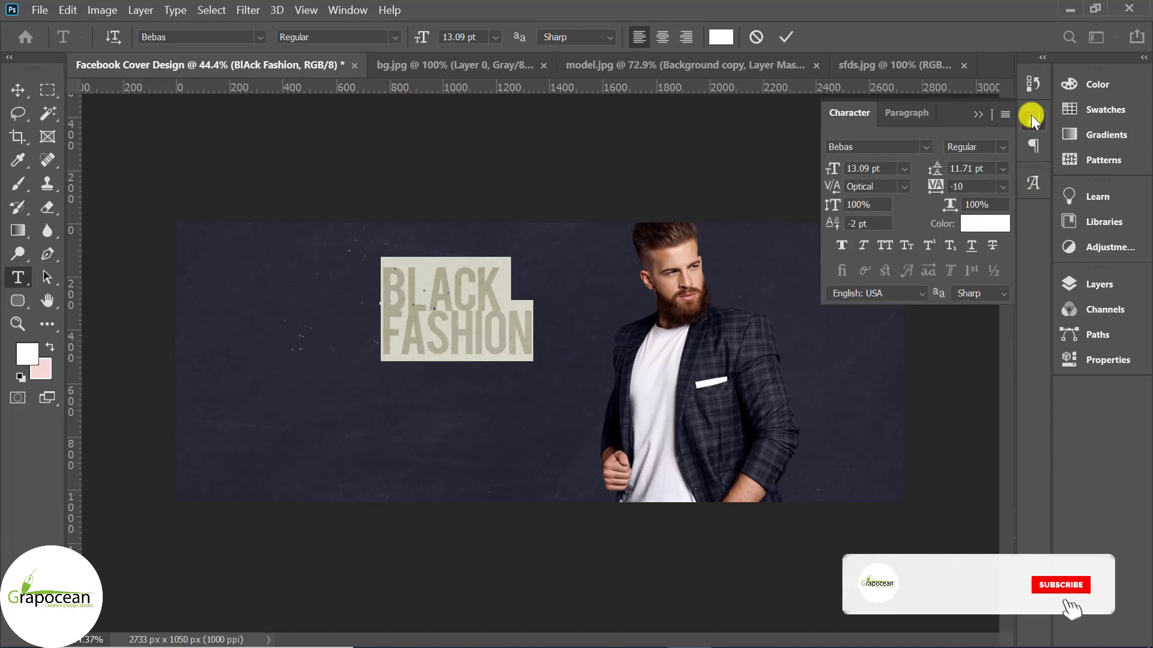
{"action": "left_click", "coordinate": [1000, 169]}
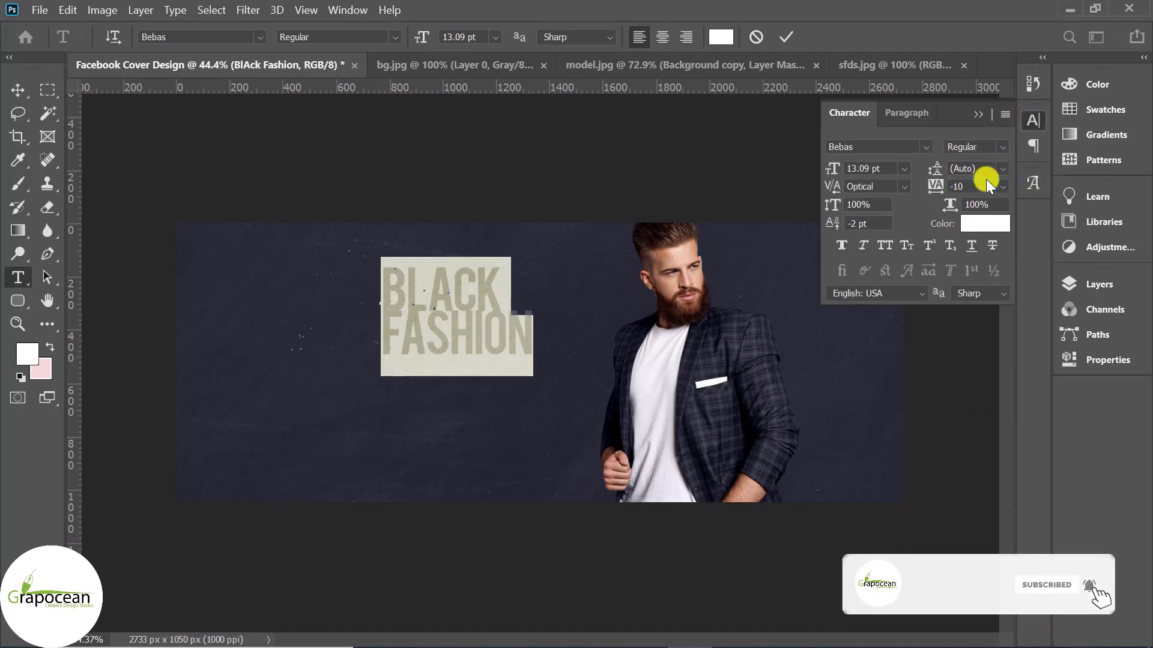
{"action": "left_click", "coordinate": [1003, 186]}
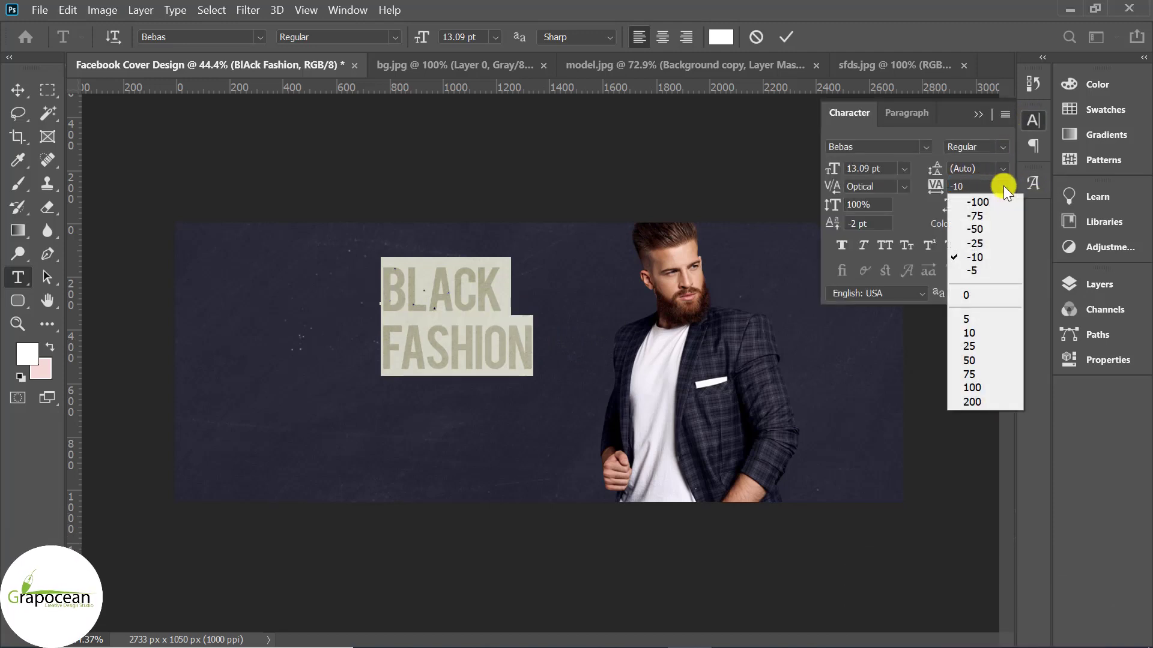
{"action": "left_click", "coordinate": [986, 270]}
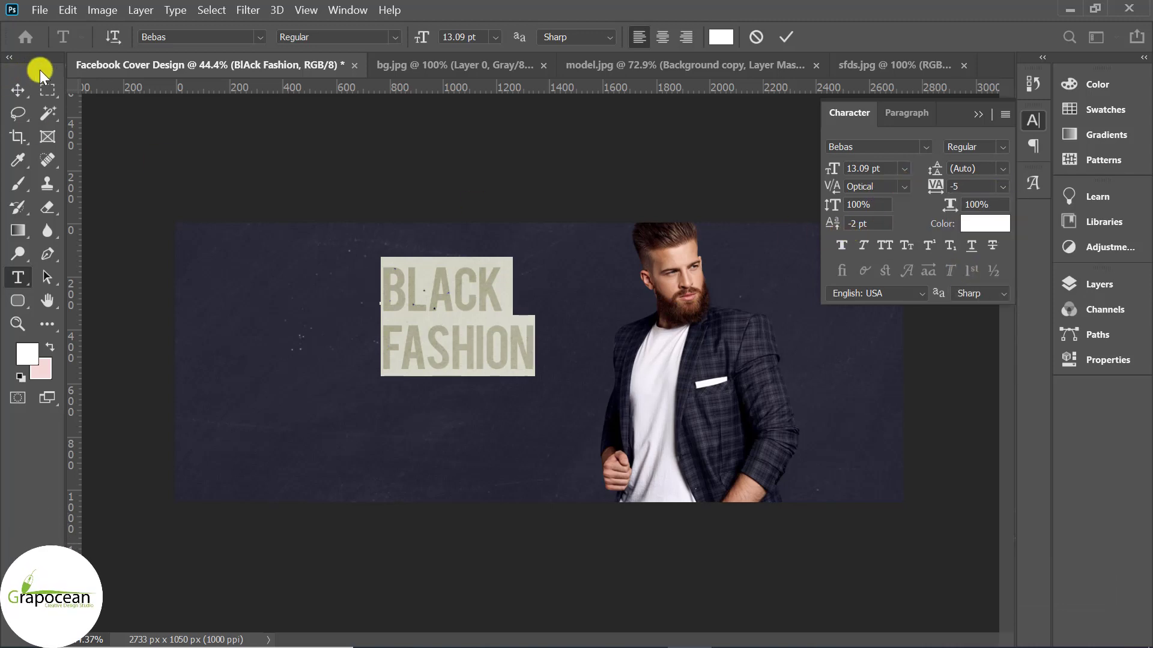
{"action": "left_click", "coordinate": [395, 38]}
{"action": "left_click", "coordinate": [839, 246]}
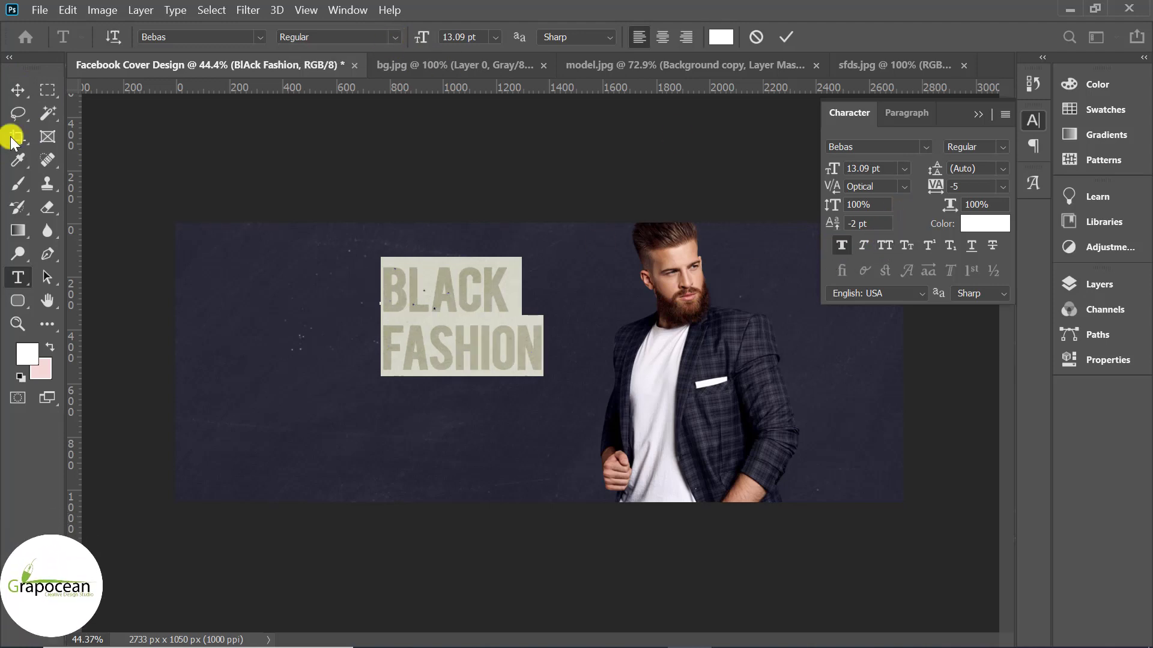
Step: Reset default black and white colours and add a new empty layer above the title
{"action": "left_click", "coordinate": [18, 91]}
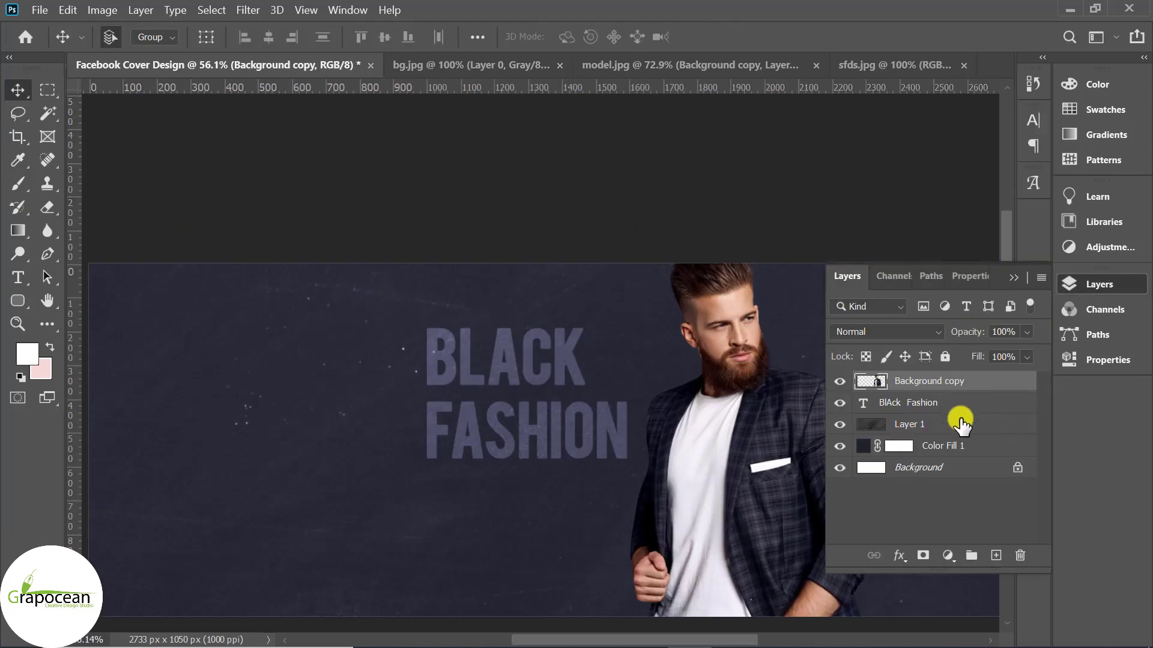
{"action": "left_click", "coordinate": [940, 406]}
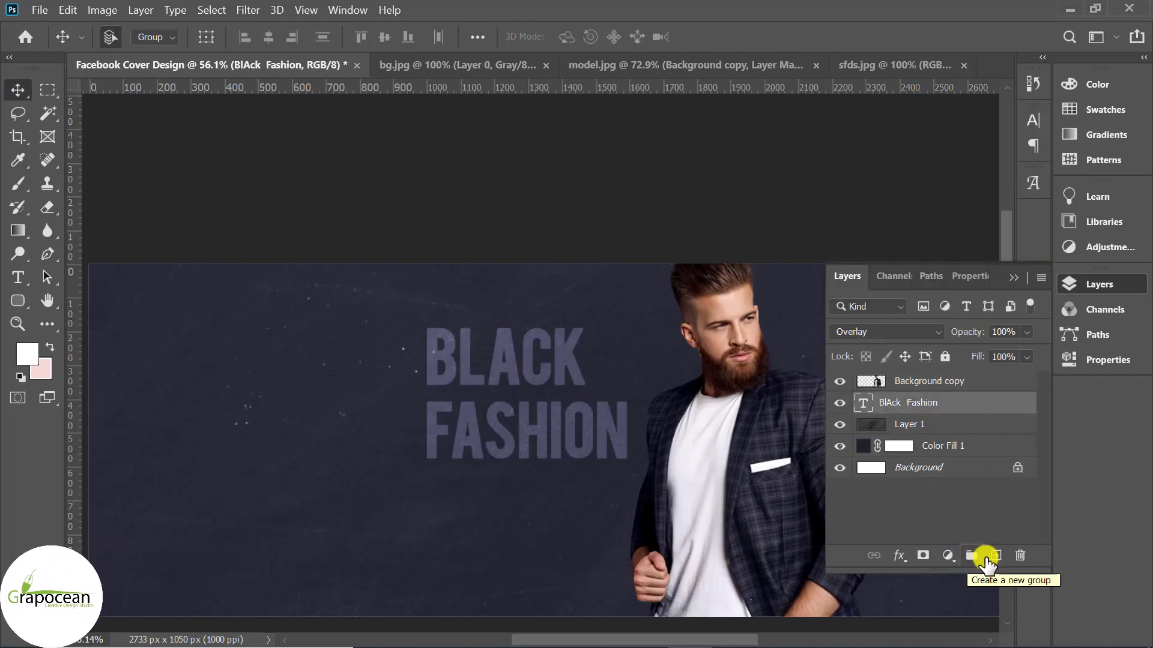
{"action": "left_click", "coordinate": [27, 380]}
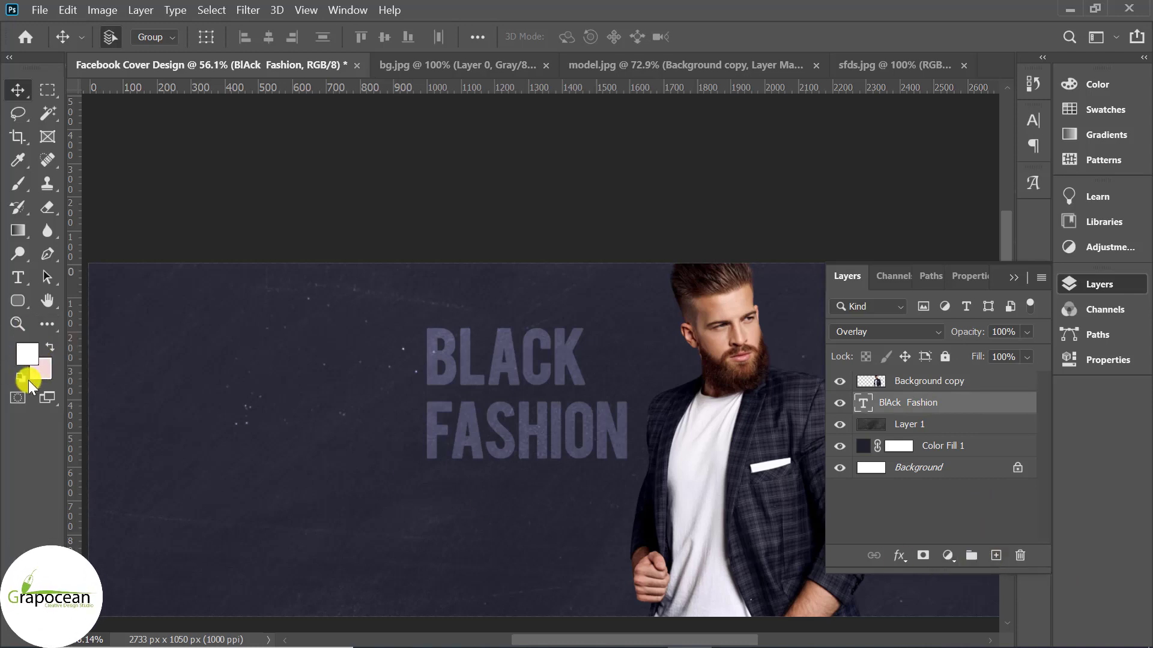
{"action": "left_click", "coordinate": [19, 387]}
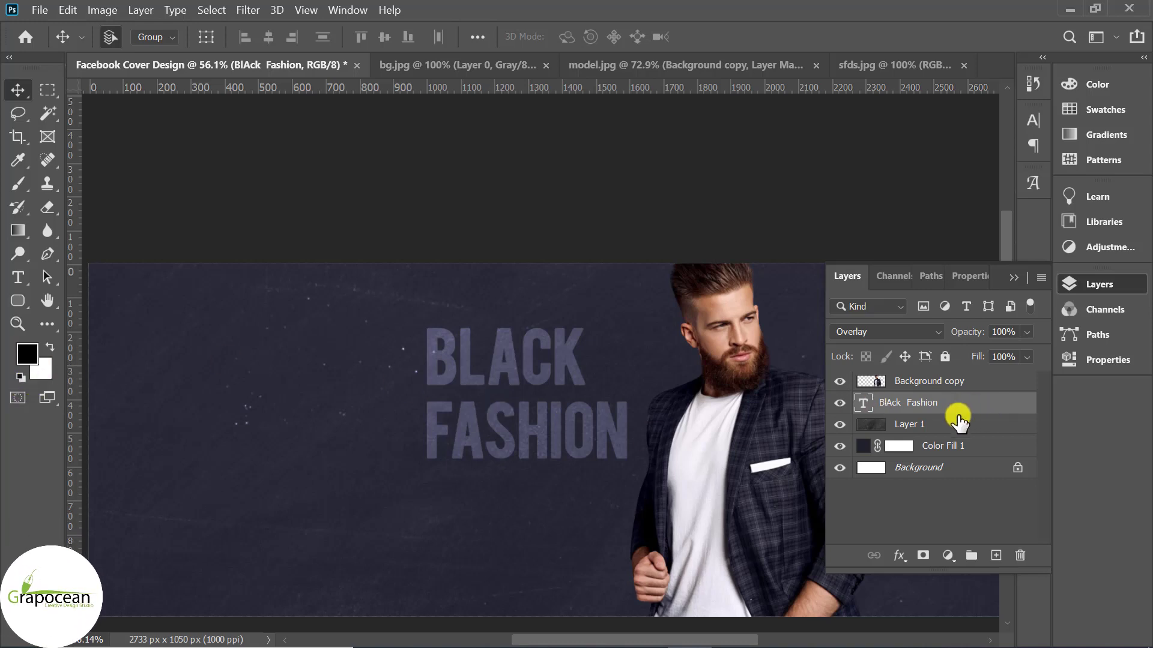
{"action": "left_click", "coordinate": [988, 556]}
Step: Render Clouds, then Difference Clouds, on the new layer
{"action": "left_click", "coordinate": [248, 10]}
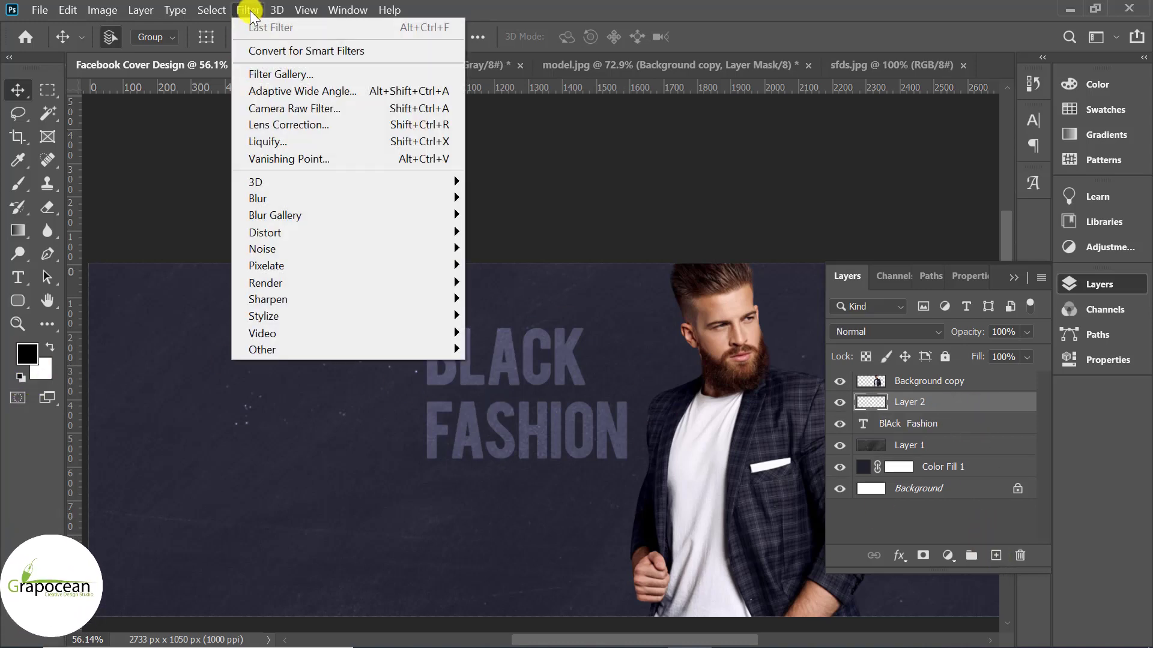
{"action": "mouse_move", "coordinate": [266, 282]}
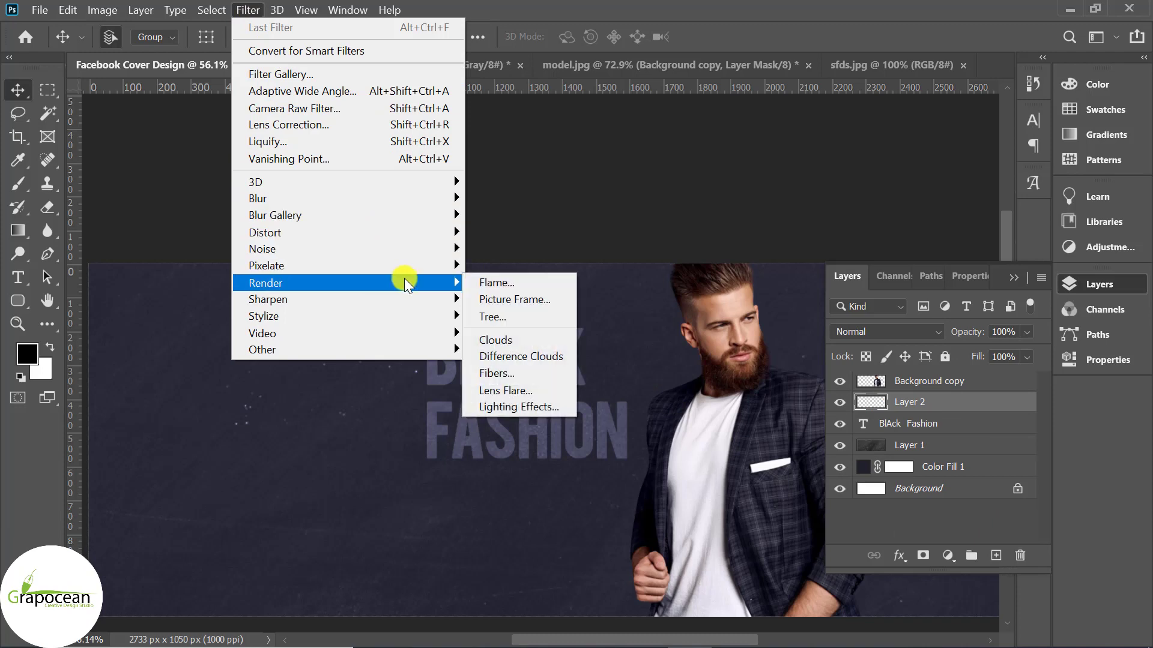
{"action": "left_click", "coordinate": [566, 341]}
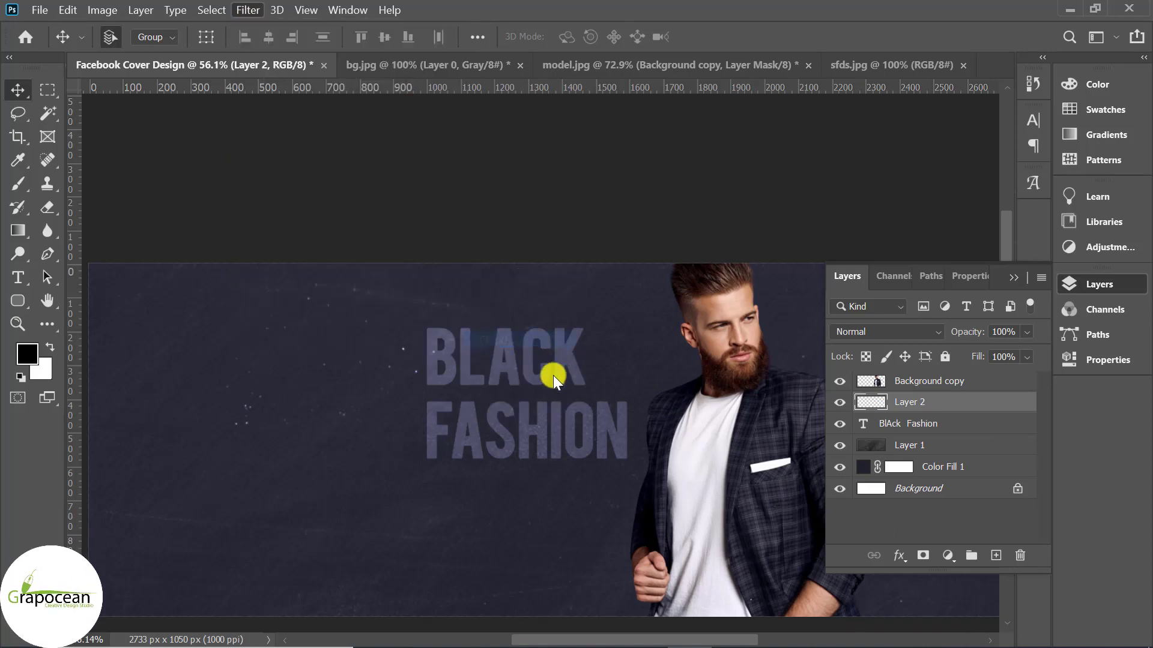
{"action": "left_click", "coordinate": [246, 9]}
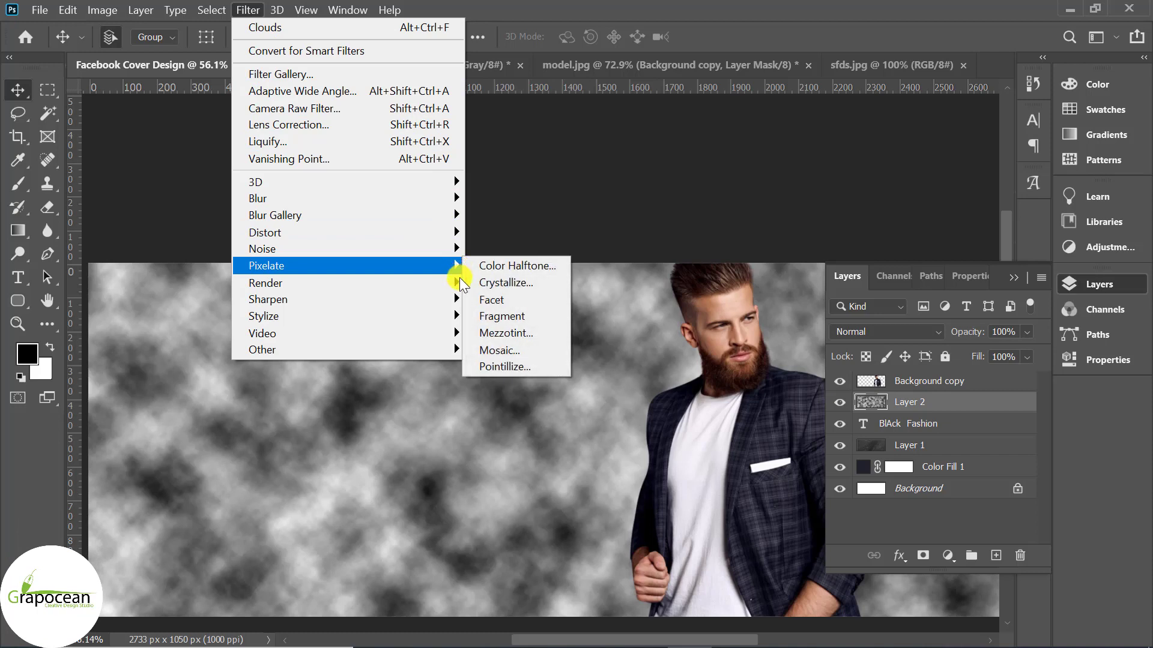
{"action": "mouse_move", "coordinate": [265, 283]}
{"action": "left_click", "coordinate": [530, 356]}
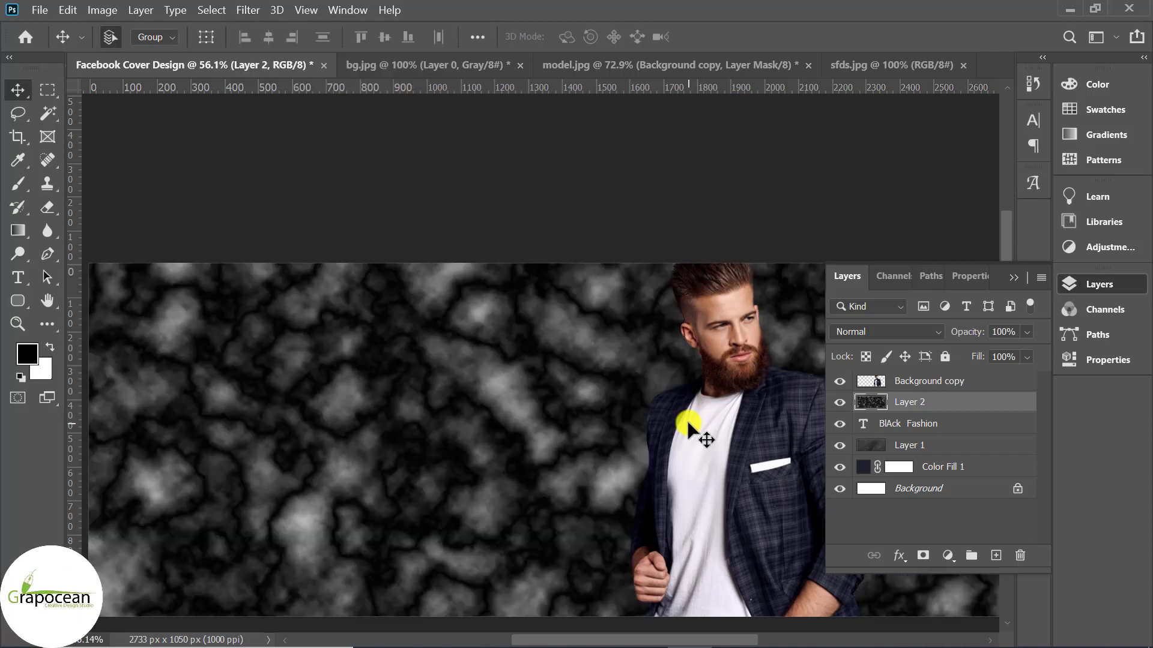
Step: Convert the cloud layer to a Smart Object and blend it in Color Dodge
{"action": "left_click", "coordinate": [1012, 278]}
{"action": "right_click", "coordinate": [973, 405]}
{"action": "left_click", "coordinate": [805, 266]}
{"action": "left_click", "coordinate": [886, 330]}
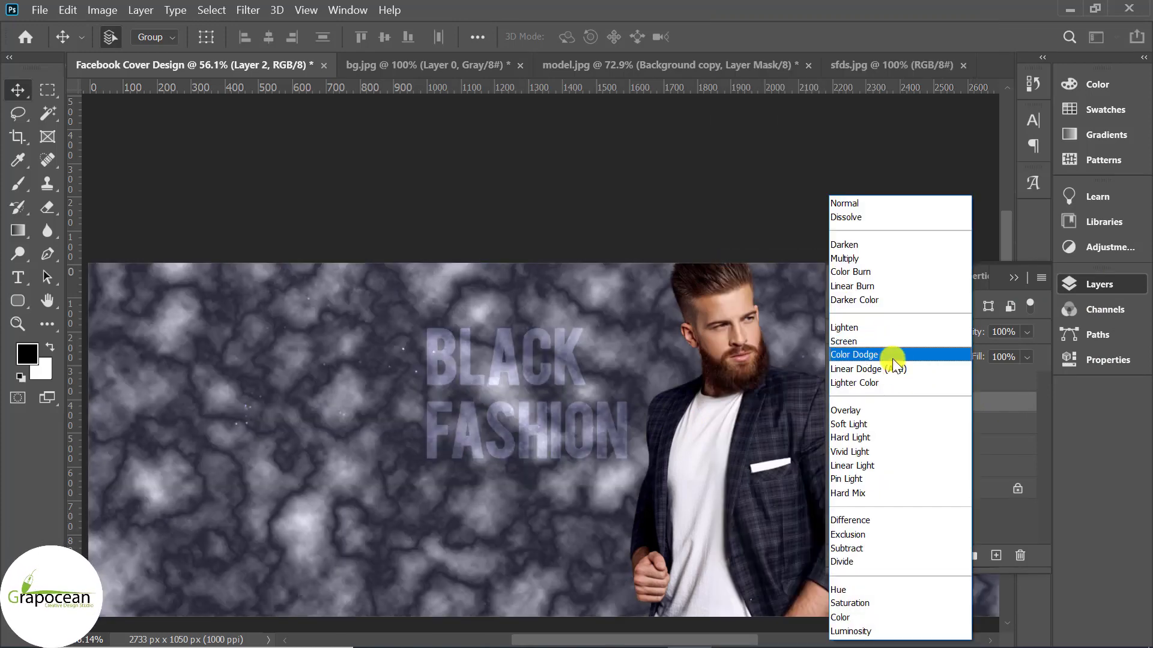
{"action": "left_click", "coordinate": [892, 354]}
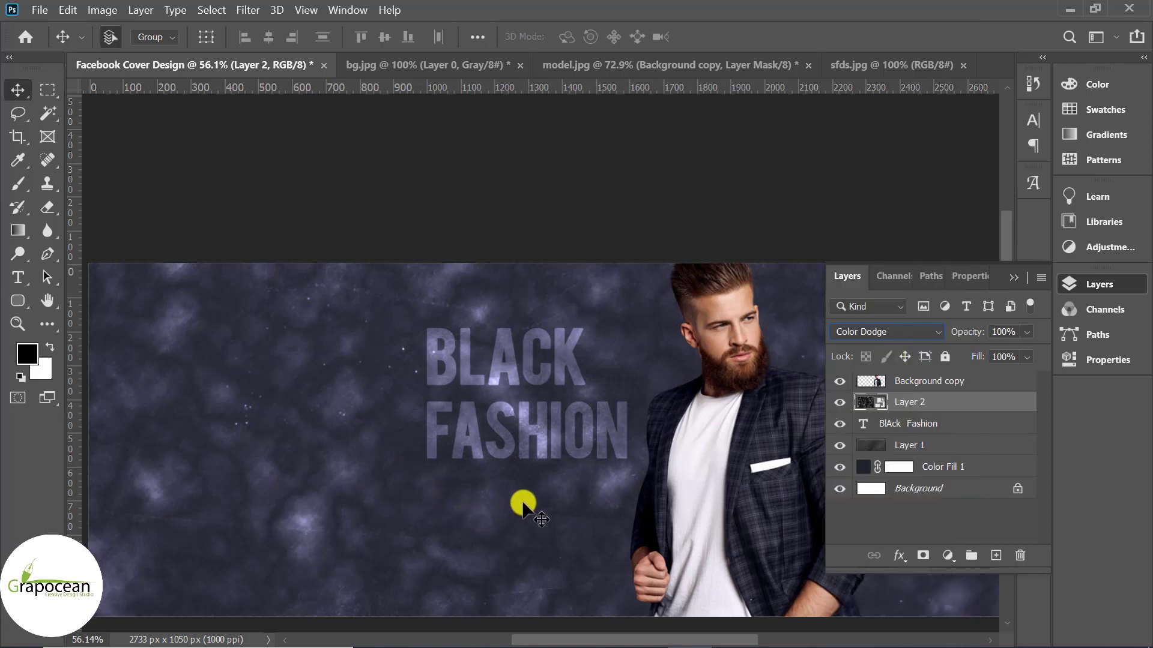
Step: Move the cloud layer below the title and transform it to sit over the letters
{"action": "scroll", "coordinate": [536, 484], "scroll_direction": "down", "scroll_amount": 3}
{"action": "key", "text": "ctrl+bracketleft"}
{"action": "scroll", "coordinate": [569, 421], "scroll_direction": "up", "scroll_amount": 2}
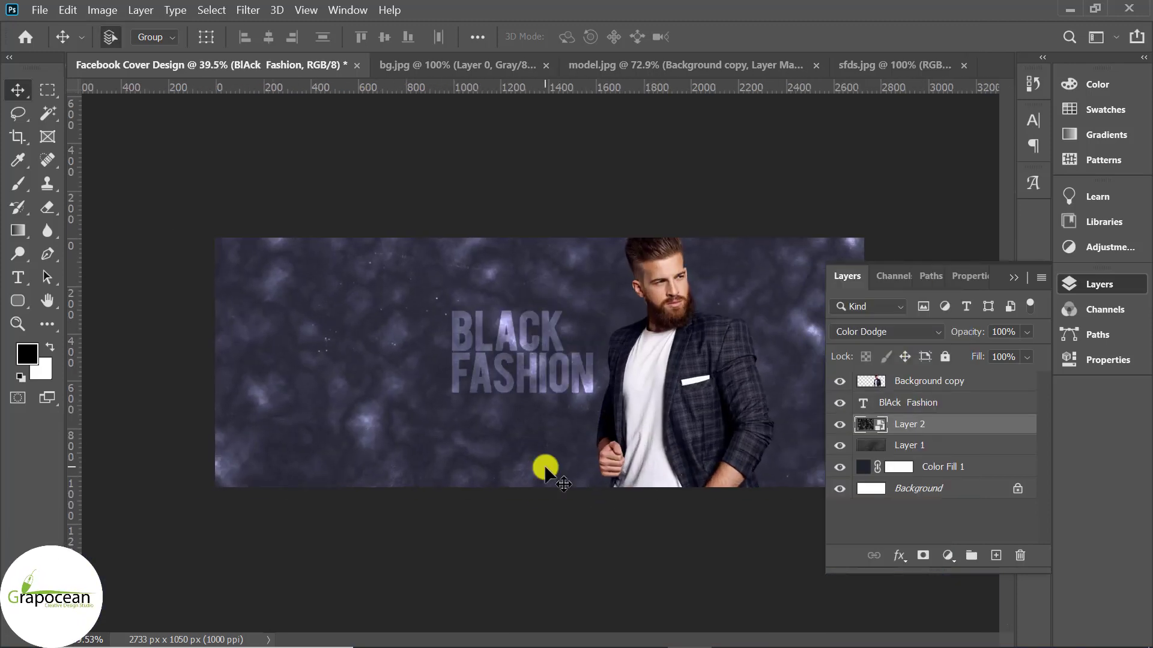
{"action": "key", "text": "ctrl+t"}
{"action": "scroll", "coordinate": [721, 450], "scroll_direction": "down", "scroll_amount": 2}
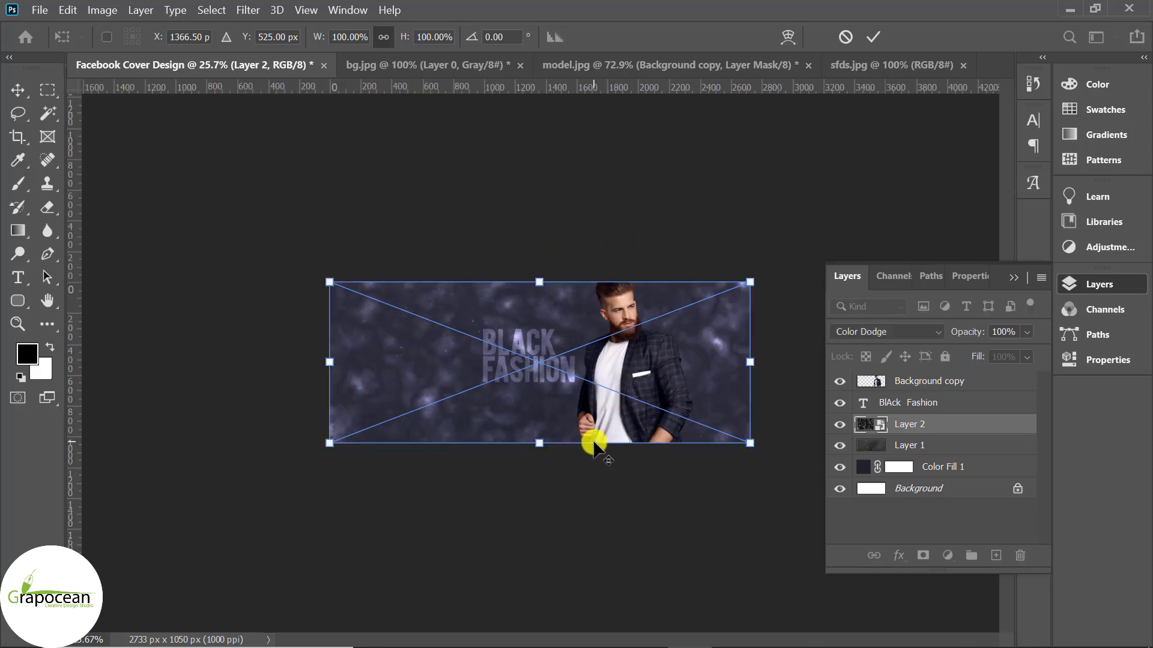
{"action": "scroll", "coordinate": [592, 442], "scroll_direction": "down", "scroll_amount": 1}
{"action": "left_click_drag", "start_coordinate": [713, 434], "coordinate": [572, 416]}
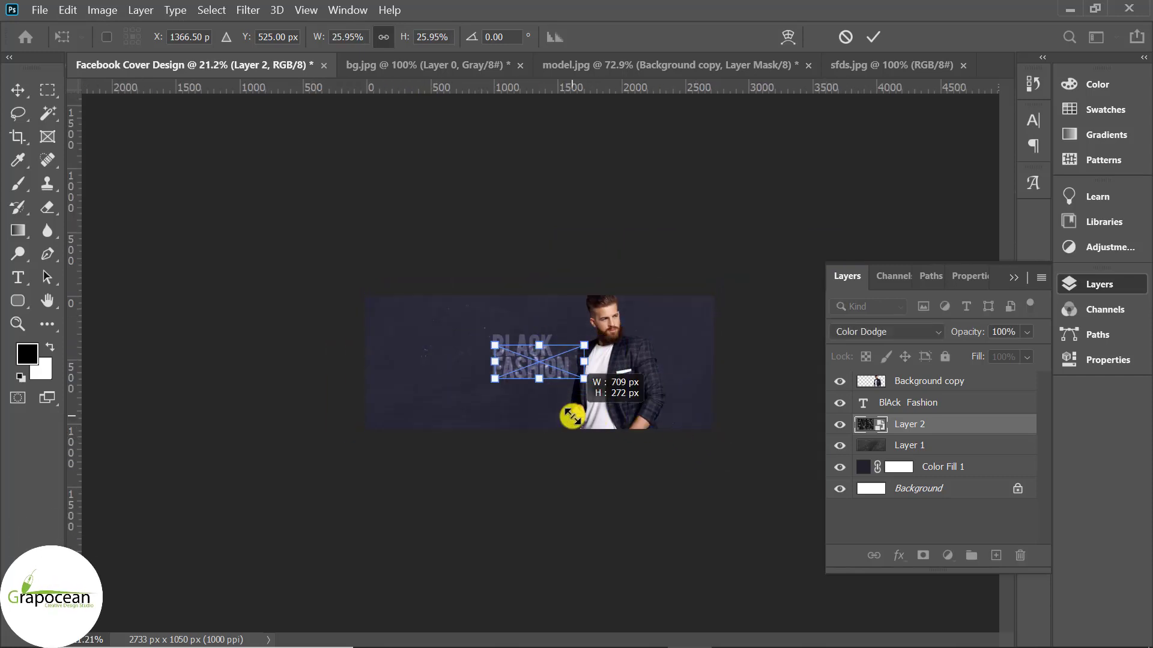
{"action": "scroll", "coordinate": [558, 373], "scroll_direction": "up", "scroll_amount": 1}
{"action": "scroll", "coordinate": [557, 372], "scroll_direction": "up", "scroll_amount": 2}
{"action": "left_click_drag", "start_coordinate": [515, 369], "coordinate": [488, 348]}
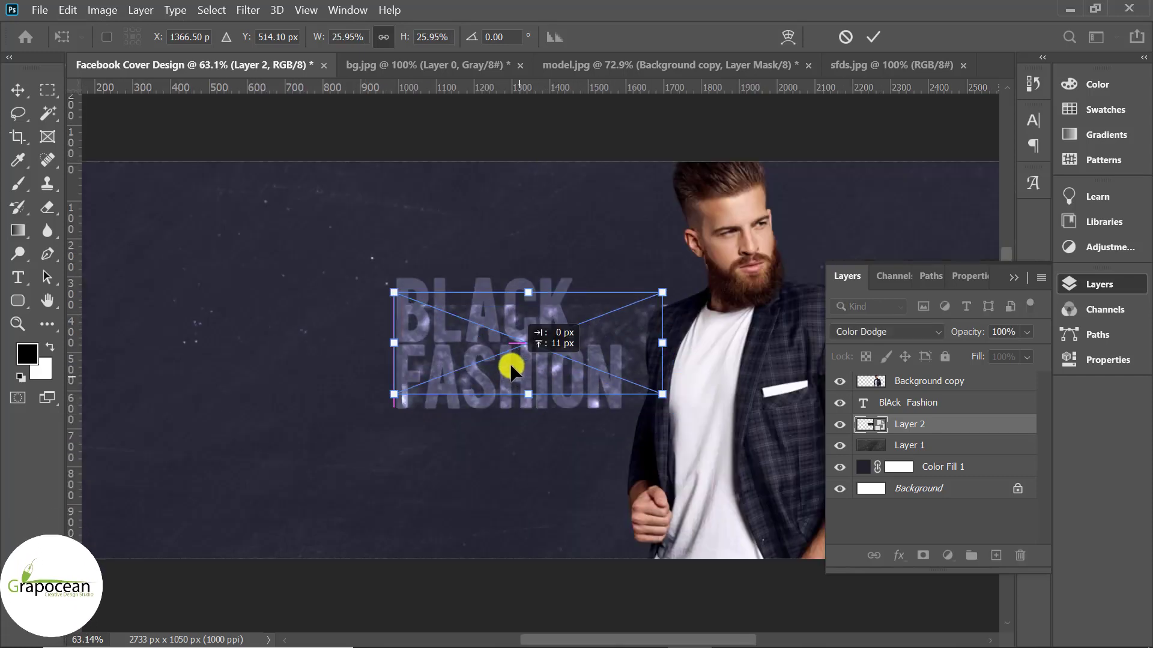
{"action": "left_click_drag", "start_coordinate": [642, 382], "coordinate": [700, 412]}
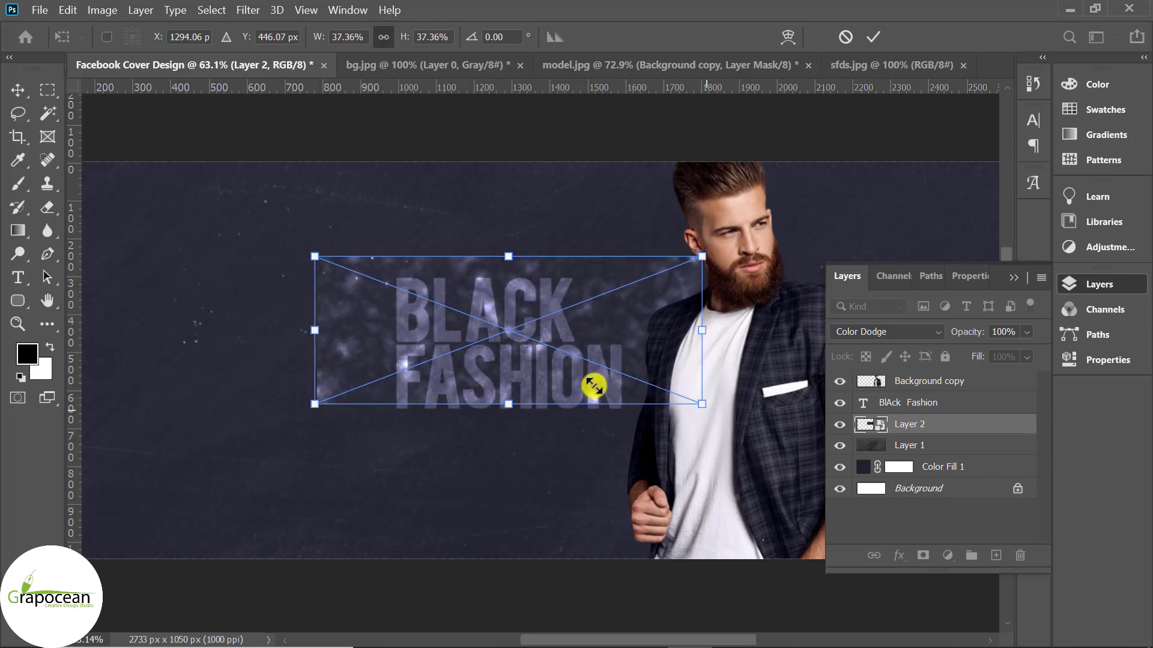
{"action": "left_click_drag", "start_coordinate": [595, 381], "coordinate": [612, 394]}
{"action": "left_click", "coordinate": [870, 37]}
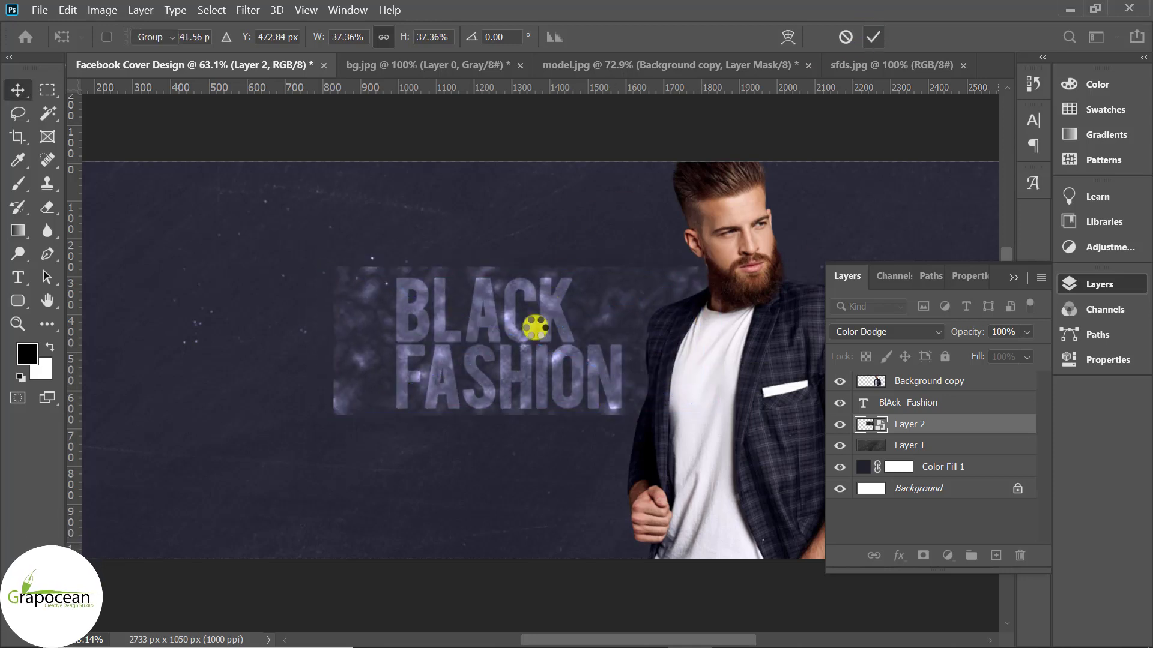
Step: Mask the clouds to the title's letter shapes and lower opacity to about 52%
{"action": "left_click", "coordinate": [900, 404], "text": "shift"}
{"action": "left_click", "coordinate": [892, 404], "text": "ctrl"}
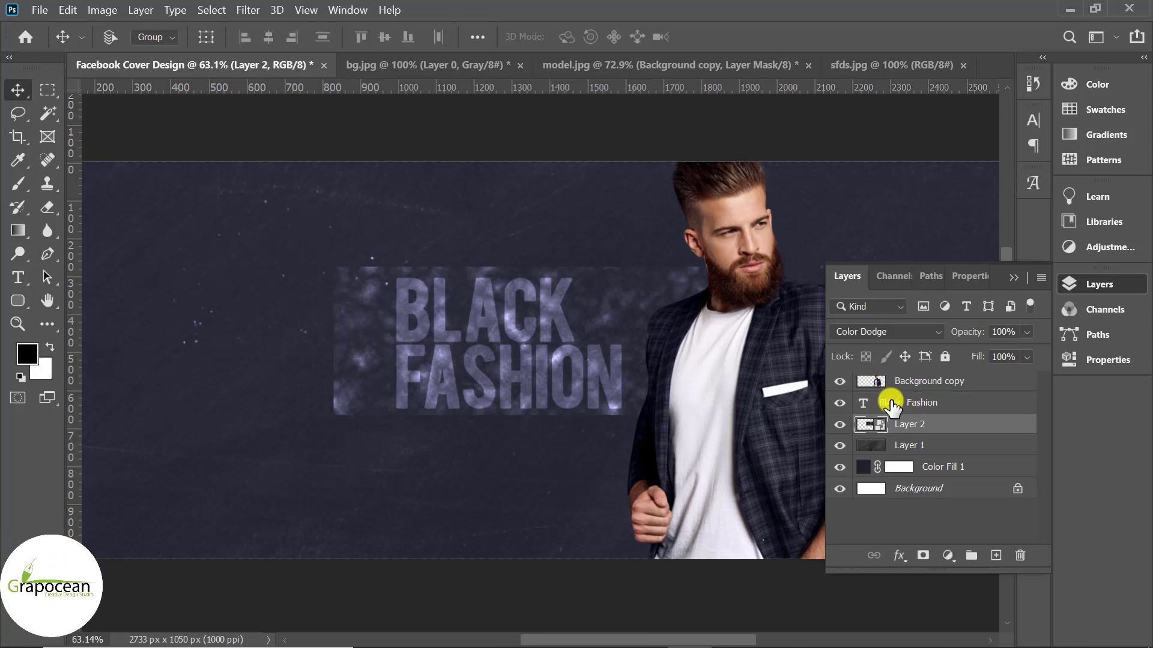
{"action": "left_click", "coordinate": [864, 404], "text": "ctrl"}
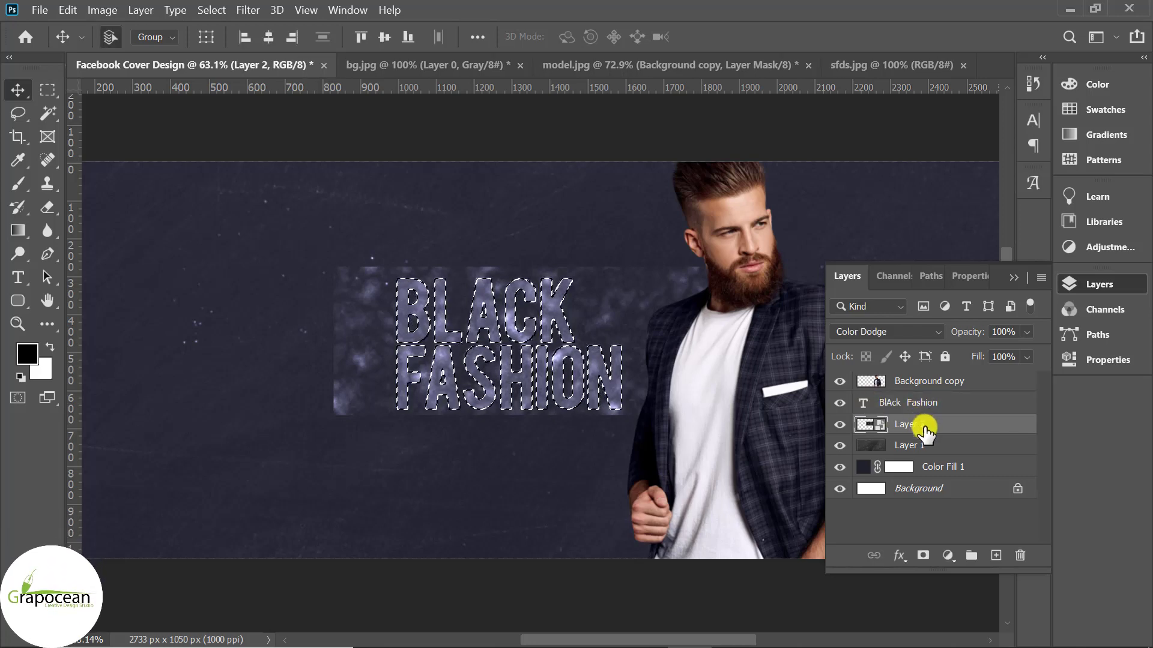
{"action": "left_click", "coordinate": [916, 555]}
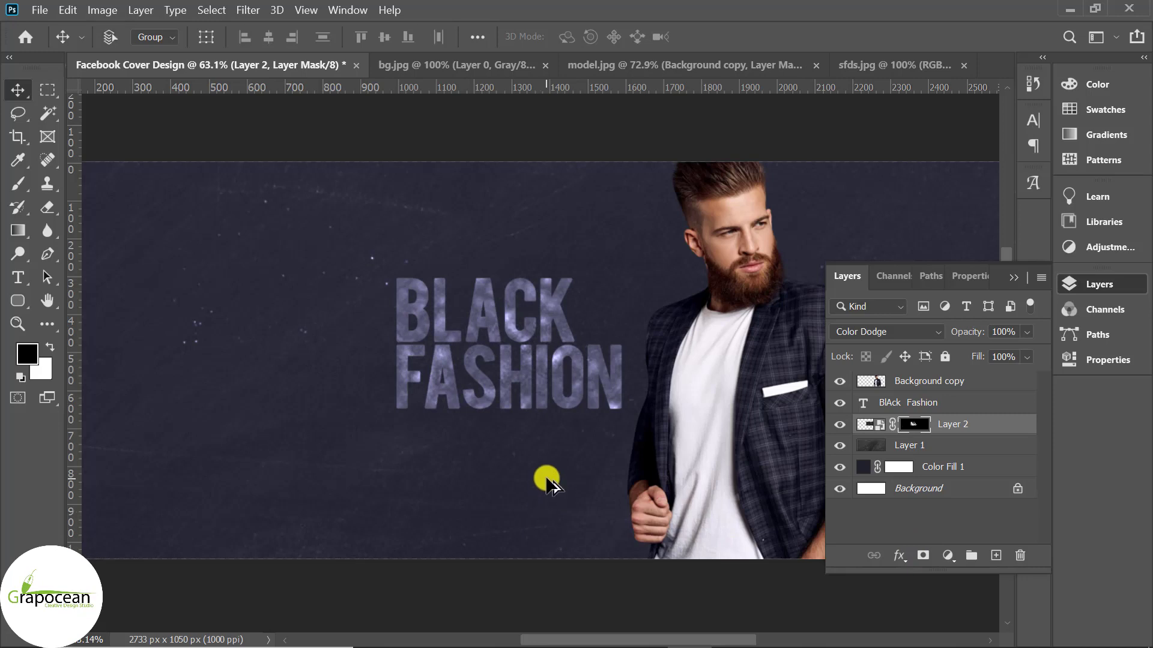
{"action": "scroll", "coordinate": [547, 480], "scroll_direction": "down", "scroll_amount": 3}
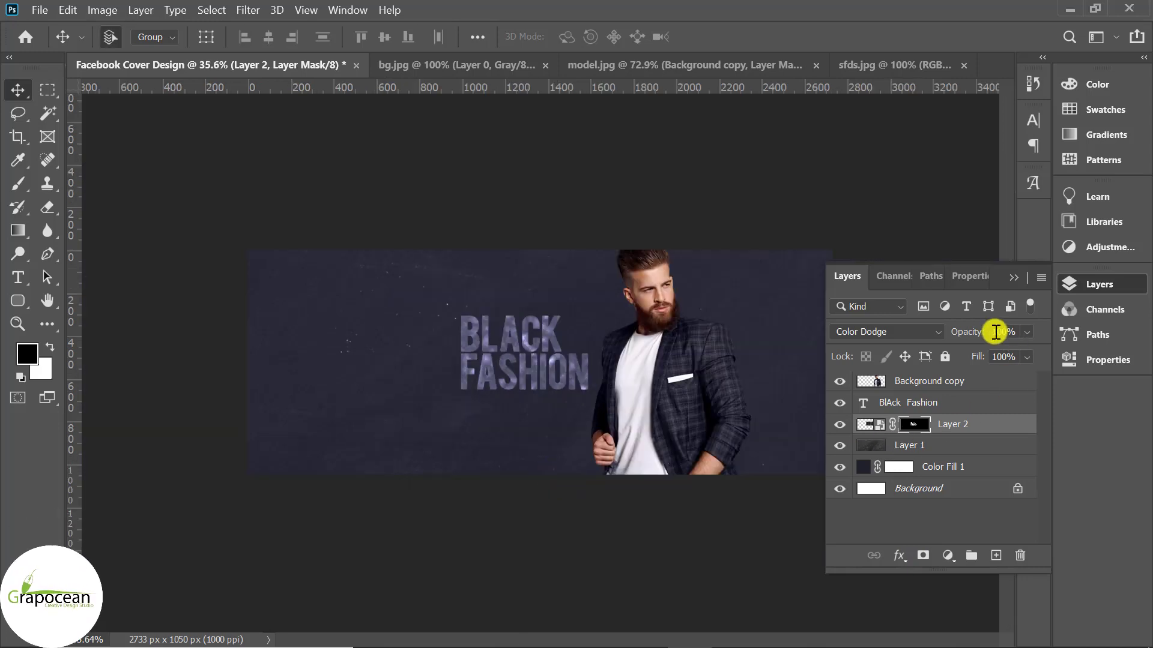
{"action": "left_click_drag", "start_coordinate": [988, 350], "coordinate": [999, 350]}
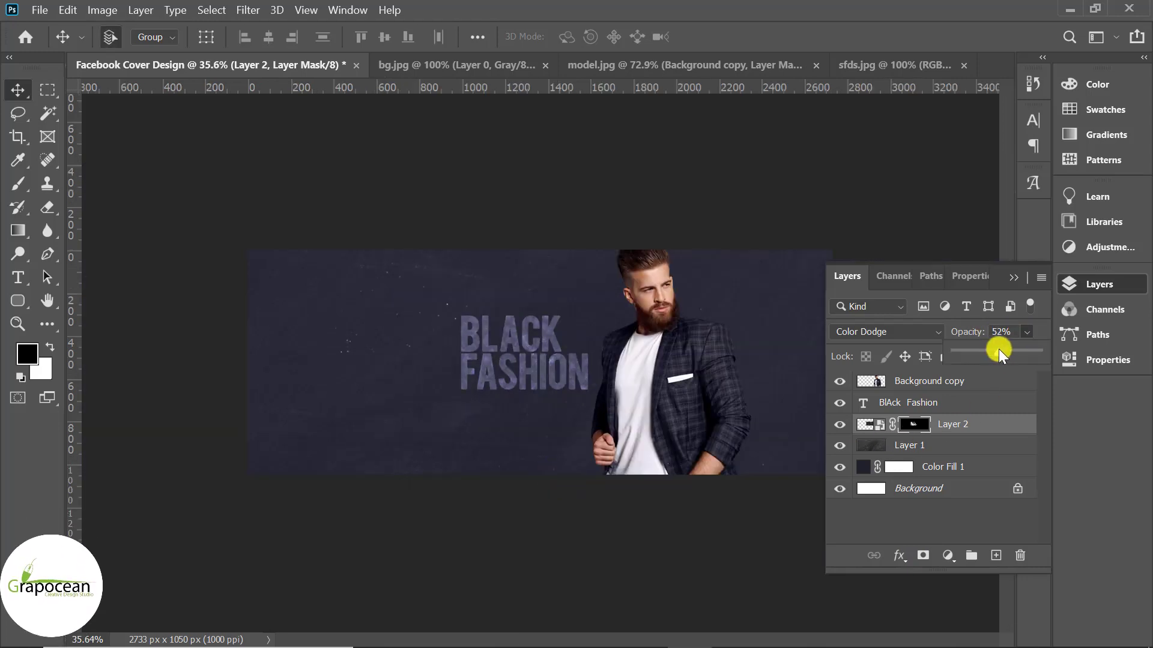
{"action": "left_click", "coordinate": [984, 405]}
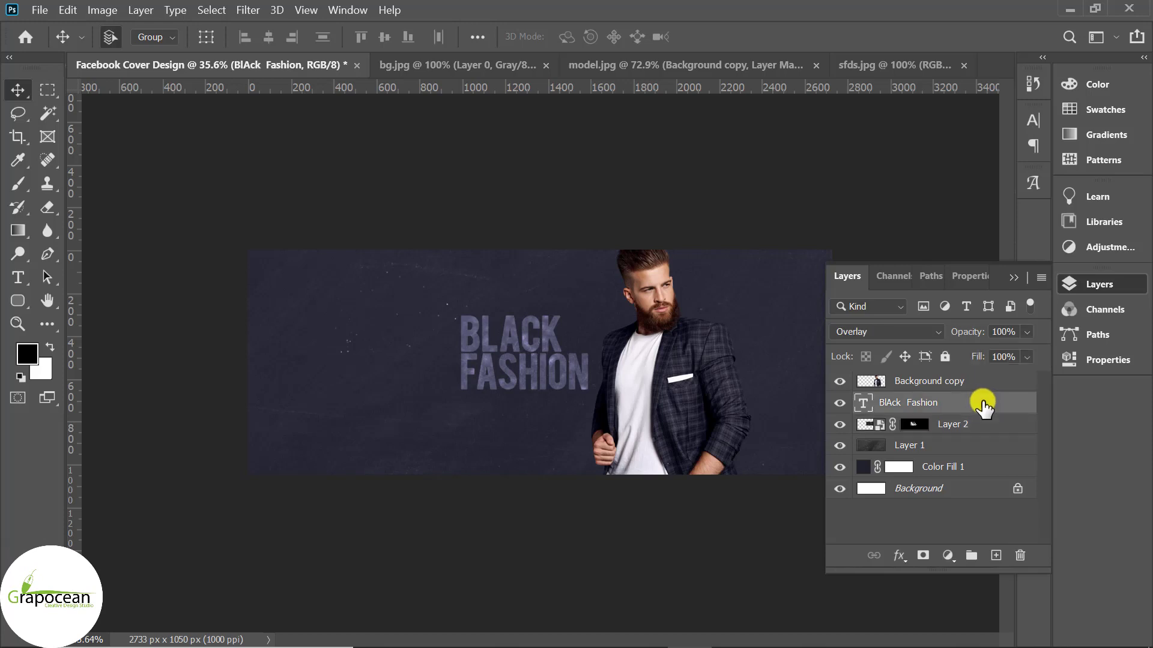
Step: Add a title Drop Shadow with 11% opacity, 21 px distance, 0 spread, 6 px size
{"action": "right_click", "coordinate": [981, 404]}
{"action": "left_click", "coordinate": [834, 27]}
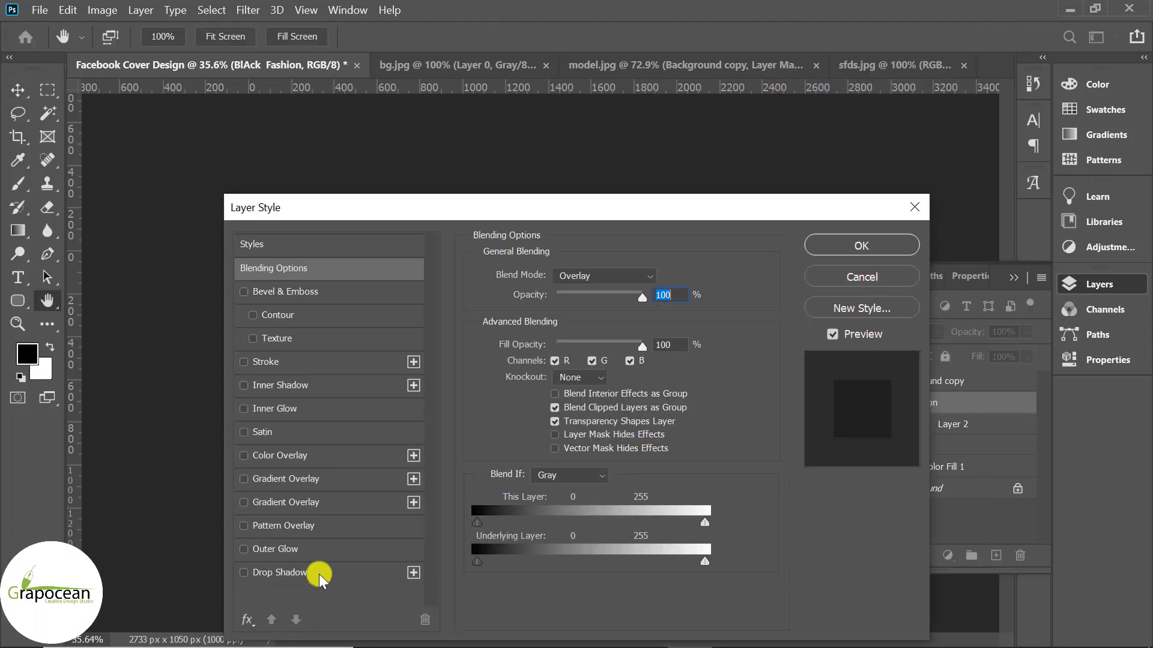
{"action": "left_click", "coordinate": [294, 572]}
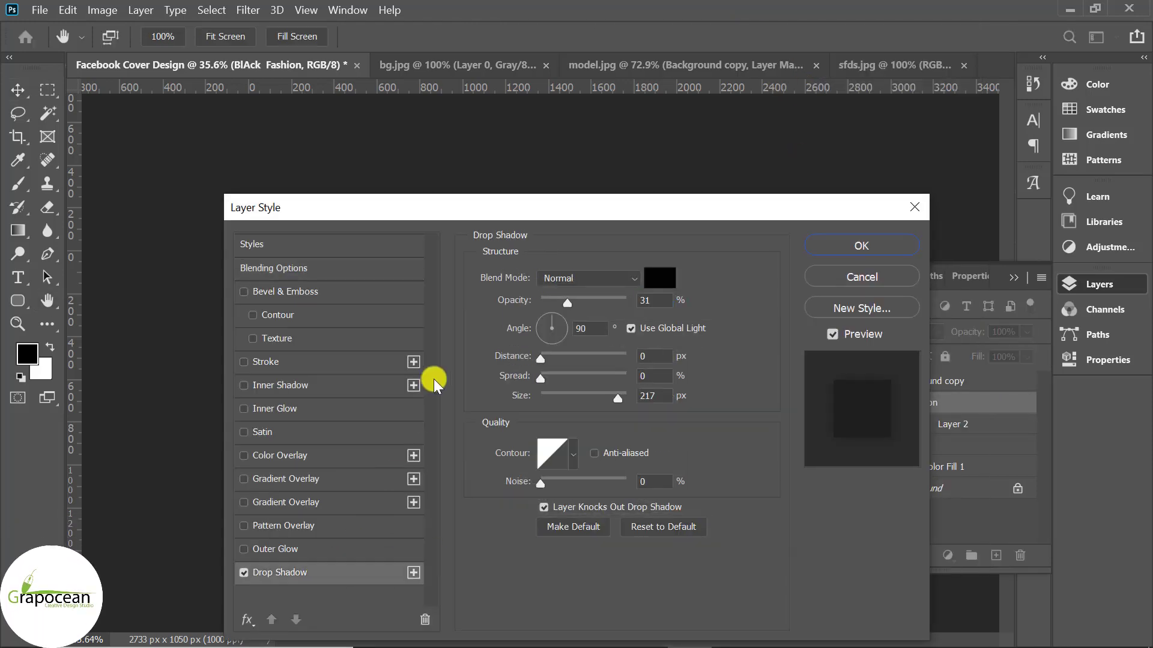
{"action": "left_click_drag", "start_coordinate": [553, 206], "coordinate": [1011, 114]}
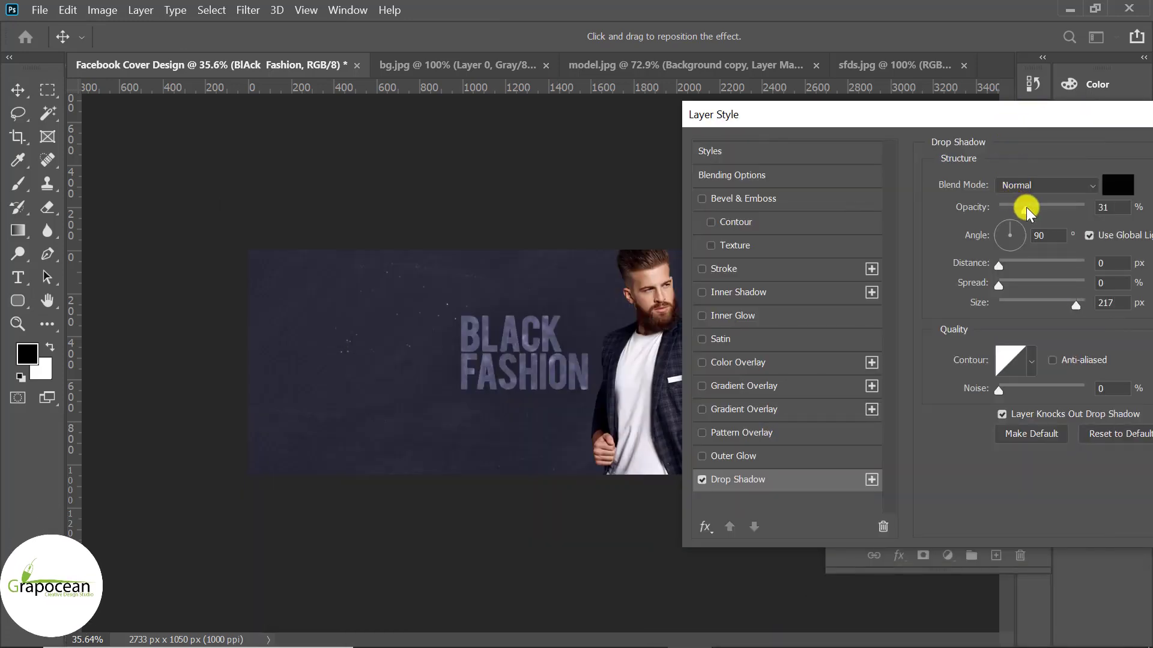
{"action": "left_click_drag", "start_coordinate": [1026, 207], "coordinate": [1043, 206]}
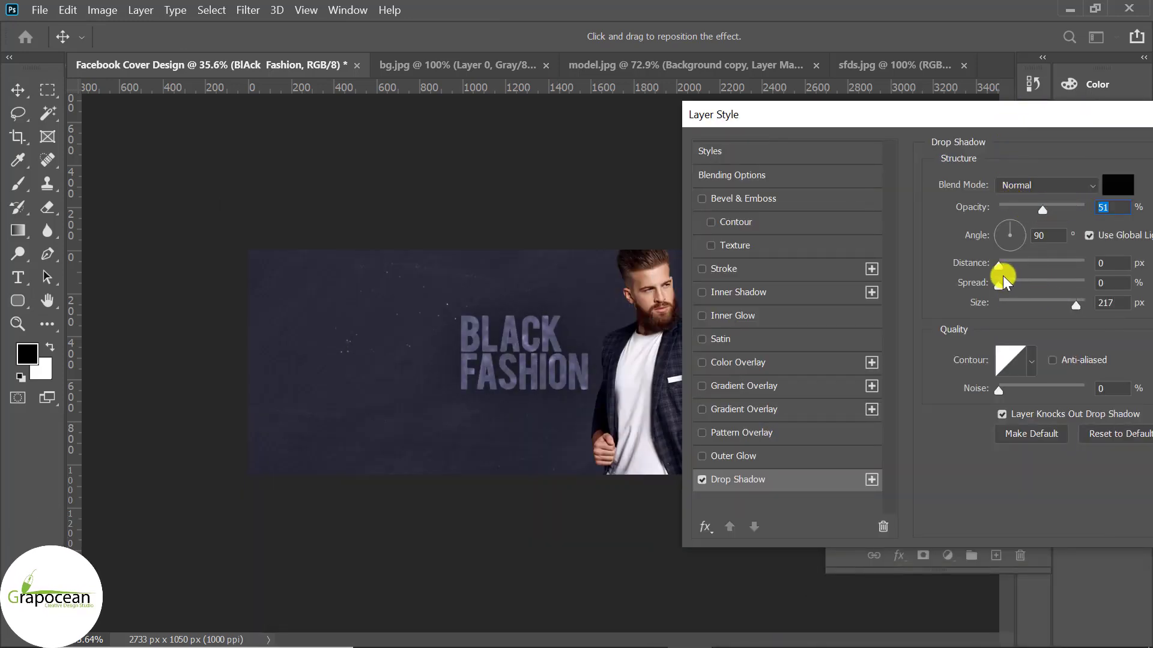
{"action": "left_click_drag", "start_coordinate": [999, 265], "coordinate": [1012, 264]}
{"action": "left_click_drag", "start_coordinate": [1029, 311], "coordinate": [1002, 311]}
{"action": "left_click_drag", "start_coordinate": [1044, 210], "coordinate": [1024, 210]}
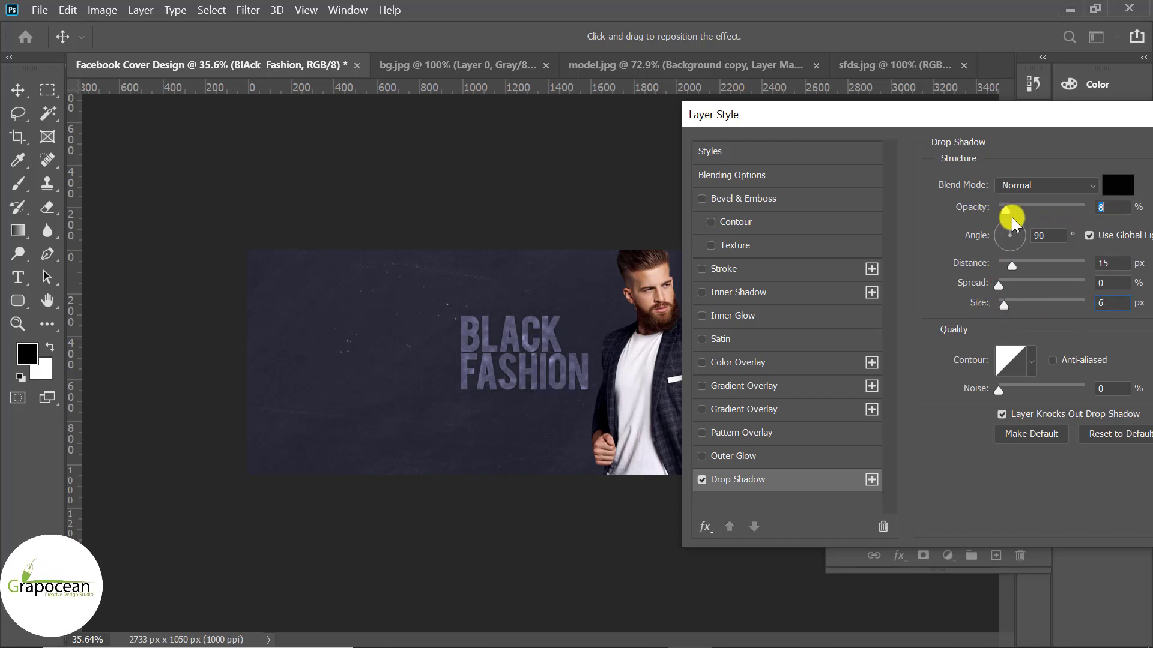
{"action": "mouse_move", "coordinate": [1012, 265]}
{"action": "left_mouse_down"}
{"action": "mouse_move", "coordinate": [1046, 266]}
{"action": "mouse_move", "coordinate": [1019, 270]}
{"action": "left_mouse_up"}
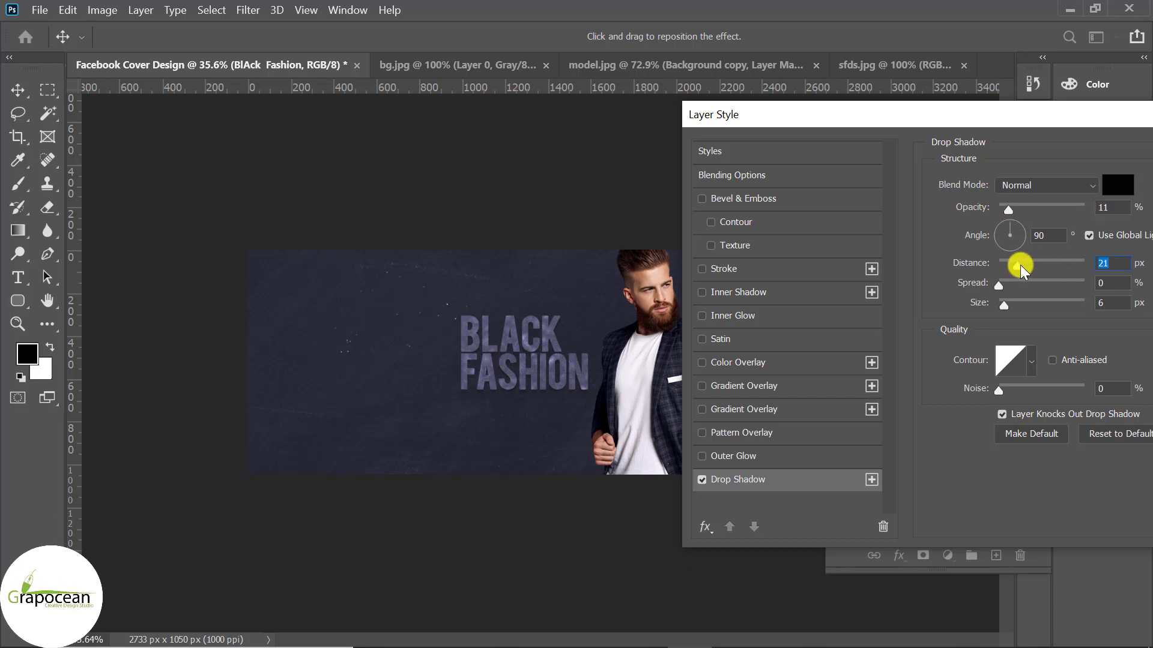
{"action": "left_click_drag", "start_coordinate": [900, 114], "coordinate": [344, 287]}
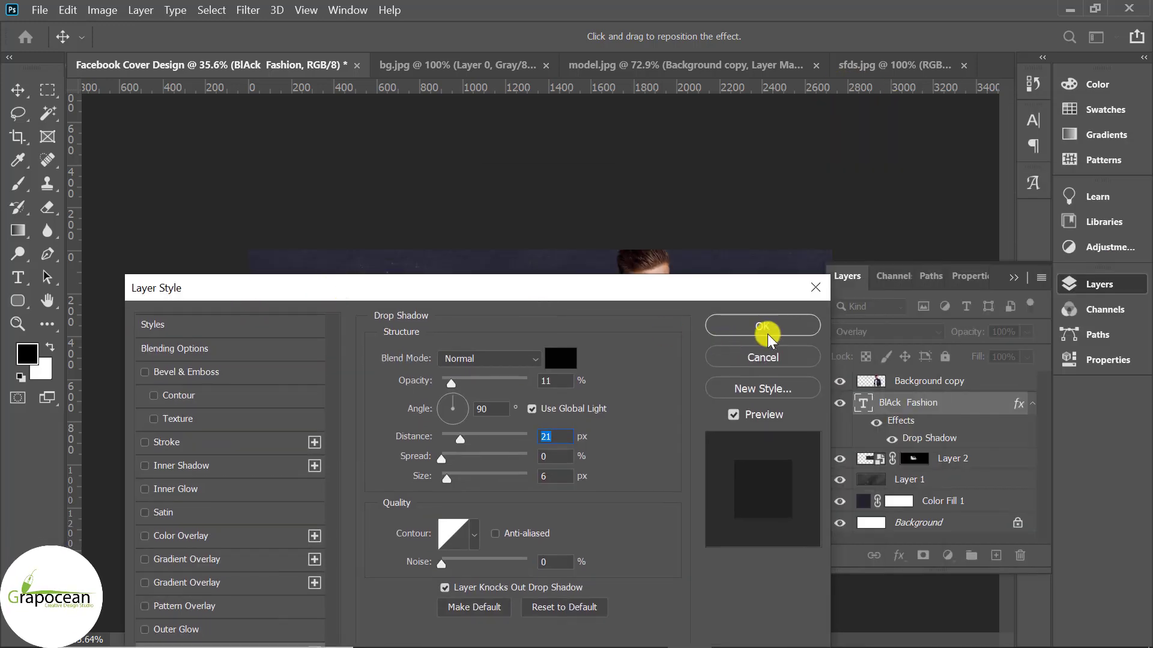
{"action": "key", "text": "Return"}
Step: Remove the line break so BLACK FASHION sits on one line
{"action": "left_click", "coordinate": [17, 277]}
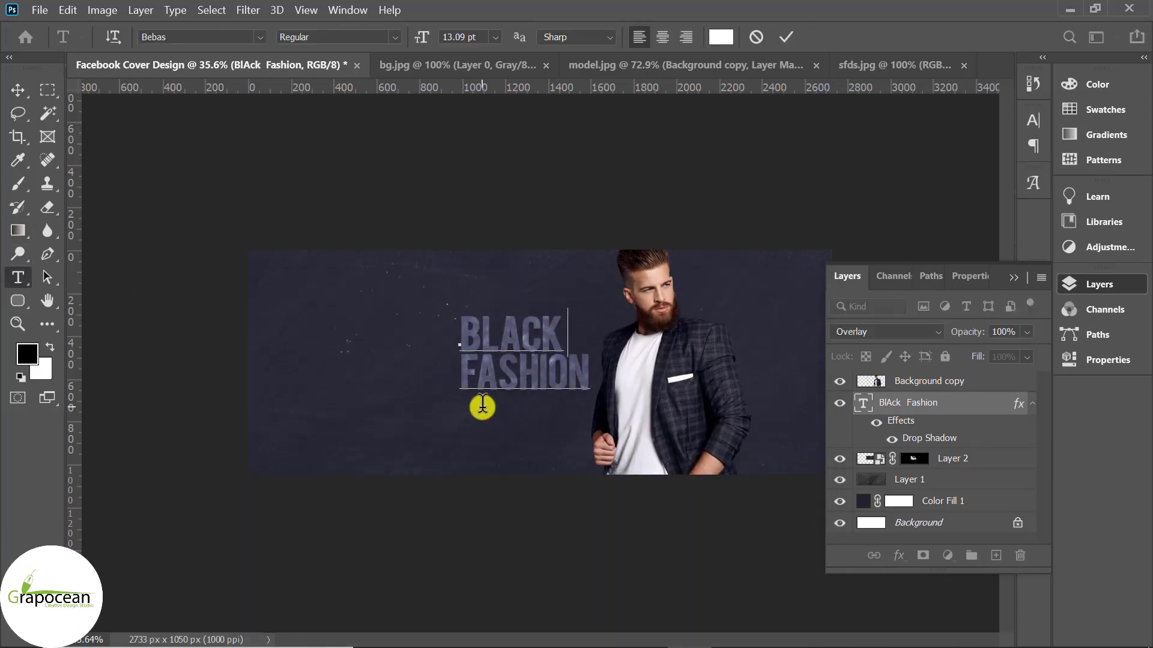
{"action": "key", "text": "Delete"}
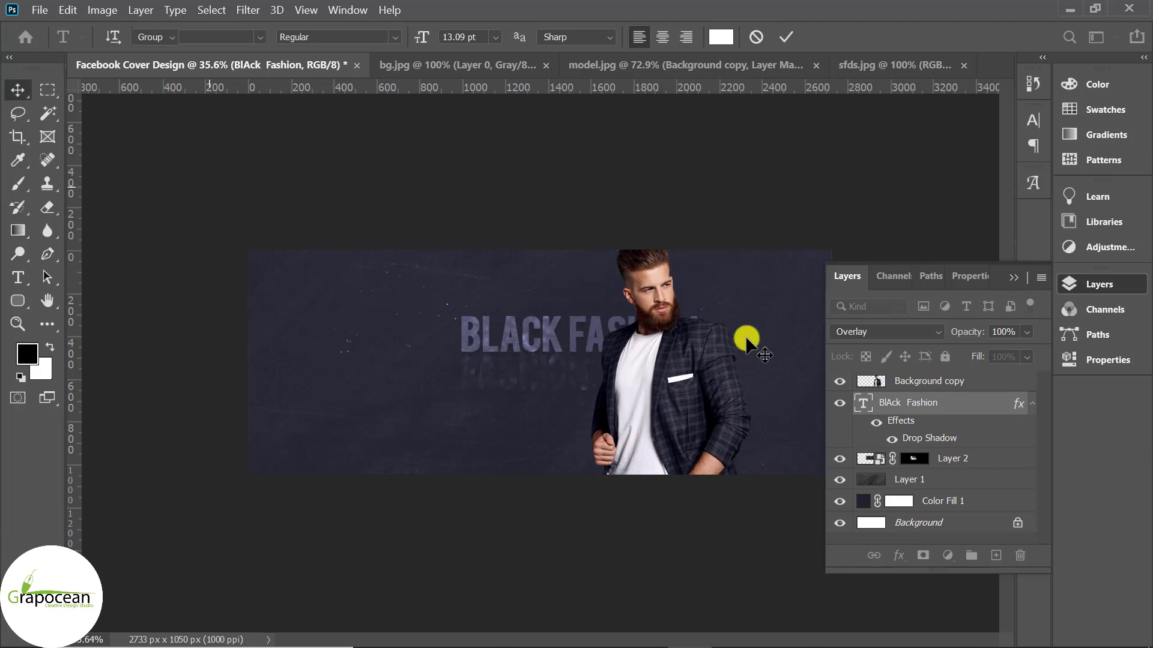
{"action": "key", "text": "Escape"}
{"action": "key", "text": "v"}
{"action": "left_click", "coordinate": [960, 458]}
Step: Delete Layer 2's old mask and re-mask it to the title's letter shapes
{"action": "right_click", "coordinate": [914, 458]}
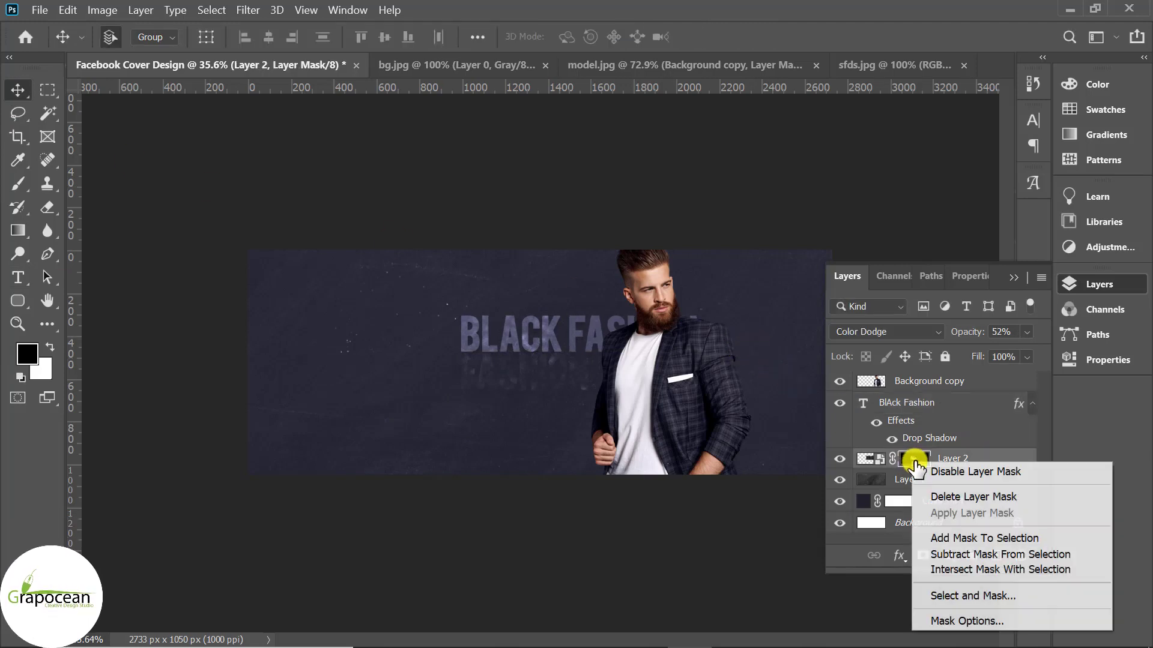
{"action": "left_click", "coordinate": [971, 497]}
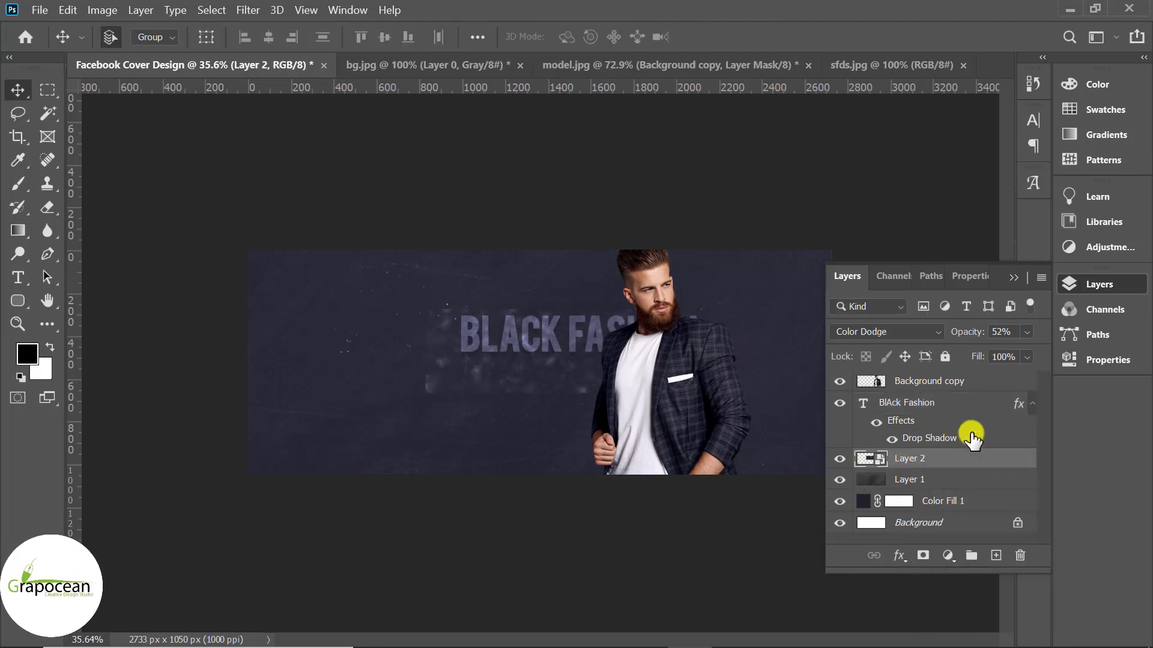
{"action": "left_click", "coordinate": [891, 405], "text": "ctrl"}
{"action": "left_click", "coordinate": [885, 408], "text": "ctrl"}
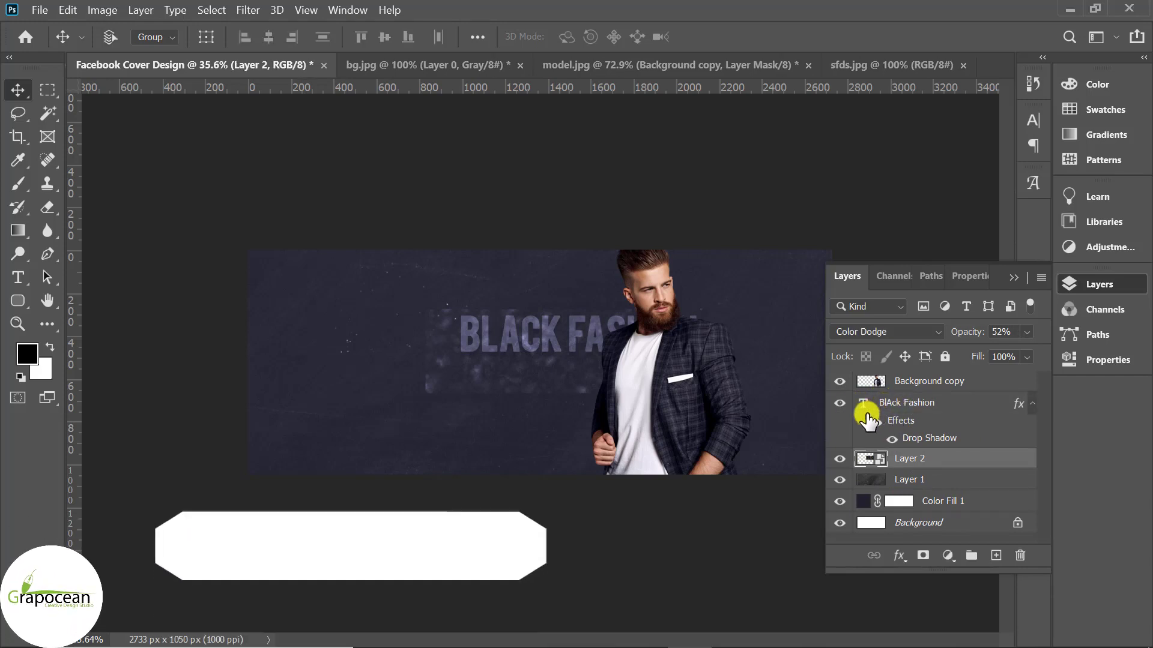
{"action": "left_click", "coordinate": [882, 403], "text": "ctrl"}
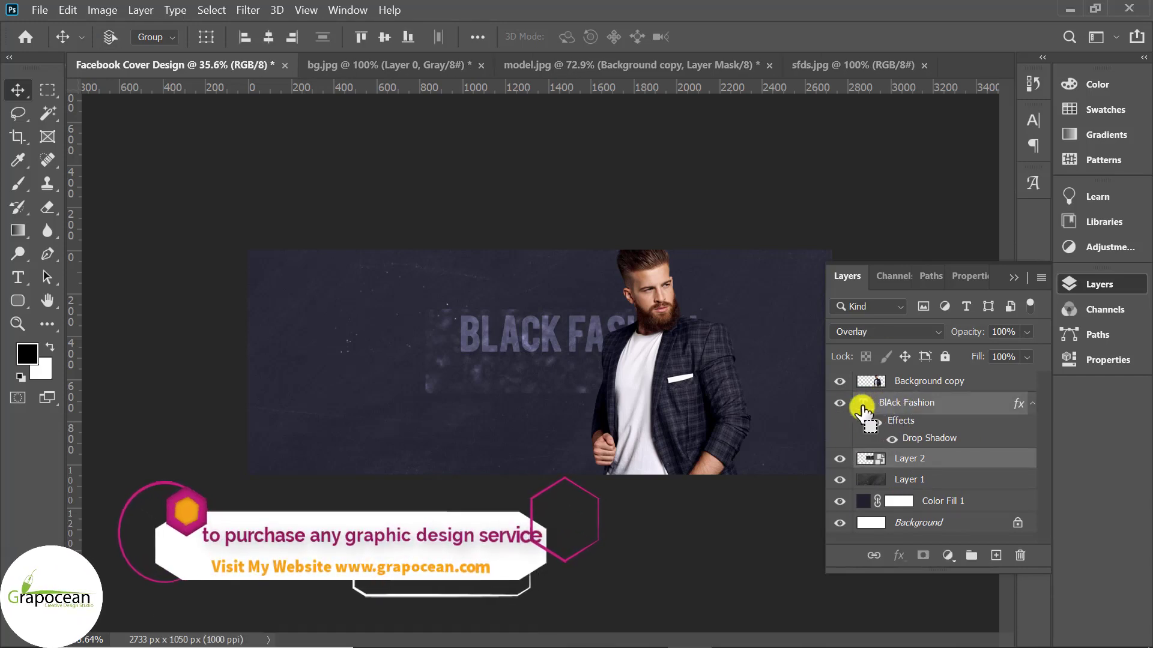
{"action": "left_click", "coordinate": [863, 409], "text": "ctrl"}
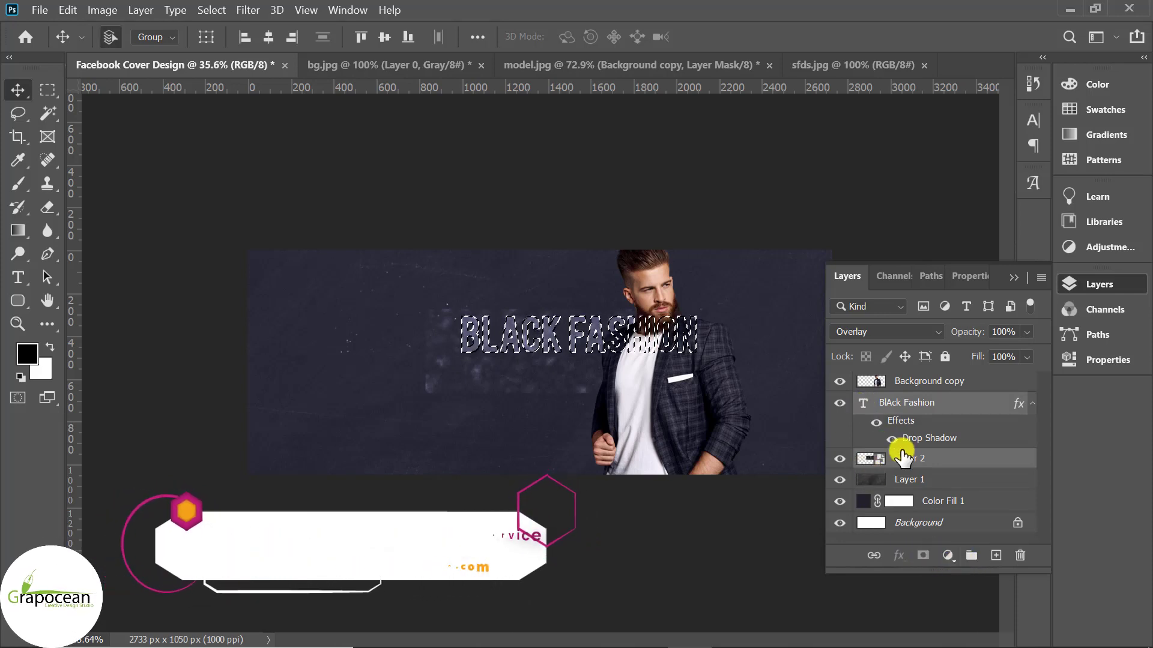
{"action": "left_click", "coordinate": [919, 459]}
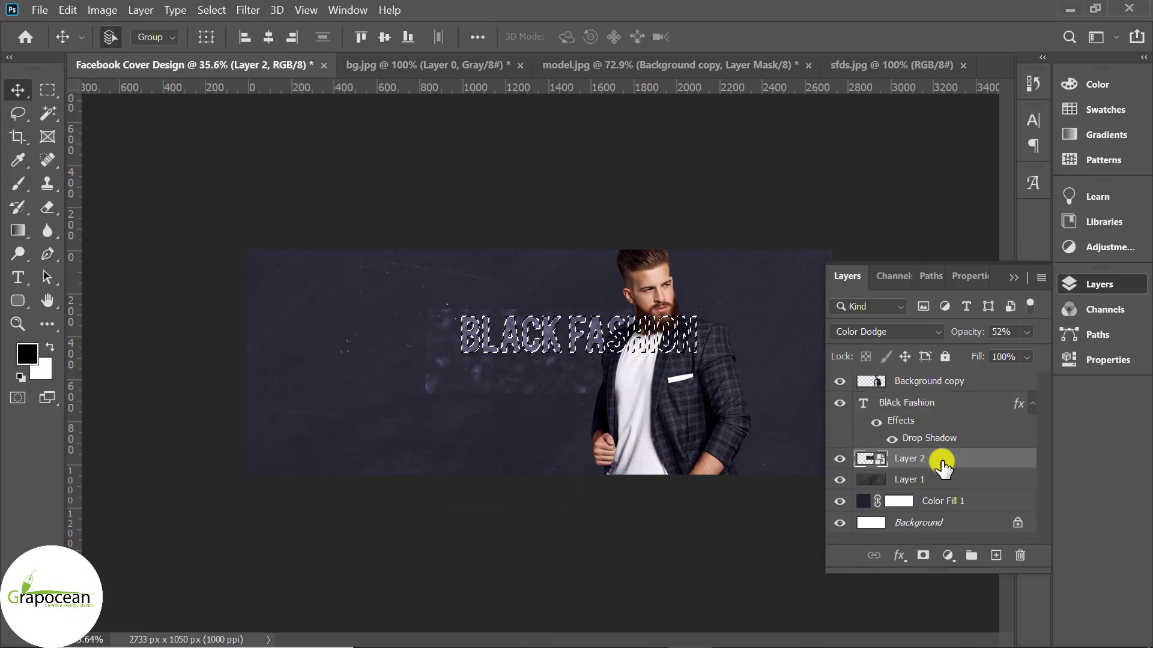
{"action": "left_click", "coordinate": [924, 557]}
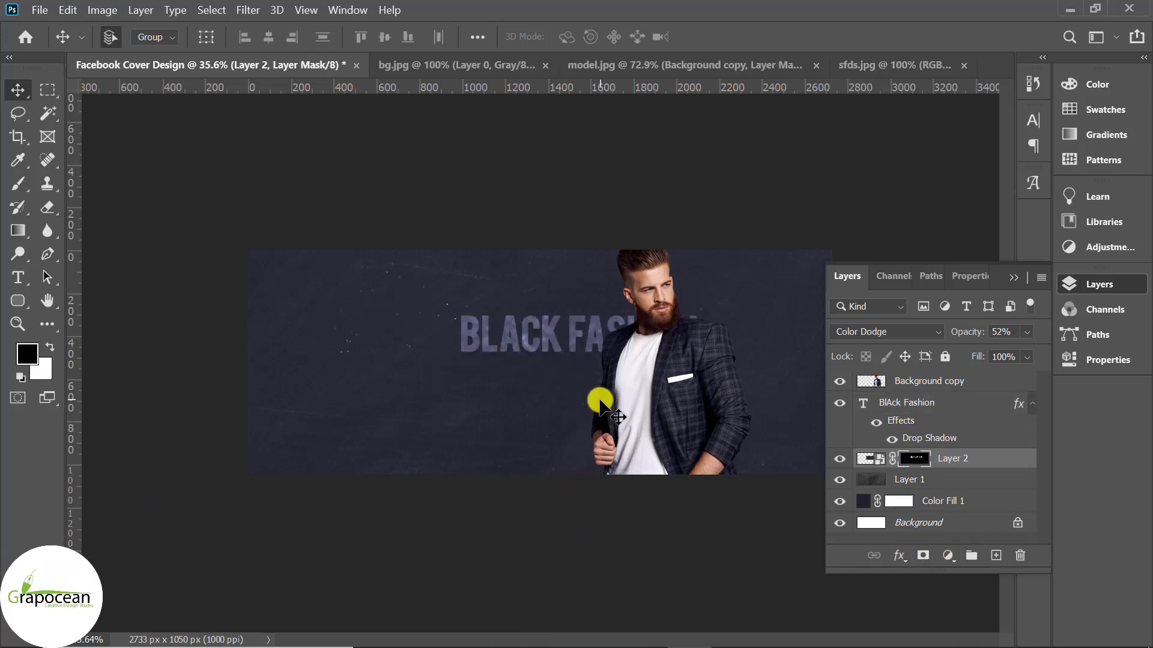
Step: Enlarge the title to about 146% and move it up across the top
{"action": "left_click", "coordinate": [948, 413]}
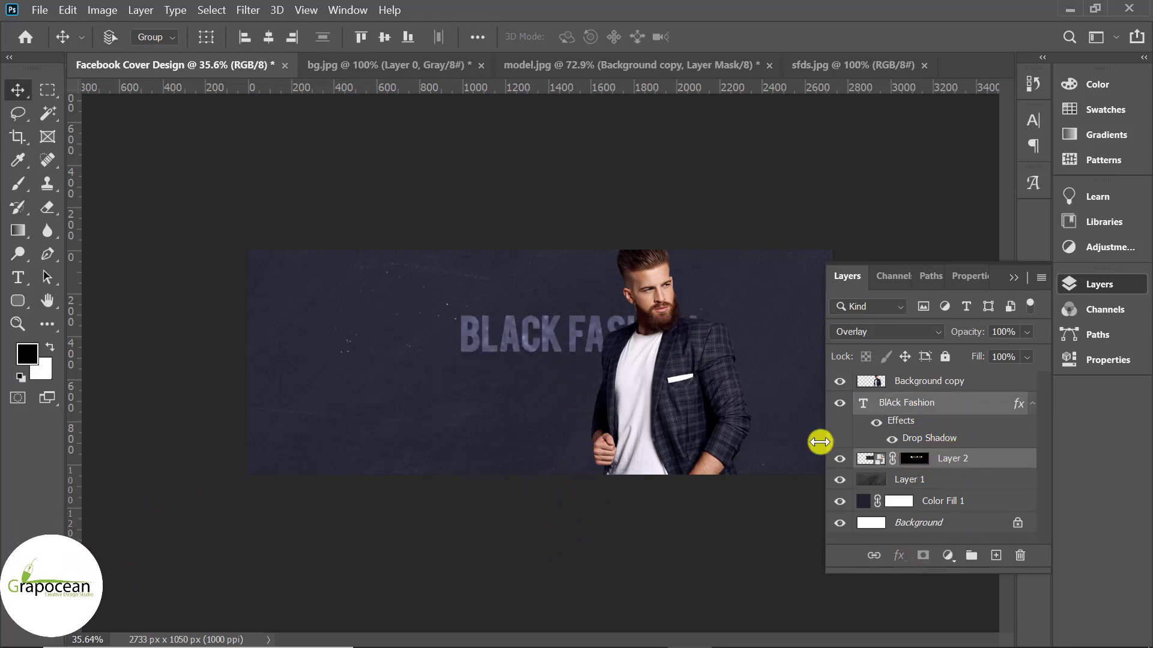
{"action": "key", "text": "ctrl+t"}
{"action": "left_click_drag", "start_coordinate": [703, 396], "coordinate": [763, 415]}
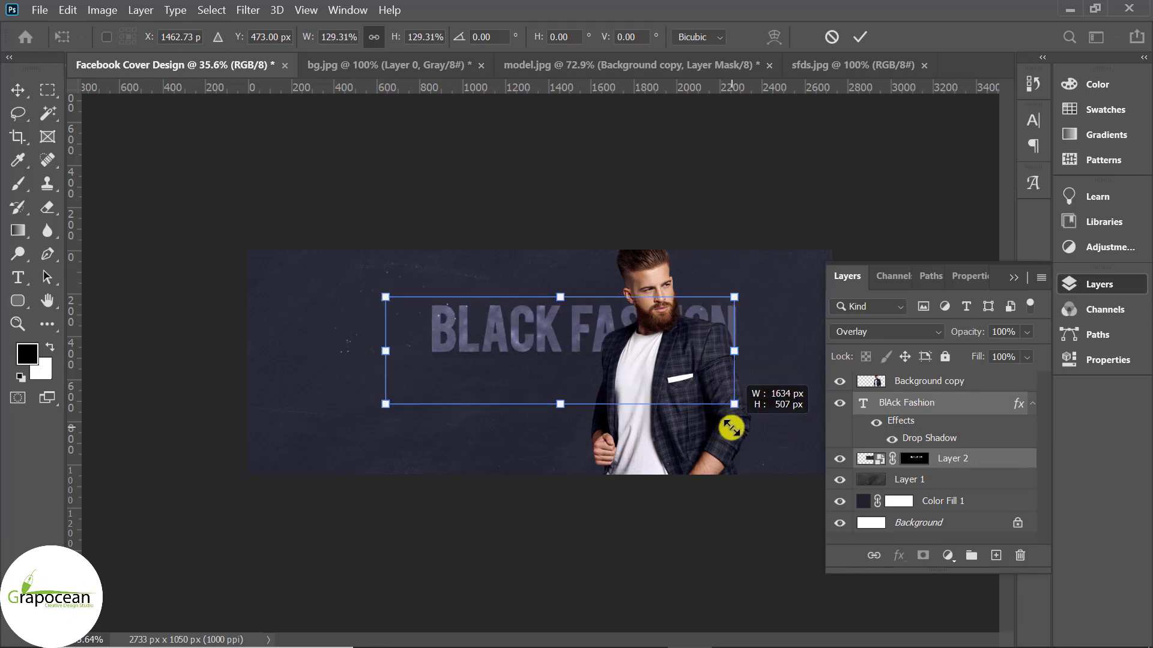
{"action": "mouse_move", "coordinate": [737, 348]}
{"action": "left_mouse_down"}
{"action": "mouse_move", "coordinate": [783, 308]}
{"action": "mouse_move", "coordinate": [753, 309]}
{"action": "left_mouse_up"}
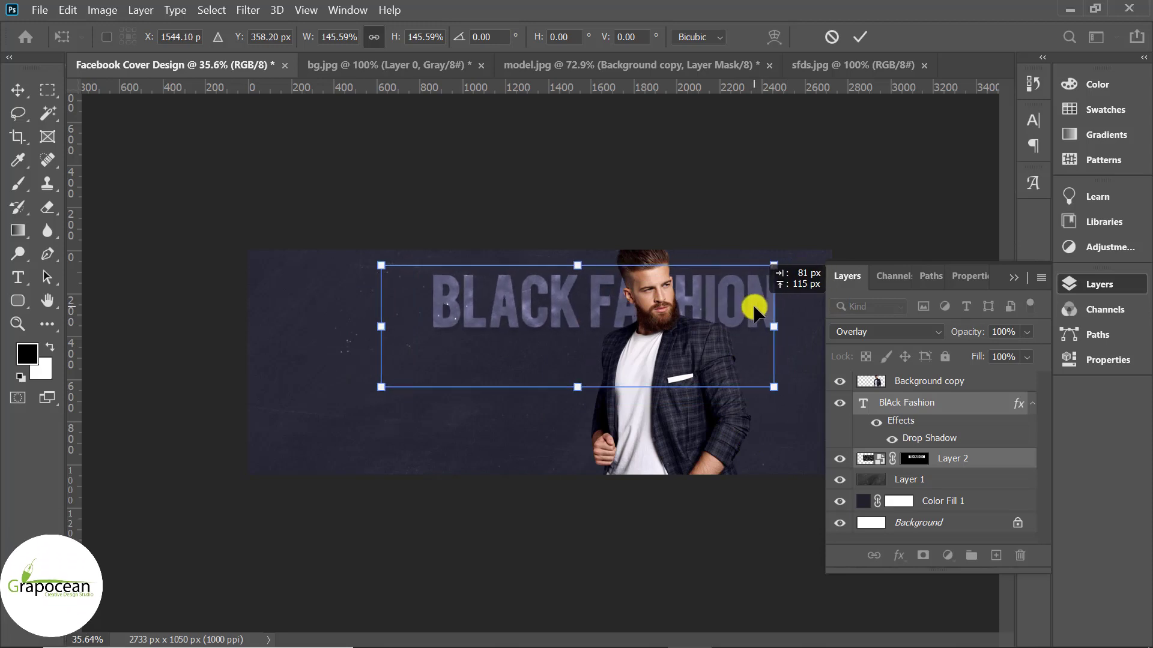
Step: Commit the enlarged title and duplicate the Background copy model layer
{"action": "left_click", "coordinate": [861, 36]}
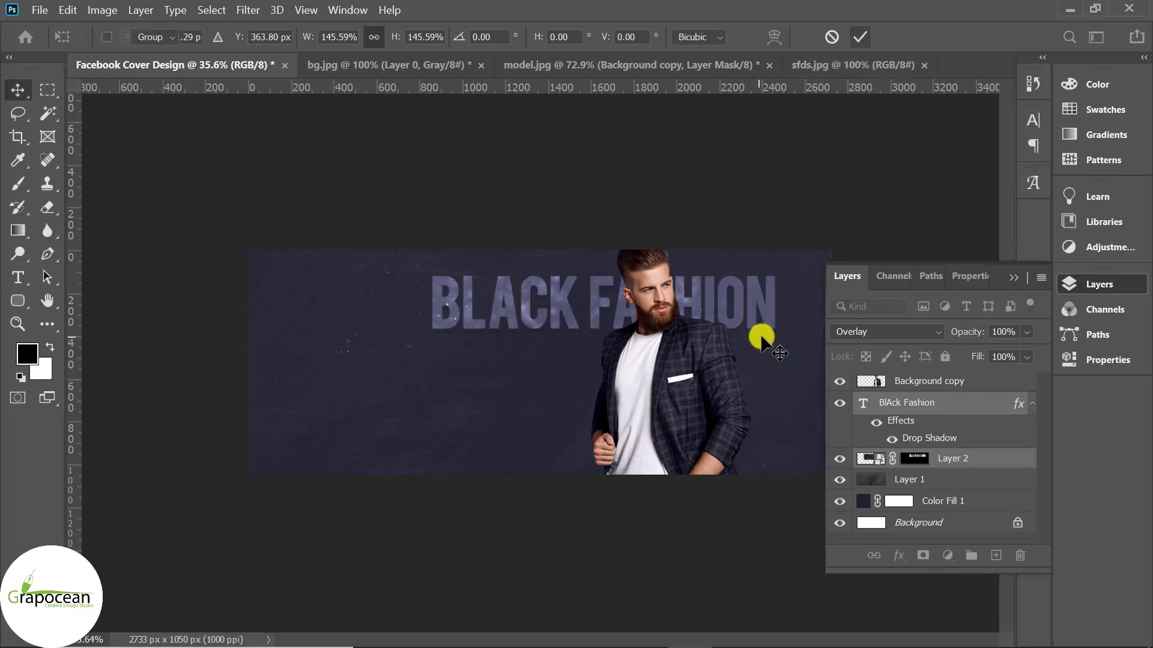
{"action": "left_click", "coordinate": [972, 382]}
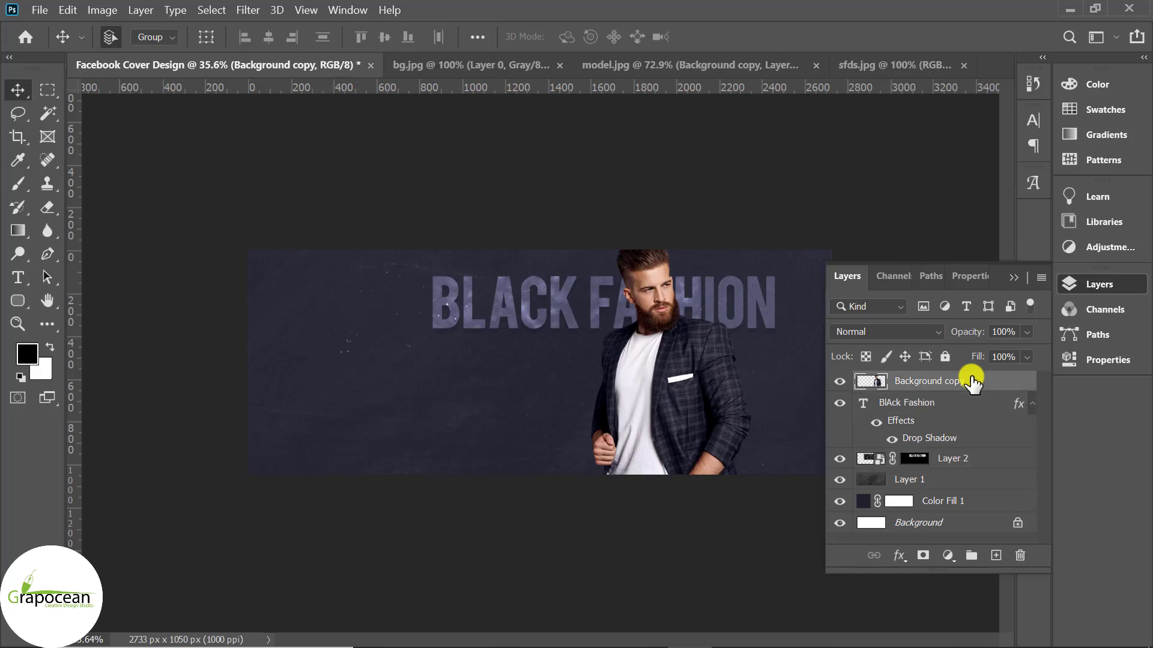
{"action": "right_click", "coordinate": [985, 386]}
{"action": "left_click", "coordinate": [993, 388]}
{"action": "left_click_drag", "start_coordinate": [923, 403], "coordinate": [919, 396]}
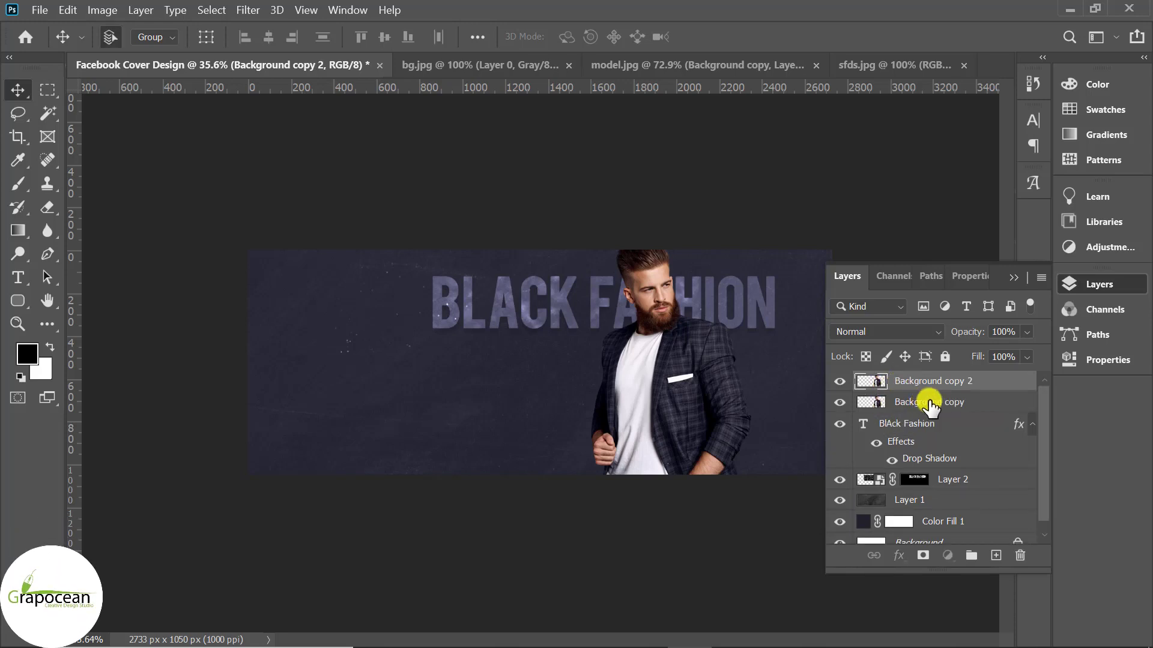
{"action": "right_click", "coordinate": [921, 400]}
{"action": "key", "text": "Escape"}
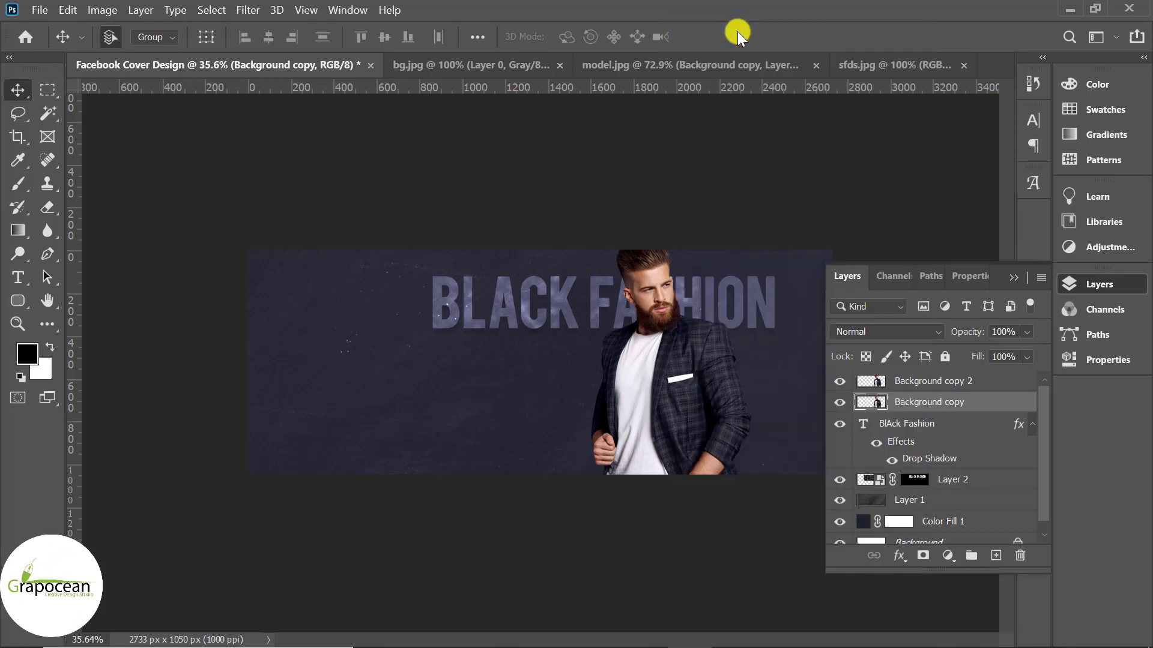
Step: Give the model copy a pure black Color Overlay and convert it to a Smart Object
{"action": "key", "text": "h"}
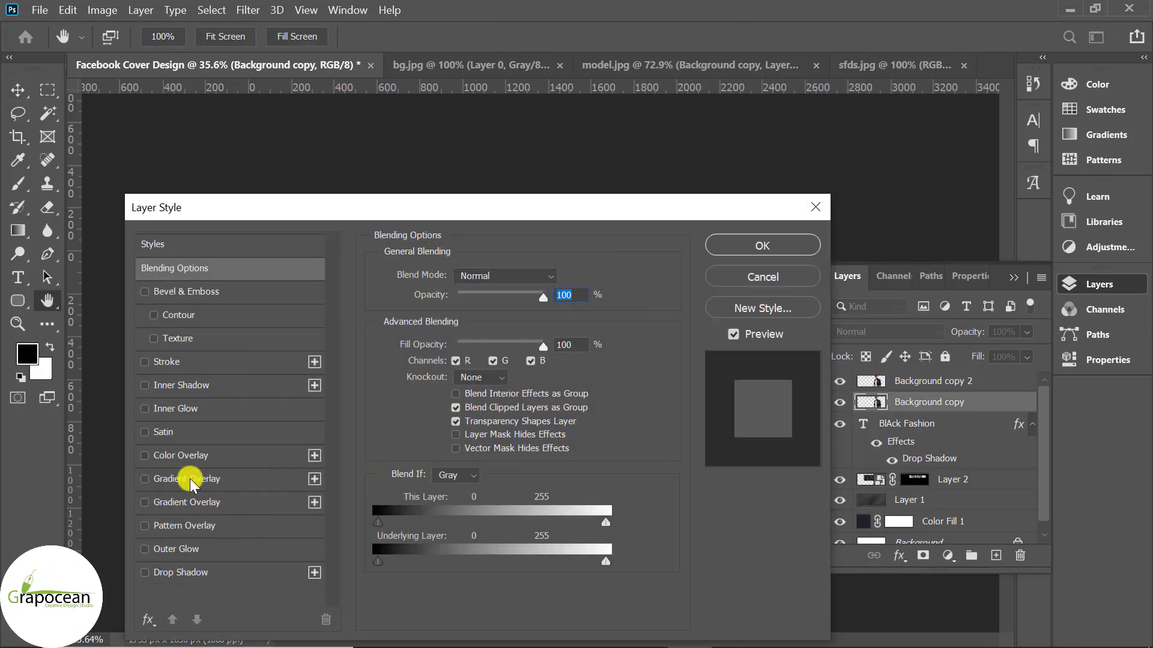
{"action": "left_click", "coordinate": [192, 480]}
{"action": "left_click", "coordinate": [159, 495]}
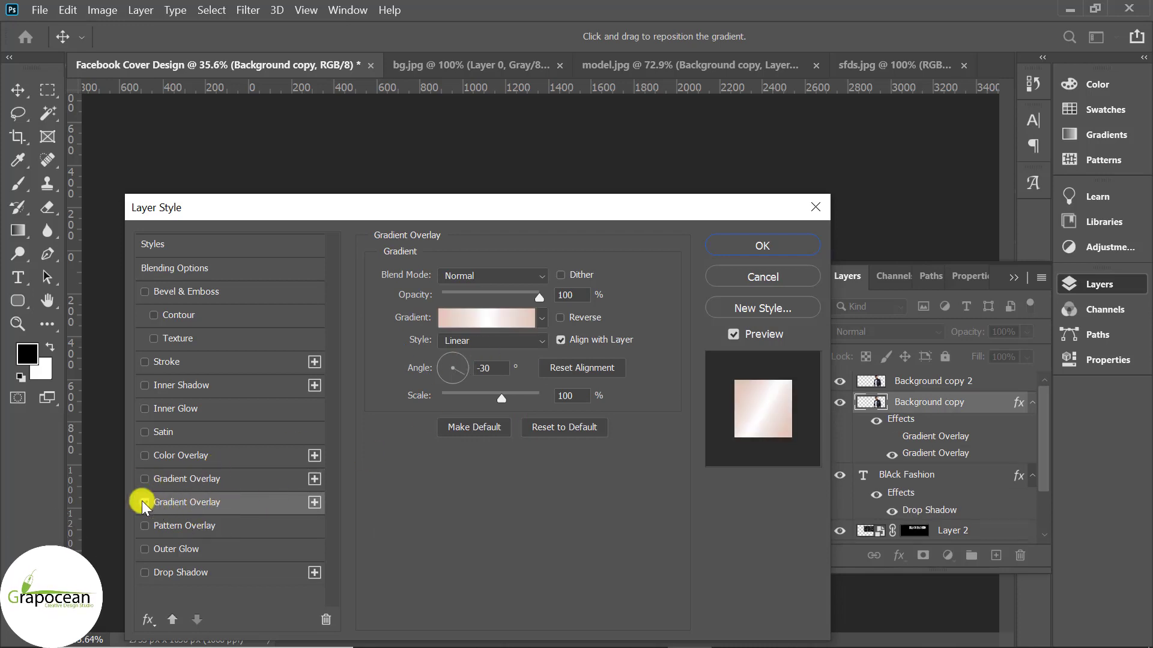
{"action": "left_click", "coordinate": [144, 502]}
{"action": "left_click", "coordinate": [193, 455]}
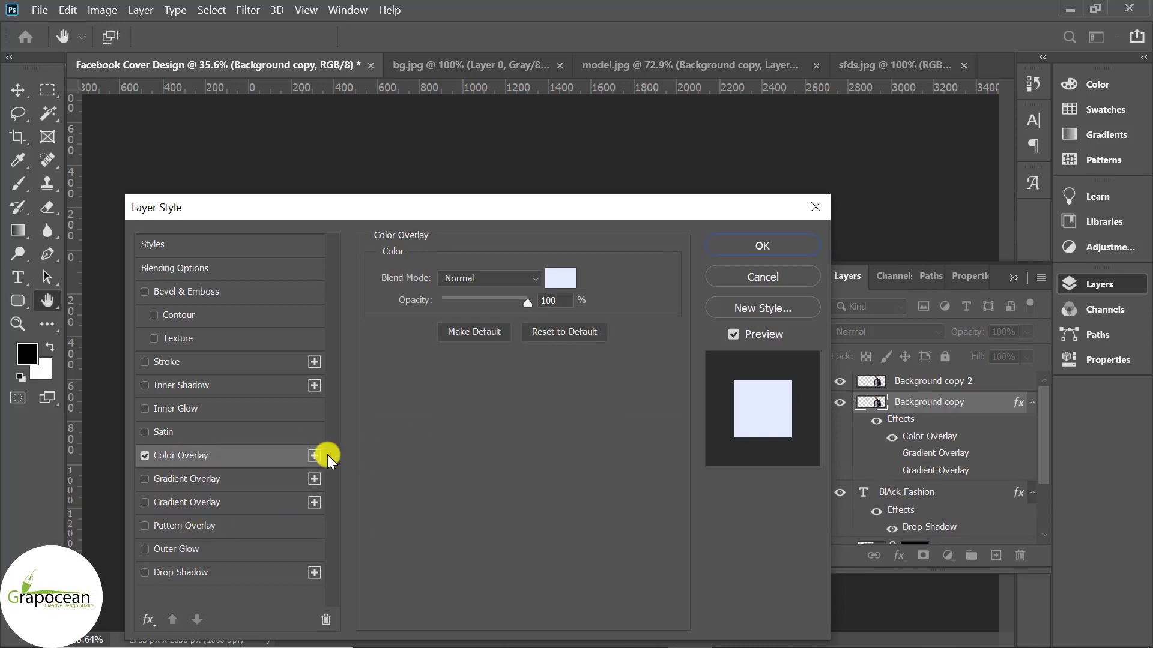
{"action": "left_click", "coordinate": [569, 278]}
{"action": "left_click_drag", "start_coordinate": [750, 480], "coordinate": [583, 618]}
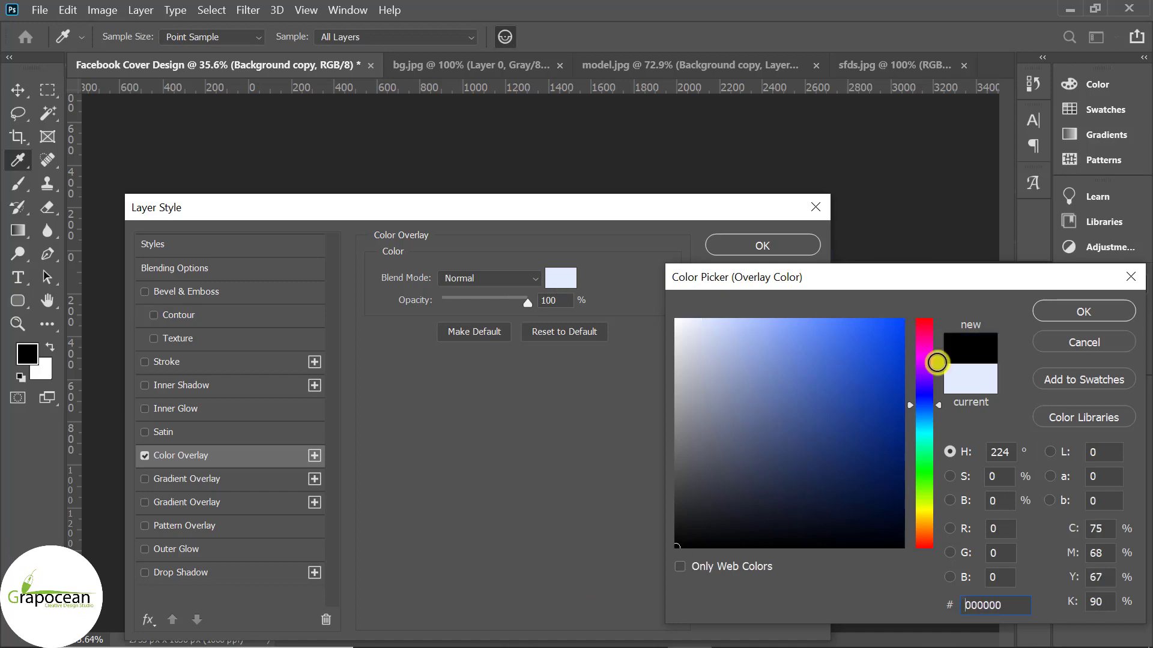
{"action": "left_click", "coordinate": [1085, 312]}
{"action": "left_click", "coordinate": [798, 246]}
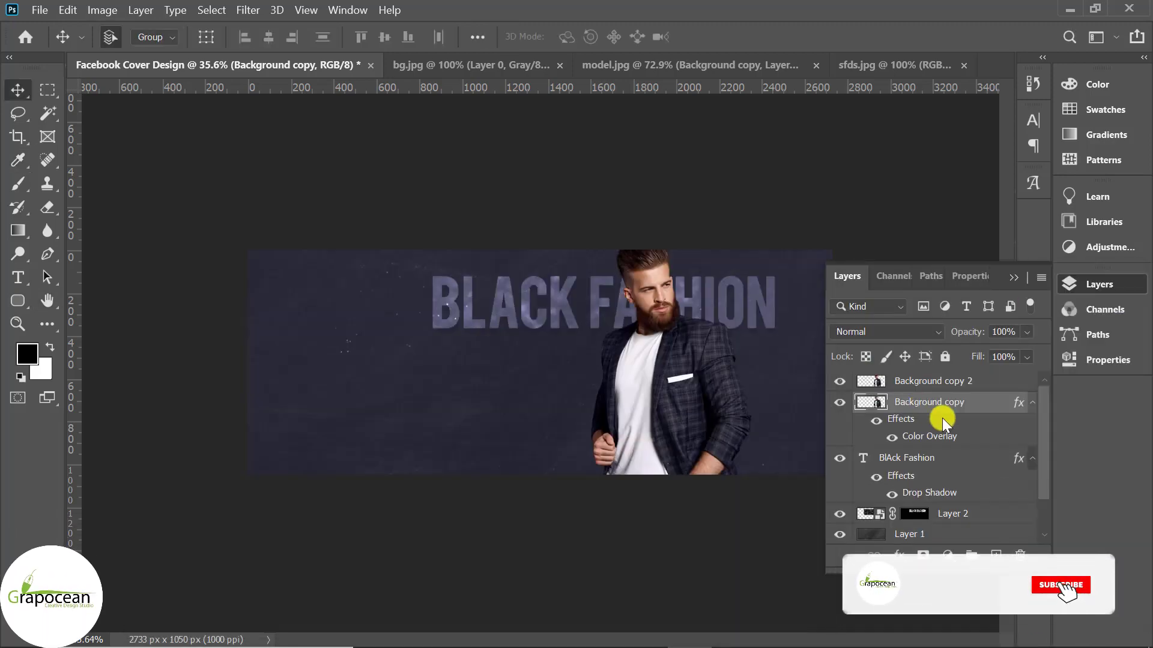
{"action": "right_click", "coordinate": [964, 408]}
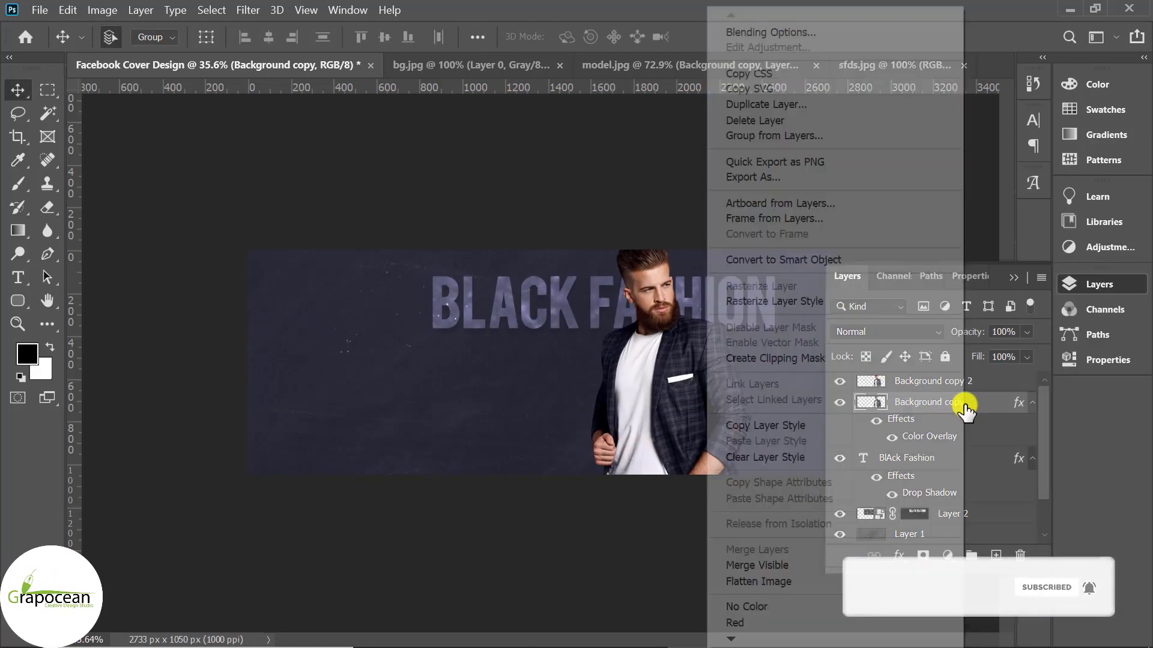
{"action": "left_click", "coordinate": [801, 258]}
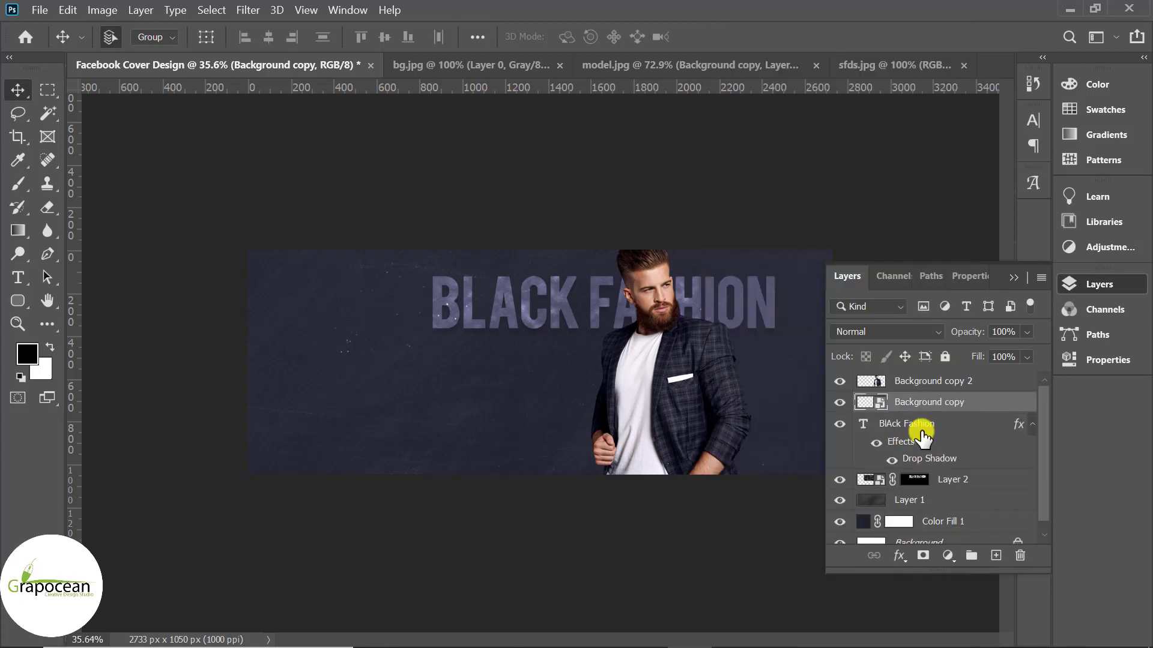
Step: Blur the black silhouette copy with a 141.7 px Gaussian Blur and add a hide-all layer mask
{"action": "left_click", "coordinate": [248, 10]}
{"action": "mouse_move", "coordinate": [347, 198]}
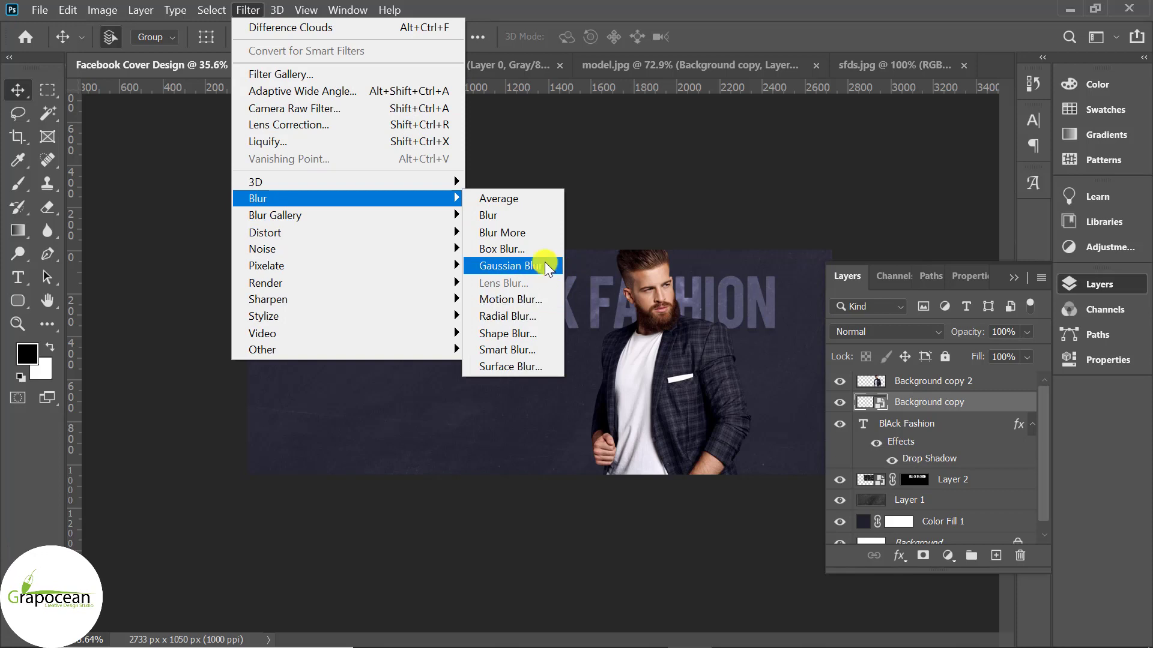
{"action": "left_click", "coordinate": [544, 266]}
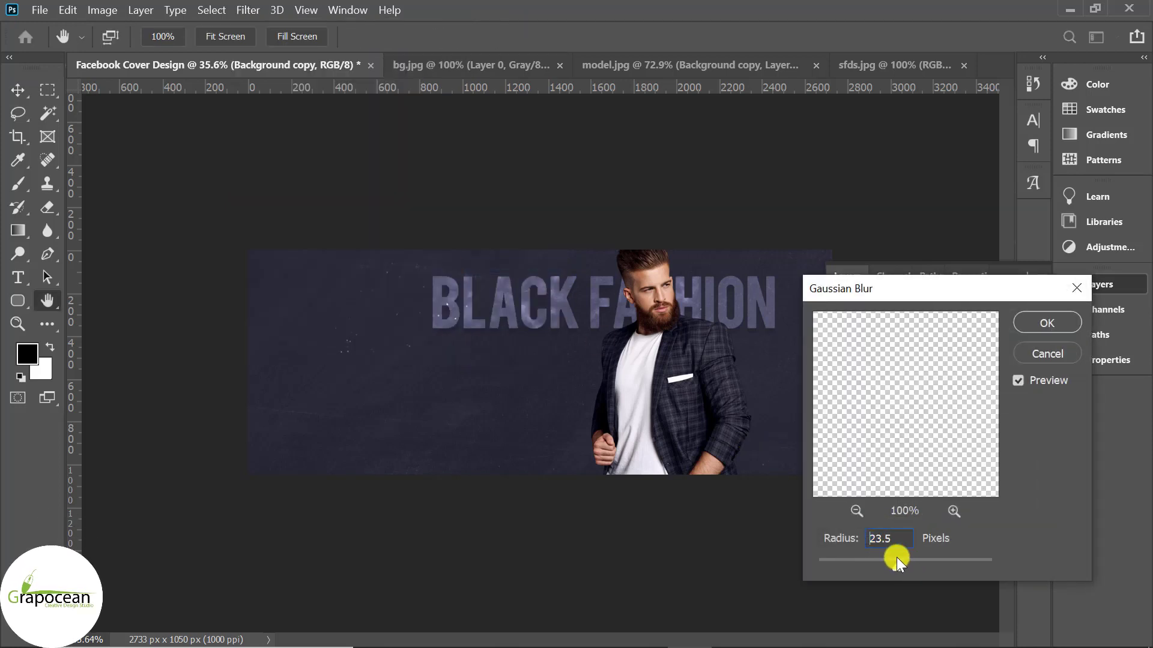
{"action": "left_click_drag", "start_coordinate": [896, 557], "coordinate": [897, 558]}
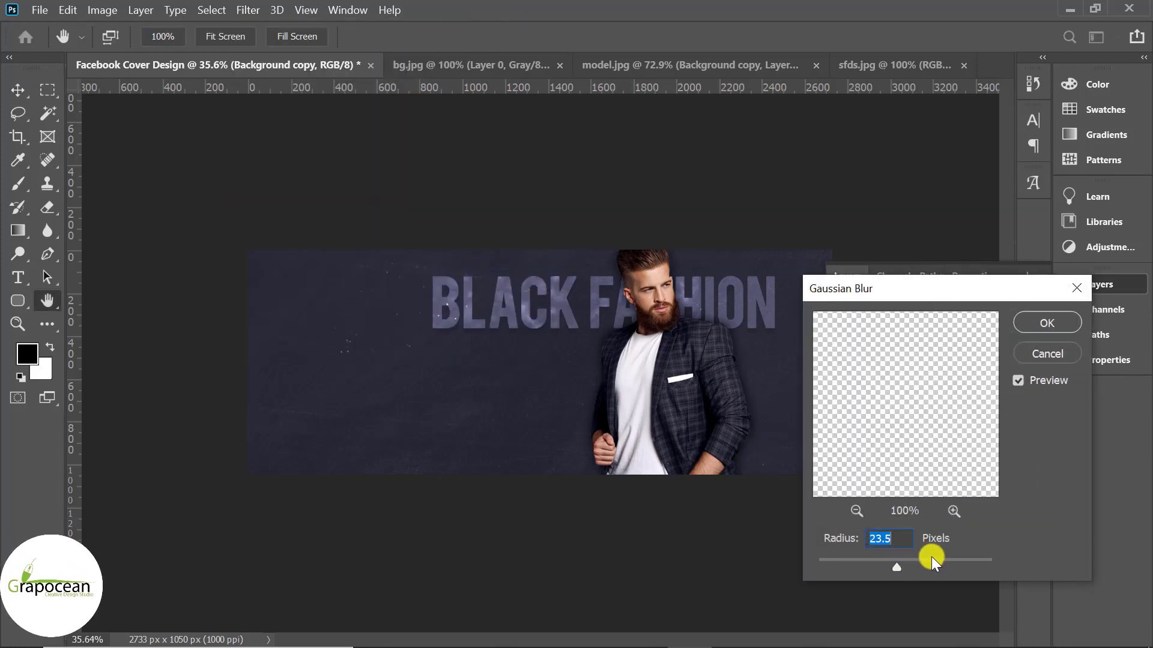
{"action": "left_click", "coordinate": [931, 561]}
{"action": "left_click", "coordinate": [943, 563]}
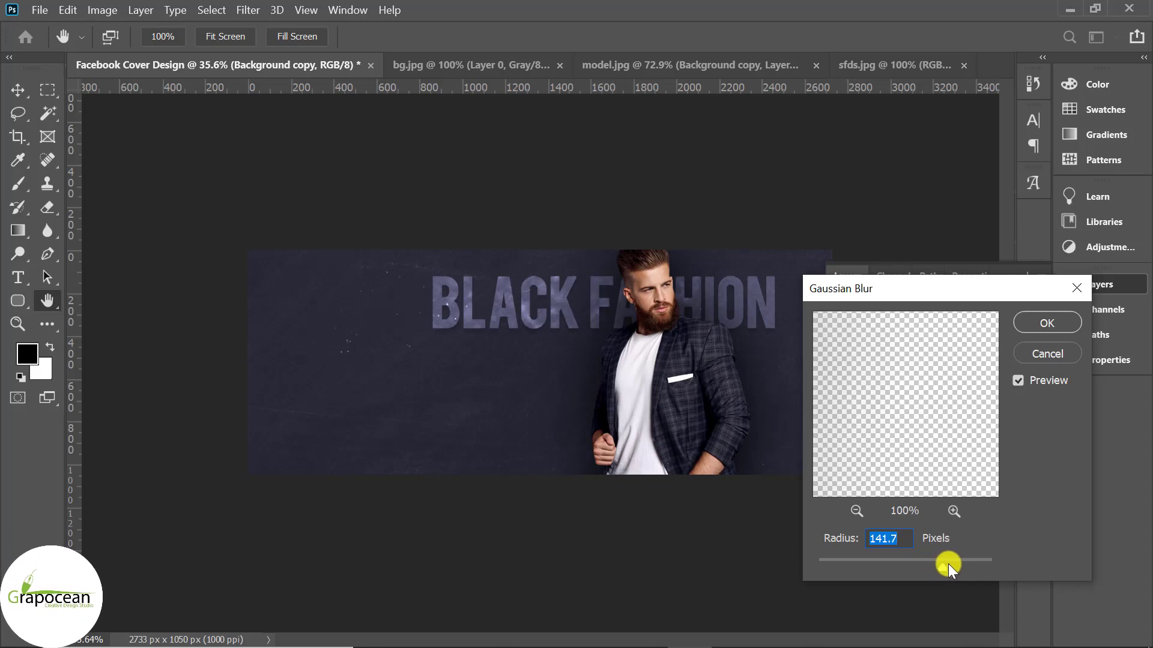
{"action": "left_click", "coordinate": [1050, 324]}
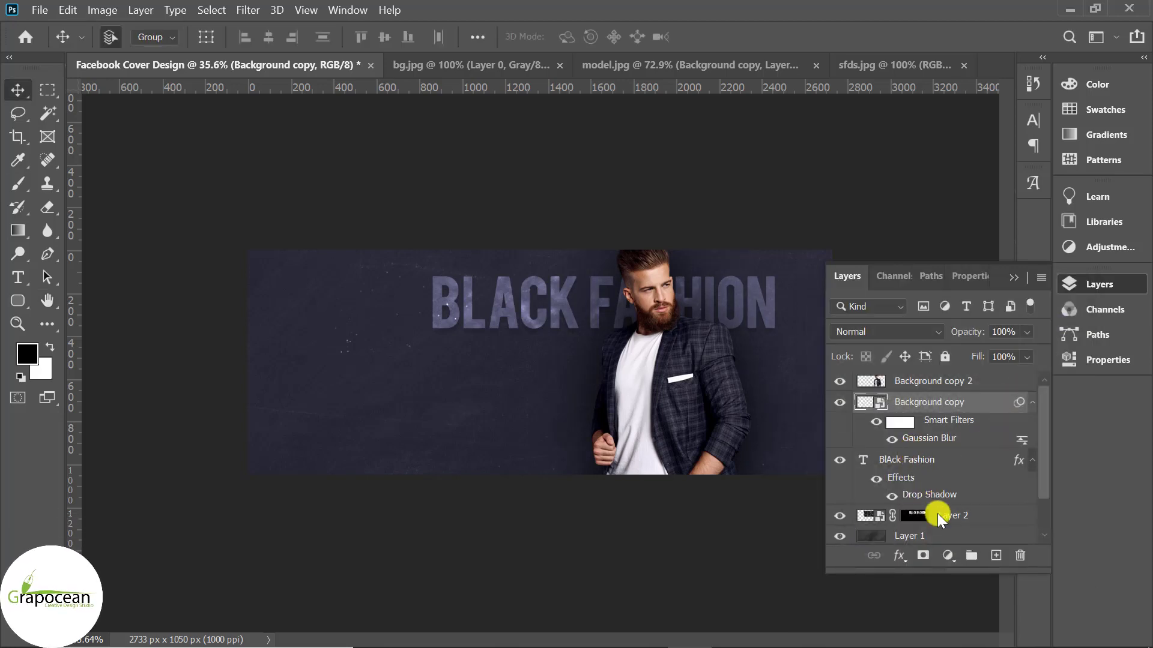
{"action": "left_click", "coordinate": [928, 555], "text": "alt"}
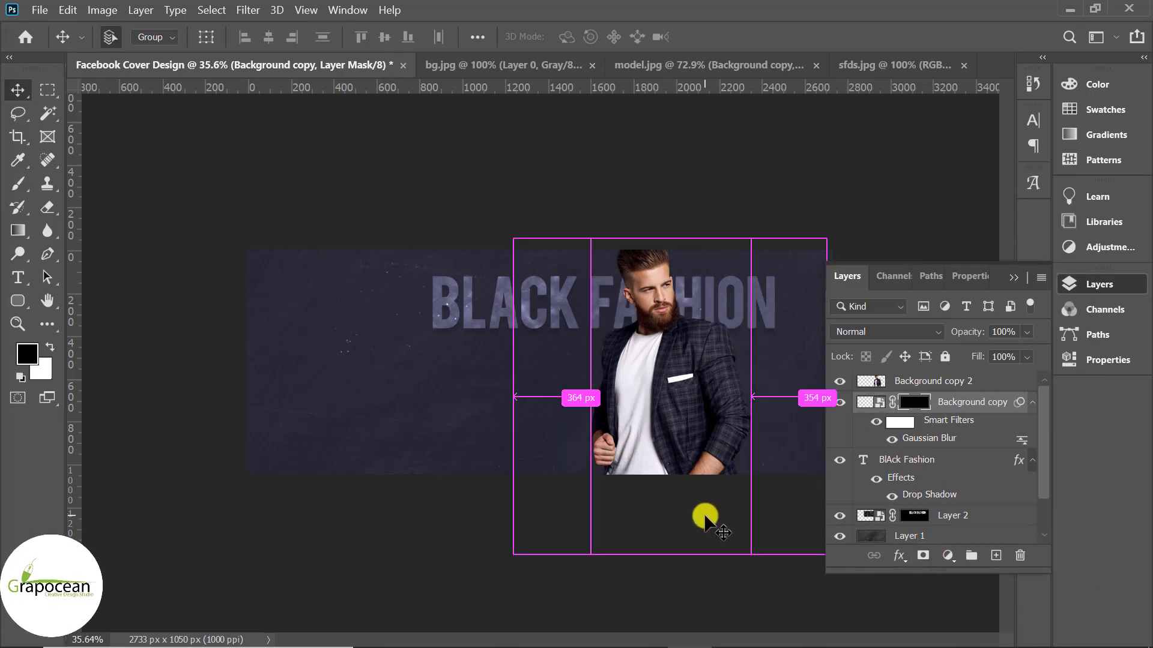
Step: Paint white with a large Soft Round brush on the mask around the model's neck and chest
{"action": "key", "text": "ctrl+plus"}
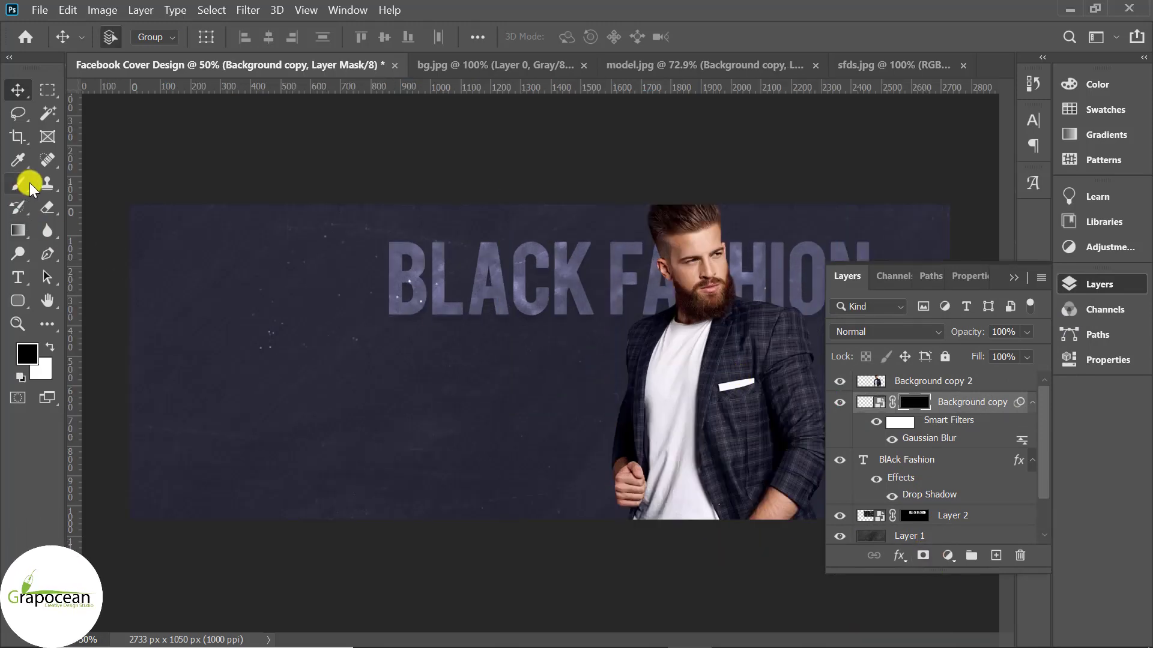
{"action": "left_click", "coordinate": [18, 183]}
{"action": "left_click", "coordinate": [130, 37]}
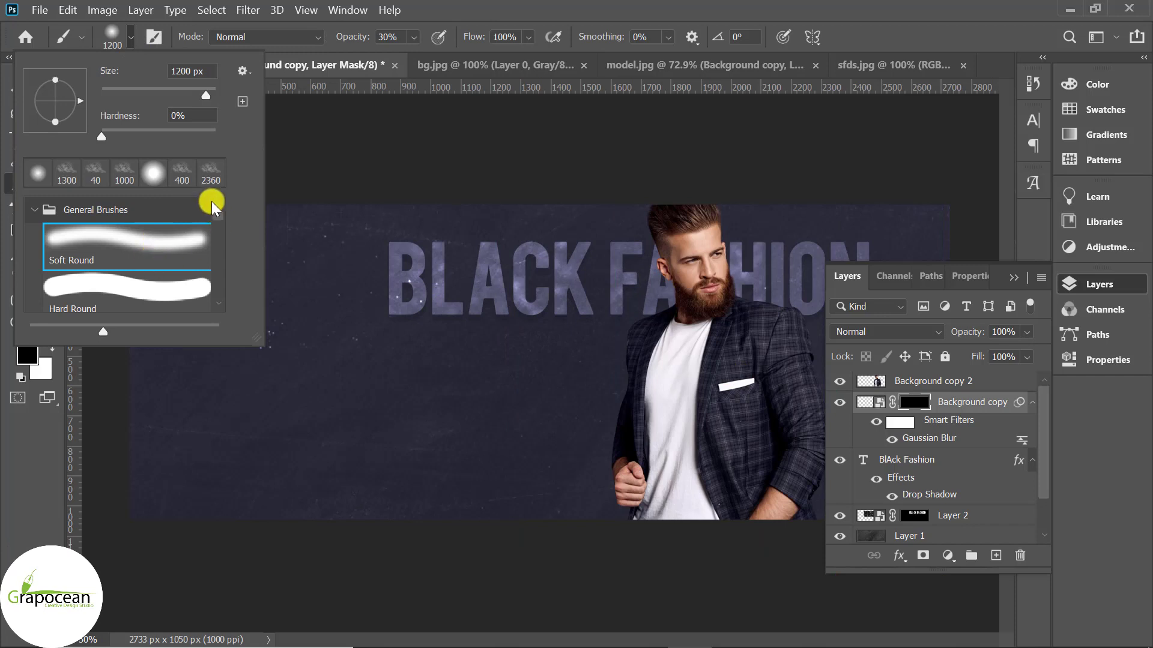
{"action": "left_click", "coordinate": [636, 327]}
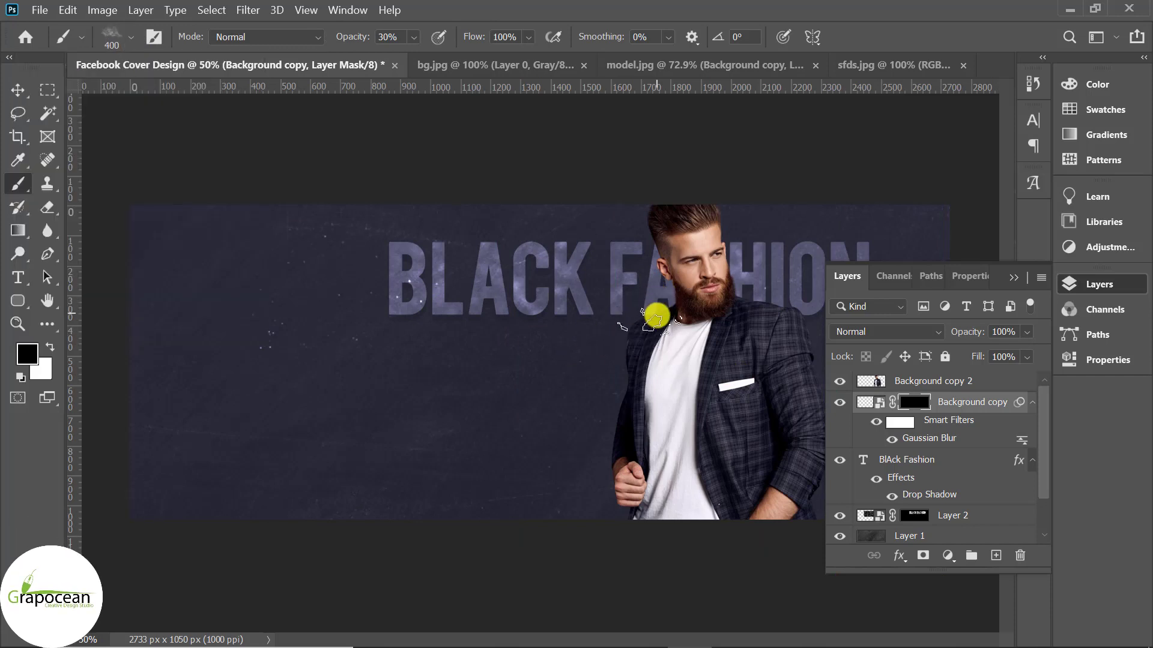
{"action": "key", "text": "x"}
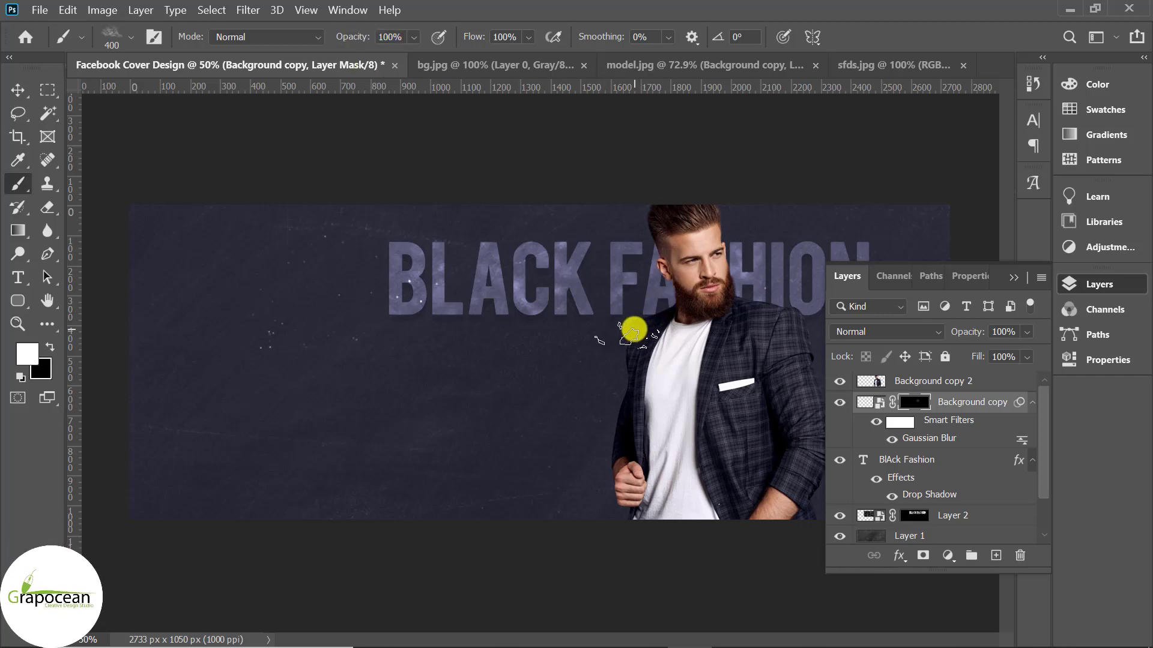
{"action": "scroll", "coordinate": [442, 385], "scroll_direction": "down", "scroll_amount": 3}
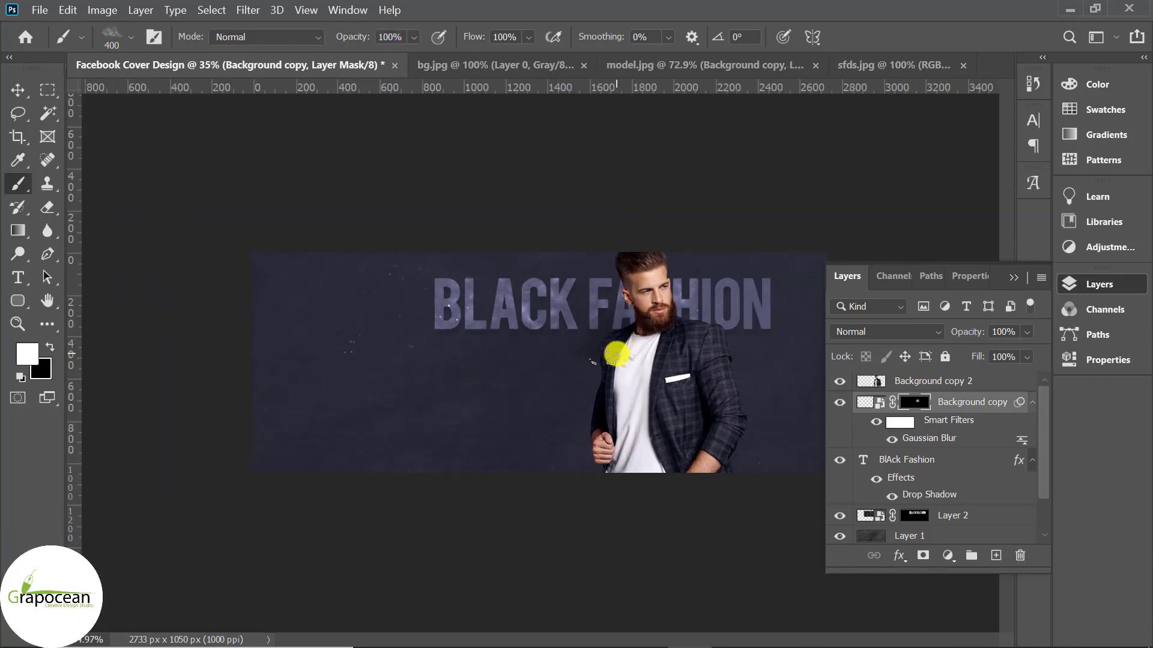
{"action": "key", "text": "bracketright"}
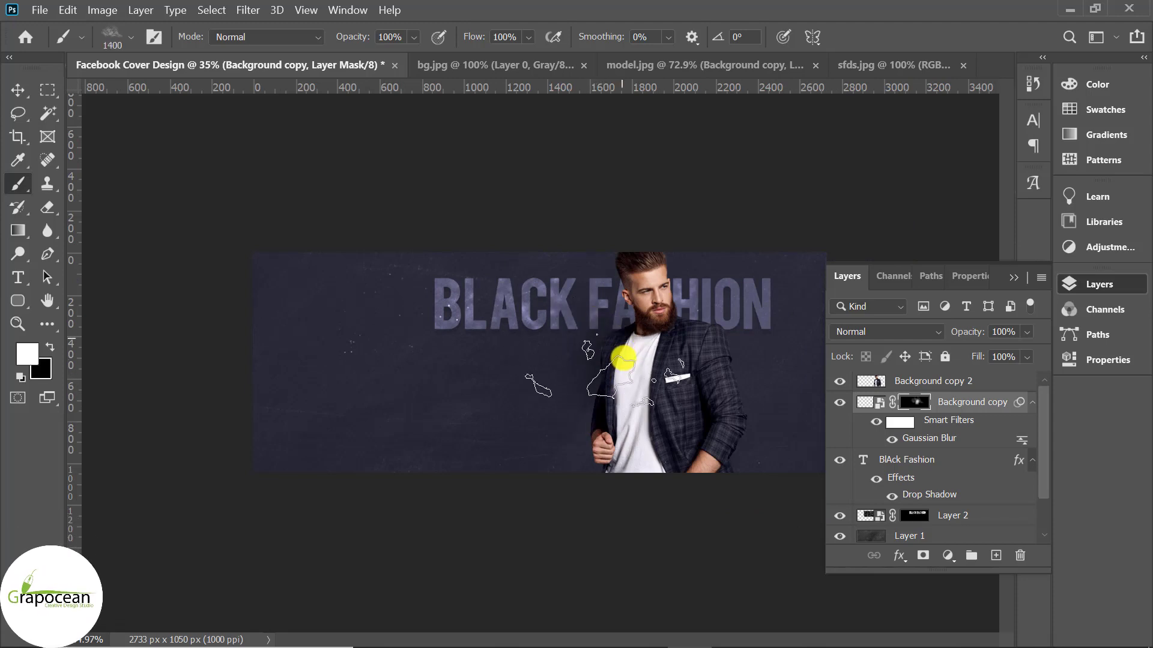
{"action": "left_click_drag", "start_coordinate": [623, 359], "coordinate": [603, 287]}
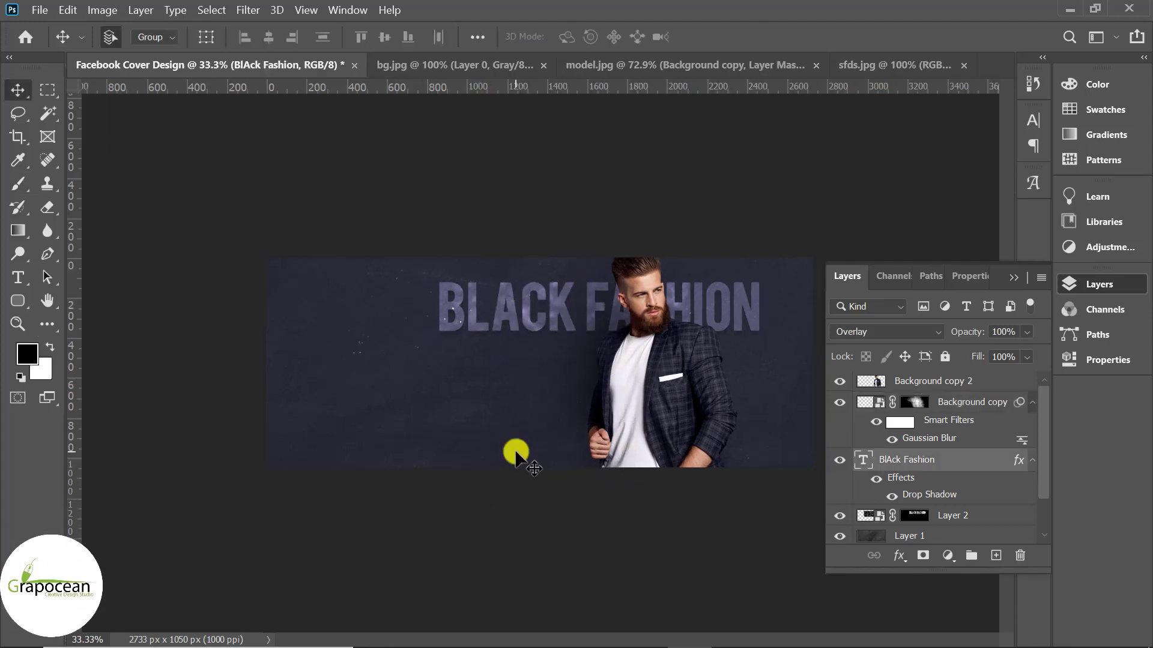
Step: Start a new text line below the title and type the MAKE LIFE tagline
{"action": "key", "text": "ctrl+plus"}
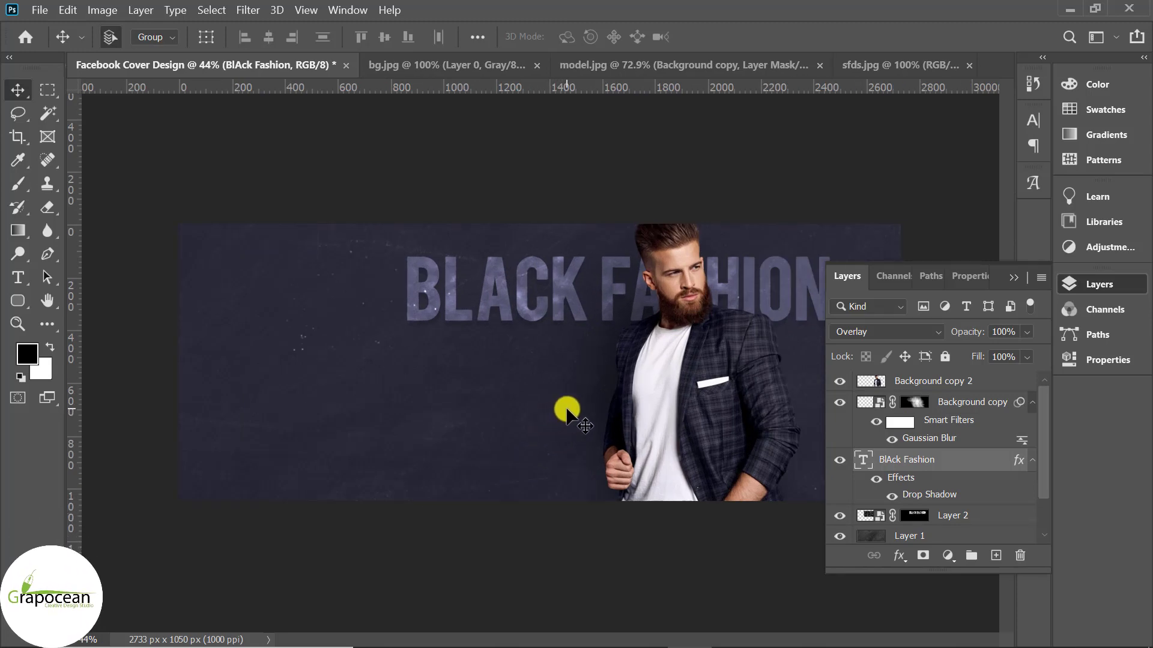
{"action": "left_click", "coordinate": [18, 278]}
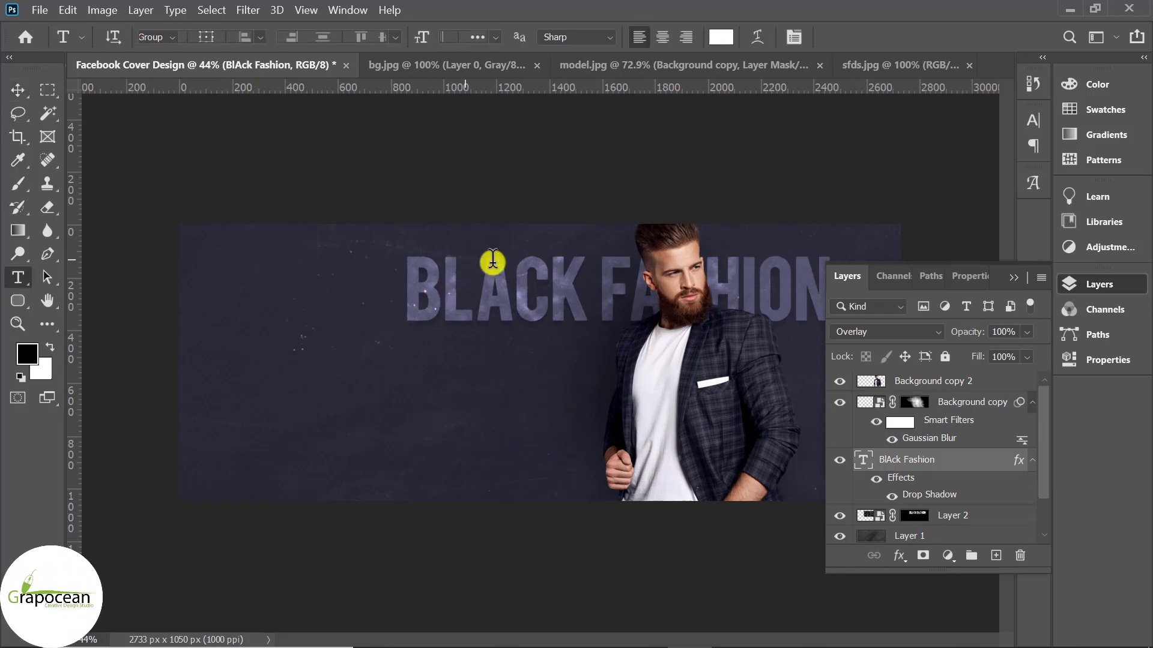
{"action": "left_click", "coordinate": [995, 555]}
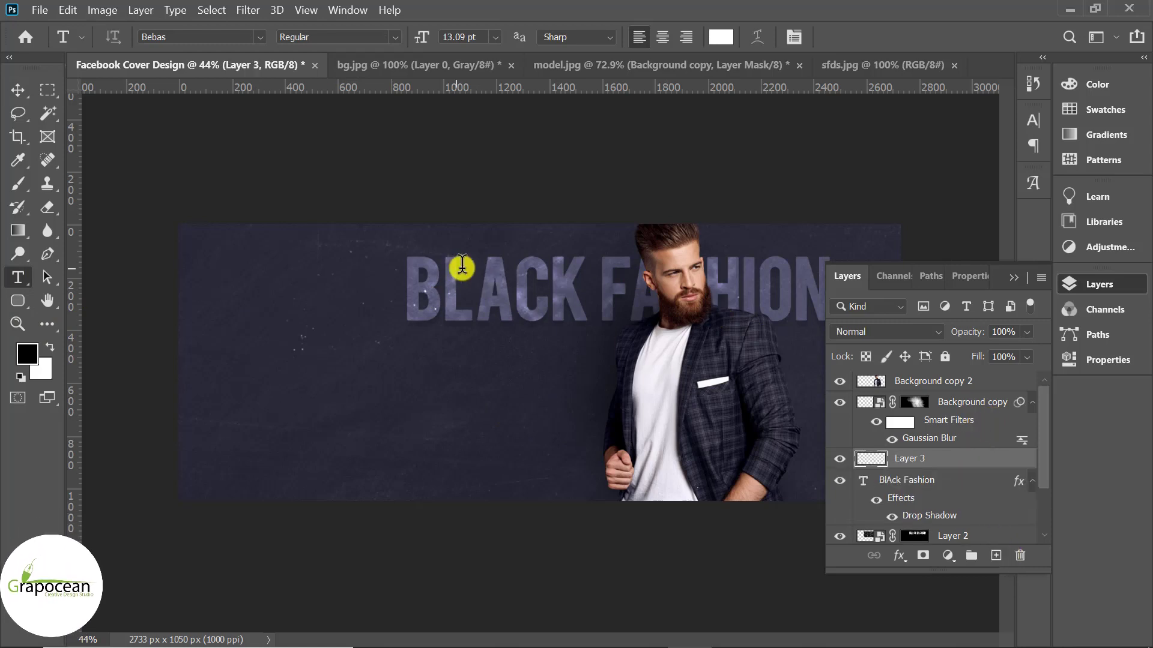
{"action": "left_click", "coordinate": [474, 279]}
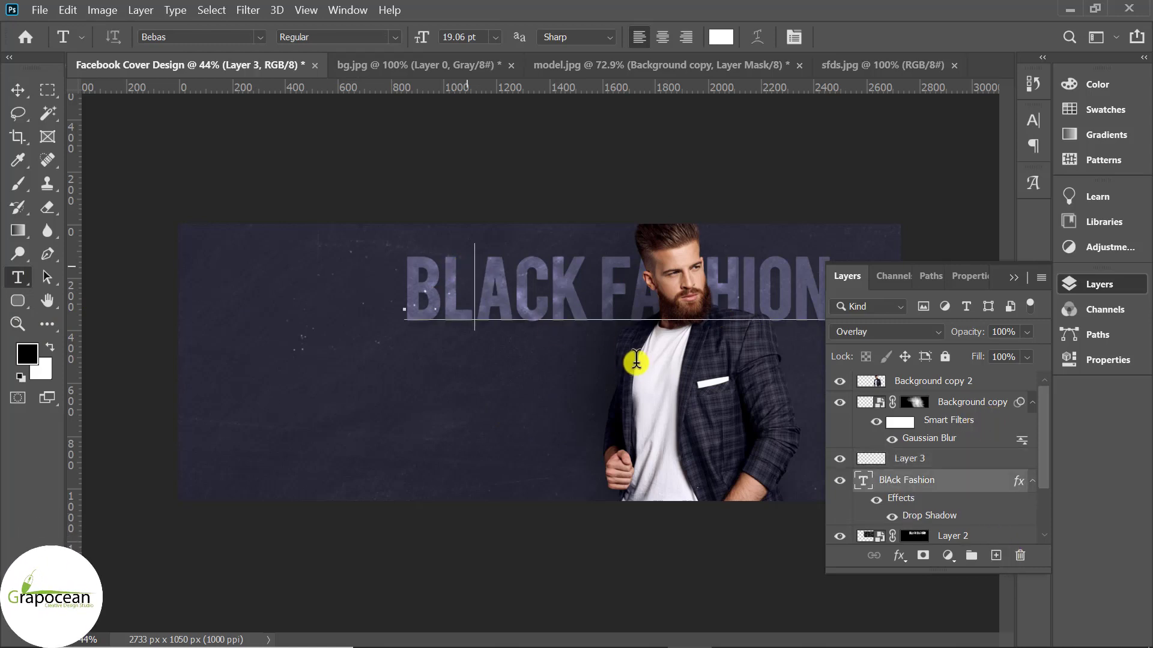
{"action": "left_click", "coordinate": [452, 383]}
{"action": "key", "text": "BackSpace"}
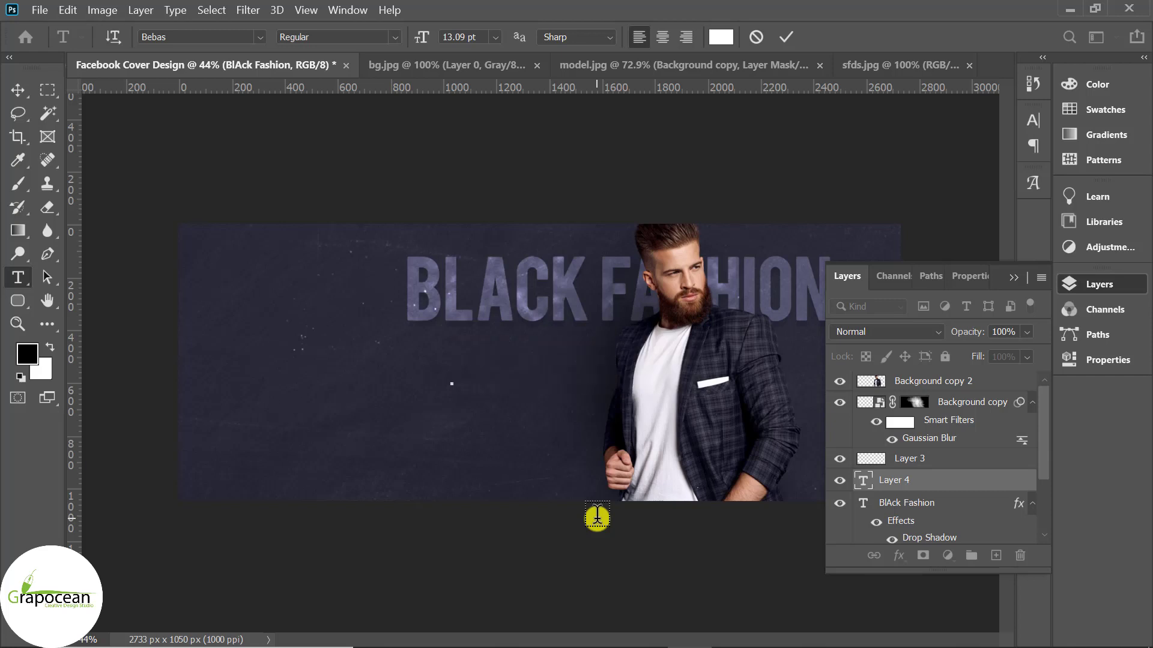
{"action": "type", "text": "MAKE LI"}
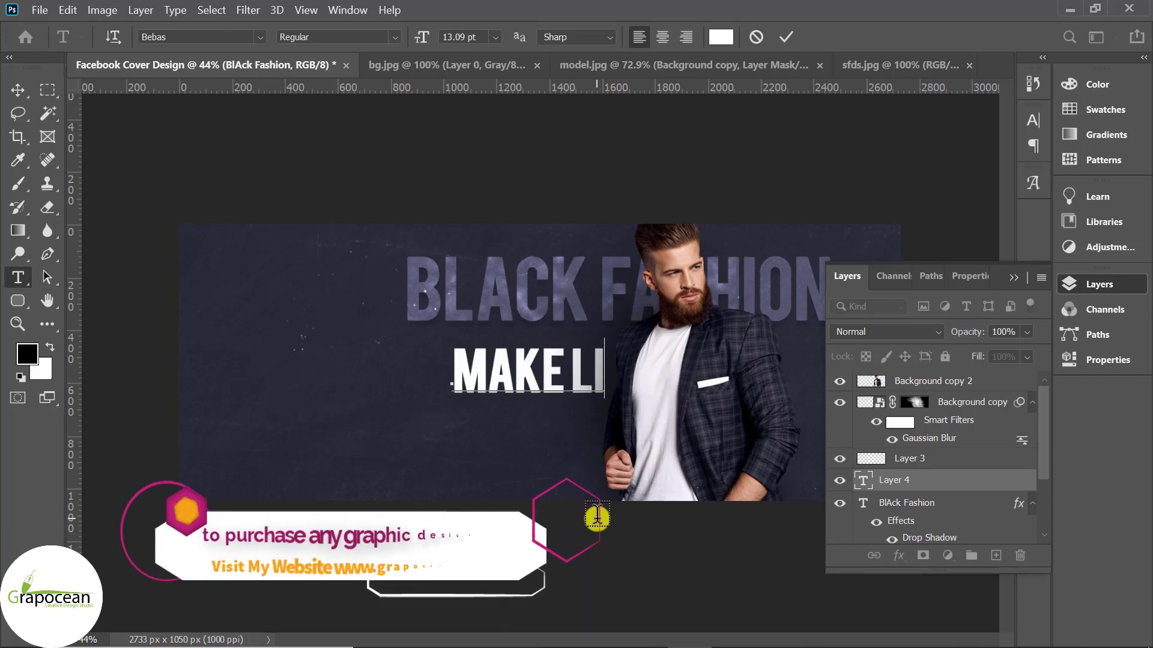
{"action": "type", "text": "F"}
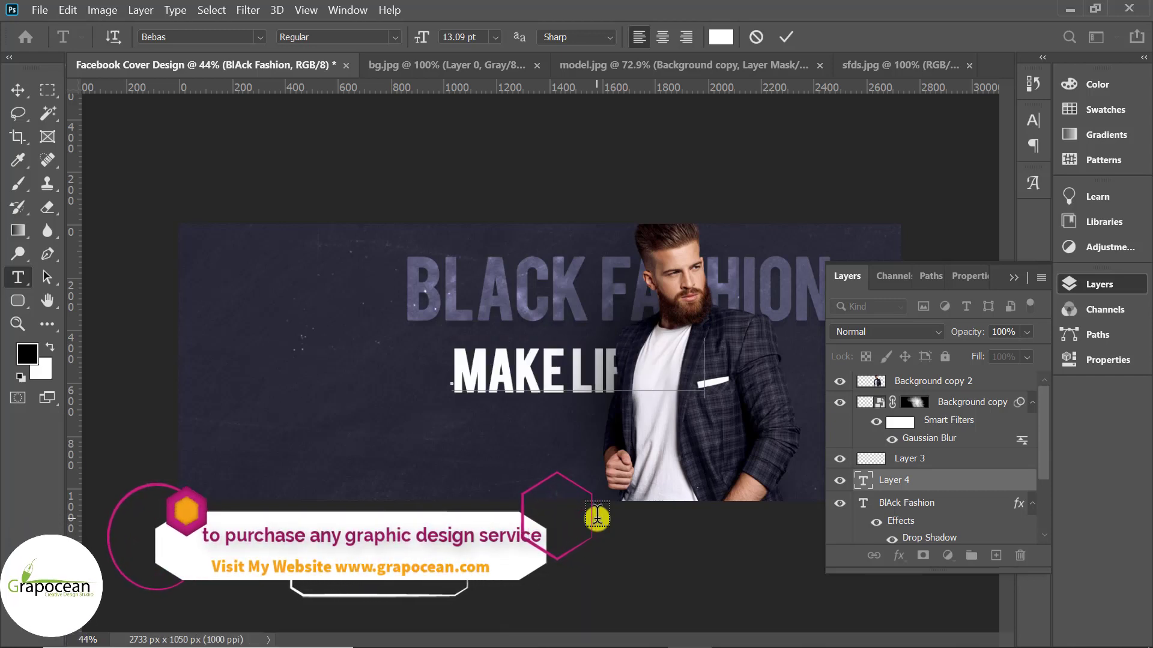
{"action": "type", "text": "E PERSONA"}
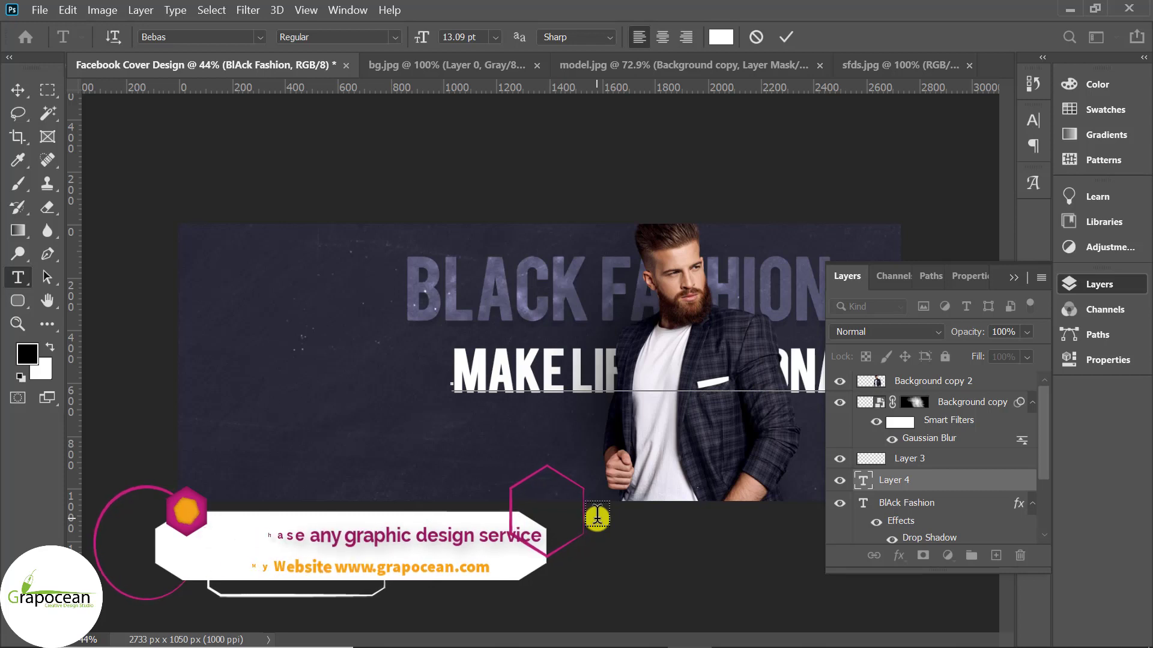
Step: Set the tagline font to Roboto at 5 pt
{"action": "key", "text": "ctrl+minus"}
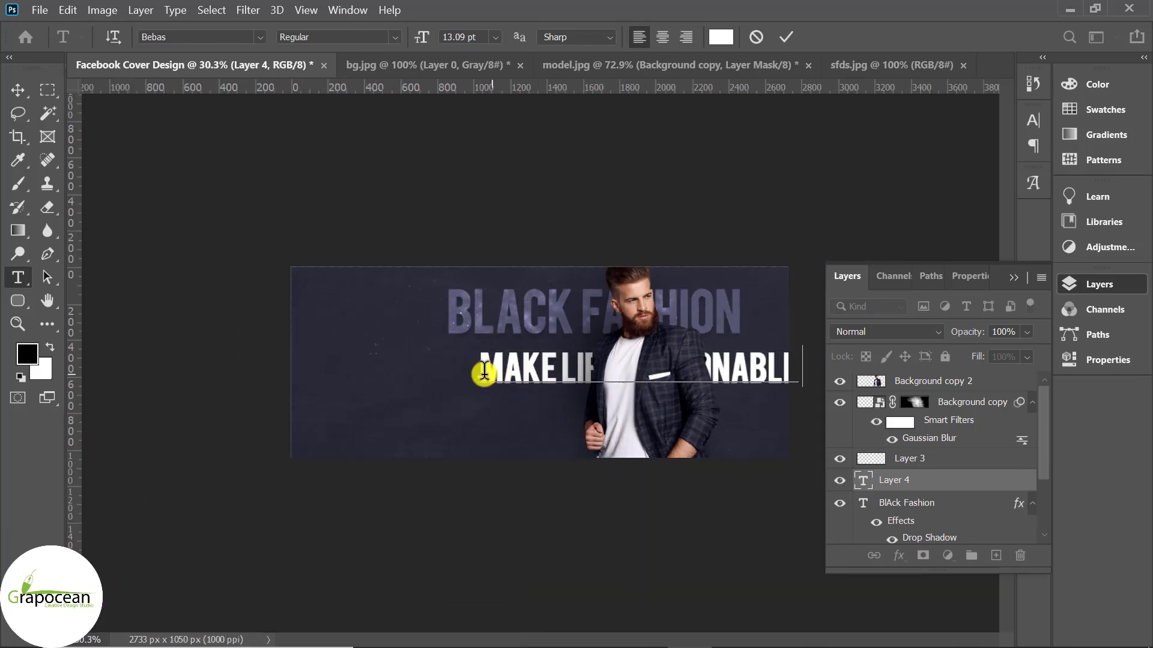
{"action": "left_click_drag", "start_coordinate": [478, 370], "coordinate": [1018, 391]}
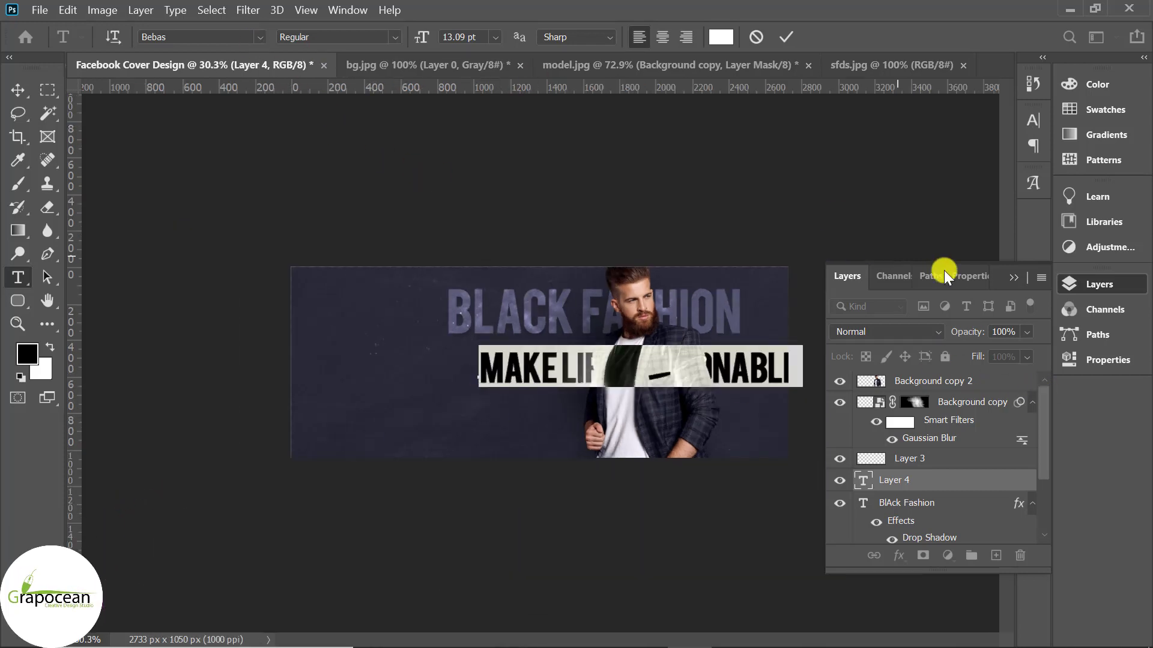
{"action": "left_click", "coordinate": [1031, 121]}
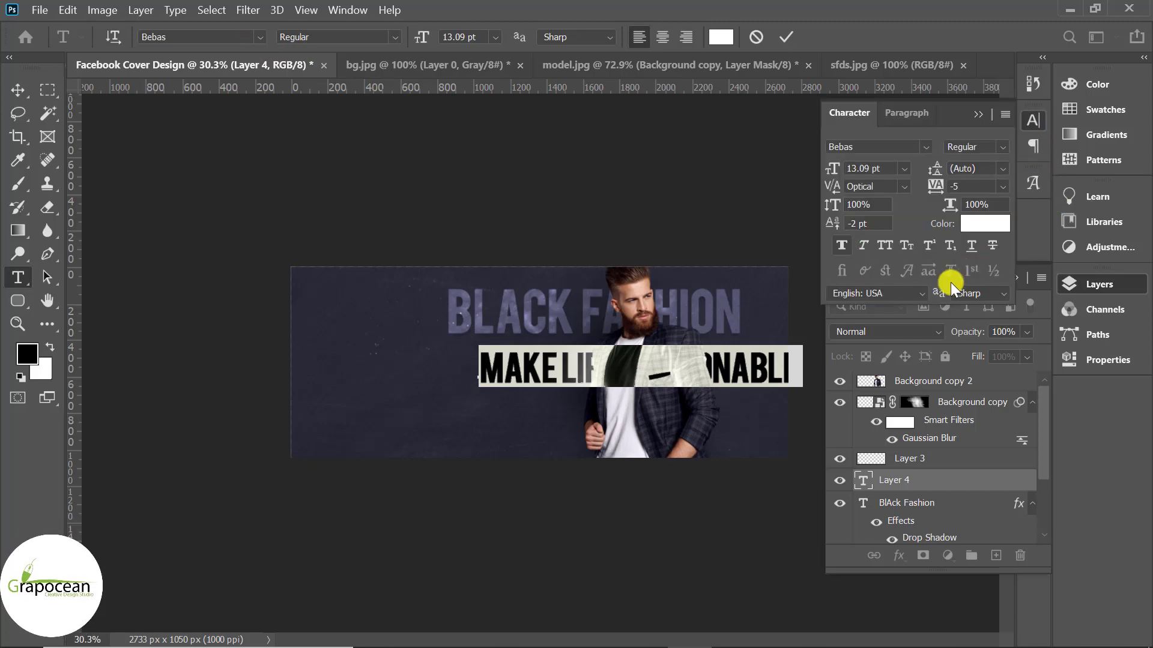
{"action": "left_click", "coordinate": [258, 35]}
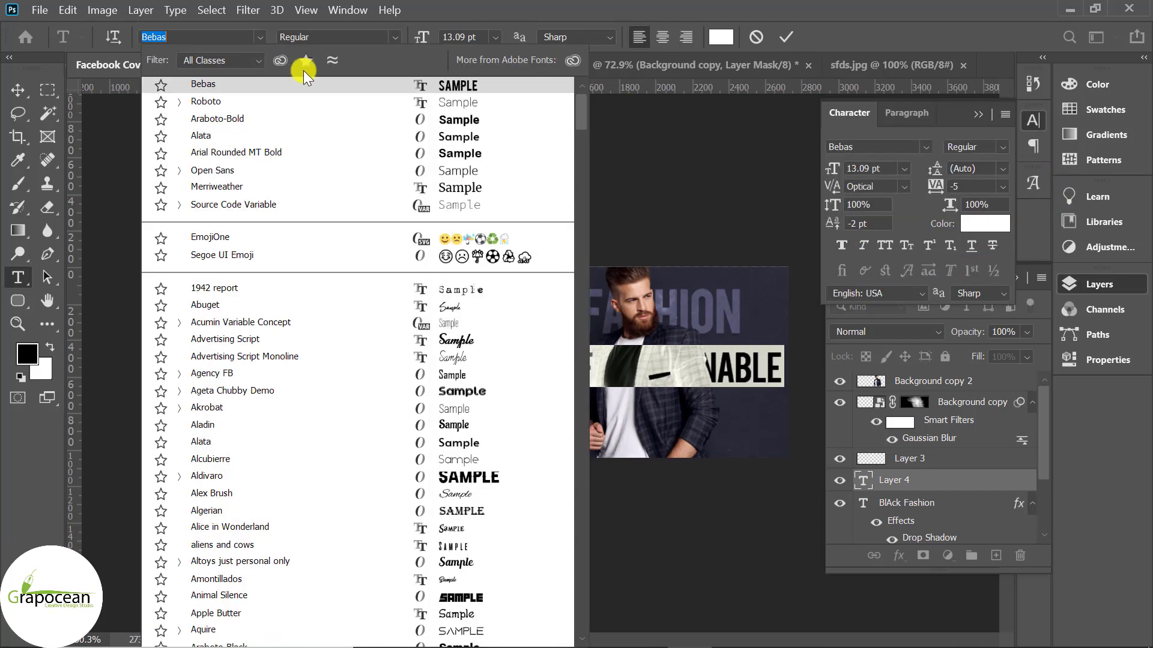
{"action": "left_click", "coordinate": [338, 104]}
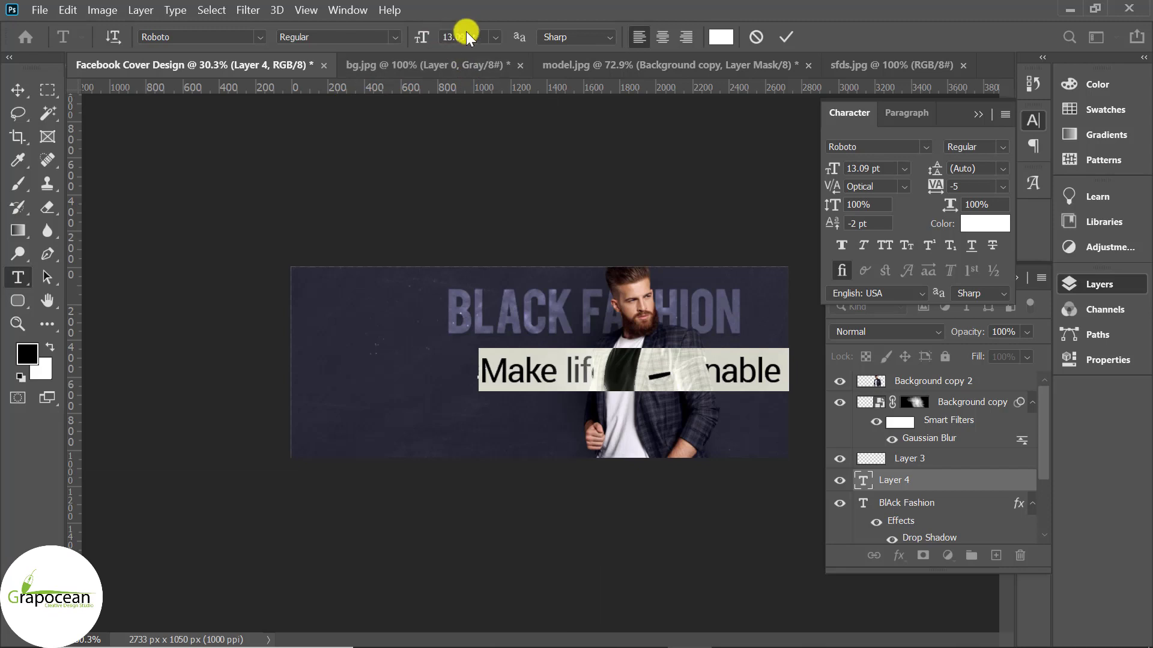
{"action": "type", "text": "5"}
{"action": "key", "text": "Return"}
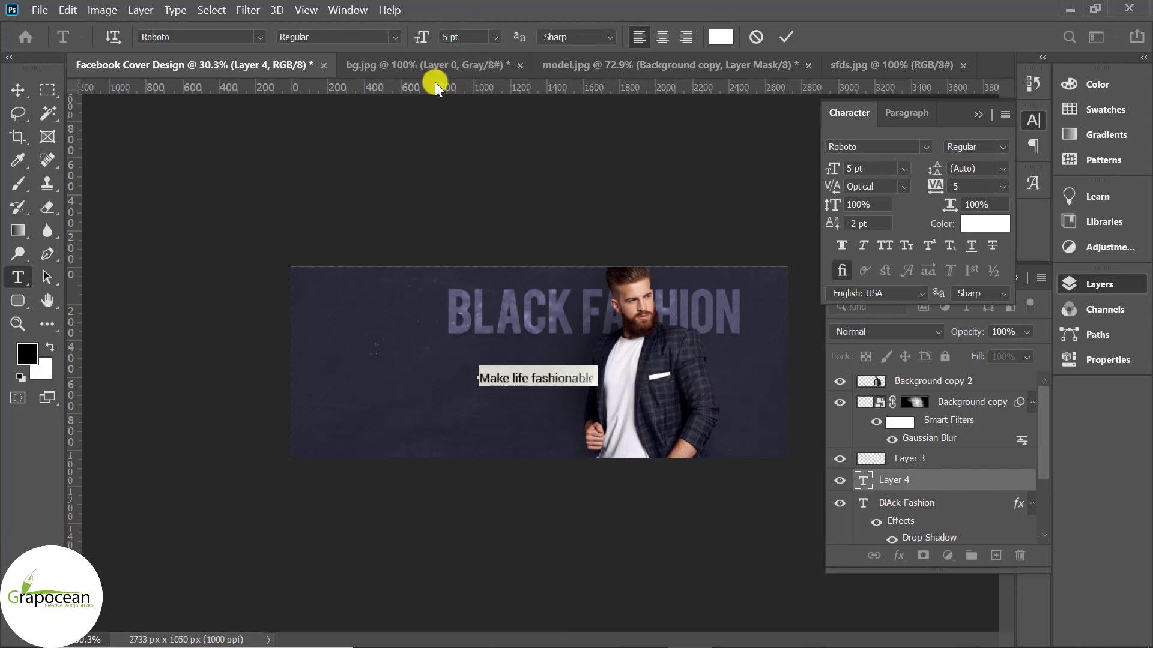
Step: Commit the tagline and move it above the BLACK FASHION title
{"action": "key", "text": "ctrl+Return"}
{"action": "key", "text": "v"}
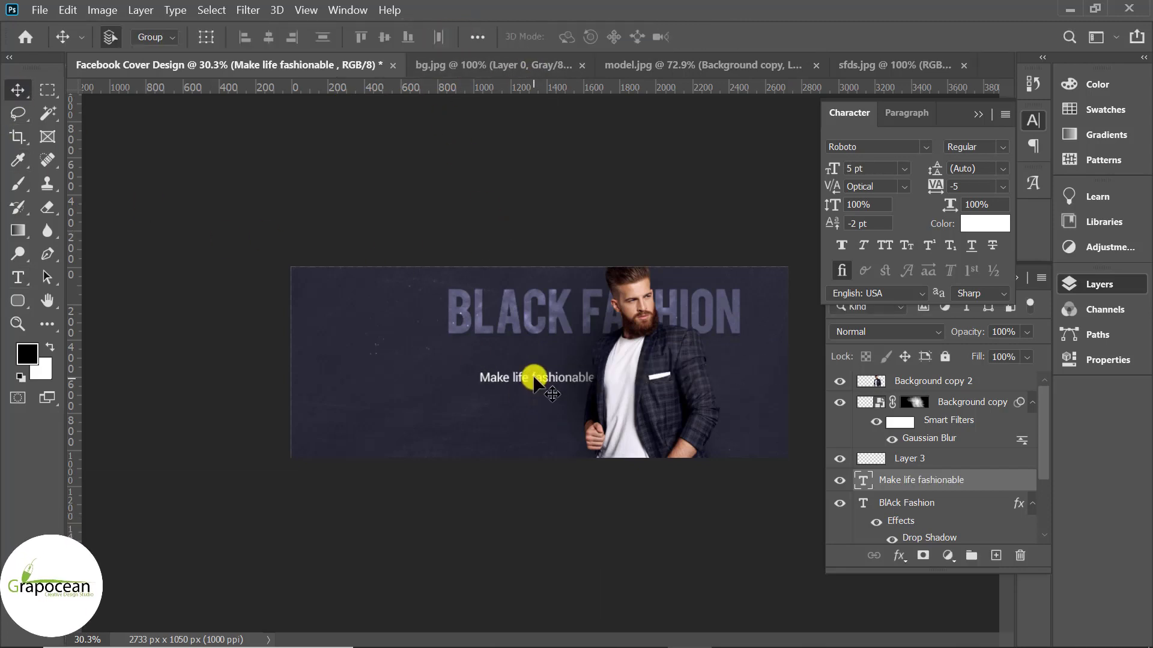
{"action": "left_click_drag", "start_coordinate": [543, 396], "coordinate": [522, 326]}
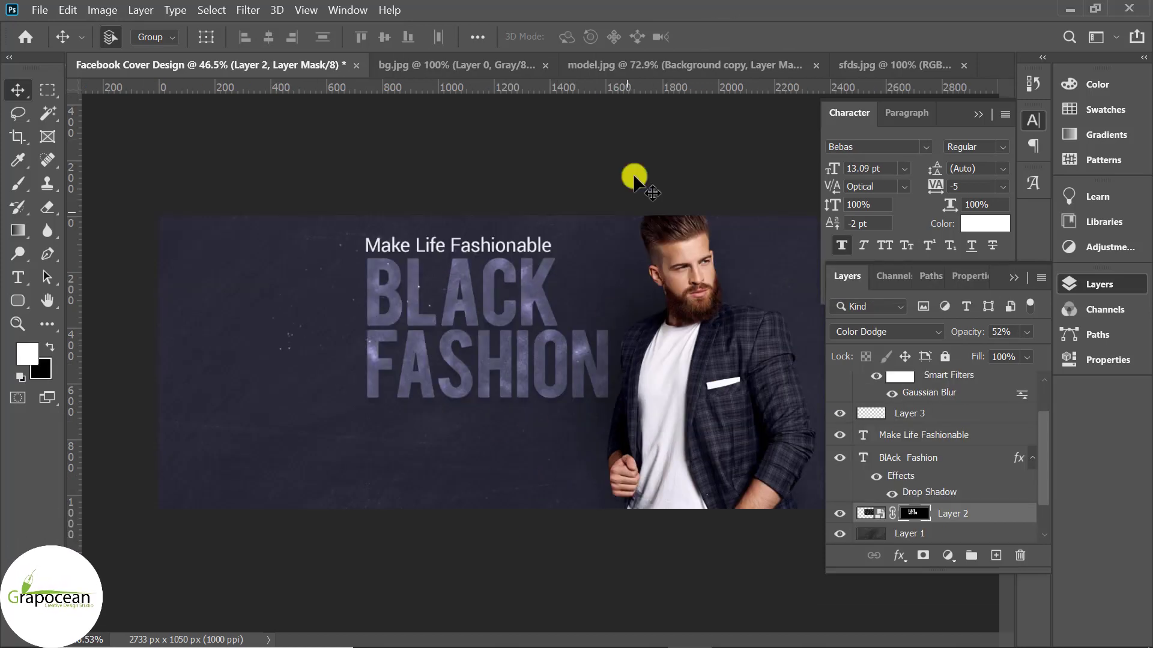
Step: Unlock the orange stroke image's background layer and try a Blend If adjustment, then cancel it
{"action": "left_click", "coordinate": [904, 62]}
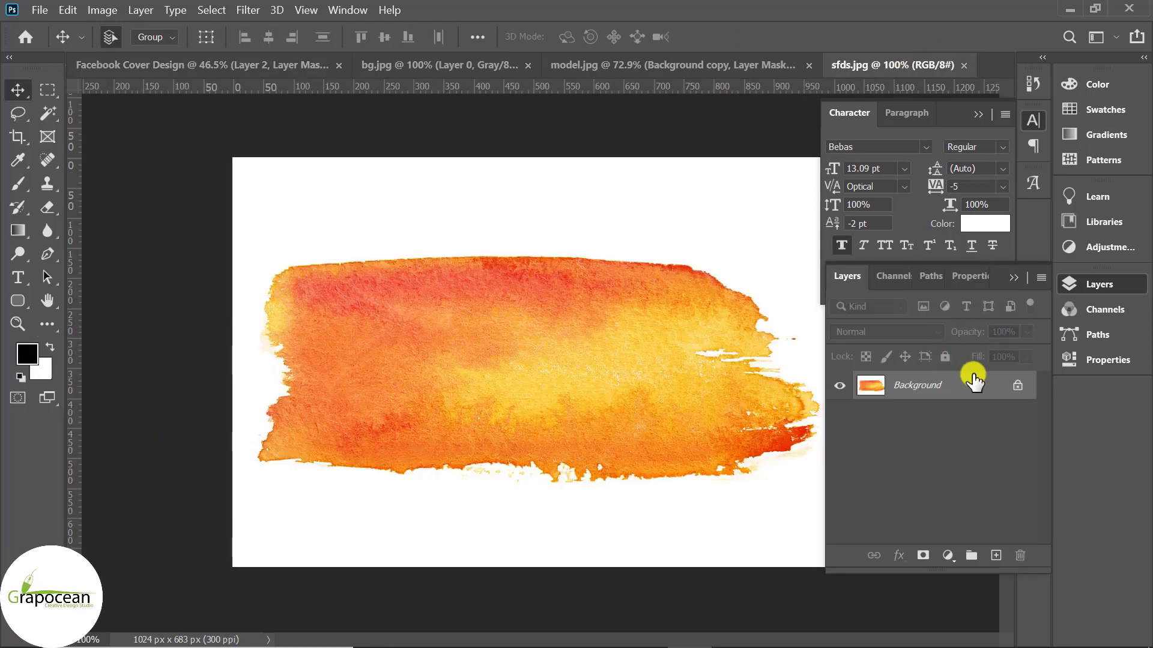
{"action": "left_click", "coordinate": [1017, 385]}
{"action": "right_click", "coordinate": [957, 386]}
{"action": "left_click", "coordinate": [789, 409]}
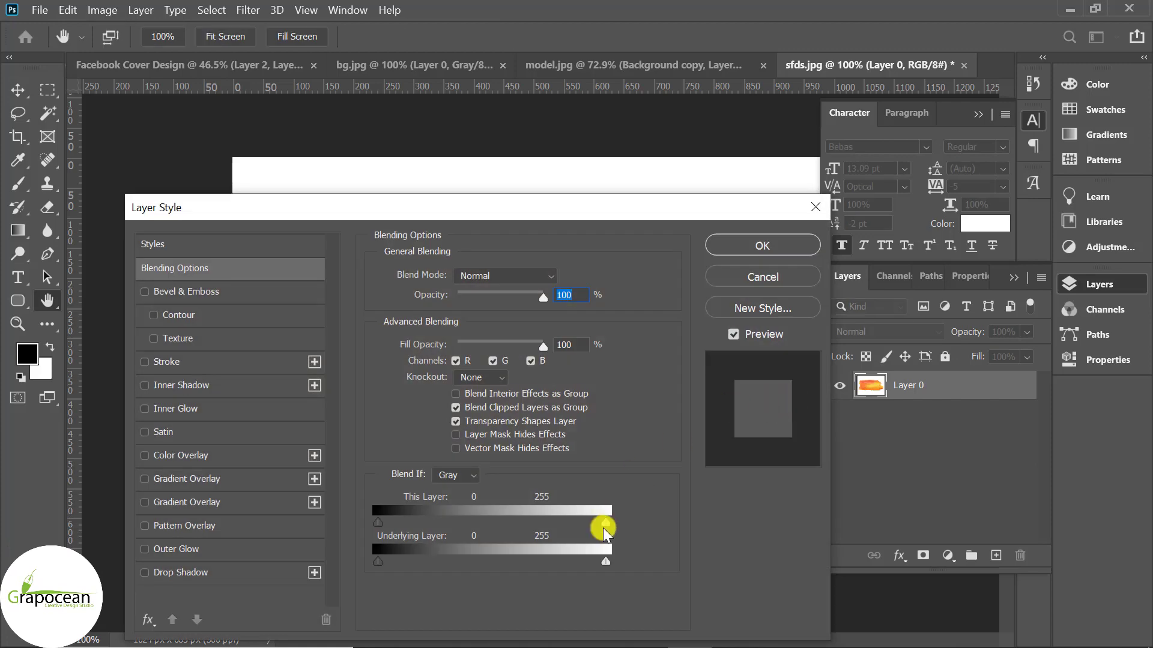
{"action": "left_click_drag", "start_coordinate": [603, 522], "coordinate": [571, 521]}
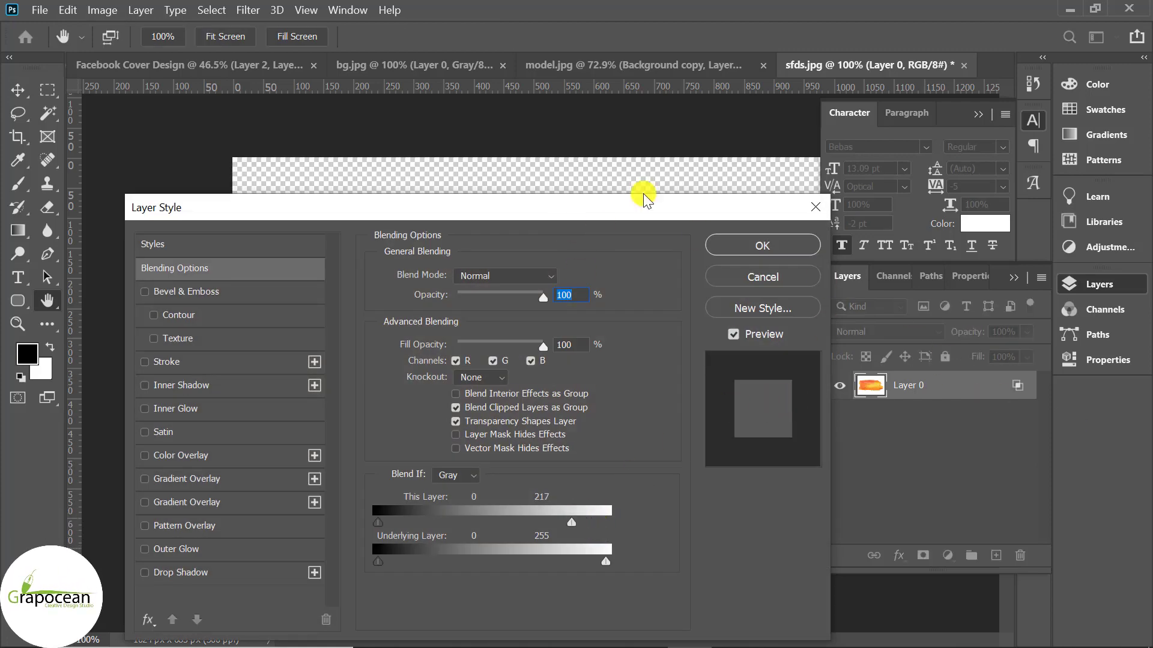
{"action": "mouse_move", "coordinate": [629, 207]}
{"action": "left_mouse_down"}
{"action": "mouse_move", "coordinate": [1149, 570]}
{"action": "mouse_move", "coordinate": [505, 368]}
{"action": "left_mouse_up"}
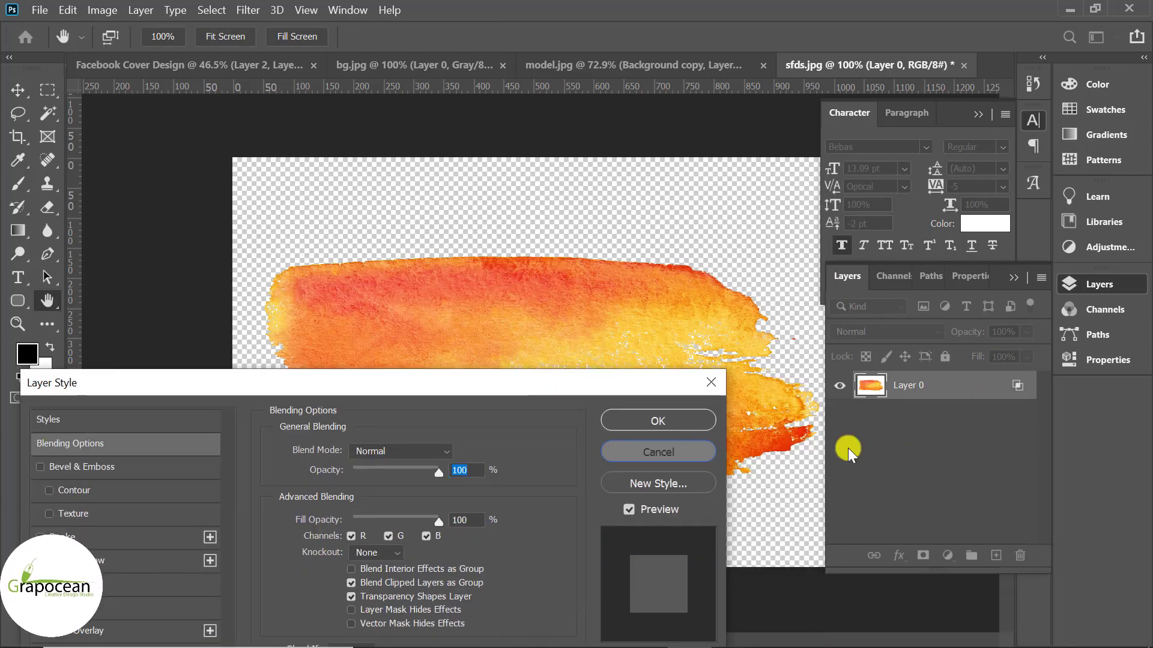
{"action": "key", "text": "Return"}
Step: Add a black solid colour fill layer
{"action": "left_click", "coordinate": [952, 564]}
{"action": "left_click", "coordinate": [1057, 238]}
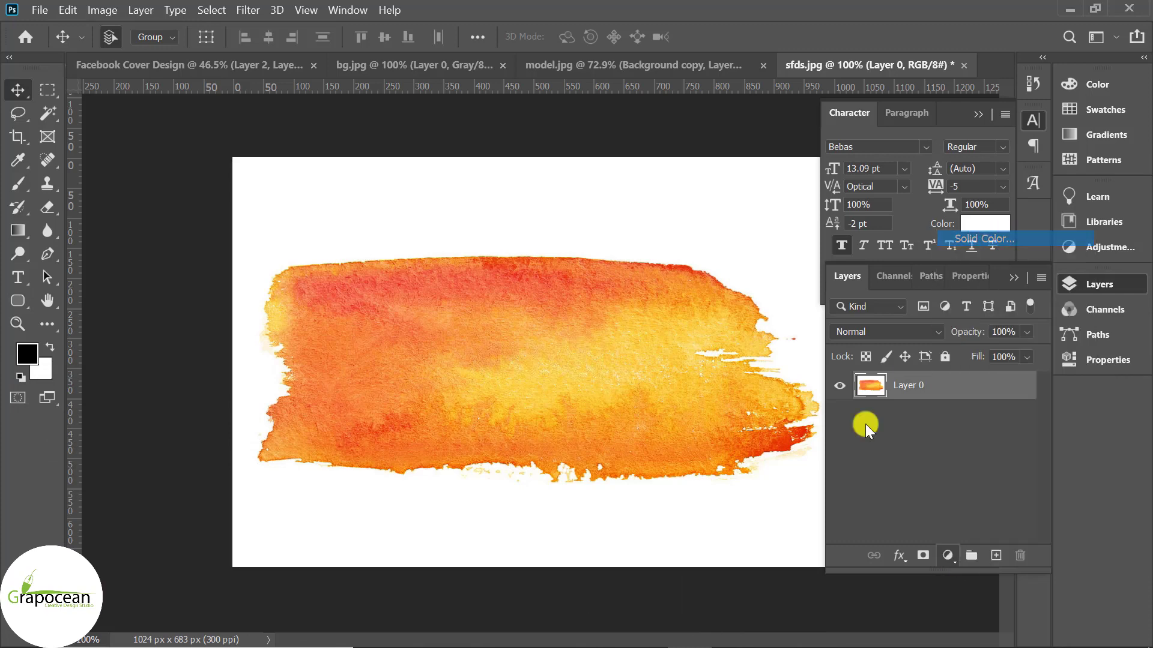
{"action": "left_click", "coordinate": [1085, 309]}
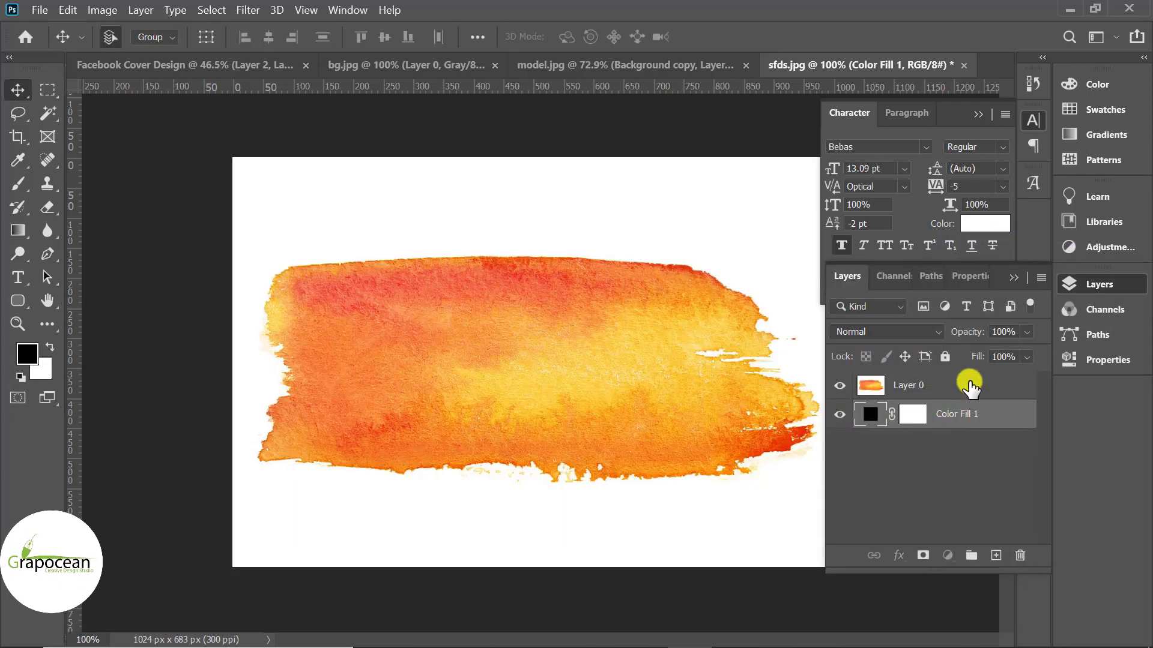
Step: Split the stroke layer's This Layer white Blend If slider so its pale background drops out
{"action": "left_click", "coordinate": [985, 386]}
{"action": "right_click", "coordinate": [985, 386]}
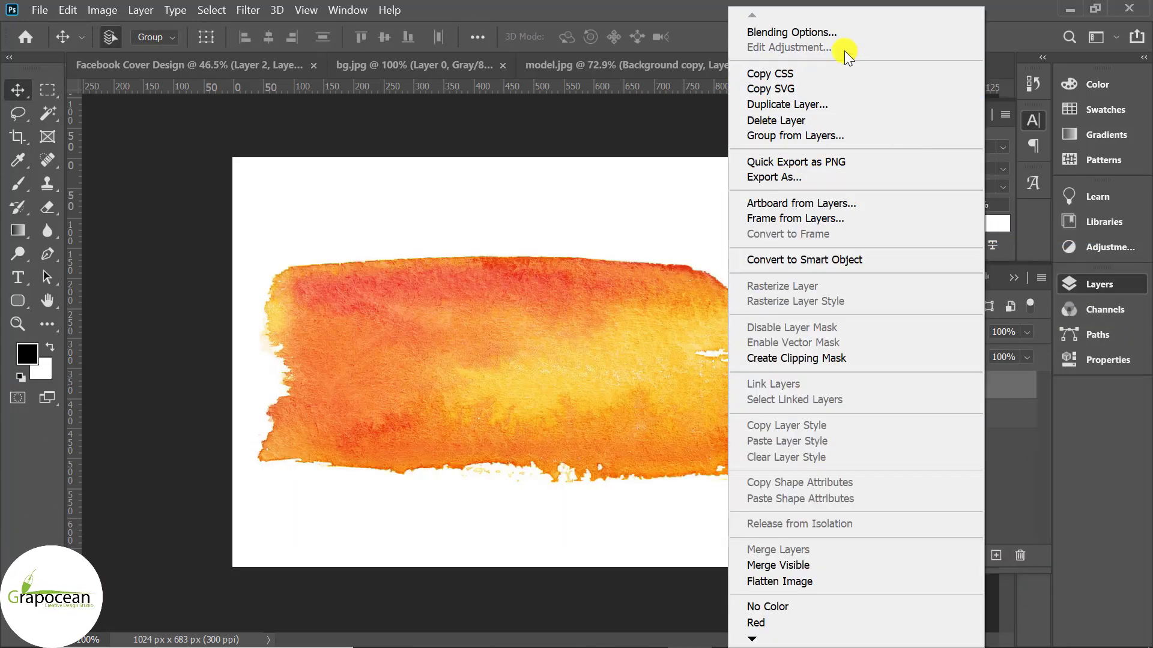
{"action": "left_click", "coordinate": [847, 31]}
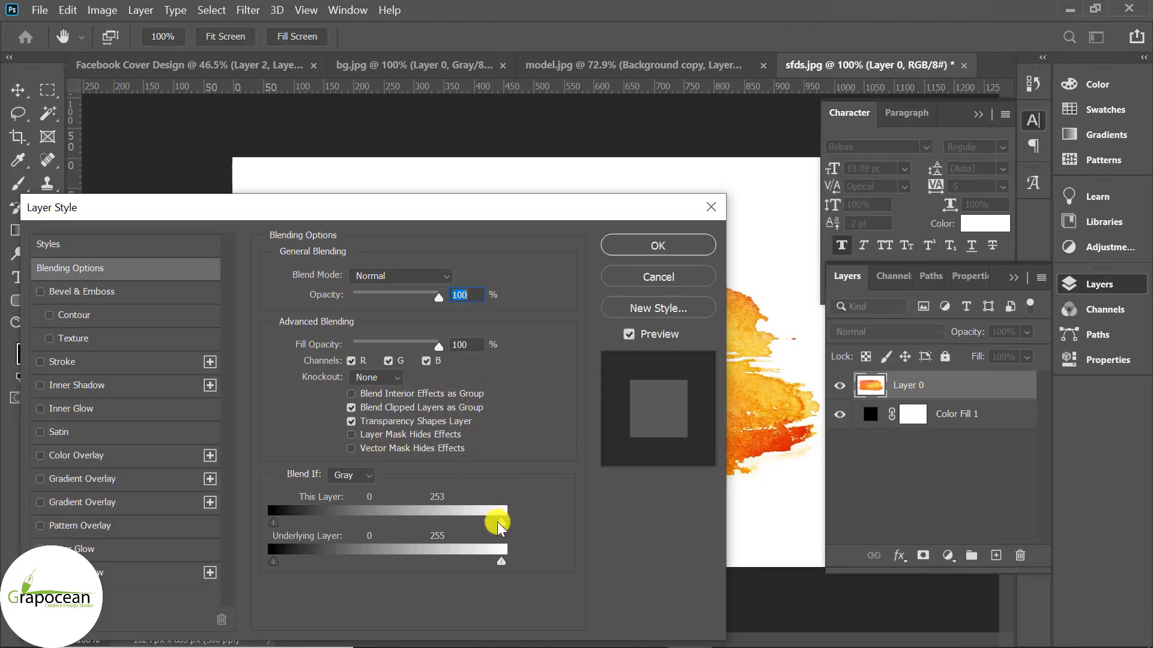
{"action": "left_click_drag", "start_coordinate": [497, 524], "coordinate": [436, 529]}
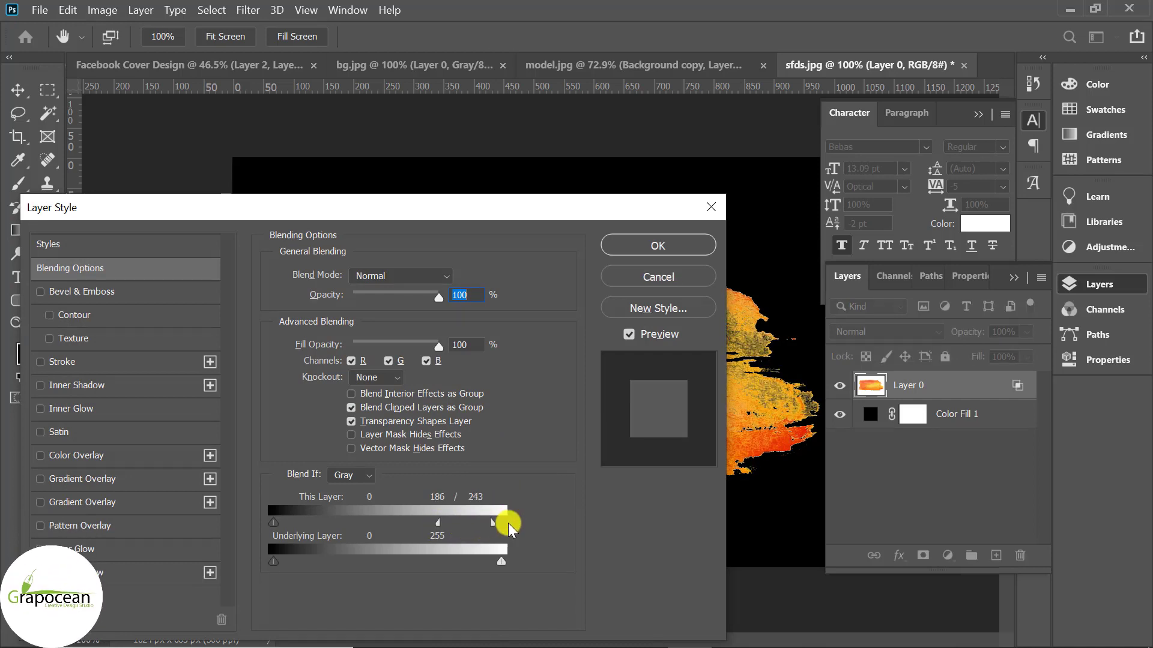
{"action": "left_click_drag", "start_coordinate": [508, 528], "coordinate": [534, 534]}
{"action": "left_click_drag", "start_coordinate": [452, 530], "coordinate": [466, 527]}
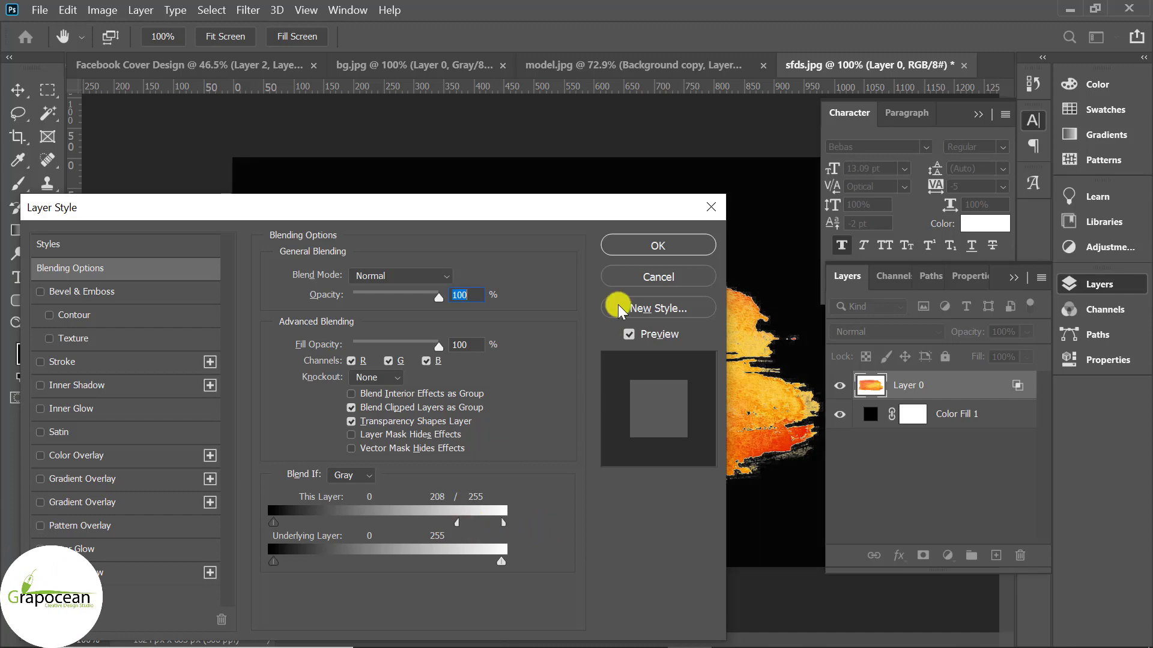
{"action": "left_click", "coordinate": [658, 246]}
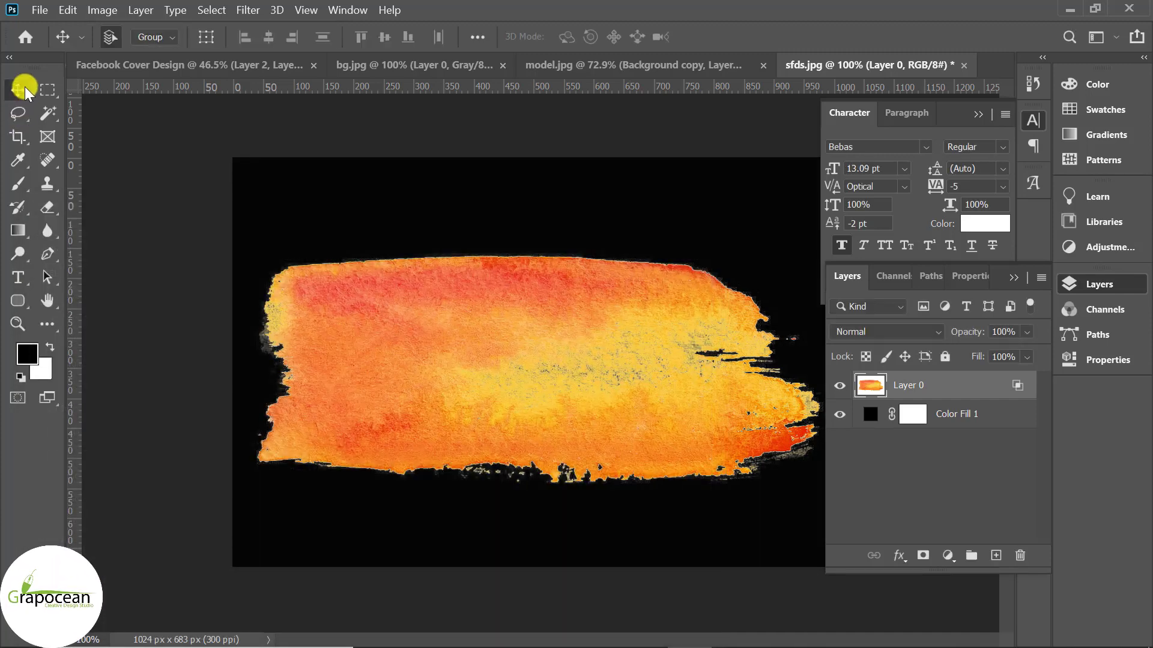
Step: Convert the orange texture layer to a smart object
{"action": "left_click_drag", "start_coordinate": [344, 244], "coordinate": [476, 275]}
{"action": "right_click", "coordinate": [921, 386]}
{"action": "left_click", "coordinate": [780, 262]}
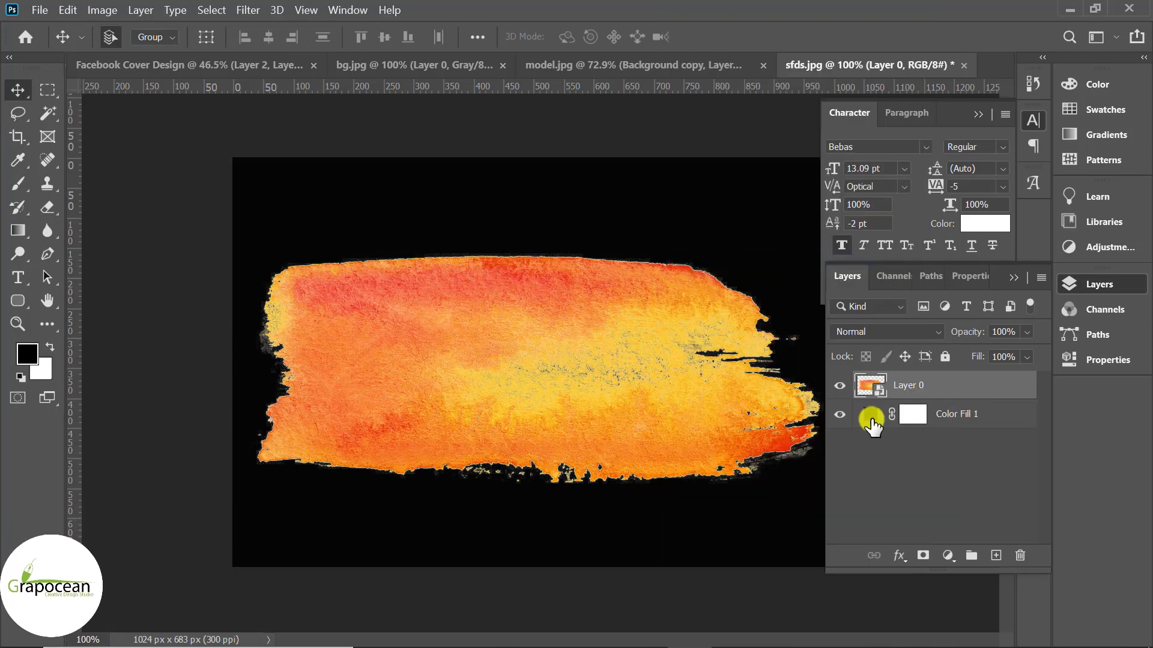
Step: Drag the stroke into the Facebook cover and stack it below the BlAck Fashion layer
{"action": "mouse_move", "coordinate": [549, 282]}
{"action": "left_mouse_down"}
{"action": "mouse_move", "coordinate": [503, 466]}
{"action": "mouse_move", "coordinate": [471, 373]}
{"action": "mouse_move", "coordinate": [468, 303]}
{"action": "left_mouse_up"}
{"action": "scroll", "coordinate": [510, 464], "scroll_direction": "up", "scroll_amount": 3}
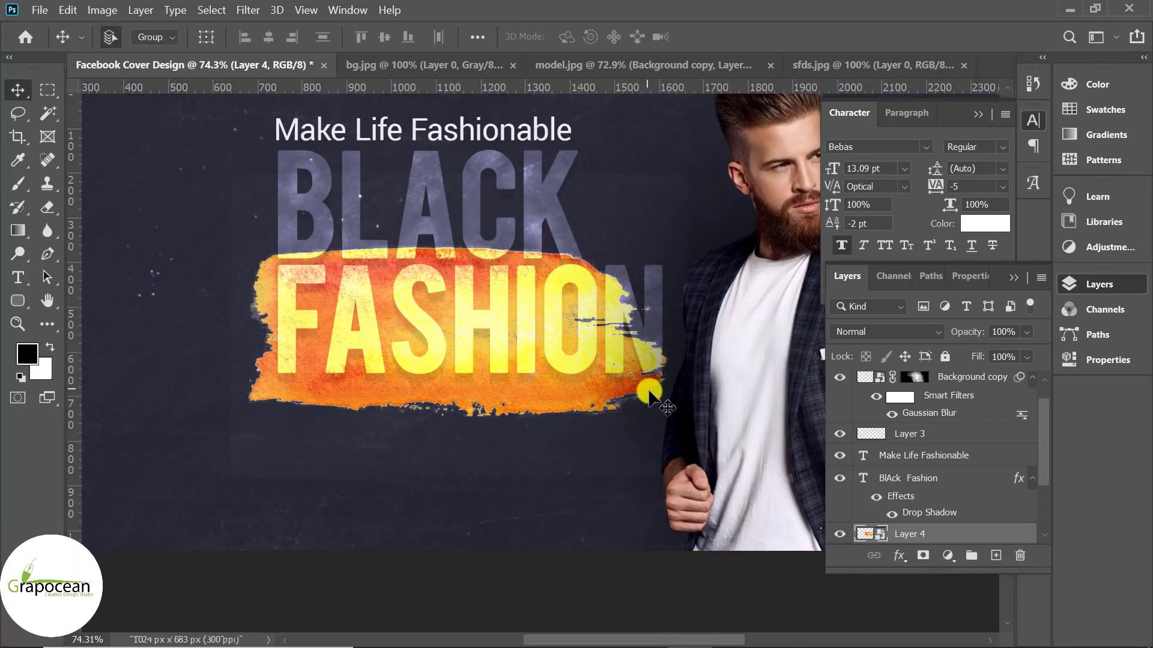
{"action": "scroll", "coordinate": [987, 480], "scroll_direction": "down", "scroll_amount": 2}
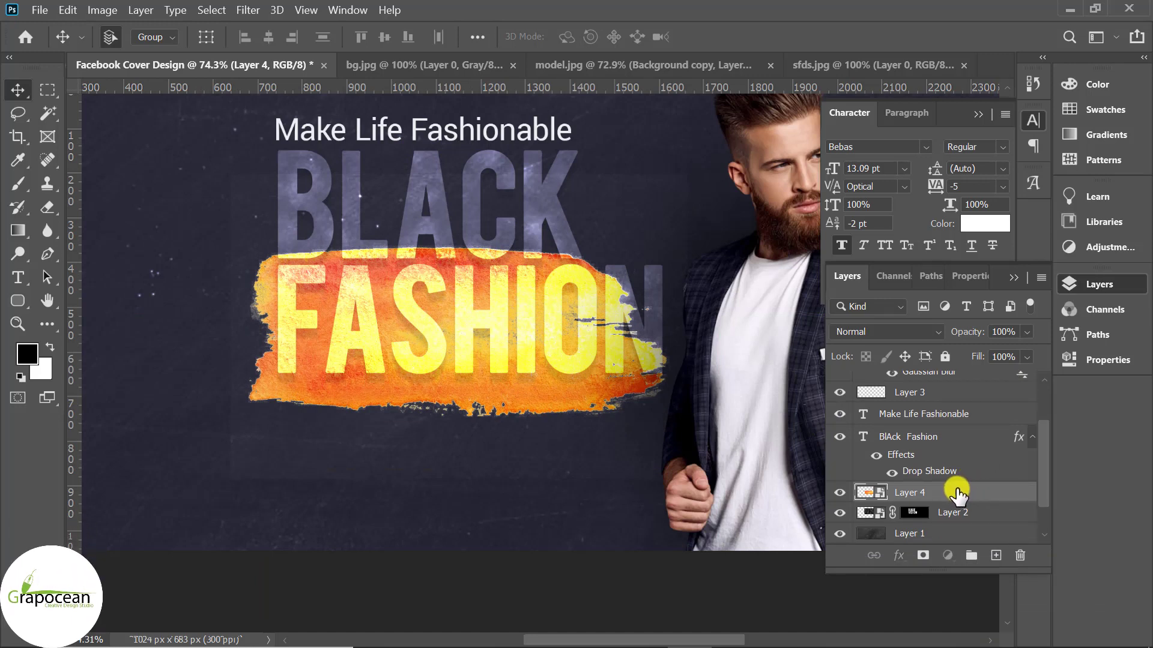
{"action": "left_click_drag", "start_coordinate": [954, 486], "coordinate": [955, 439]}
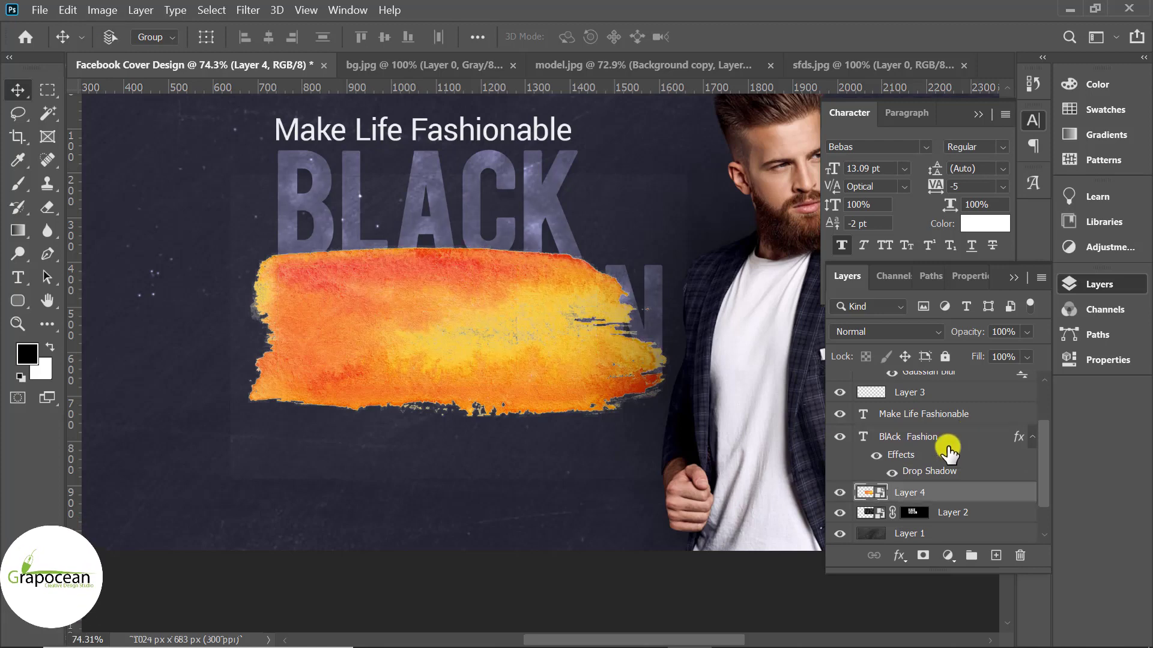
Step: Set Layer 4 to Difference blending and move it up behind BLACK
{"action": "left_click", "coordinate": [894, 331]}
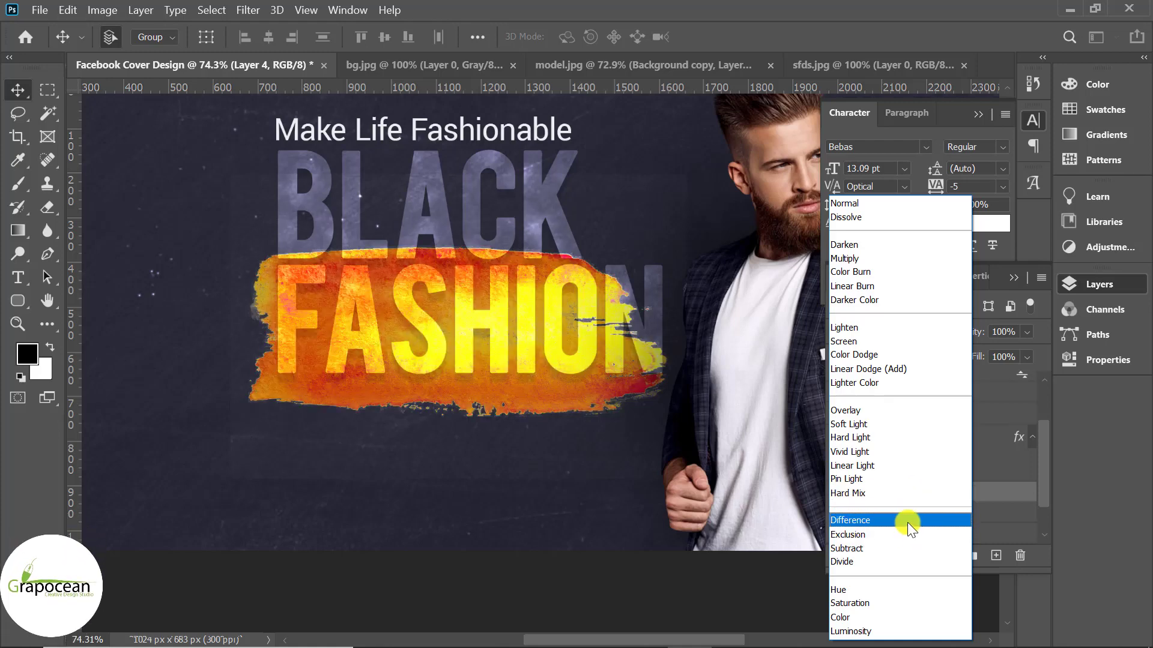
{"action": "left_click", "coordinate": [907, 522]}
{"action": "left_click_drag", "start_coordinate": [507, 347], "coordinate": [525, 317]}
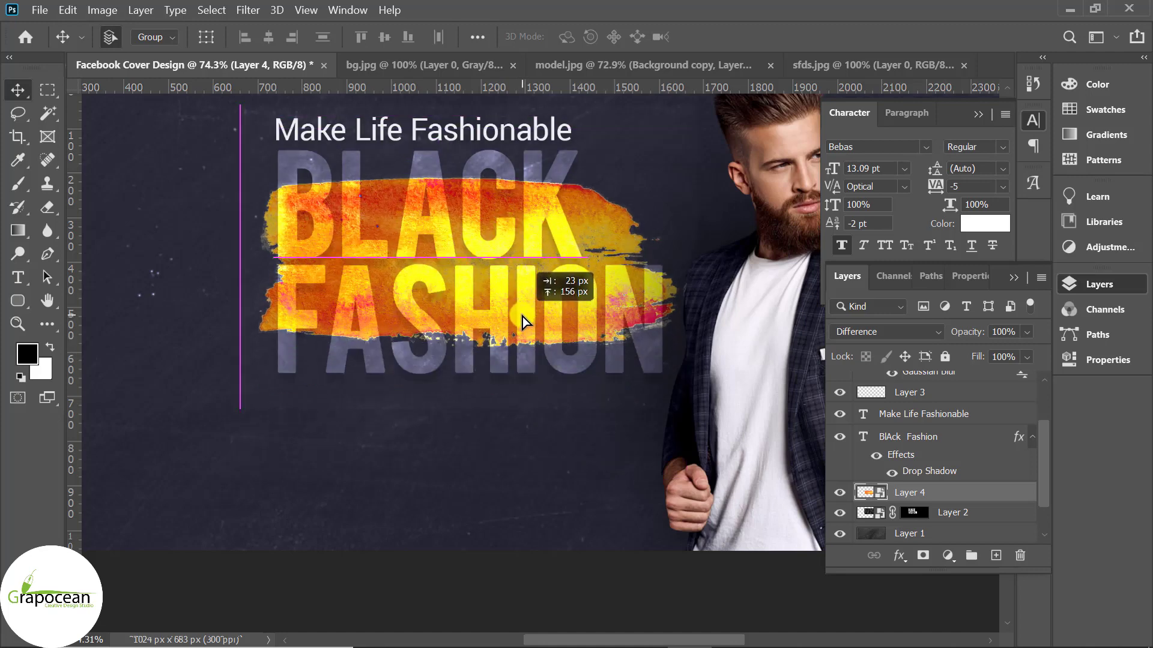
{"action": "scroll", "coordinate": [751, 408], "scroll_direction": "down", "scroll_amount": 2}
{"action": "scroll", "coordinate": [750, 408], "scroll_direction": "down", "scroll_amount": 2}
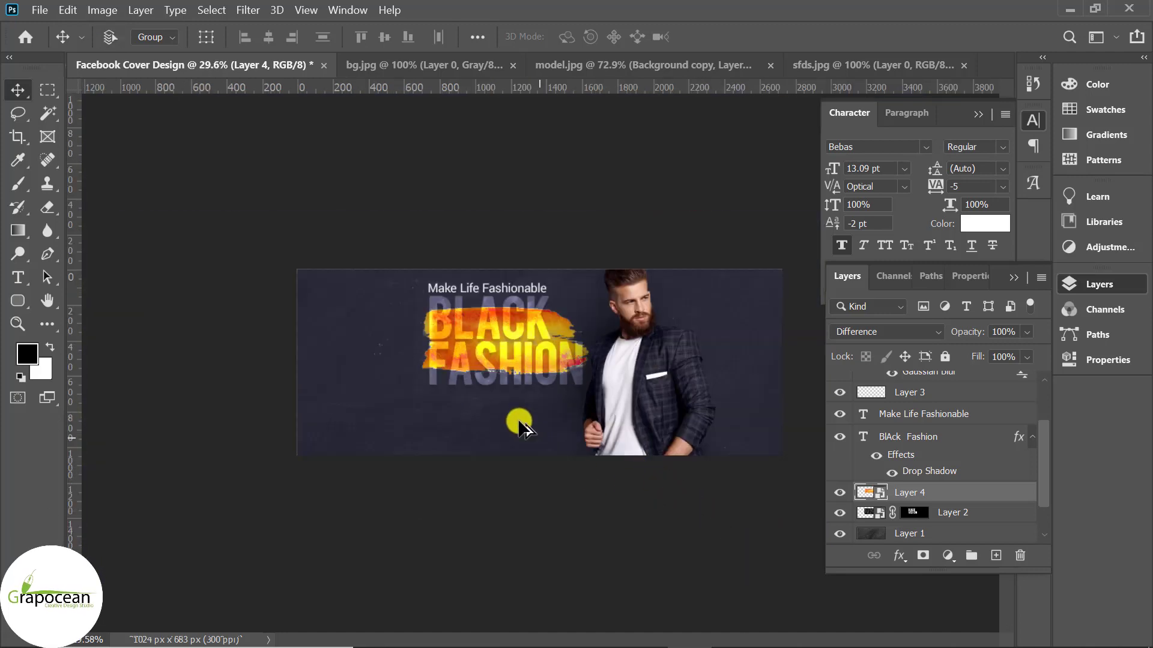
{"action": "scroll", "coordinate": [520, 425], "scroll_direction": "up", "scroll_amount": 2}
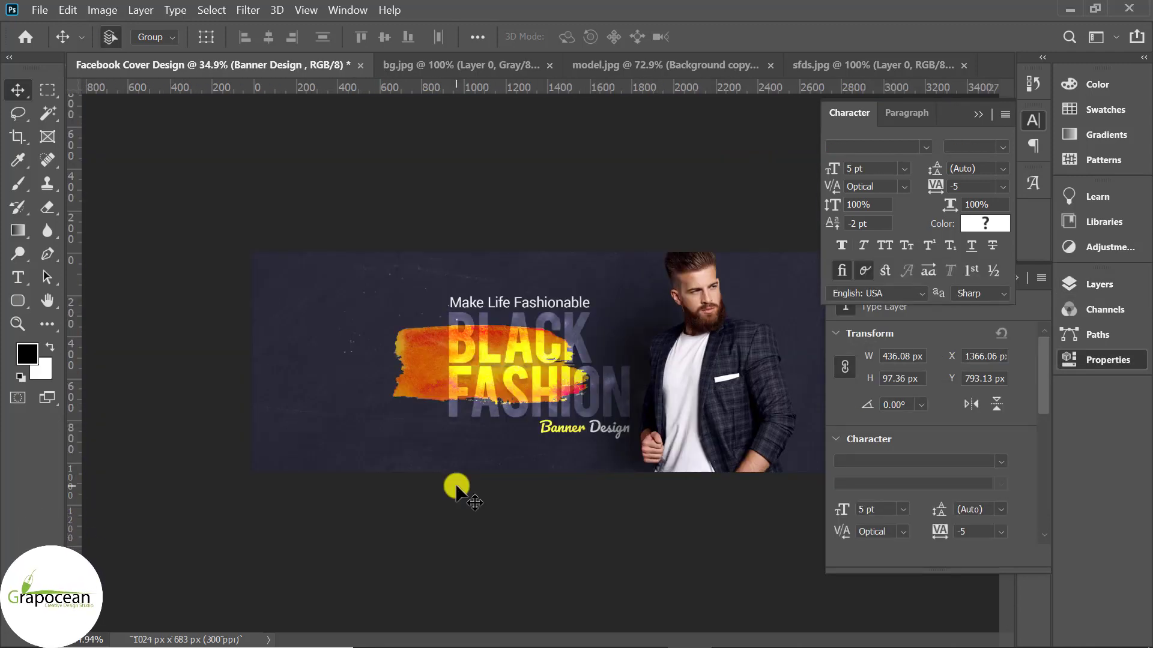
Step: Duplicate Layer 2 from the Layers list and delete Layer 2 copy's layer mask
{"action": "left_click", "coordinate": [978, 114]}
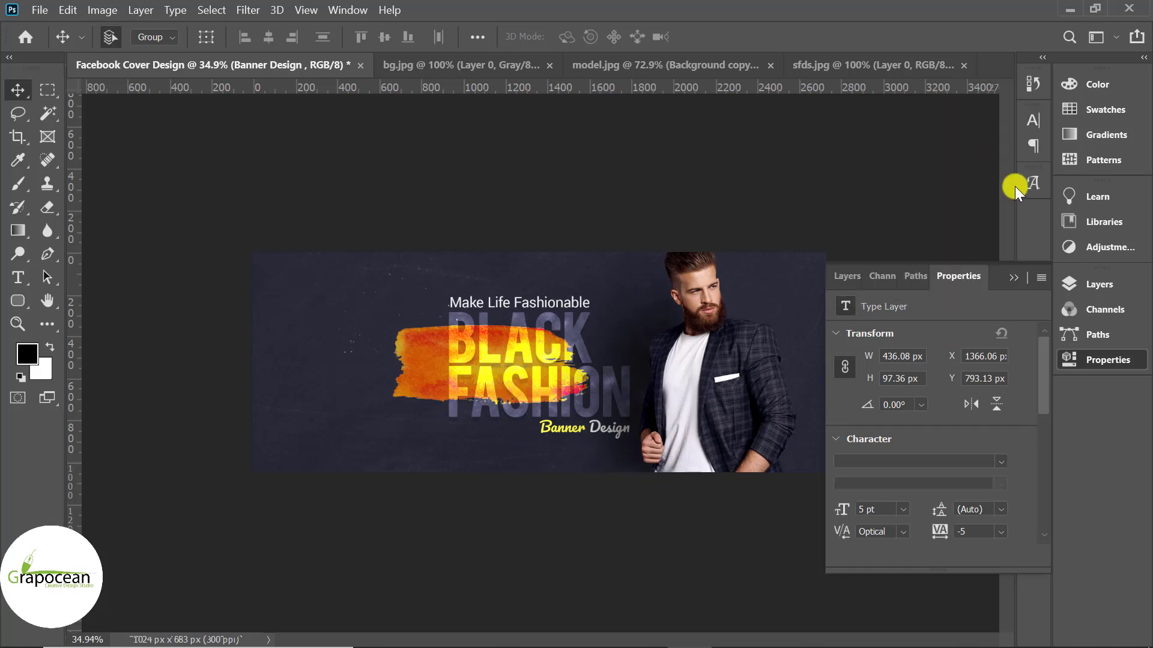
{"action": "left_click", "coordinate": [1014, 278]}
{"action": "left_click", "coordinate": [1080, 284]}
{"action": "scroll", "coordinate": [945, 468], "scroll_direction": "down", "scroll_amount": 2}
{"action": "scroll", "coordinate": [949, 480], "scroll_direction": "down", "scroll_amount": 1}
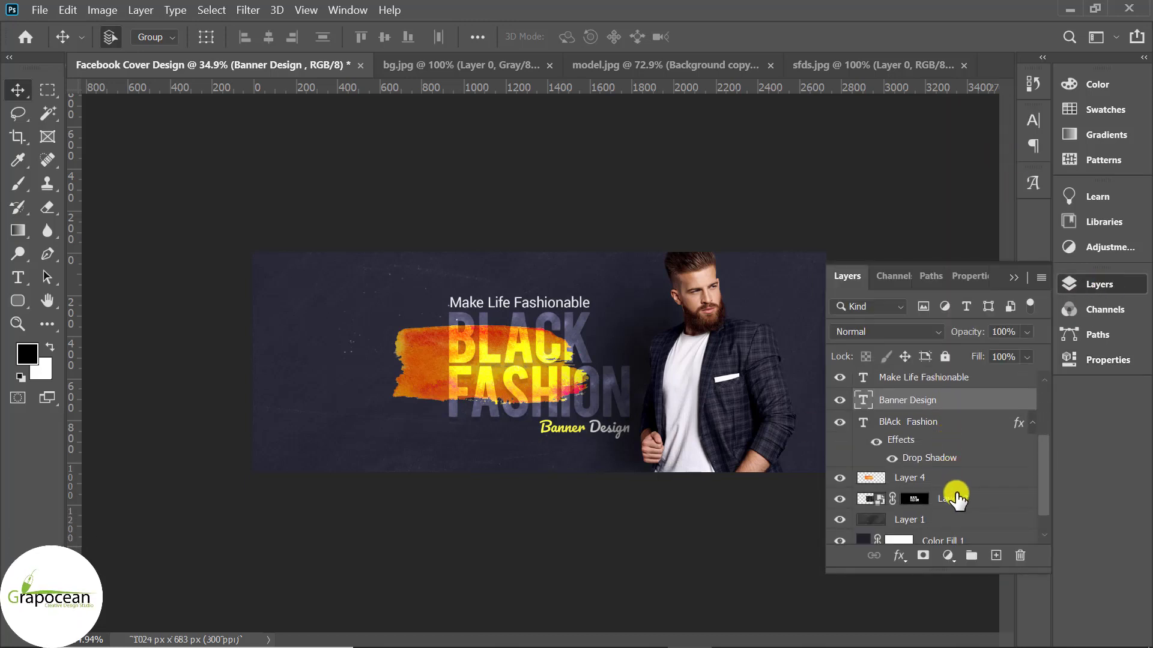
{"action": "left_click", "coordinate": [958, 500]}
{"action": "key", "text": "ctrl+j"}
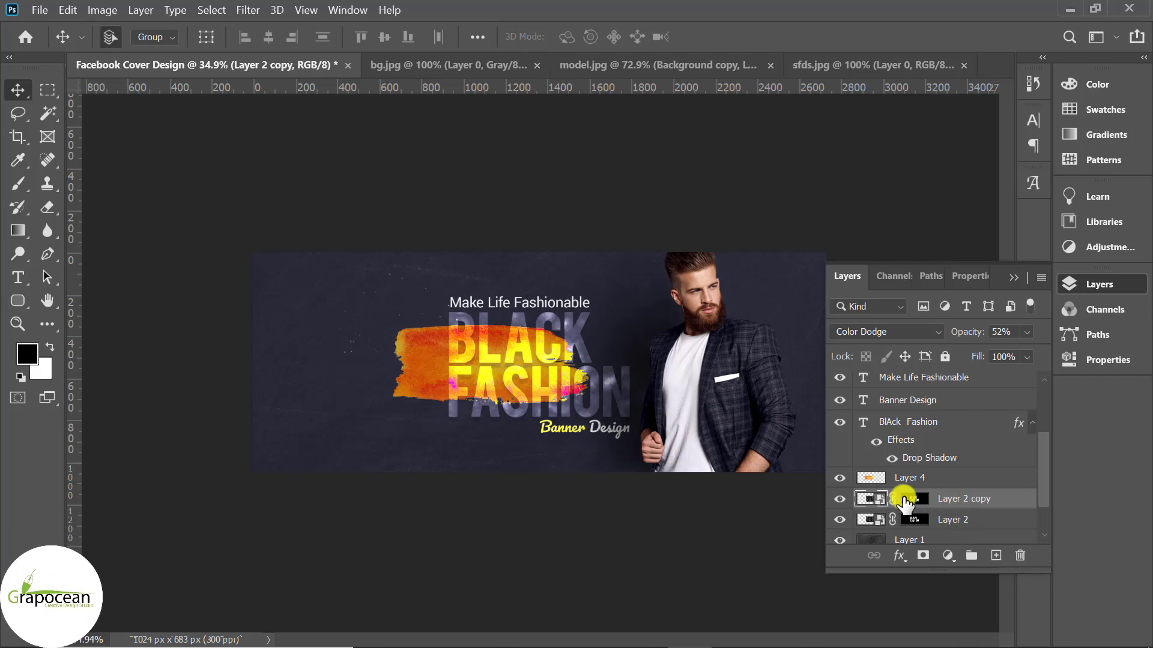
{"action": "right_click", "coordinate": [919, 502]}
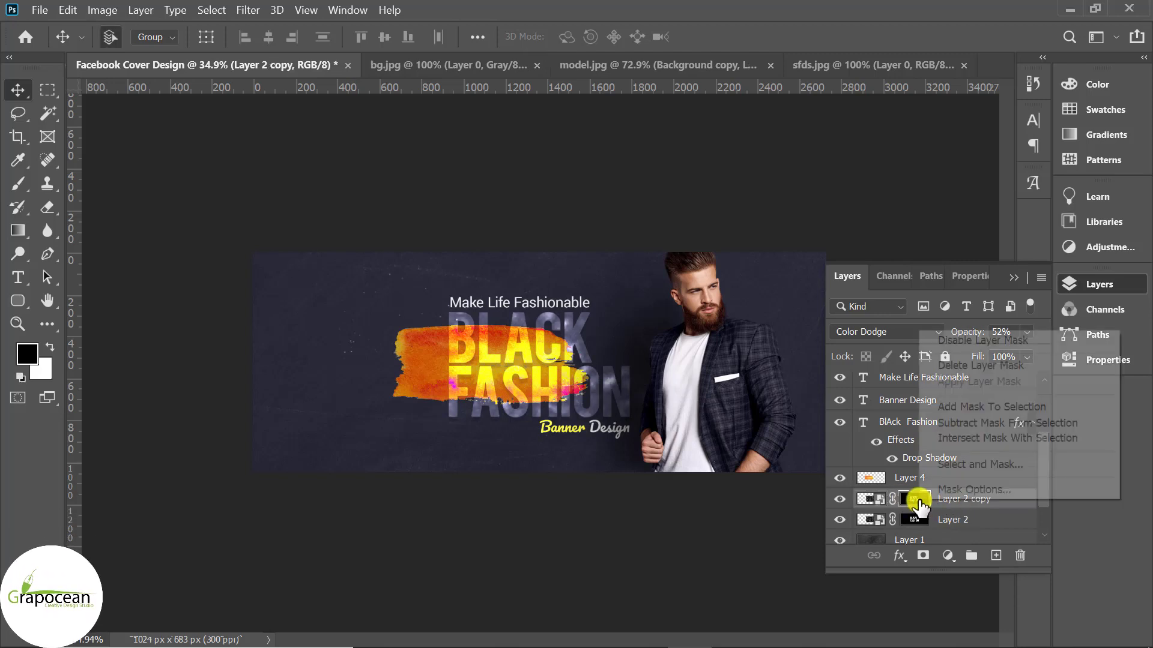
{"action": "left_click", "coordinate": [982, 364]}
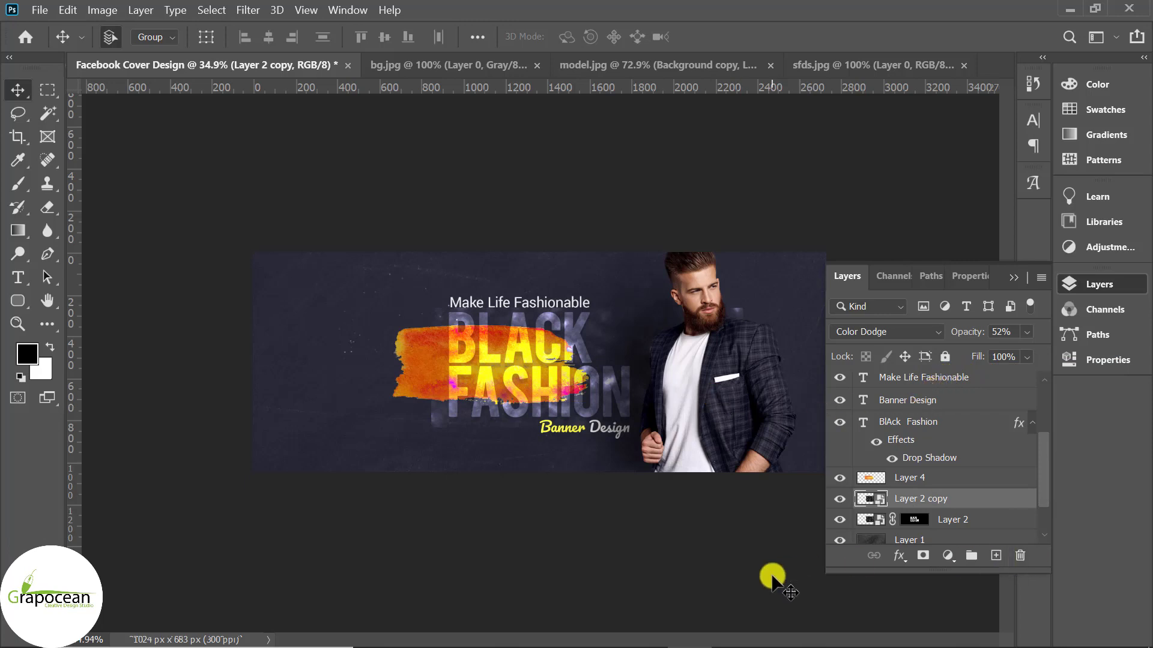
{"action": "left_click_drag", "start_coordinate": [772, 578], "coordinate": [733, 583]}
Step: Enlarge and reposition Layer 2 copy with a free transform
{"action": "key", "text": "ctrl+minus"}
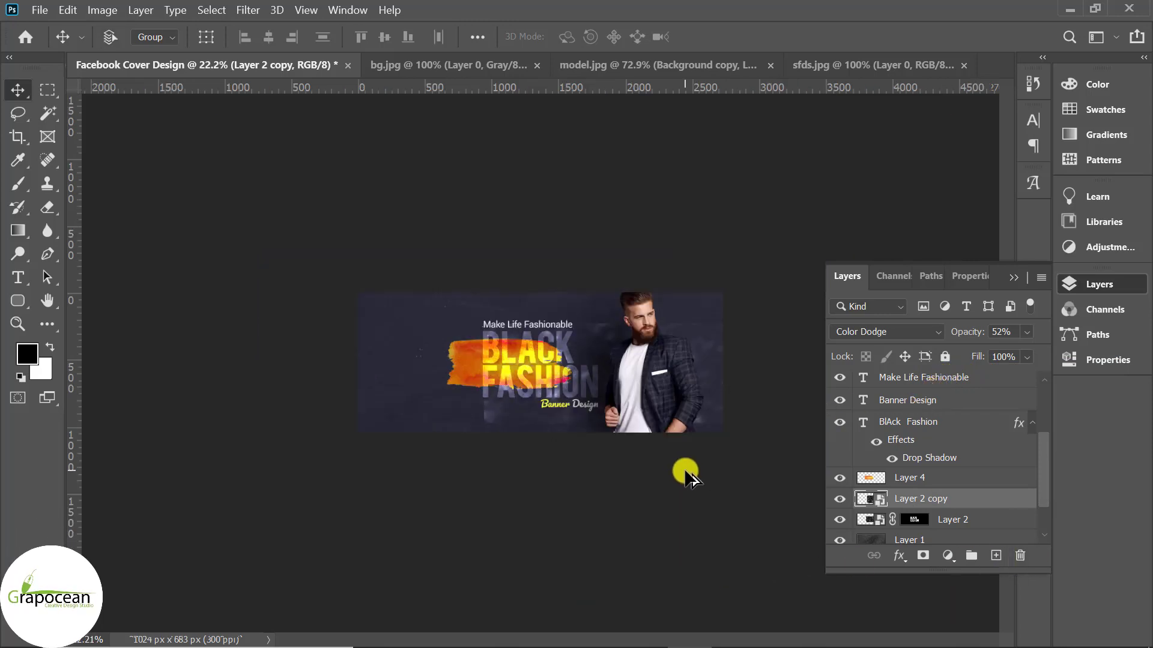
{"action": "key", "text": "ctrl+t"}
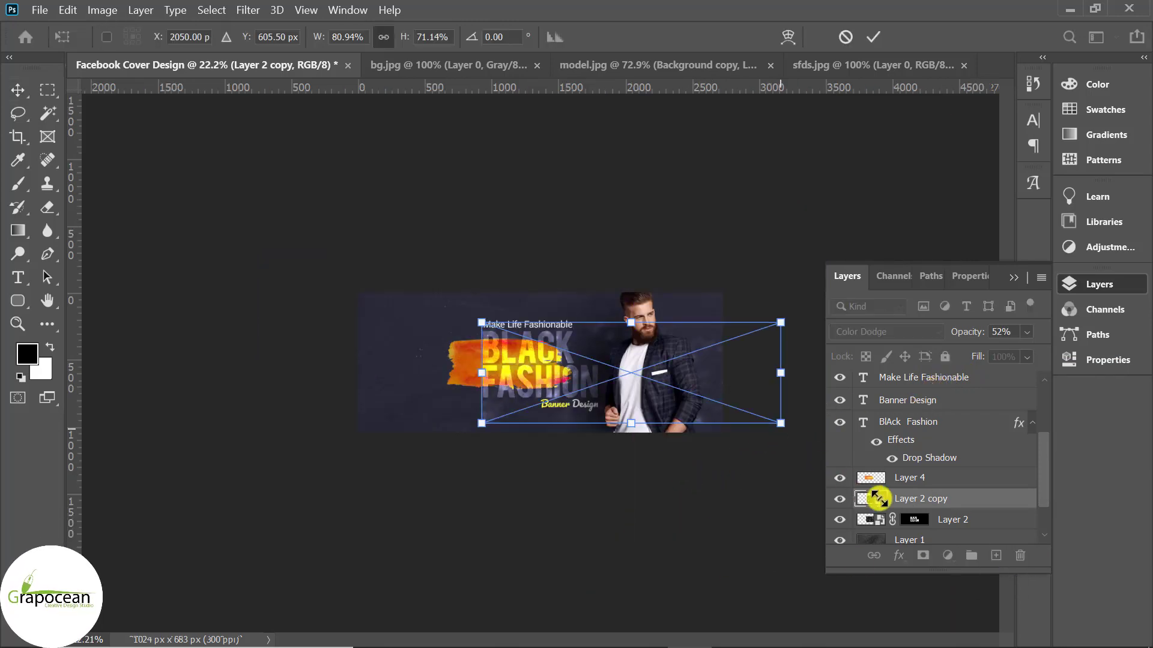
{"action": "mouse_move", "coordinate": [781, 437]}
{"action": "left_mouse_down"}
{"action": "mouse_move", "coordinate": [923, 528]}
{"action": "mouse_move", "coordinate": [889, 515]}
{"action": "left_mouse_up"}
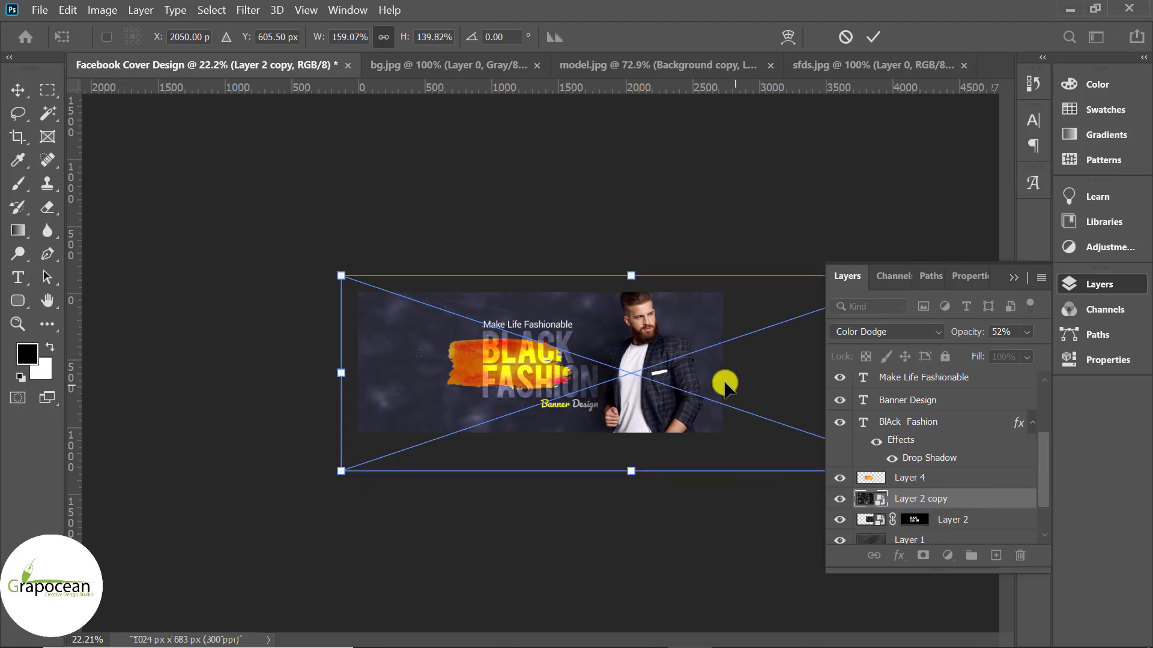
{"action": "mouse_move", "coordinate": [750, 378]}
{"action": "left_mouse_down"}
{"action": "mouse_move", "coordinate": [925, 388]}
{"action": "mouse_move", "coordinate": [826, 389]}
{"action": "left_mouse_up"}
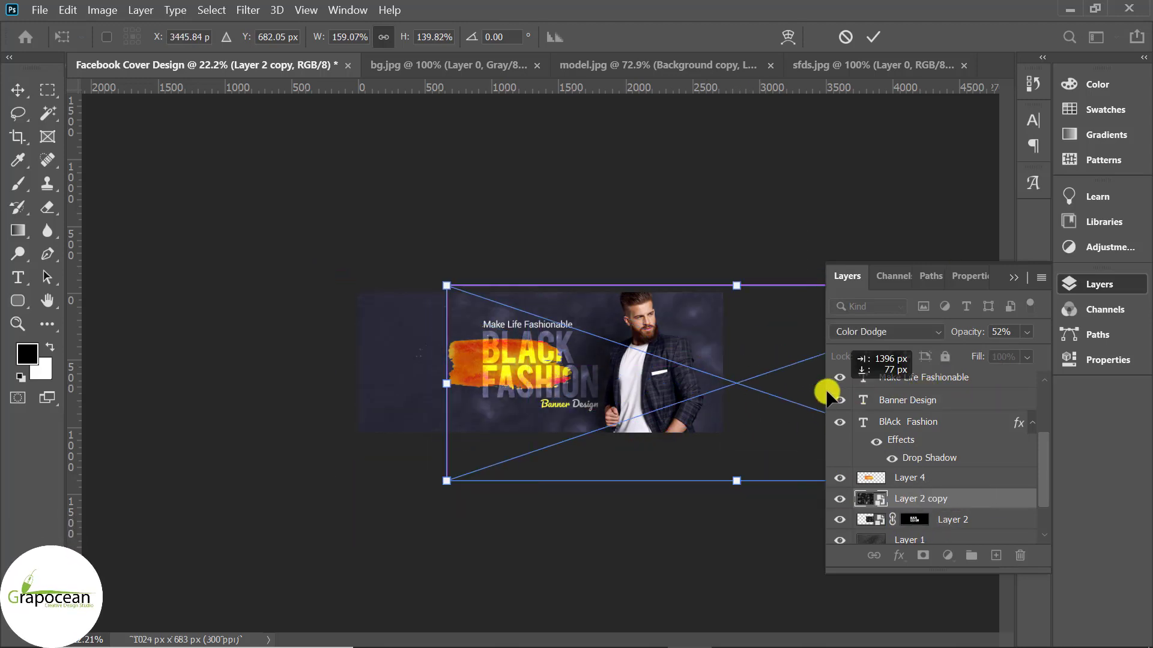
{"action": "left_click", "coordinate": [874, 35]}
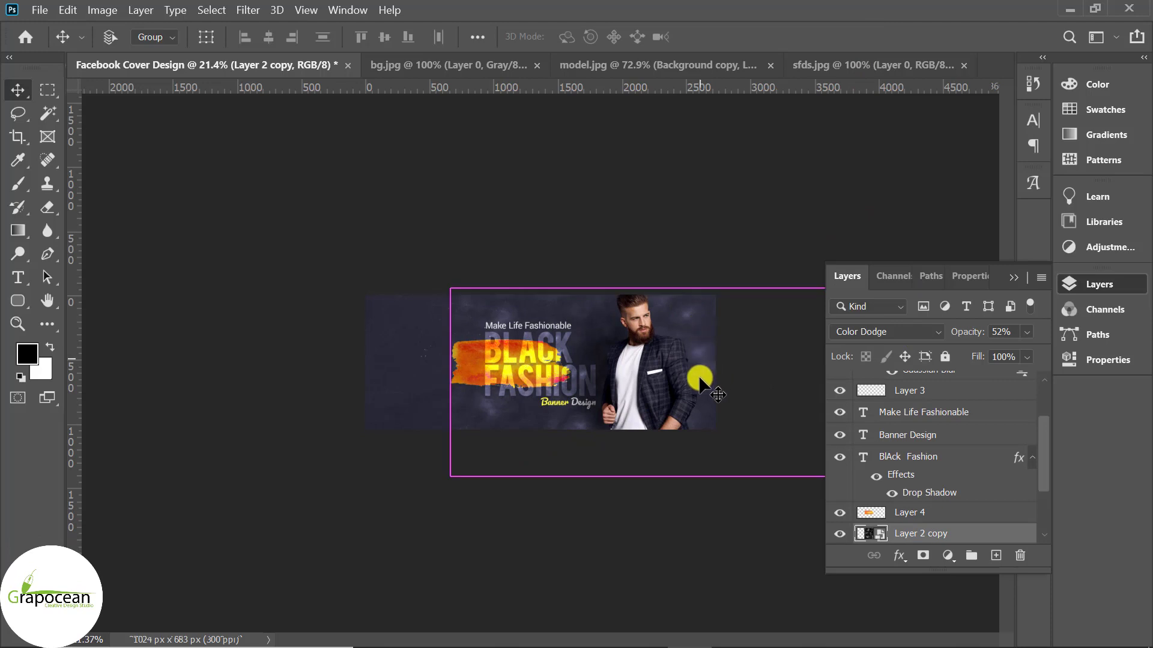
Step: Shrink Layer 2 copy, rotate it a quarter turn, and place it over the banner's right side
{"action": "key", "text": "ctrl+t"}
{"action": "scroll", "coordinate": [715, 432], "scroll_direction": "down", "scroll_amount": 3}
{"action": "left_click_drag", "start_coordinate": [801, 430], "coordinate": [709, 430]}
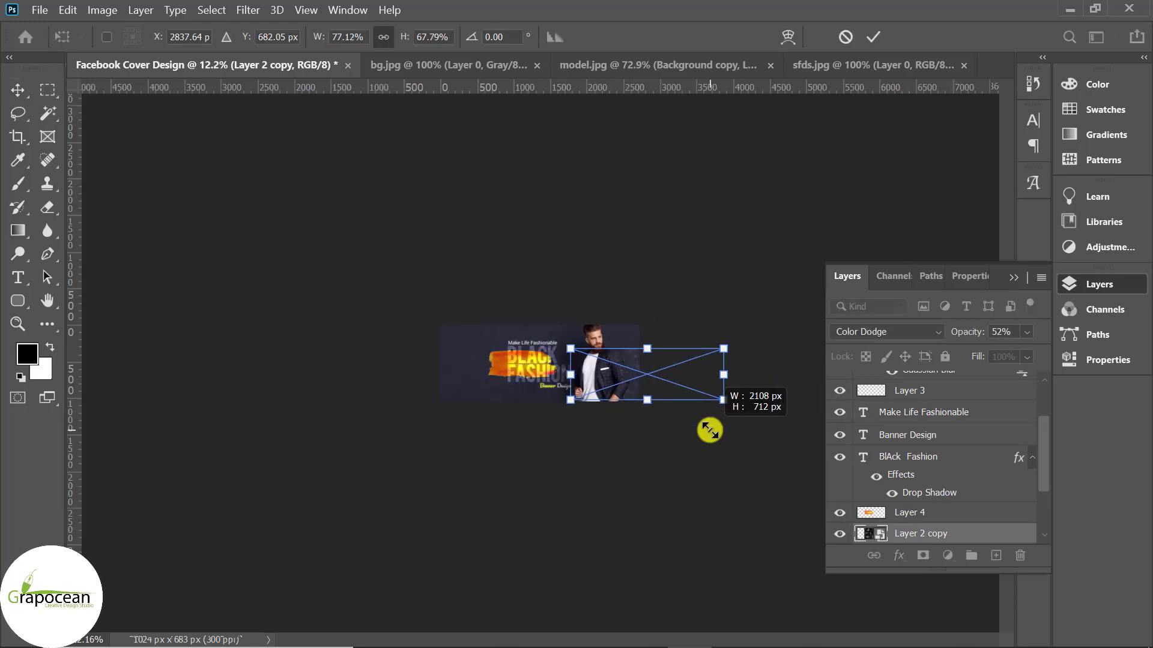
{"action": "scroll", "coordinate": [780, 444], "scroll_direction": "up", "scroll_amount": 1}
{"action": "left_click_drag", "start_coordinate": [780, 445], "coordinate": [691, 272]}
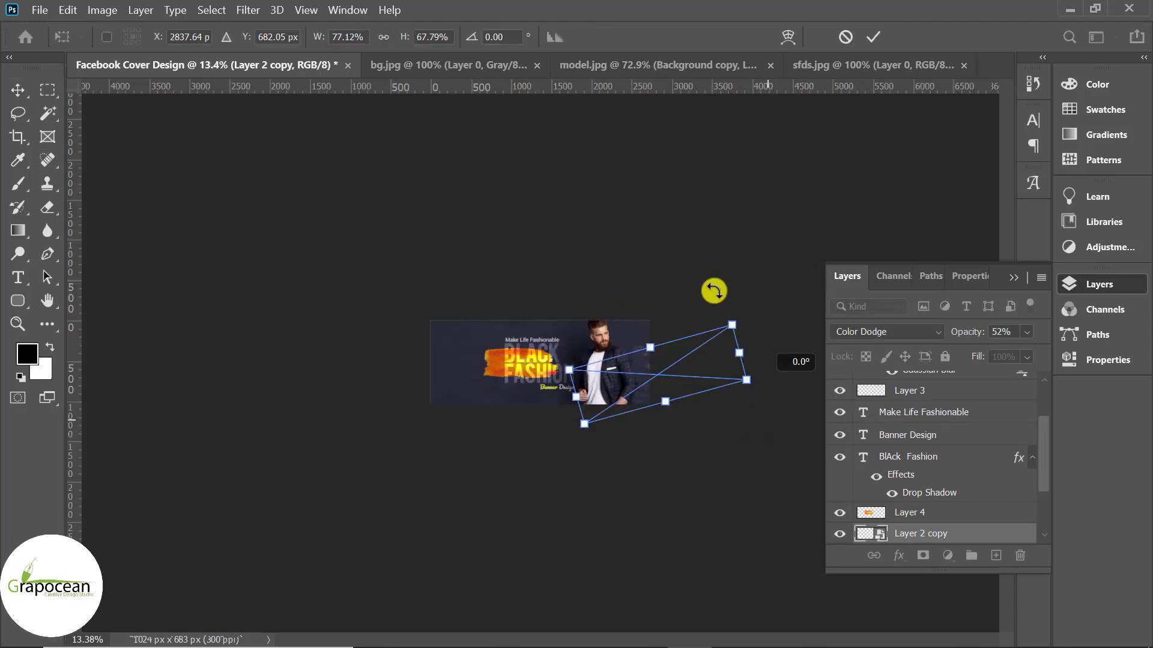
{"action": "left_click_drag", "start_coordinate": [643, 386], "coordinate": [594, 373]}
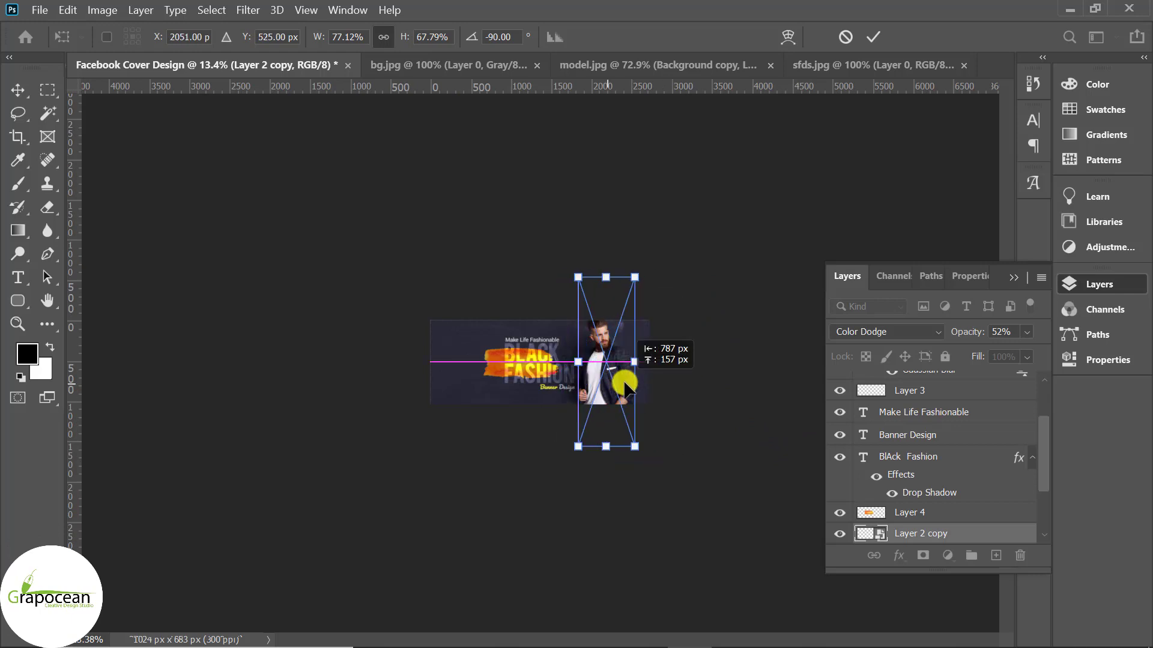
{"action": "left_click_drag", "start_coordinate": [645, 464], "coordinate": [659, 474]}
{"action": "left_click_drag", "start_coordinate": [634, 444], "coordinate": [623, 426]}
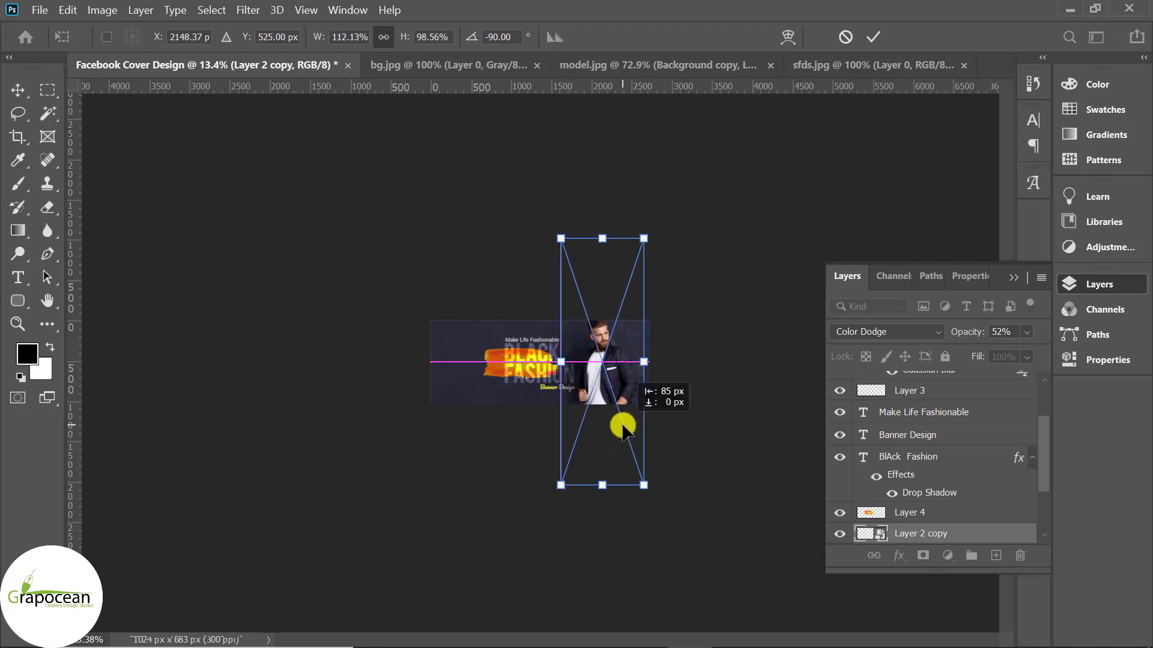
{"action": "left_click", "coordinate": [875, 38]}
{"action": "scroll", "coordinate": [667, 386], "scroll_direction": "up", "scroll_amount": 3}
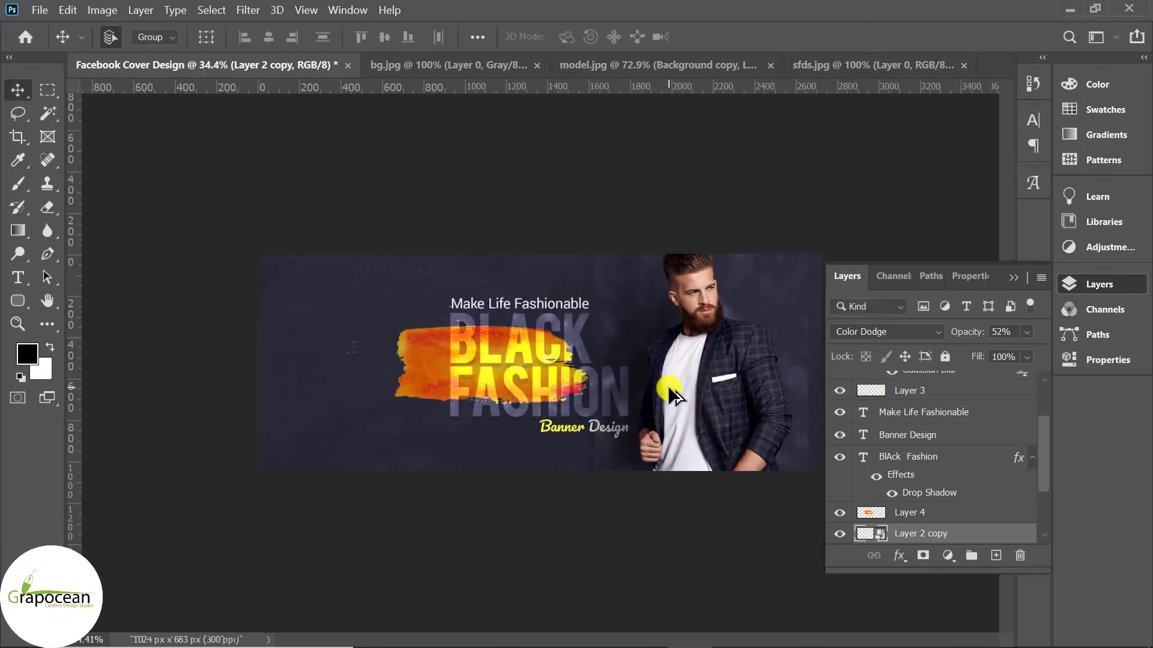
{"action": "left_click", "coordinate": [925, 557]}
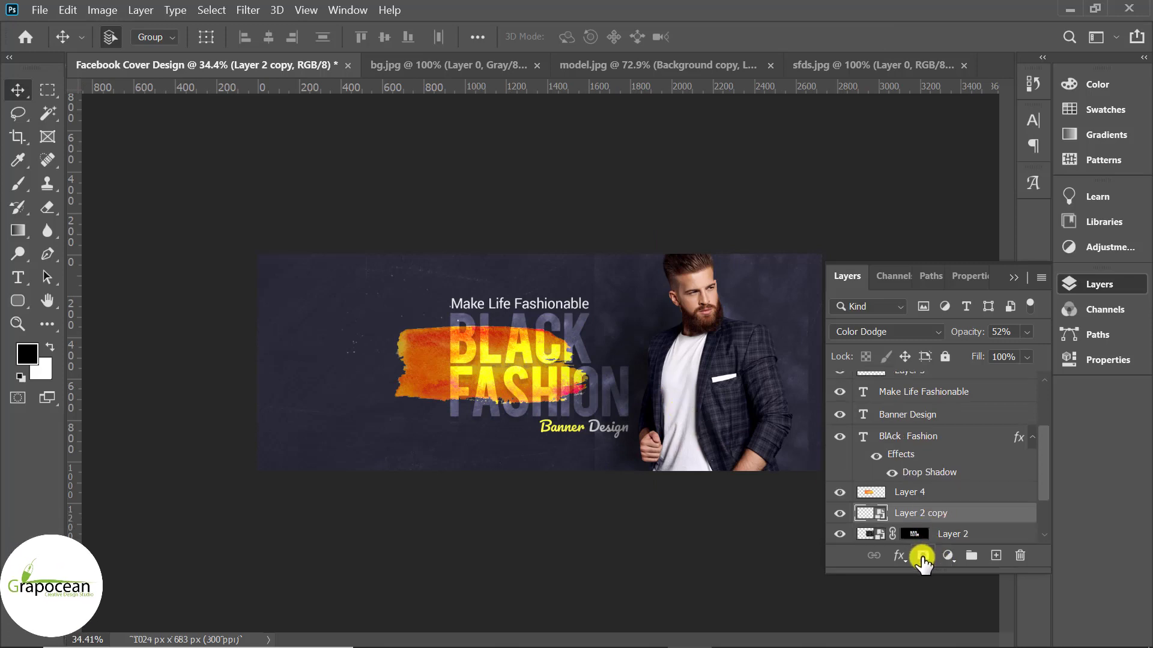
Step: Fade Layer 2 copy toward the left with a mask gradient, then duplicate the layer
{"action": "left_click_drag", "start_coordinate": [631, 321], "coordinate": [618, 327]}
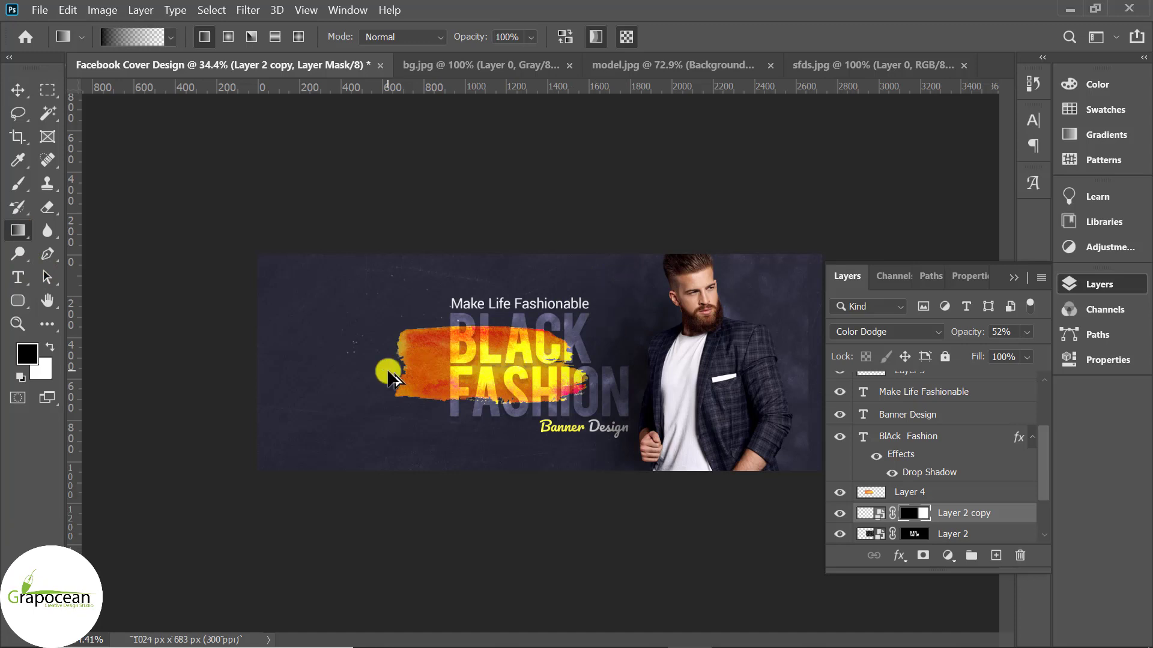
{"action": "key", "text": "ctrl+minus"}
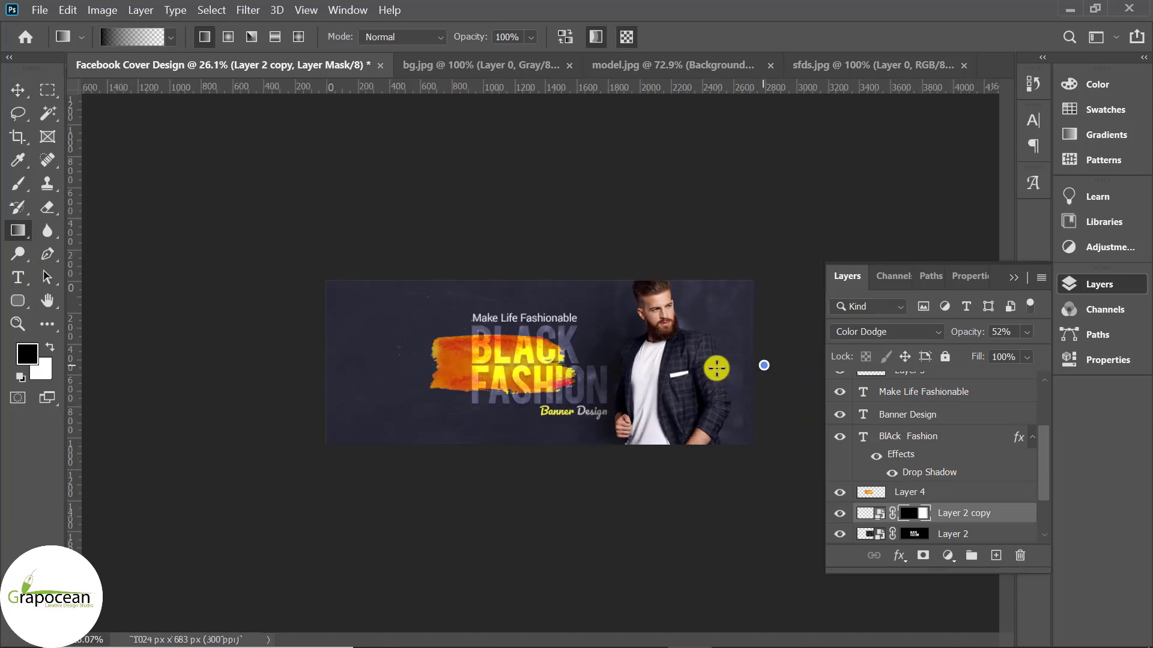
{"action": "key", "text": "v"}
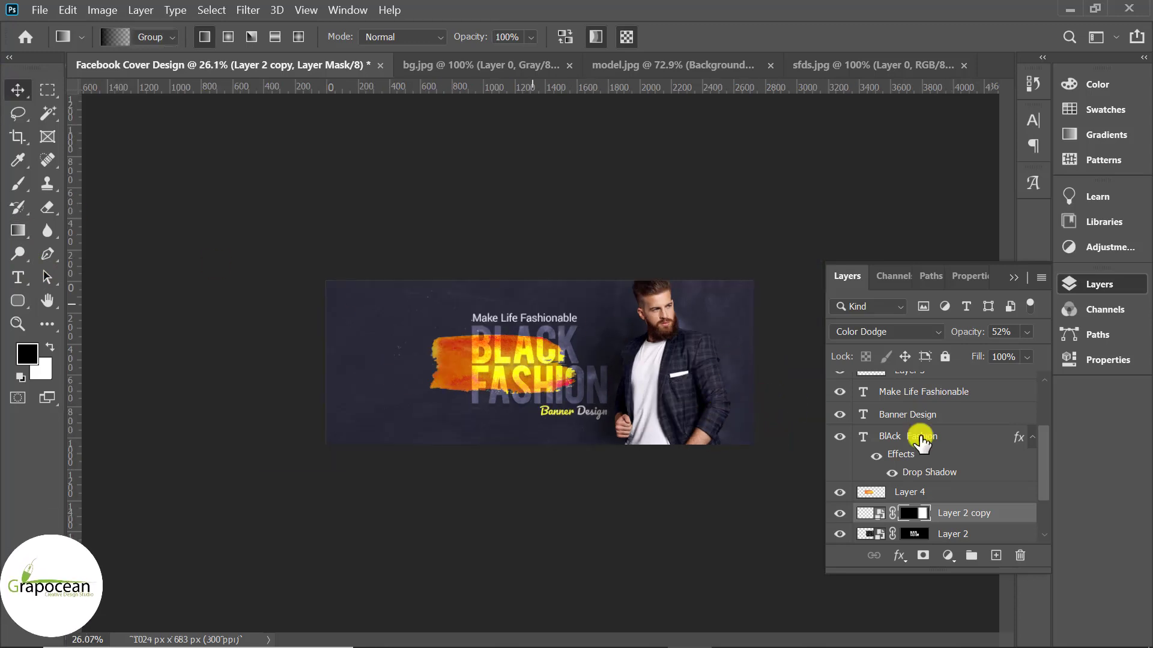
{"action": "key", "text": "ctrl+j"}
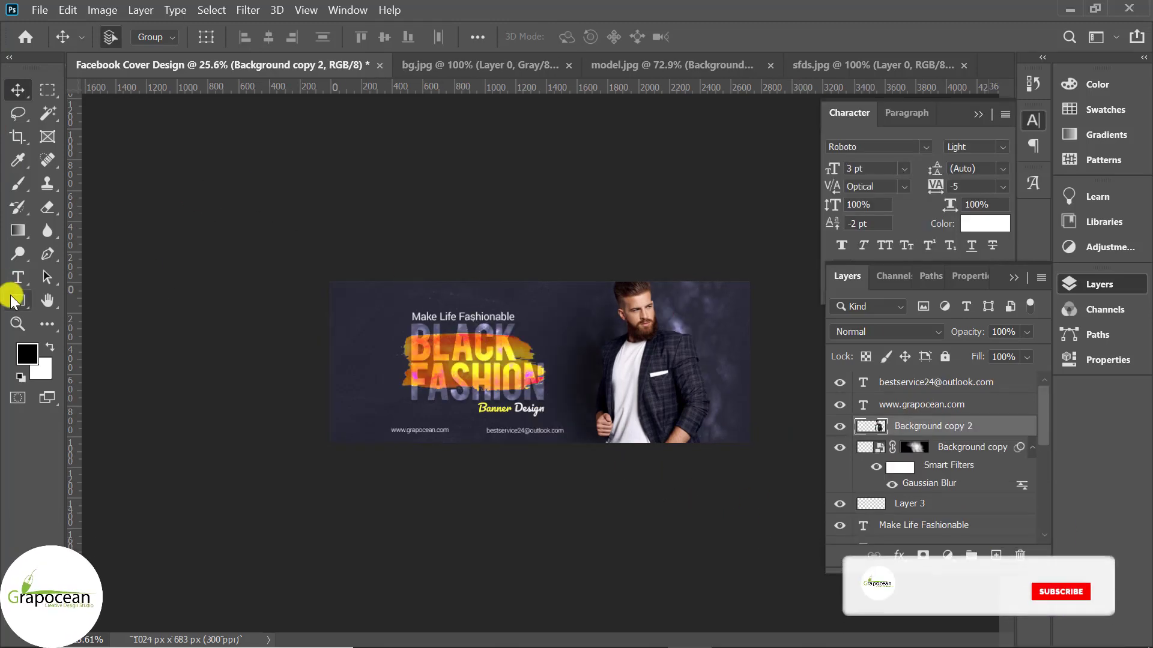
Step: Draw a long white rectangle across the cover at the model's eye level
{"action": "left_click", "coordinate": [84, 302]}
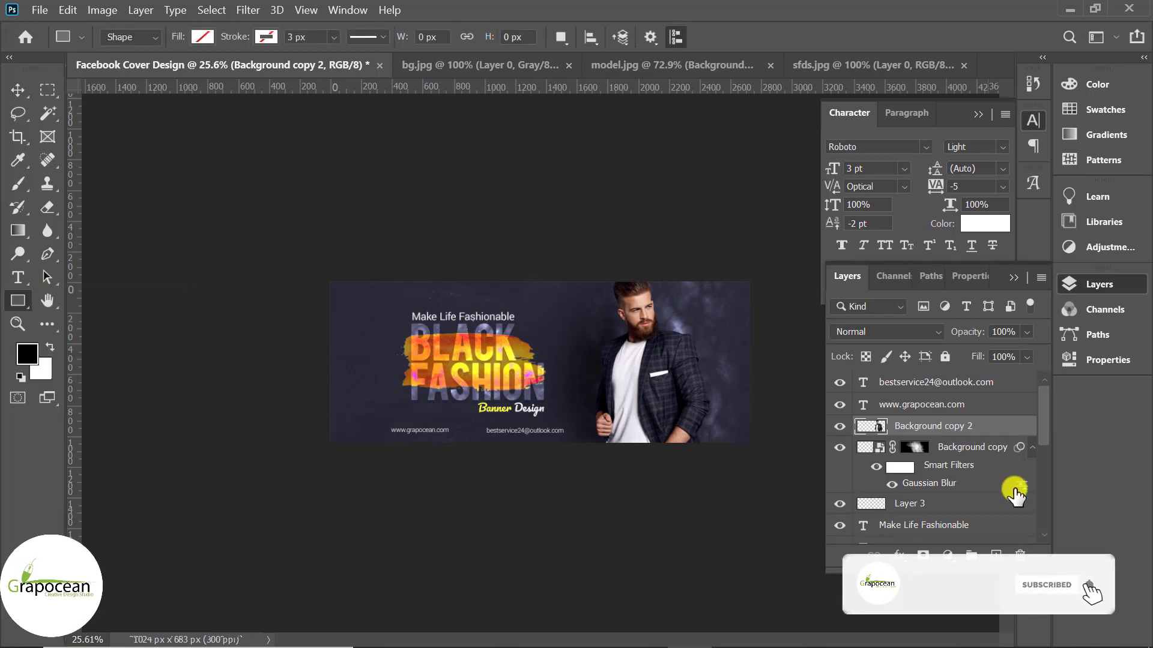
{"action": "left_click", "coordinate": [966, 447]}
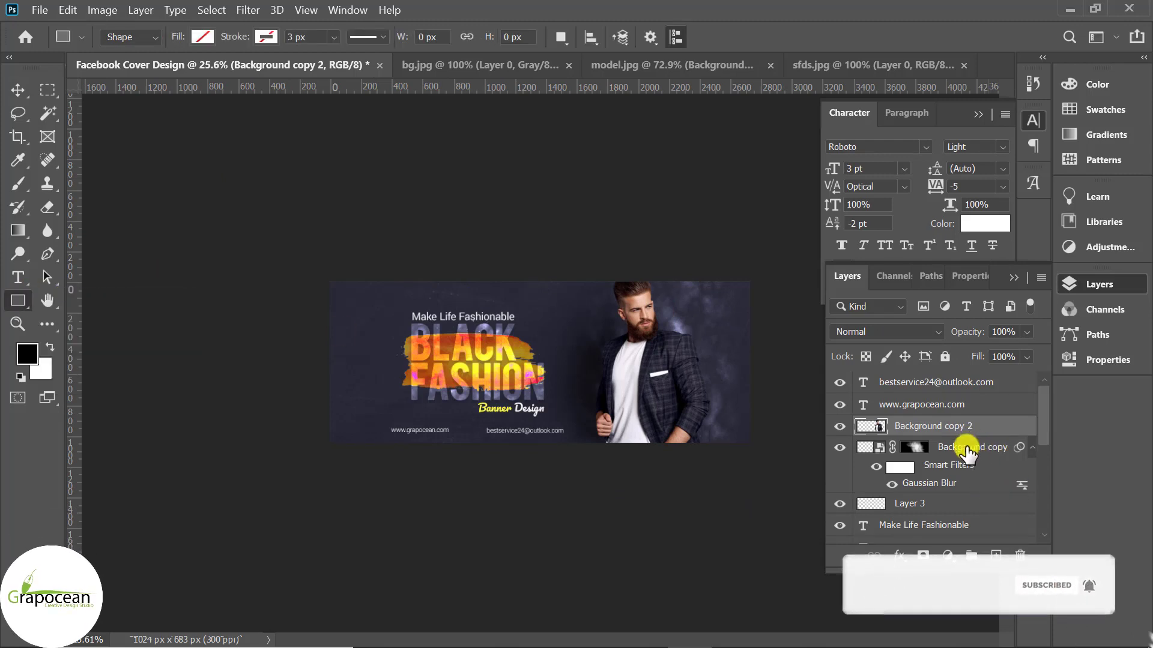
{"action": "left_click", "coordinate": [996, 556]}
{"action": "mouse_move", "coordinate": [556, 274]}
{"action": "left_mouse_down"}
{"action": "mouse_move", "coordinate": [781, 293]}
{"action": "mouse_move", "coordinate": [960, 290]}
{"action": "left_mouse_up"}
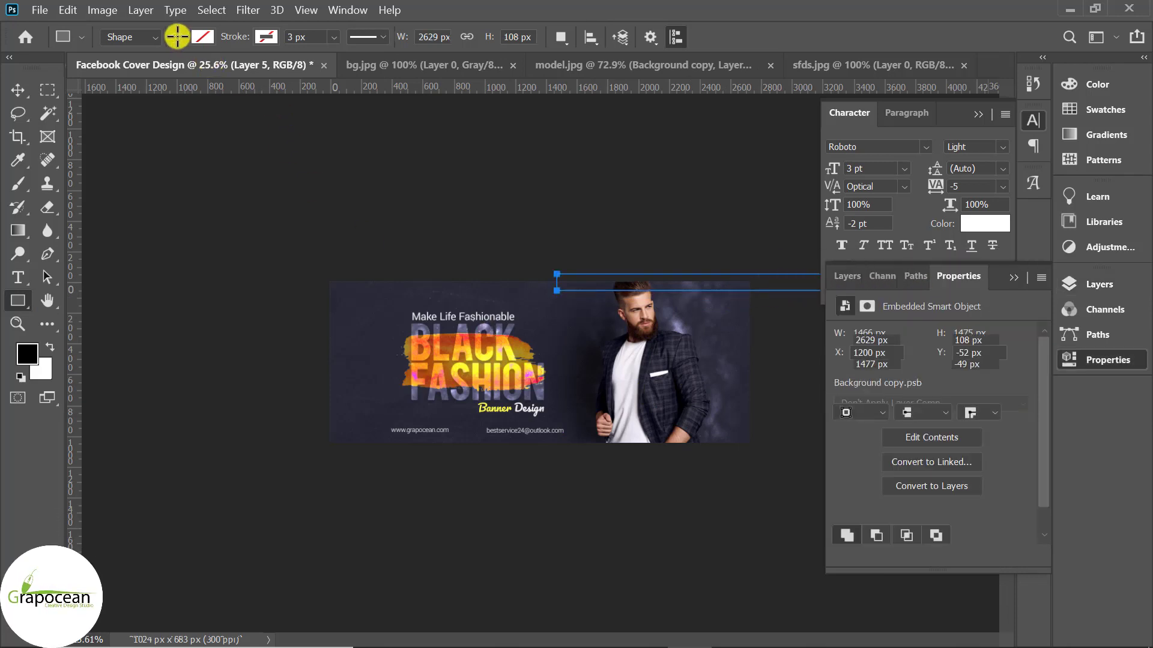
{"action": "left_click", "coordinate": [202, 36]}
{"action": "left_click", "coordinate": [105, 129]}
{"action": "left_click", "coordinate": [18, 90]}
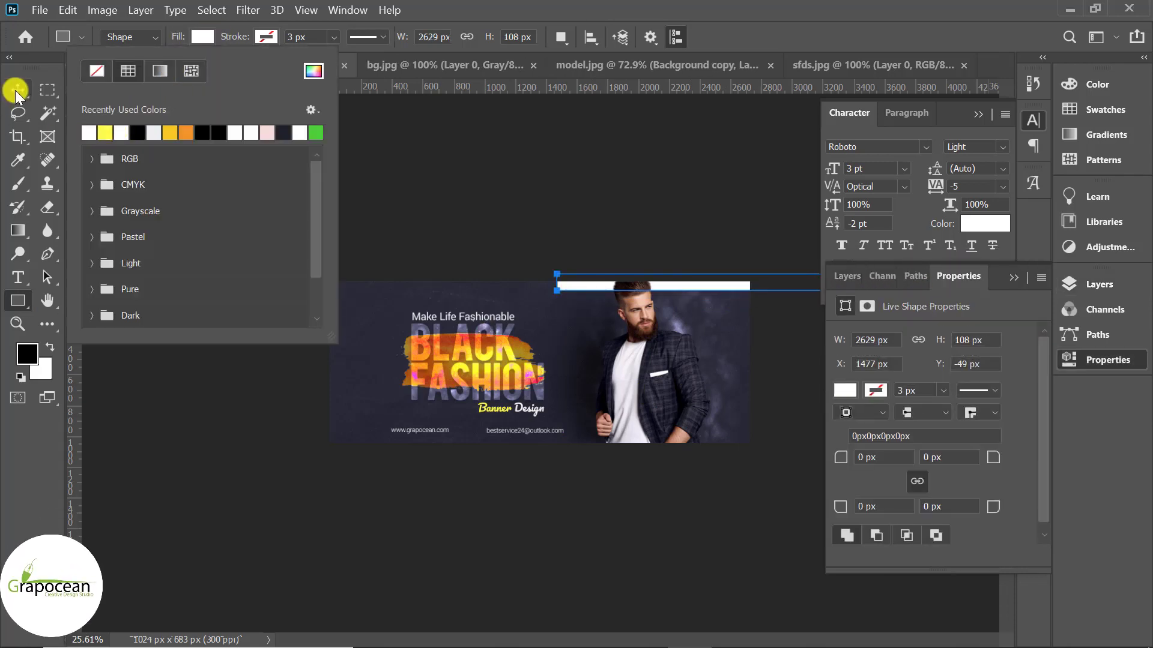
{"action": "mouse_move", "coordinate": [581, 297]}
{"action": "left_mouse_down"}
{"action": "mouse_move", "coordinate": [571, 324]}
{"action": "mouse_move", "coordinate": [615, 333]}
{"action": "left_mouse_up"}
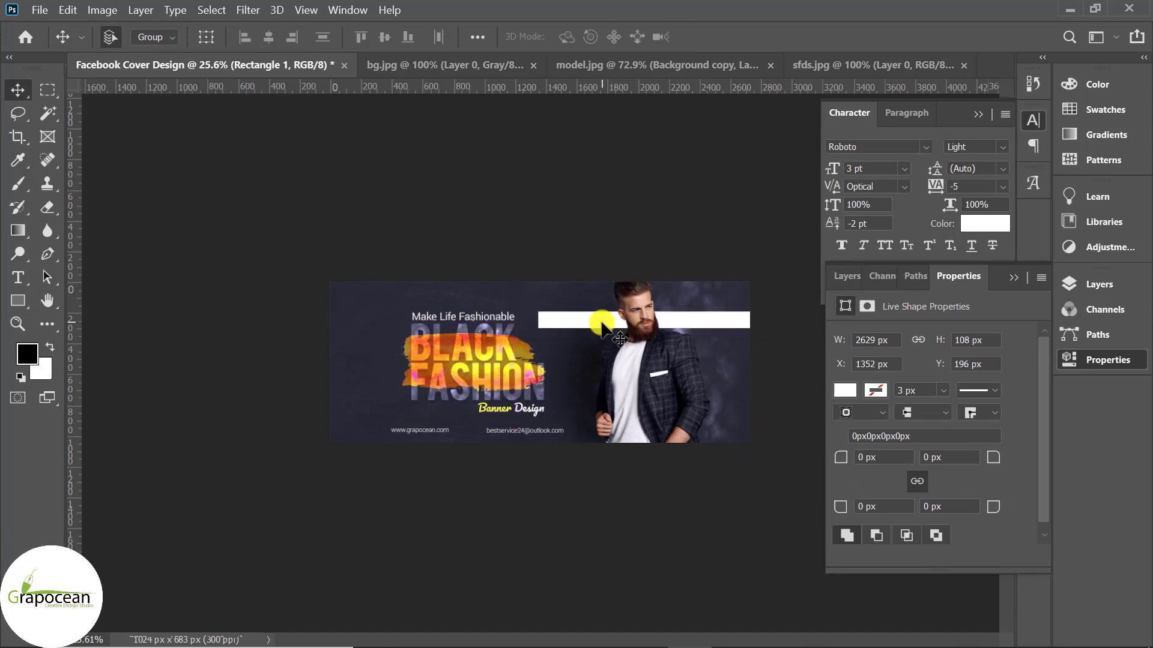
Step: Make the white bar thinner and Alt-drag copies into four evenly spaced stripes
{"action": "key", "text": "ctrl+t"}
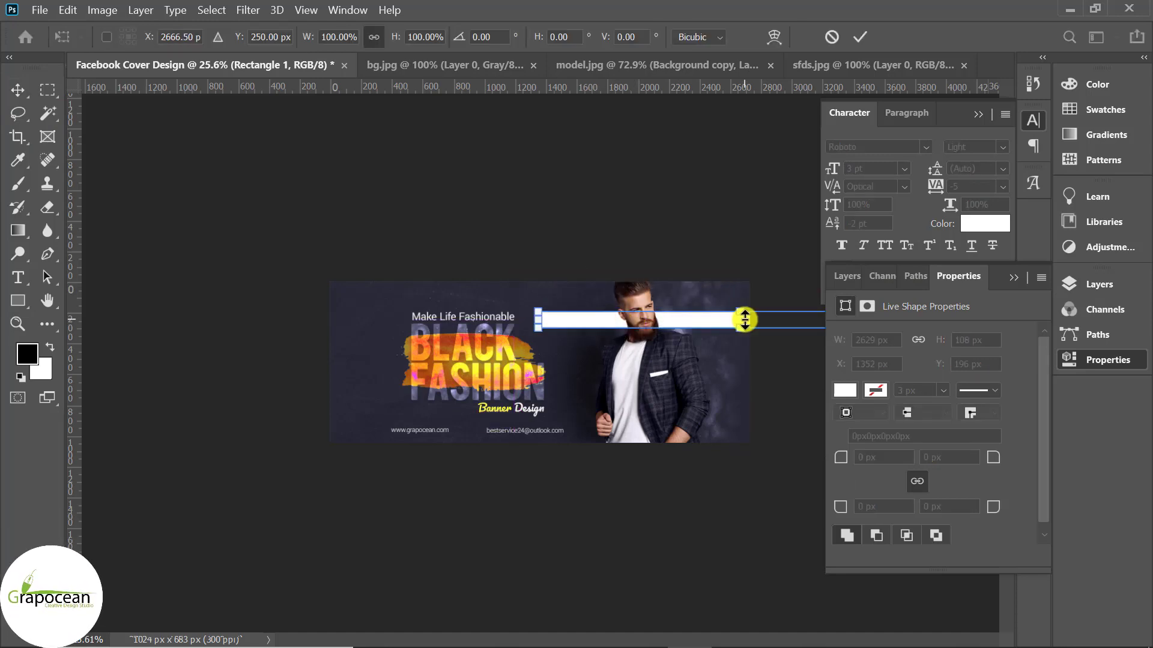
{"action": "left_click_drag", "start_coordinate": [742, 323], "coordinate": [742, 317]}
{"action": "left_click", "coordinate": [860, 36]}
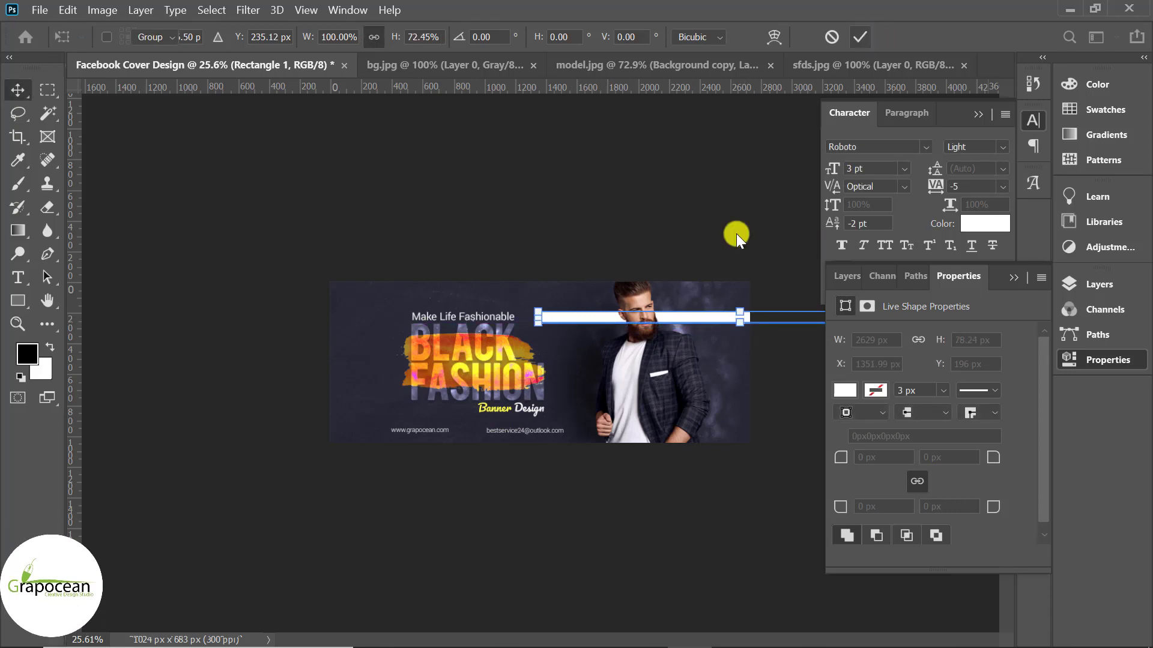
{"action": "left_click_drag", "start_coordinate": [582, 321], "coordinate": [590, 391], "text": "alt"}
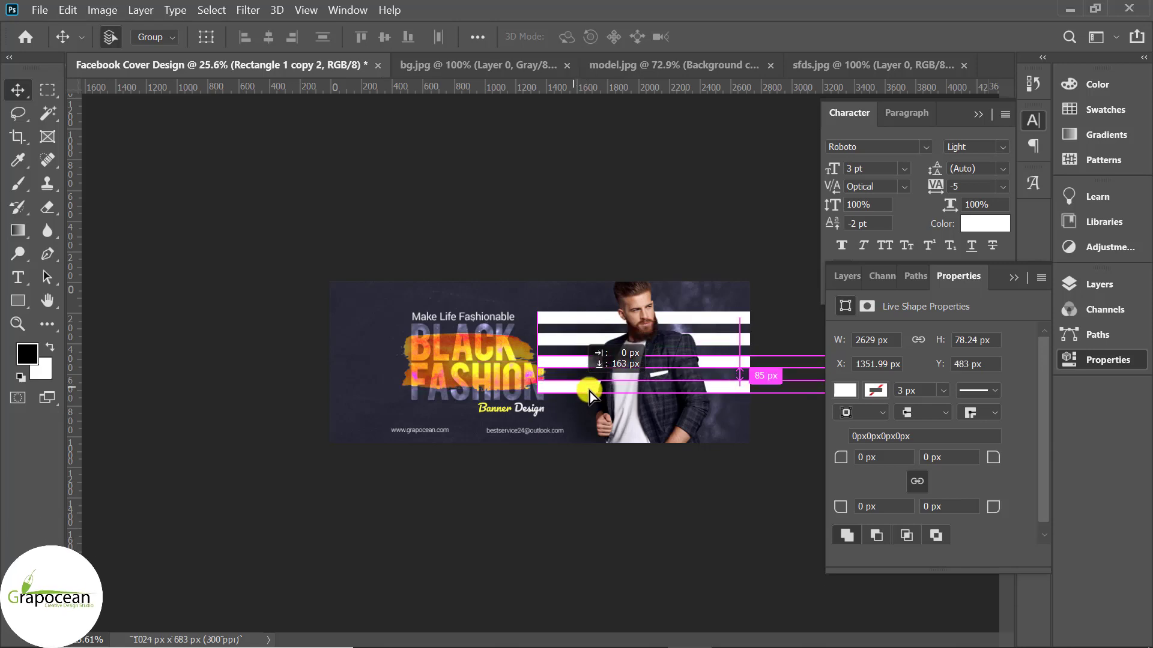
{"action": "left_click", "coordinate": [1104, 286]}
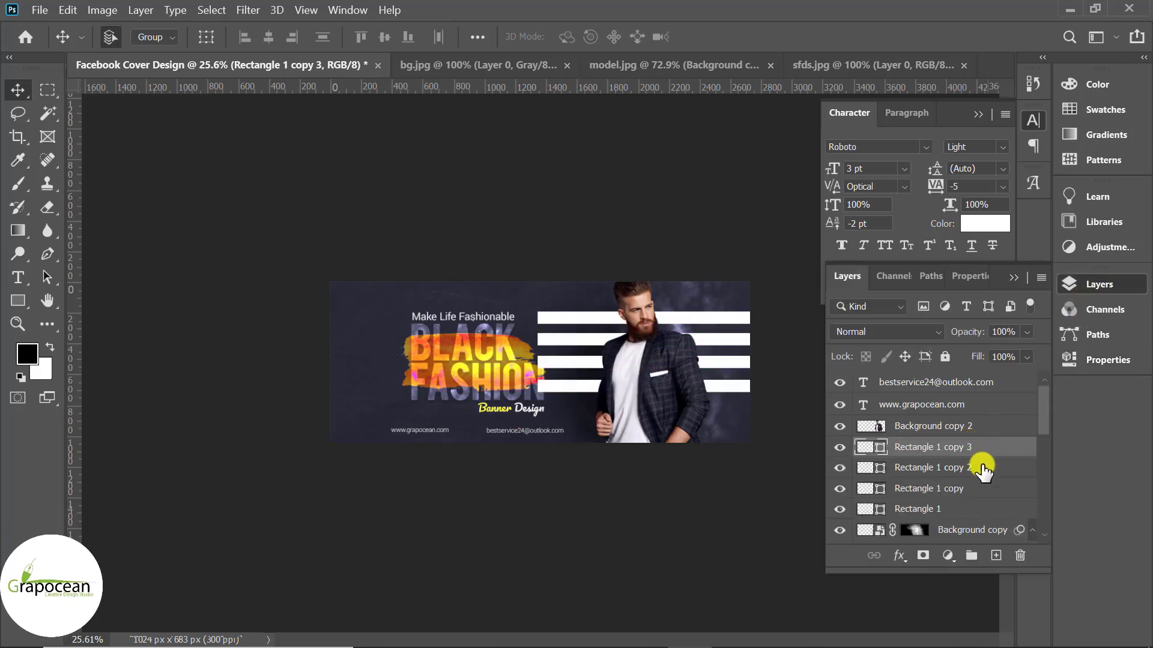
Step: Convert the four white stripe Rectangle layers into a single smart object
{"action": "left_click", "coordinate": [957, 509], "text": "shift"}
{"action": "right_click", "coordinate": [999, 453]}
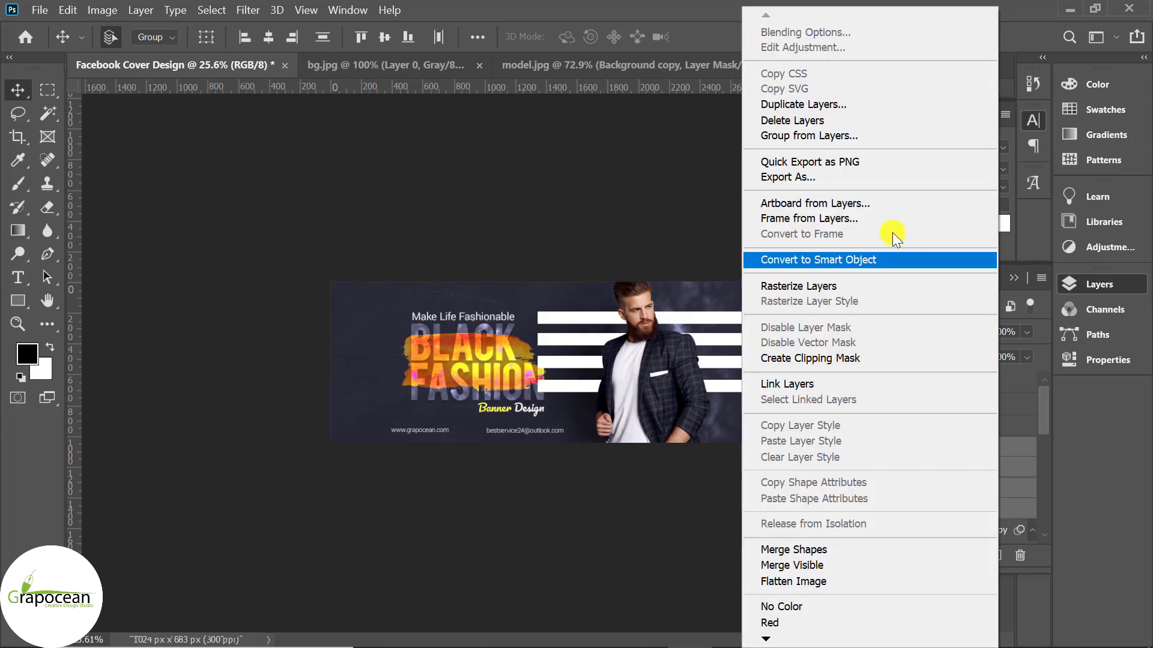
{"action": "left_click", "coordinate": [855, 261]}
Step: Shift the stripes smart object left over the title and begin a Perspective transform
{"action": "left_click_drag", "start_coordinate": [570, 332], "coordinate": [562, 348]}
{"action": "scroll", "coordinate": [540, 328], "scroll_direction": "down", "scroll_amount": 2}
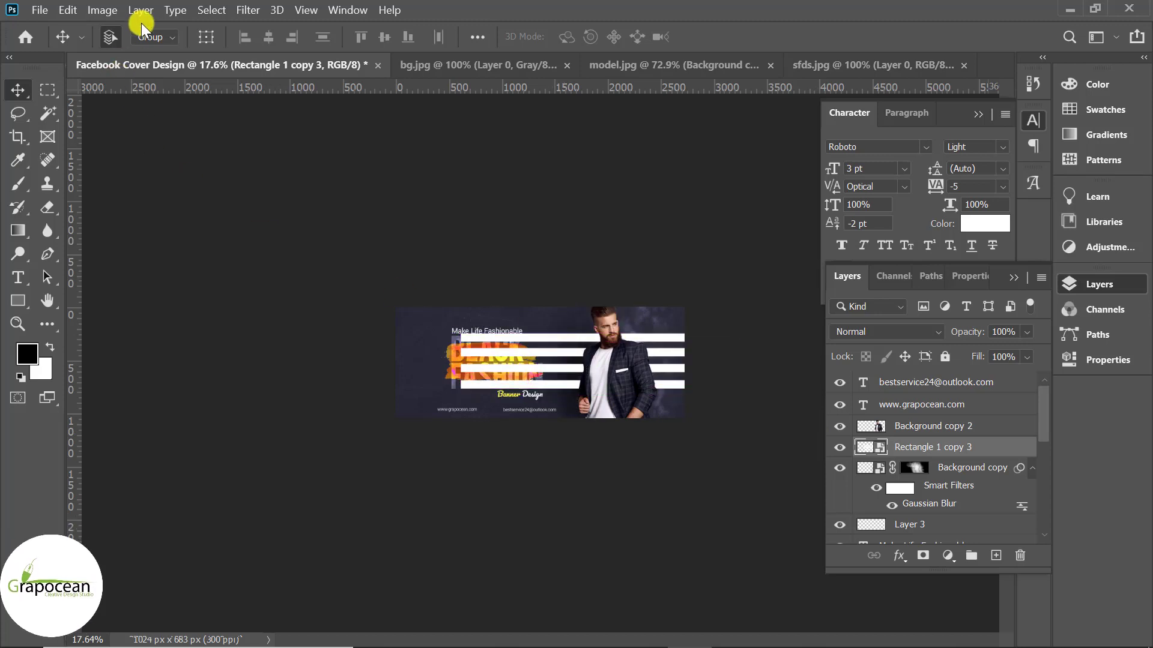
{"action": "left_click", "coordinate": [70, 11]}
{"action": "mouse_move", "coordinate": [193, 411]}
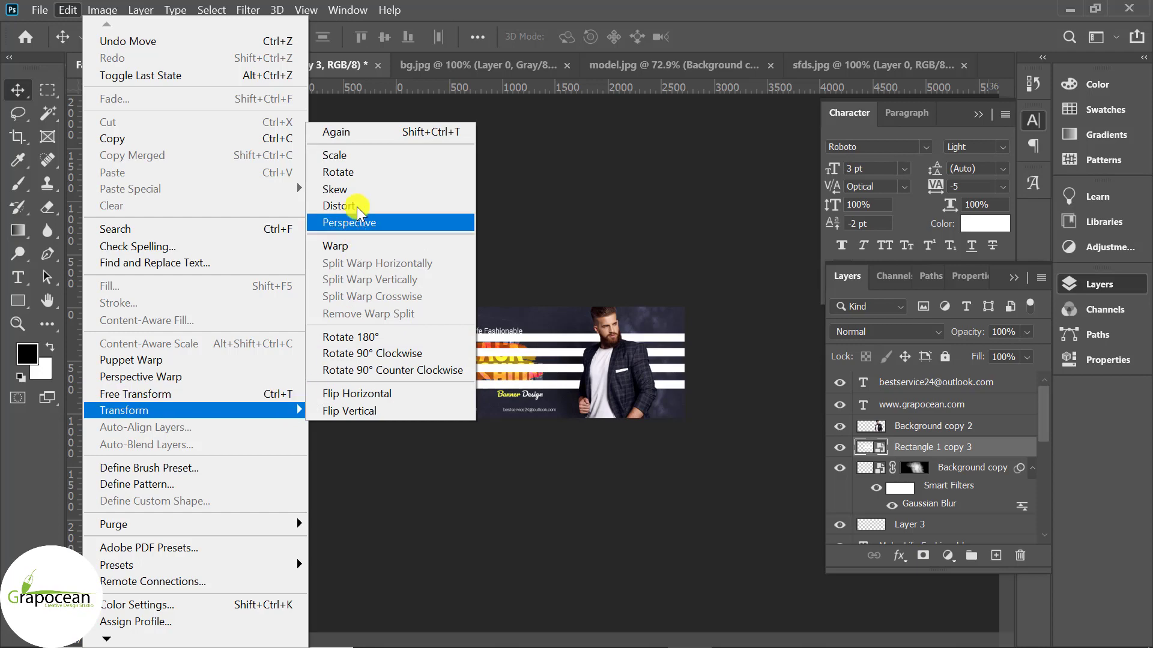
{"action": "left_click", "coordinate": [335, 189]}
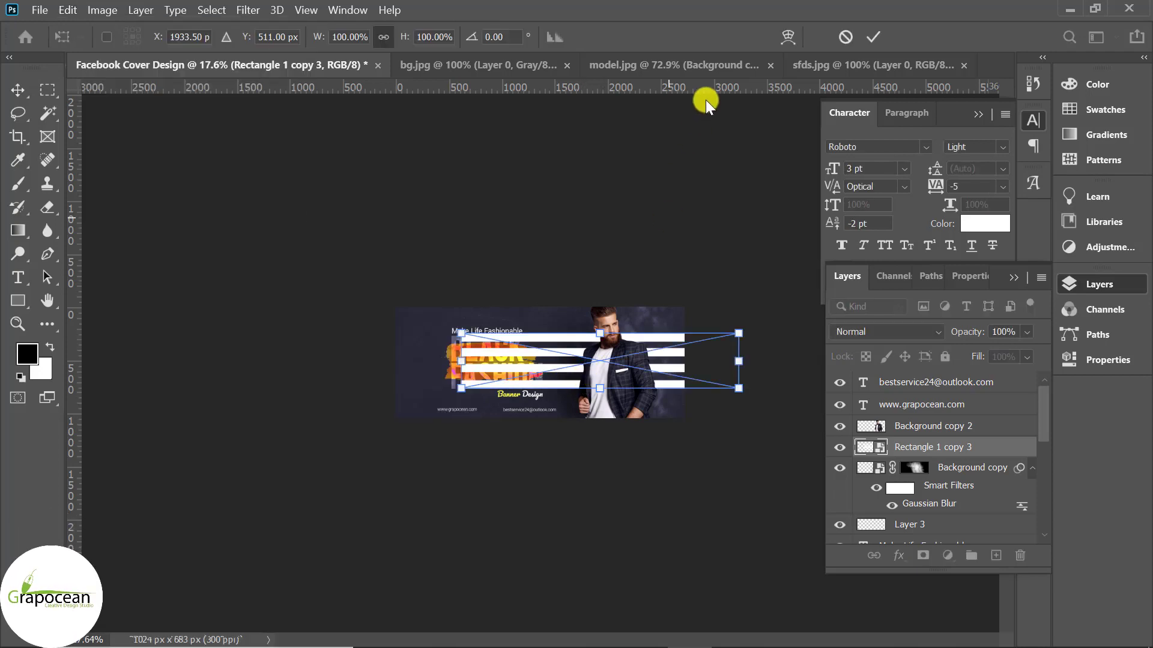
Step: Commit the perspective transform and start a Warp on the stripes
{"action": "left_click", "coordinate": [68, 11]}
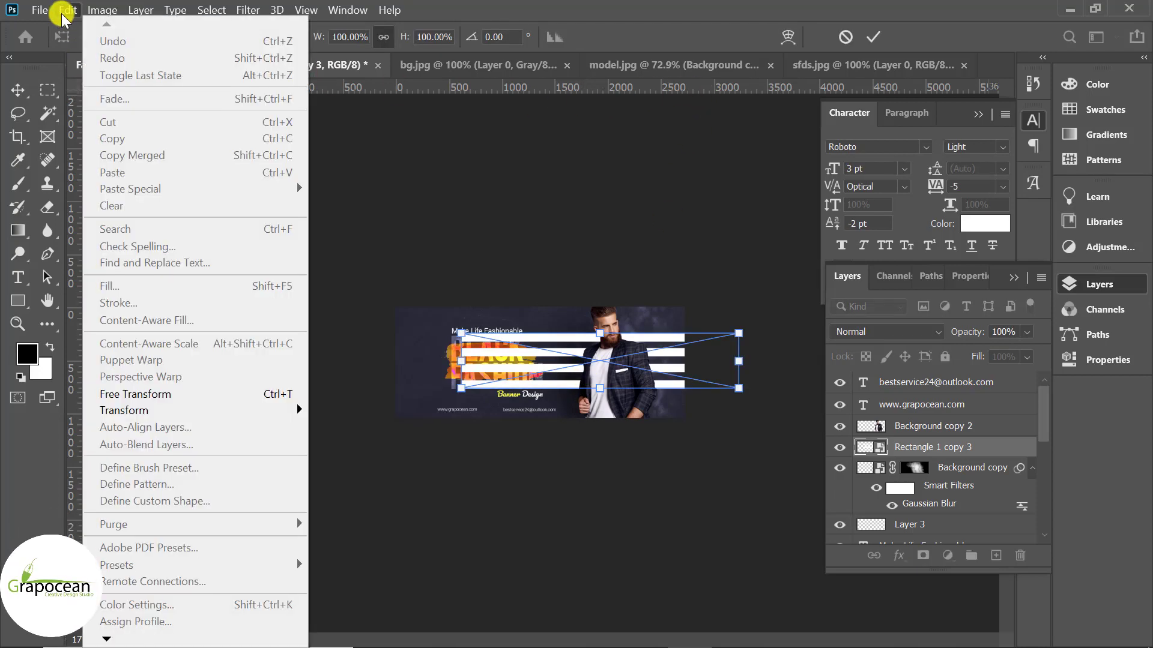
{"action": "left_click", "coordinate": [872, 37]}
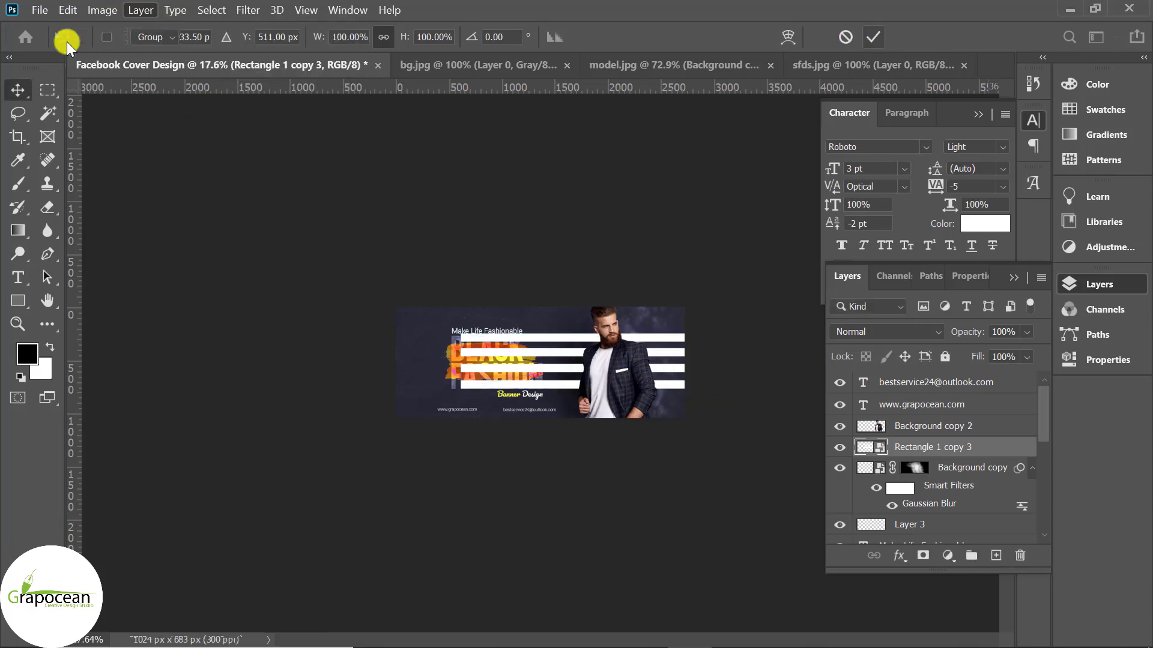
{"action": "left_click", "coordinate": [68, 10]}
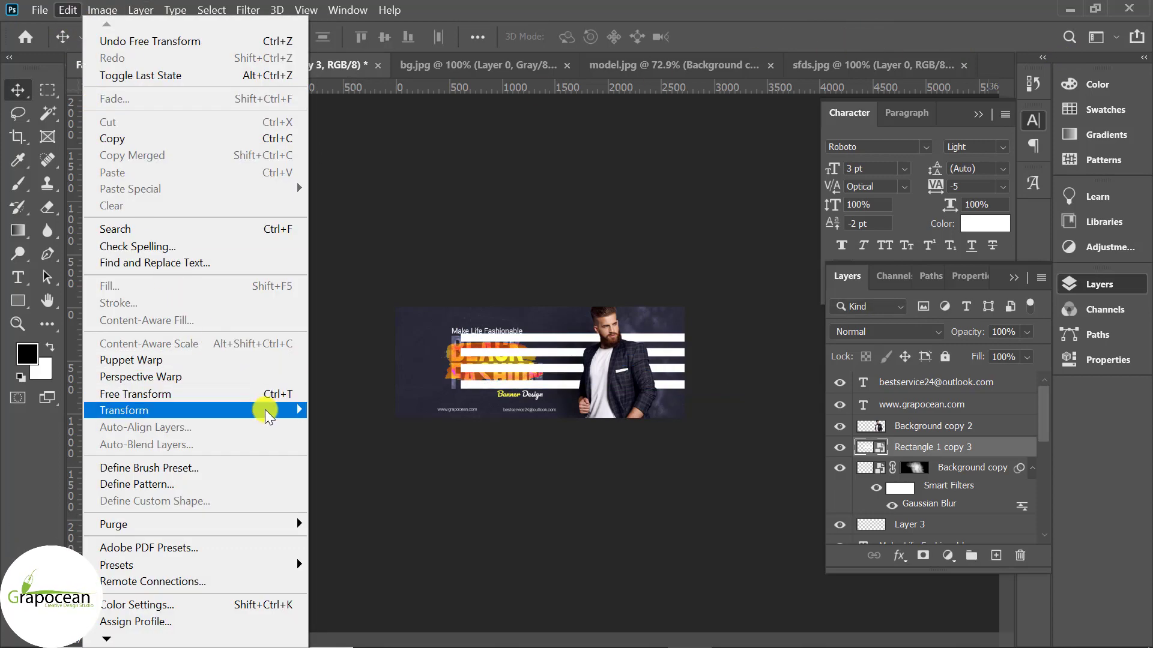
{"action": "mouse_move", "coordinate": [193, 409]}
{"action": "left_click", "coordinate": [366, 244]}
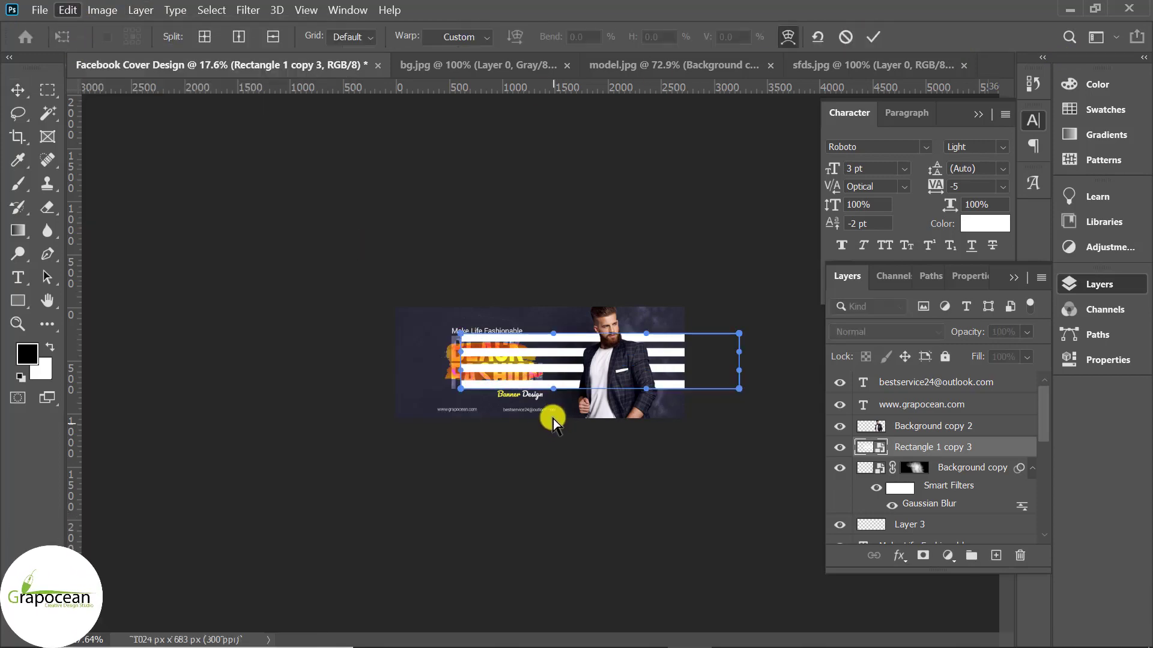
Step: Apply the Flag warp style with 71% bend and 100% horizontal distortion
{"action": "left_click", "coordinate": [458, 38]}
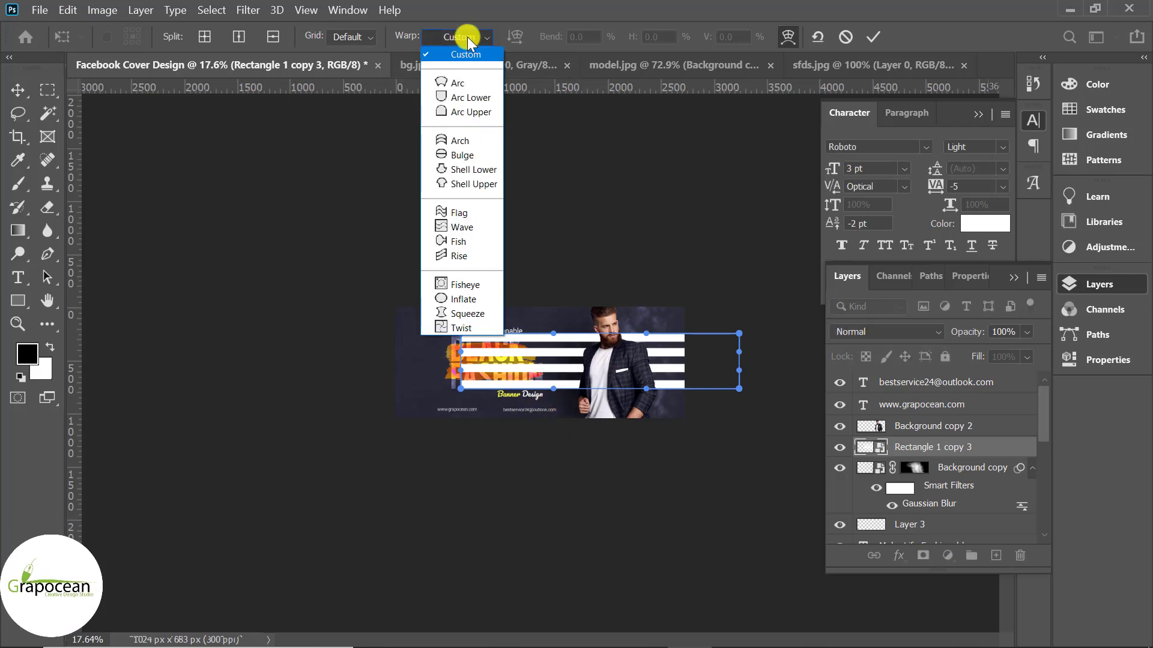
{"action": "left_click", "coordinate": [465, 215]}
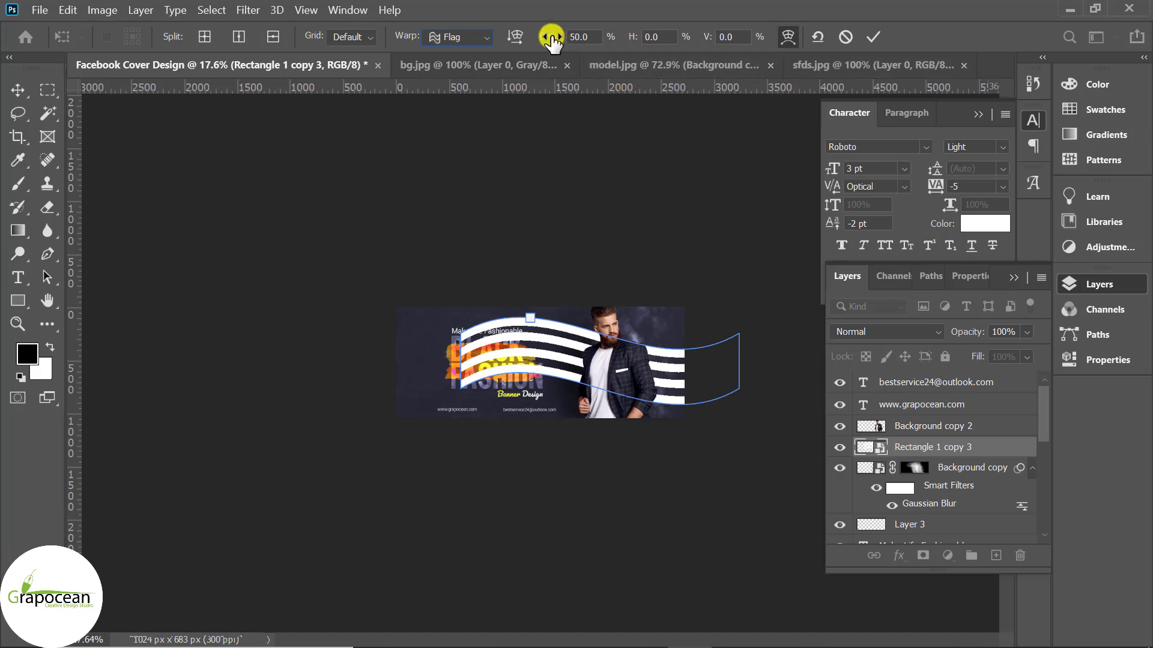
{"action": "mouse_move", "coordinate": [553, 41]}
{"action": "left_mouse_down"}
{"action": "mouse_move", "coordinate": [682, 56]}
{"action": "mouse_move", "coordinate": [926, 149]}
{"action": "mouse_move", "coordinate": [1077, 171]}
{"action": "left_mouse_up"}
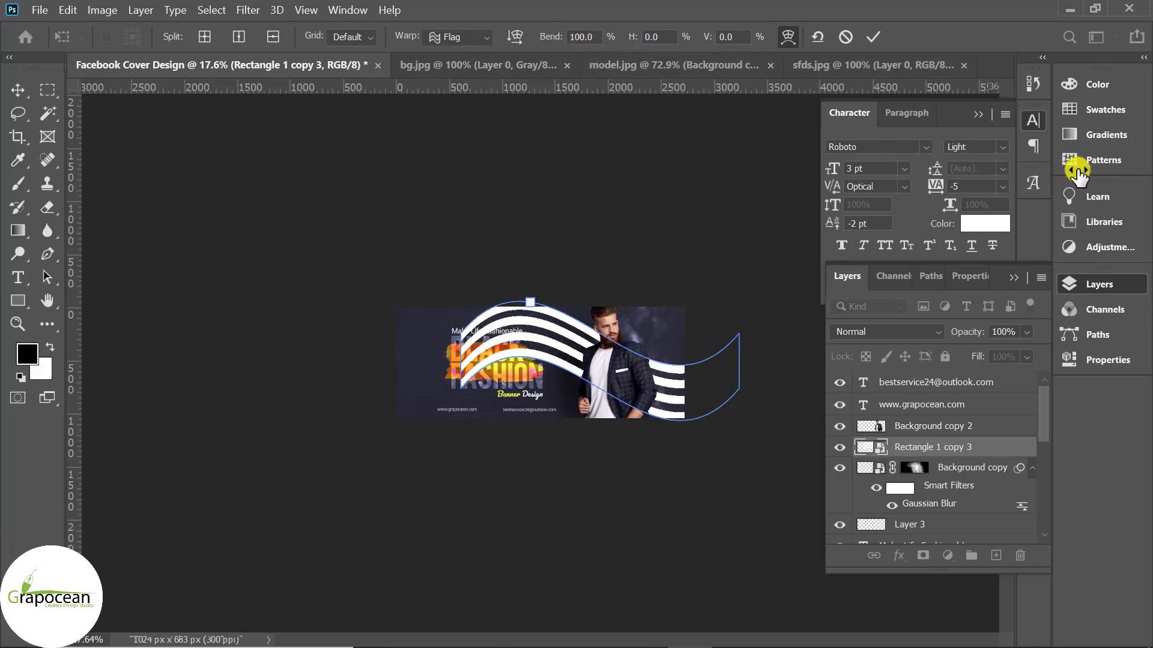
{"action": "left_click_drag", "start_coordinate": [611, 107], "coordinate": [826, 149]}
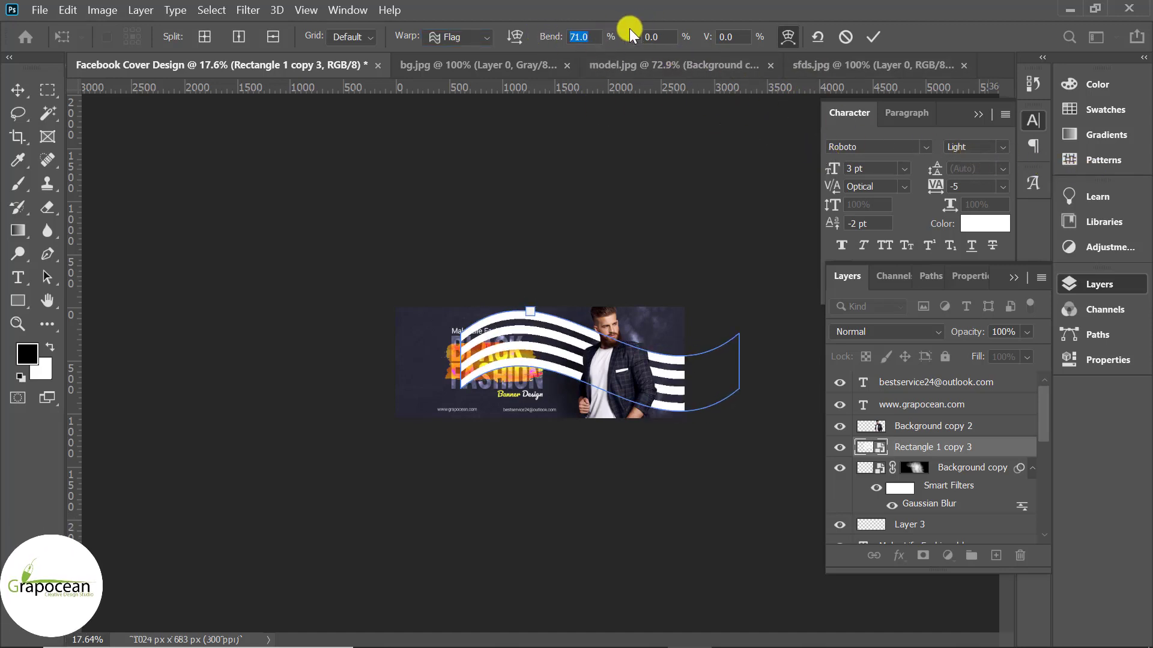
{"action": "mouse_move", "coordinate": [631, 39]}
{"action": "left_mouse_down"}
{"action": "mouse_move", "coordinate": [841, 82]}
{"action": "mouse_move", "coordinate": [1032, 174]}
{"action": "mouse_move", "coordinate": [1103, 243]}
{"action": "mouse_move", "coordinate": [1143, 396]}
{"action": "left_mouse_up"}
{"action": "mouse_move", "coordinate": [686, 45]}
{"action": "left_mouse_down"}
{"action": "mouse_move", "coordinate": [991, 185]}
{"action": "mouse_move", "coordinate": [1049, 258]}
{"action": "mouse_move", "coordinate": [24, 98]}
{"action": "left_mouse_up"}
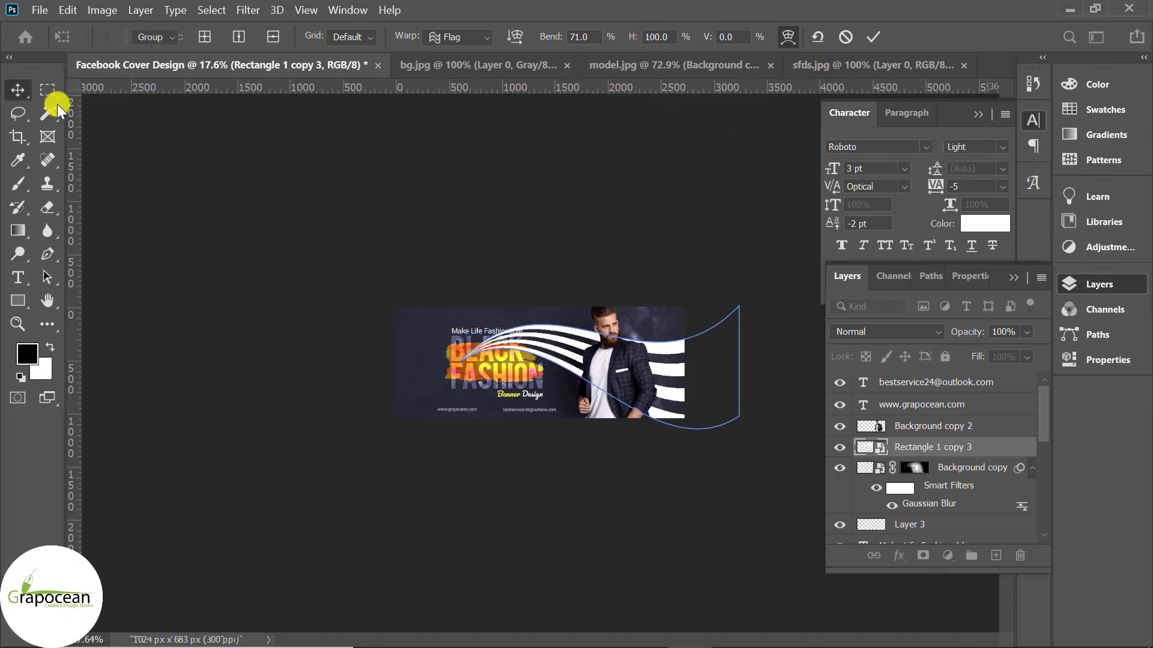
Step: Commit the warp, nudge the curved stripes into place and deselect them
{"action": "key", "text": "Return"}
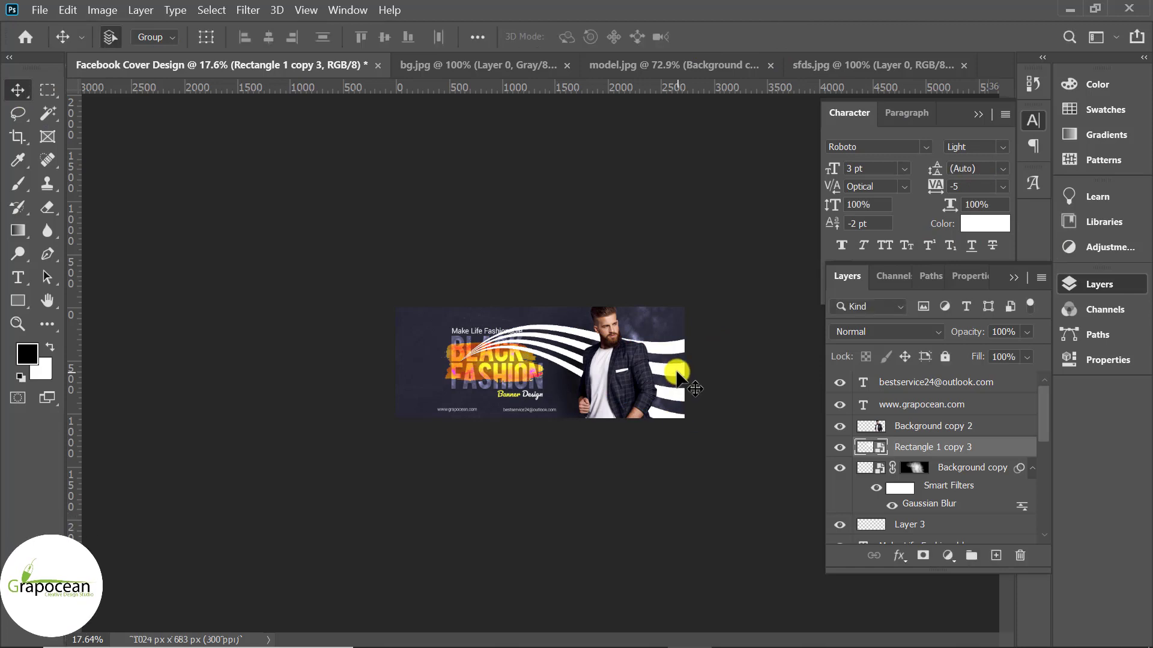
{"action": "mouse_move", "coordinate": [678, 377]}
{"action": "left_mouse_down"}
{"action": "mouse_move", "coordinate": [663, 376]}
{"action": "mouse_move", "coordinate": [677, 373]}
{"action": "left_mouse_up"}
{"action": "left_click", "coordinate": [692, 480]}
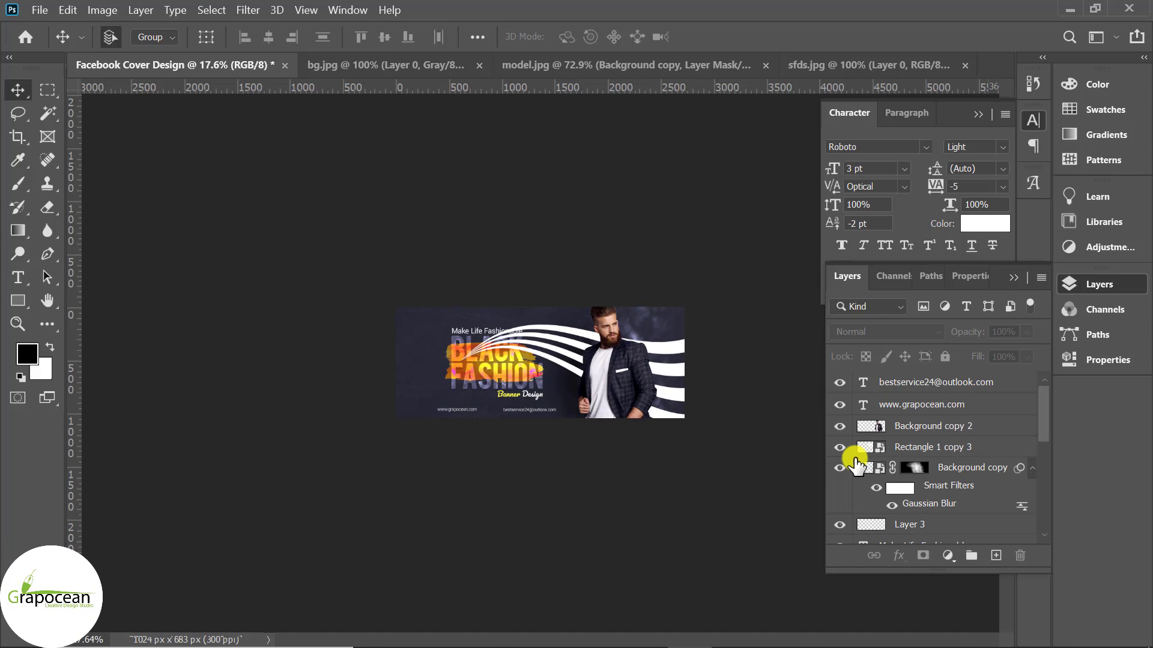
Step: Set the curved stripes layer's blend mode to Overlay
{"action": "left_click", "coordinate": [669, 377]}
{"action": "left_click", "coordinate": [883, 330]}
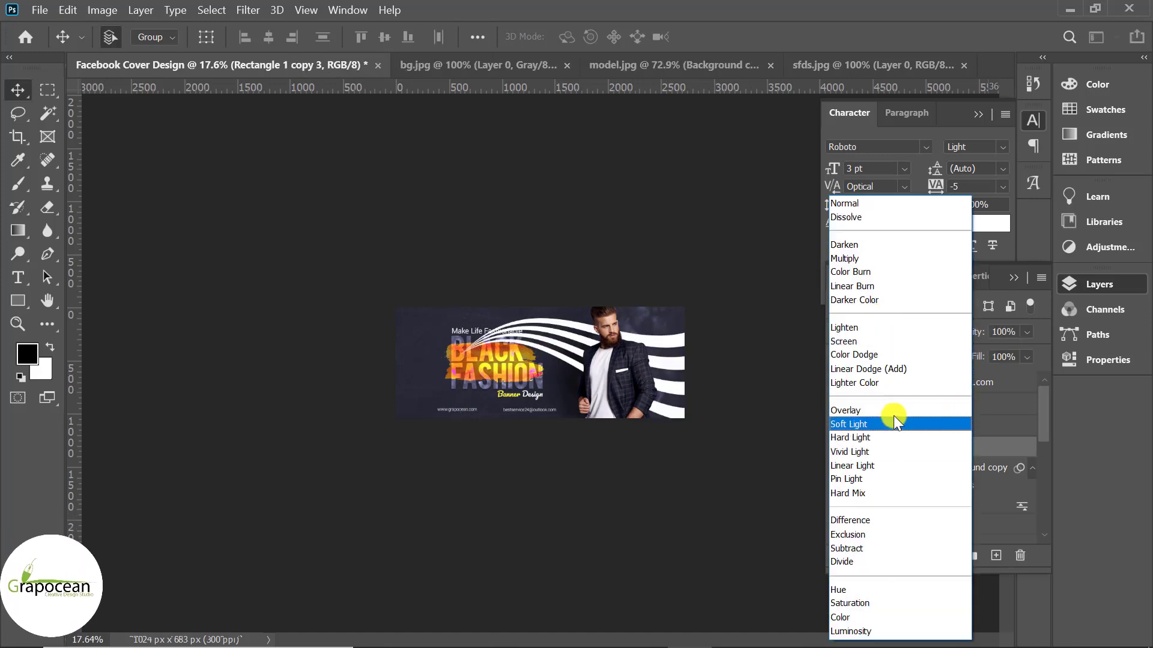
{"action": "left_click", "coordinate": [892, 410]}
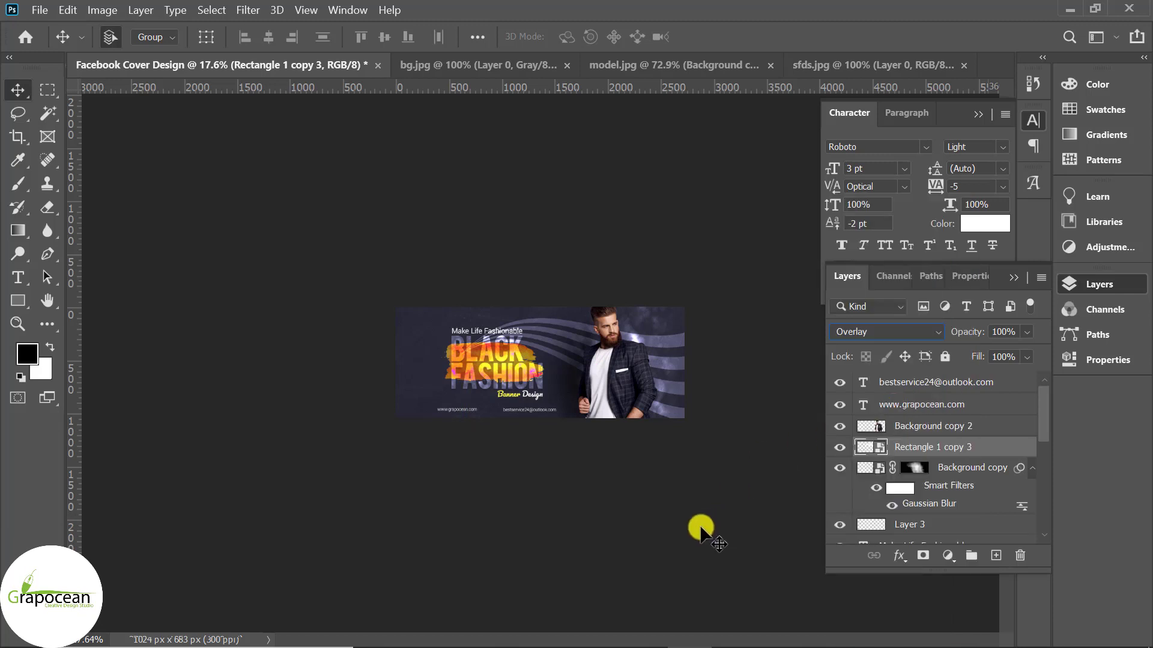
Step: Move the overlay stripes further to the right on the cover
{"action": "left_click", "coordinate": [581, 369], "text": "ctrl"}
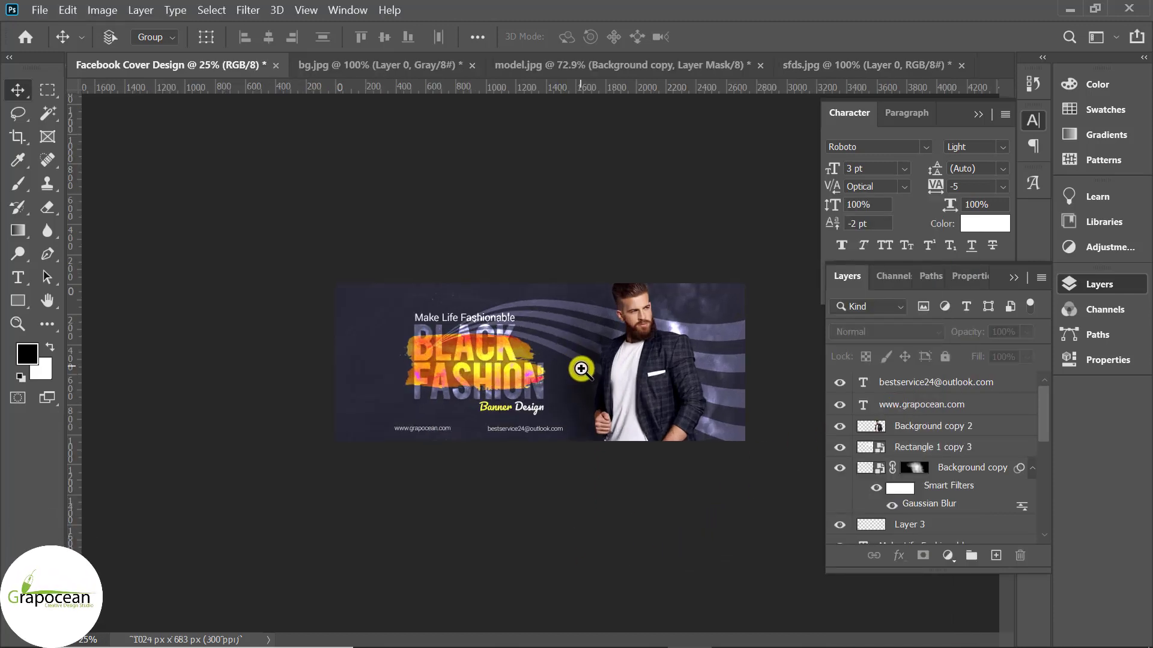
{"action": "left_click_drag", "start_coordinate": [587, 345], "coordinate": [712, 331]}
{"action": "key", "text": "ctrl+minus"}
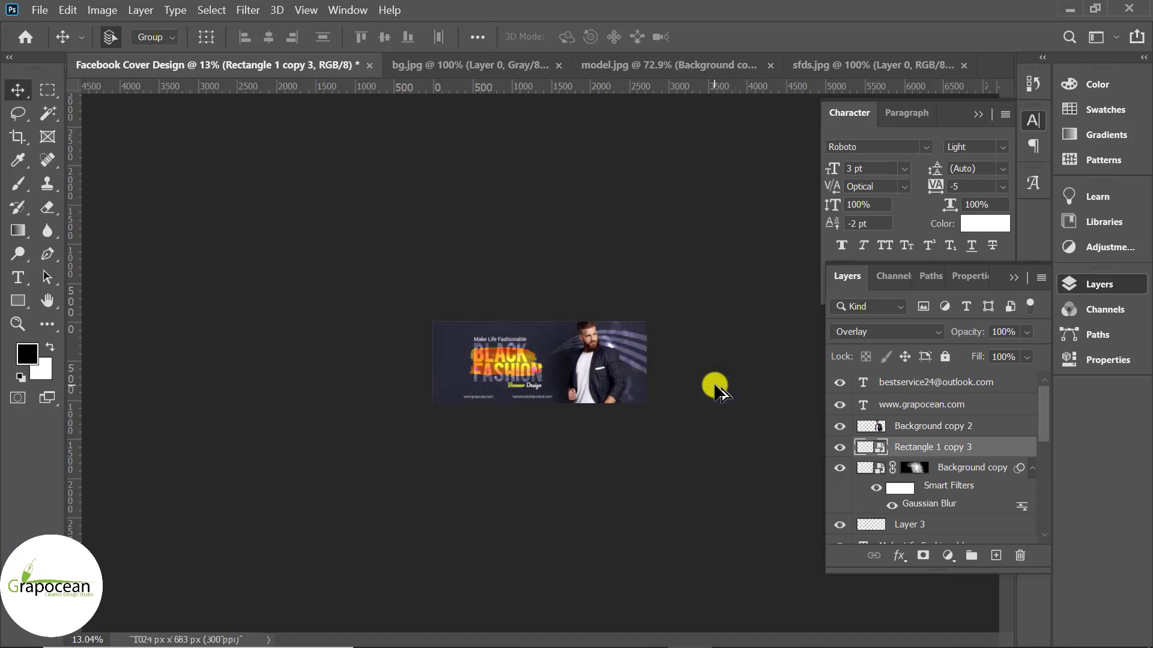
{"action": "key", "text": "ctrl+plus"}
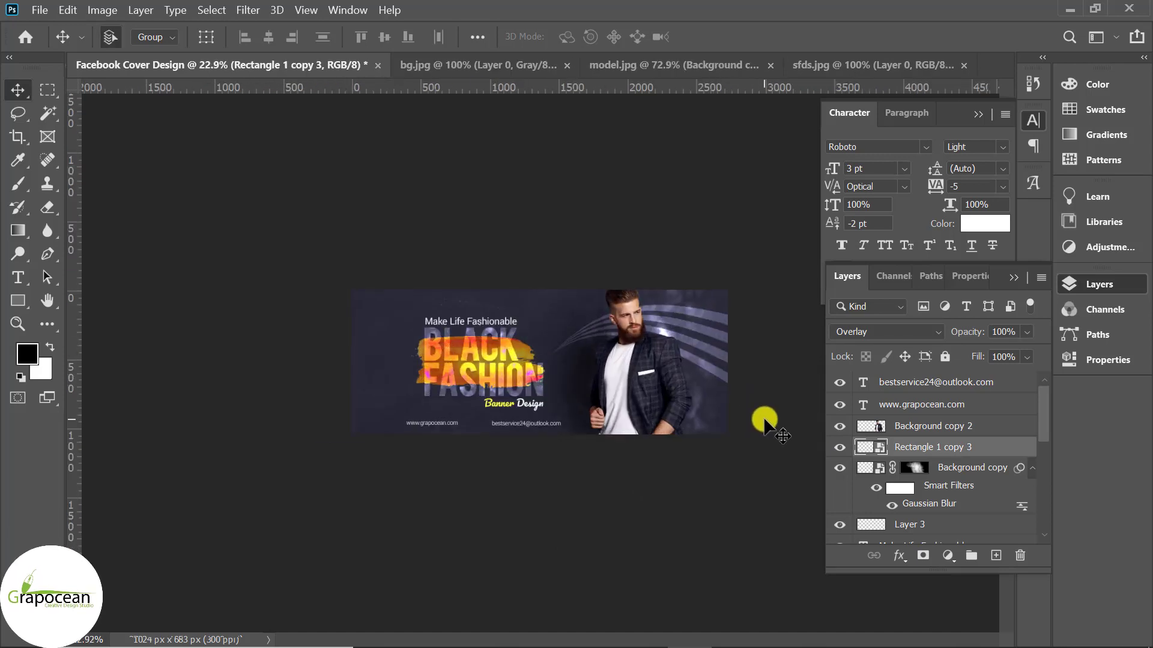
Step: Free-transform the stripe copy, rotating it around by roughly 146 degrees
{"action": "key", "text": "ctrl+t"}
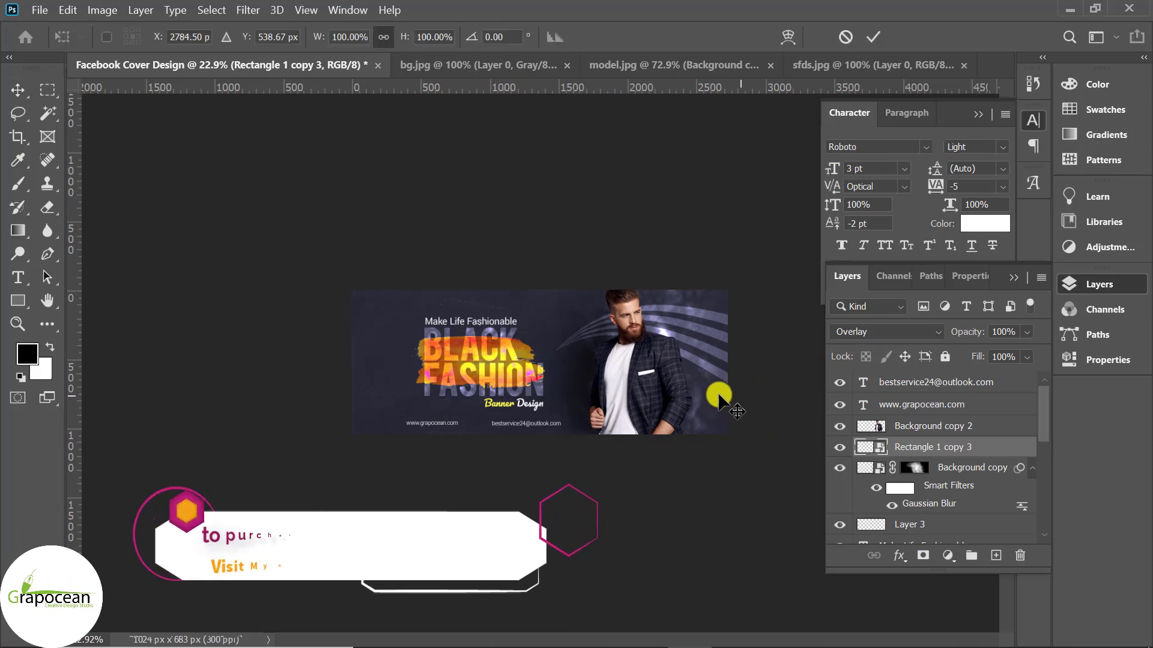
{"action": "key", "text": "ctrl+minus"}
{"action": "left_click_drag", "start_coordinate": [600, 463], "coordinate": [566, 432]}
{"action": "mouse_move", "coordinate": [643, 411]}
{"action": "left_mouse_down"}
{"action": "mouse_move", "coordinate": [641, 372]}
{"action": "mouse_move", "coordinate": [641, 401]}
{"action": "left_mouse_up"}
{"action": "key", "text": "ctrl+minus"}
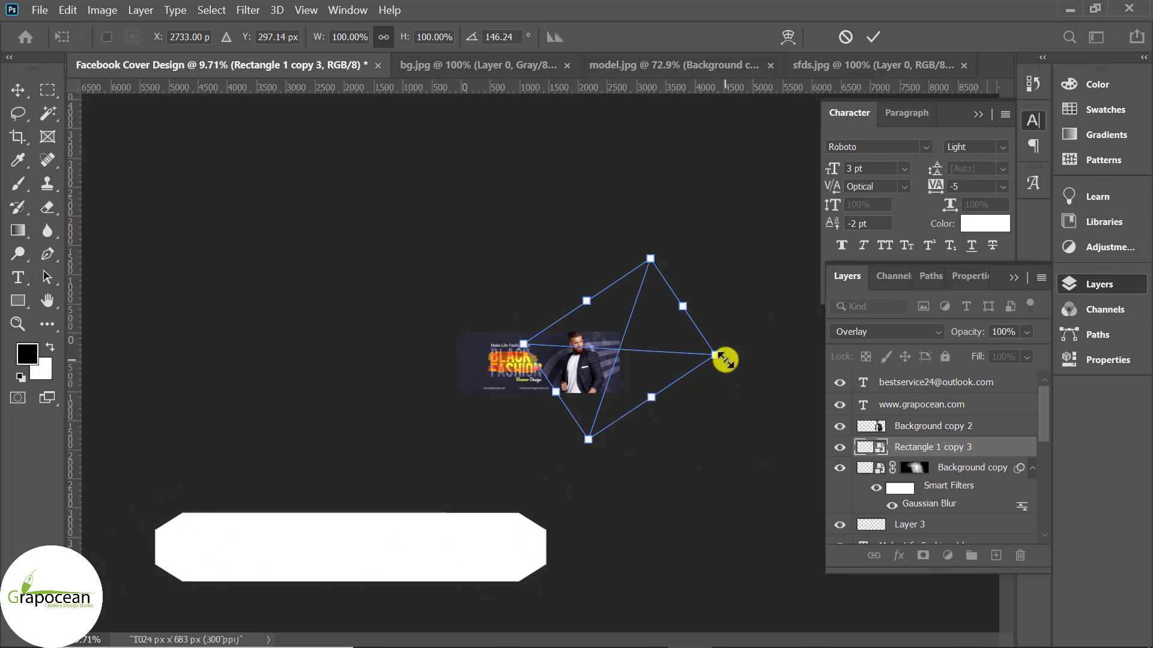
Step: Shrink, re-angle and lower the stripe copy behind the model, then commit the transform
{"action": "mouse_move", "coordinate": [725, 361]}
{"action": "left_mouse_down"}
{"action": "mouse_move", "coordinate": [686, 363]}
{"action": "mouse_move", "coordinate": [722, 327]}
{"action": "left_mouse_up"}
{"action": "left_click_drag", "start_coordinate": [637, 366], "coordinate": [594, 385]}
{"action": "scroll", "coordinate": [610, 447], "scroll_direction": "up", "scroll_amount": 5}
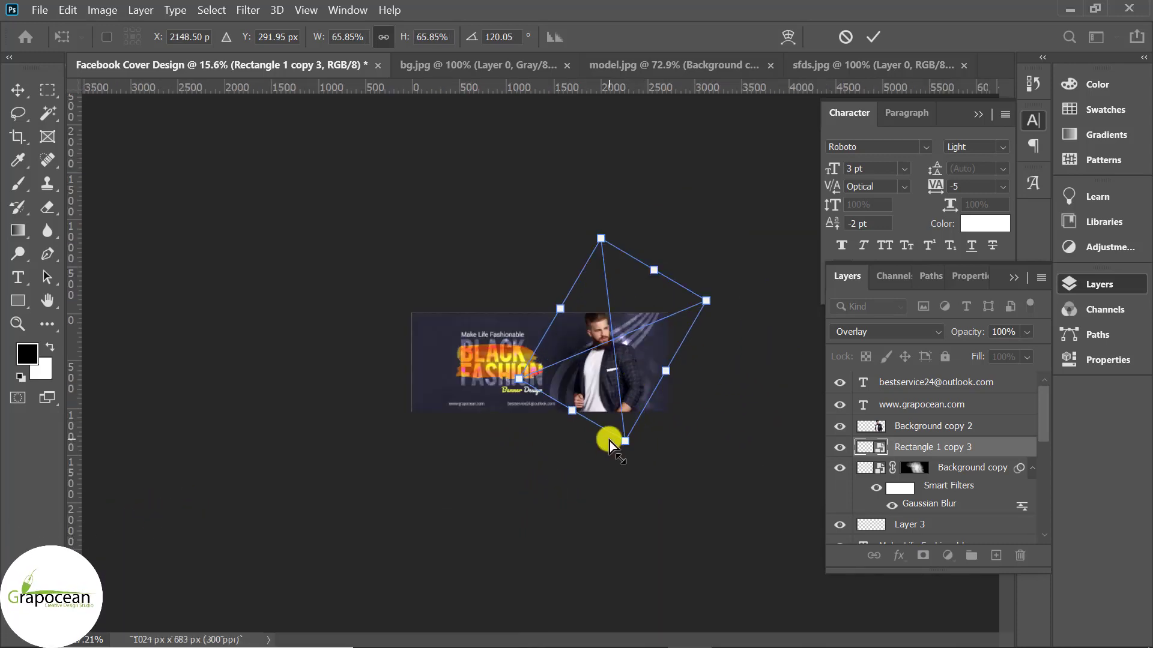
{"action": "scroll", "coordinate": [609, 440], "scroll_direction": "up", "scroll_amount": 3}
{"action": "mouse_move", "coordinate": [596, 414]}
{"action": "left_mouse_down"}
{"action": "mouse_move", "coordinate": [695, 494]}
{"action": "mouse_move", "coordinate": [686, 530]}
{"action": "left_mouse_up"}
{"action": "left_click_drag", "start_coordinate": [621, 463], "coordinate": [622, 472]}
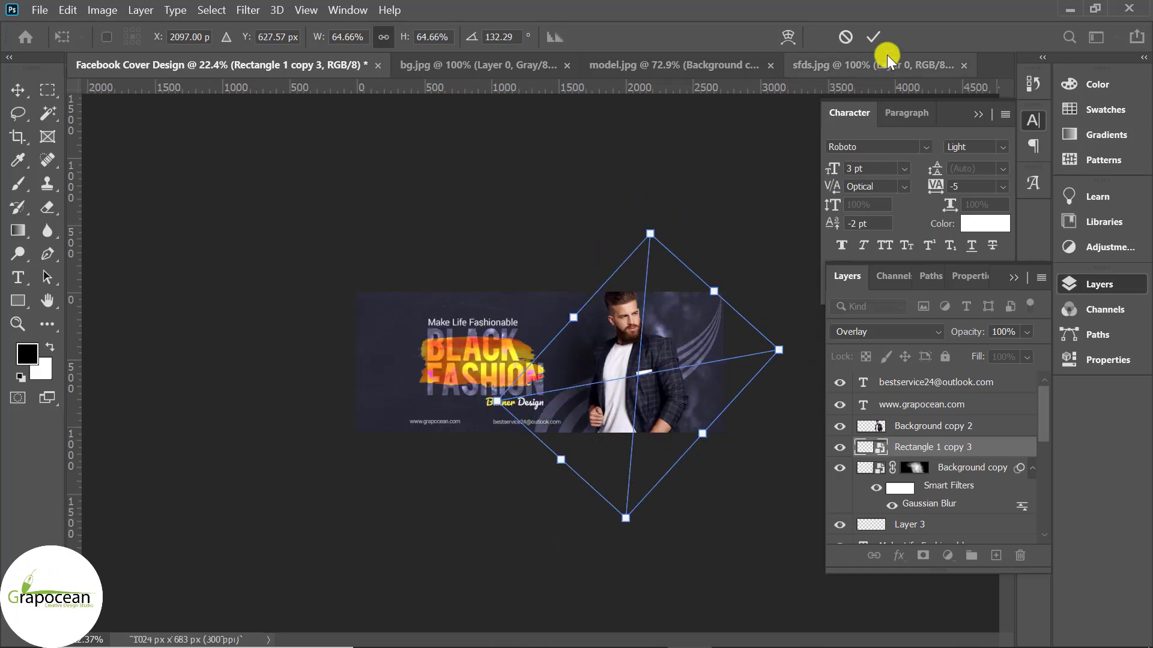
{"action": "left_click", "coordinate": [872, 36]}
Step: Select Layer 1 in the Layers panel
{"action": "scroll", "coordinate": [703, 475], "scroll_direction": "down", "scroll_amount": 1}
{"action": "scroll", "coordinate": [573, 414], "scroll_direction": "up", "scroll_amount": 2}
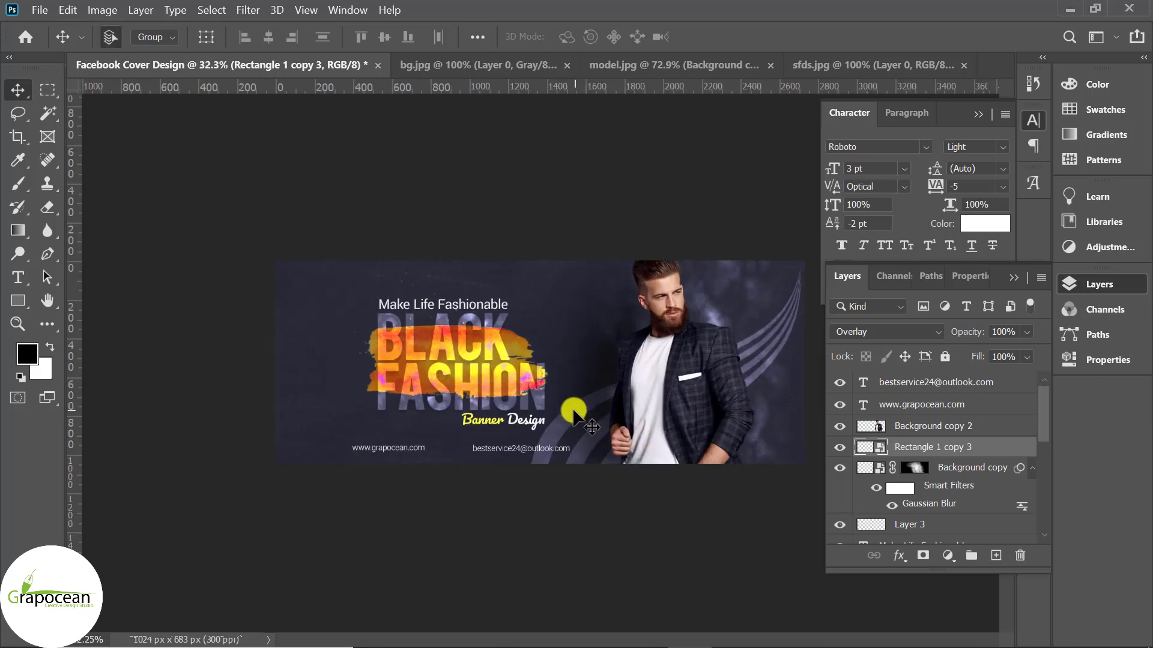
{"action": "scroll", "coordinate": [384, 309], "scroll_direction": "up", "scroll_amount": 2}
{"action": "left_click", "coordinate": [600, 360]}
{"action": "scroll", "coordinate": [957, 471], "scroll_direction": "down", "scroll_amount": 2}
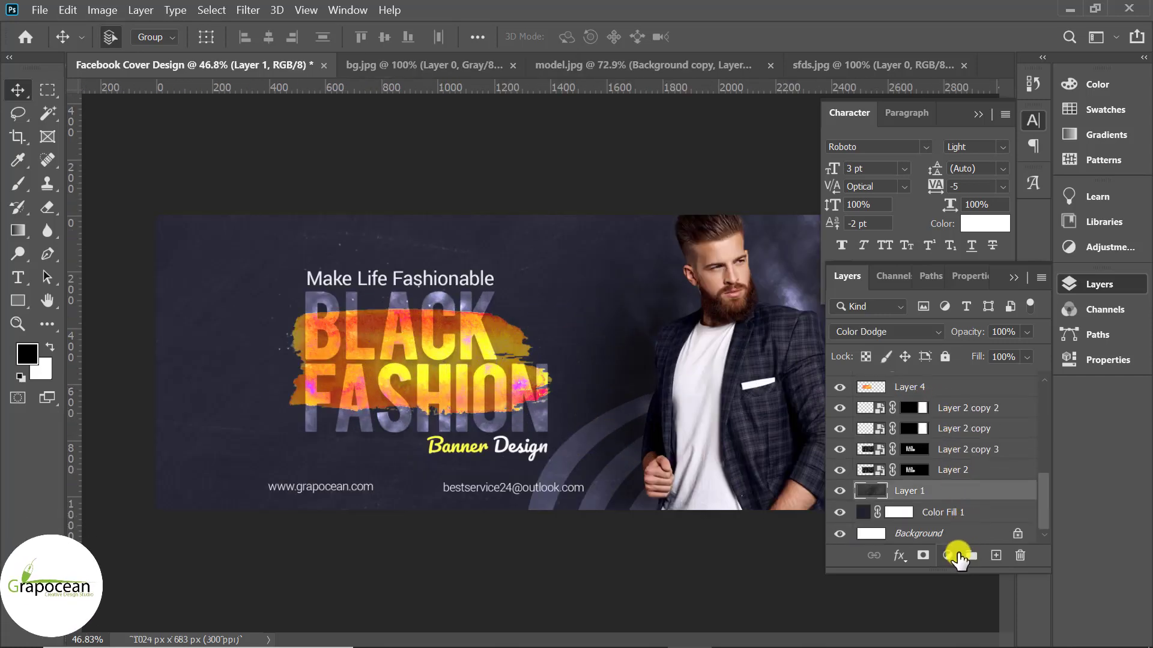
Step: Duplicate Layer 1 and open the Layer Style settings for Layer 1 copy
{"action": "key", "text": "ctrl+j"}
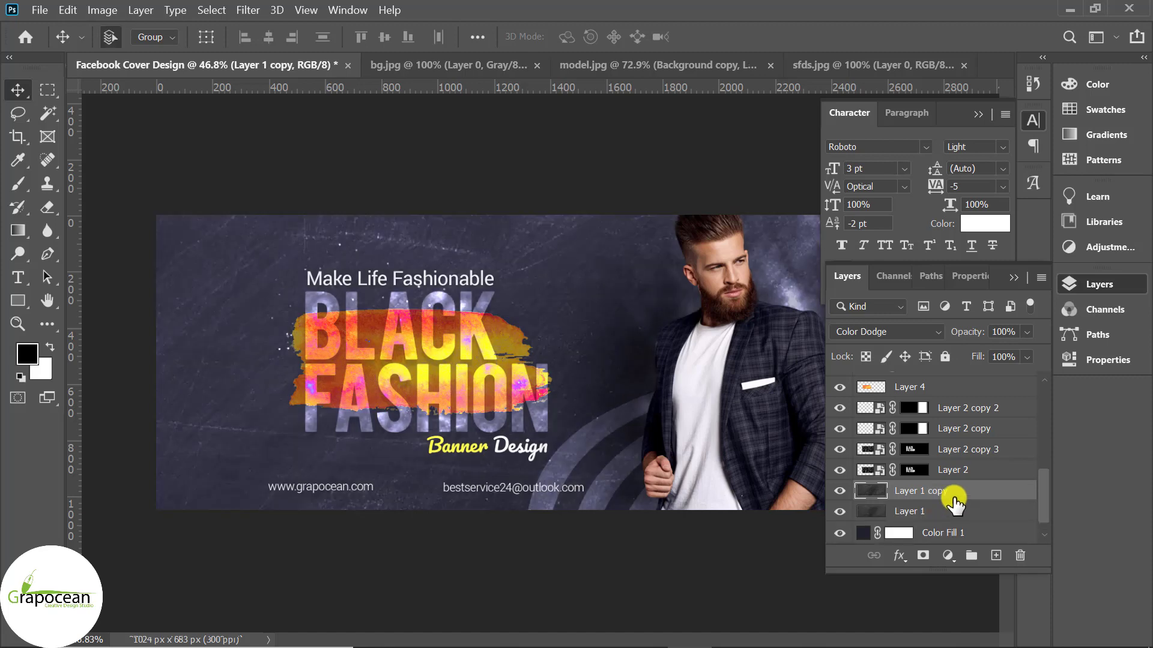
{"action": "scroll", "coordinate": [513, 522], "scroll_direction": "down", "scroll_amount": 2}
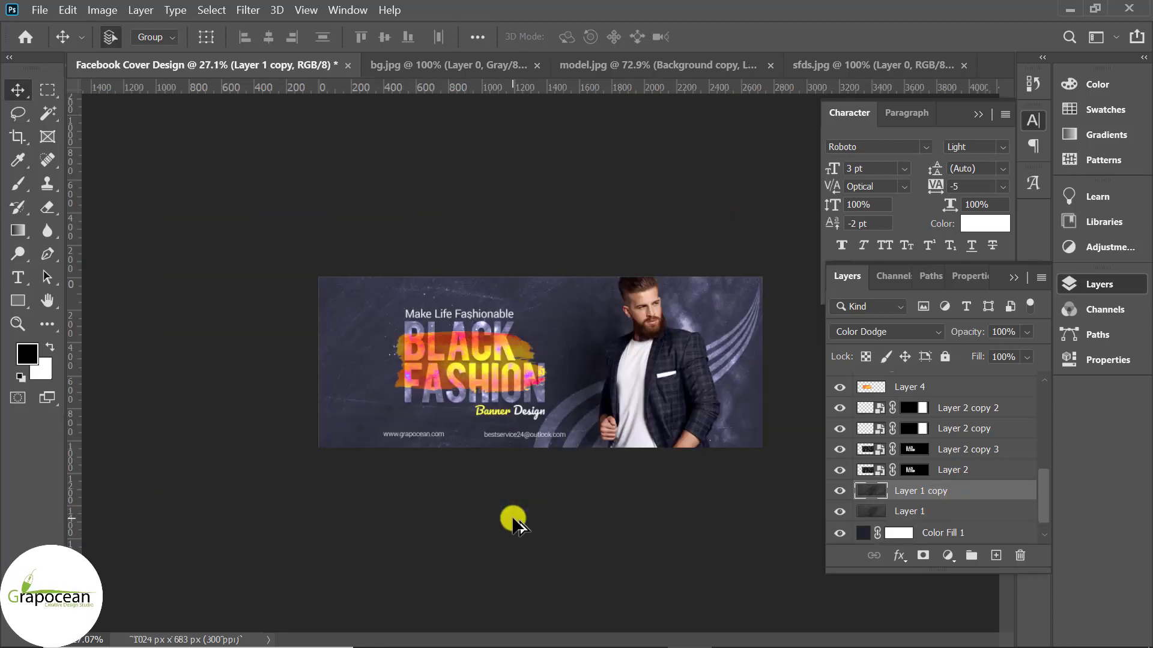
{"action": "right_click", "coordinate": [939, 507]}
{"action": "left_click", "coordinate": [661, 377]}
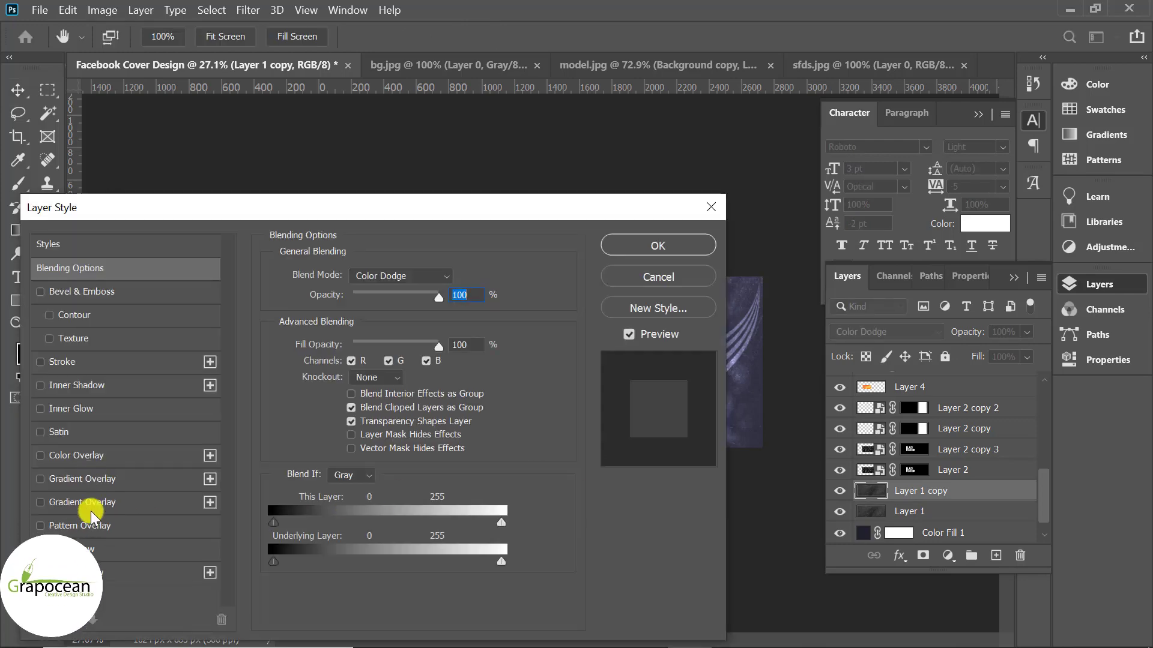
Step: Add a dot Pattern Overlay with an enlarged scale and confirm it
{"action": "left_click", "coordinate": [80, 525]}
{"action": "left_click_drag", "start_coordinate": [369, 217], "coordinate": [813, 321]}
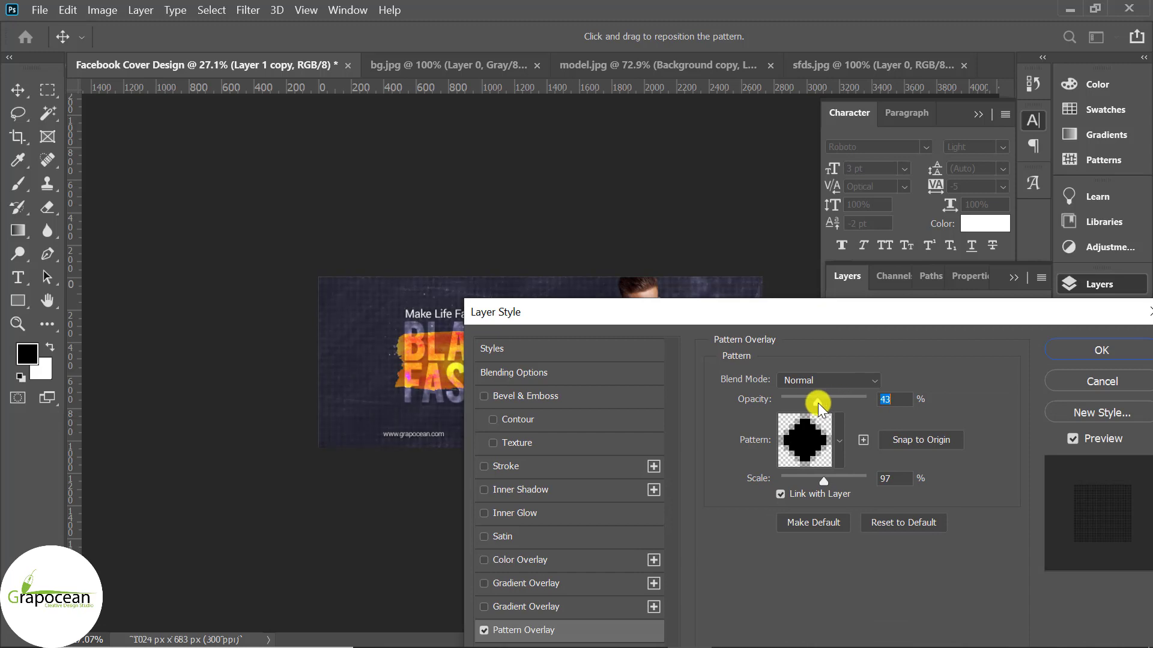
{"action": "mouse_move", "coordinate": [824, 481]}
{"action": "left_mouse_down"}
{"action": "mouse_move", "coordinate": [919, 486]}
{"action": "mouse_move", "coordinate": [832, 488]}
{"action": "left_mouse_up"}
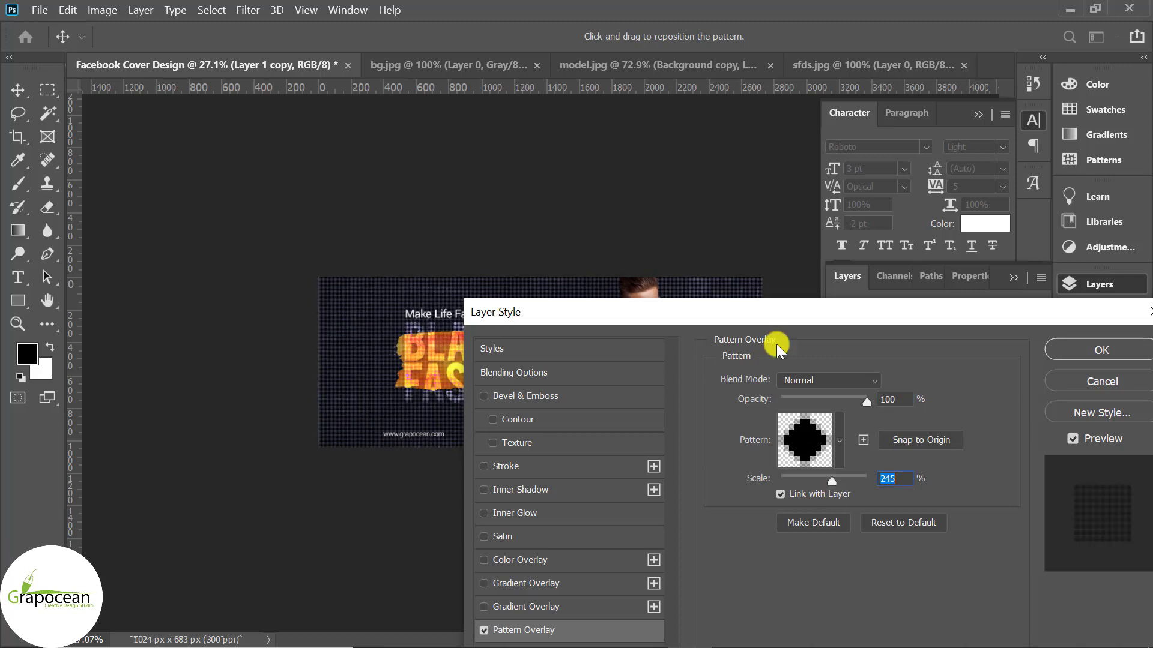
{"action": "left_click", "coordinate": [894, 528]}
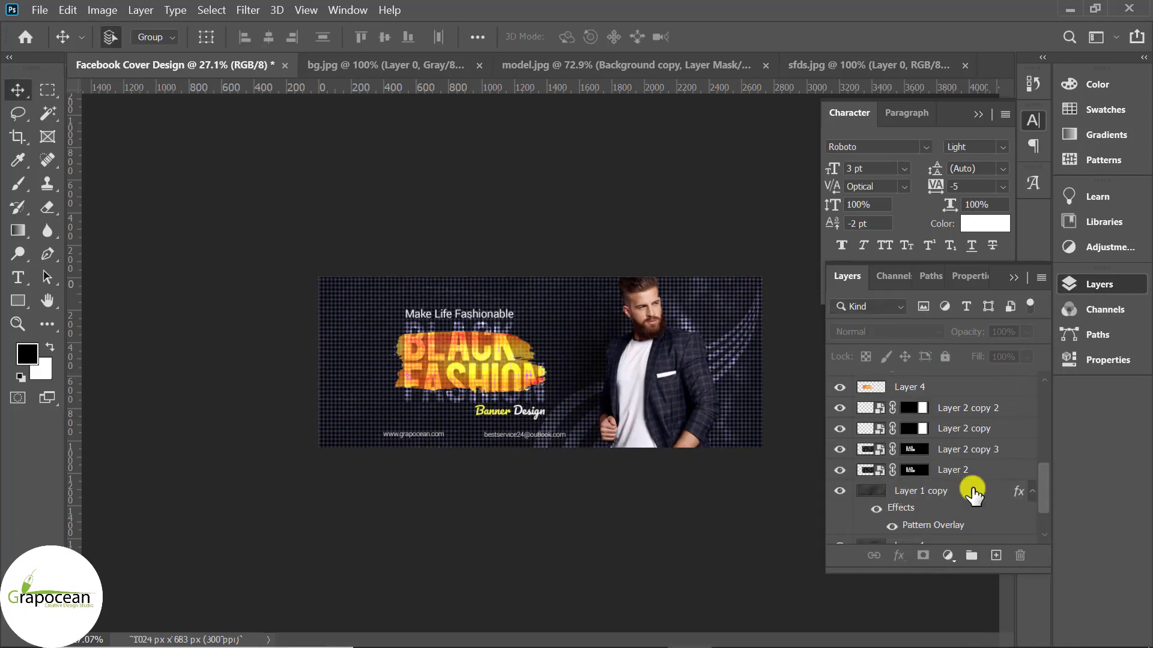
Step: Convert Layer 1 copy to a smart object with Difference blend mode
{"action": "left_click", "coordinate": [961, 491]}
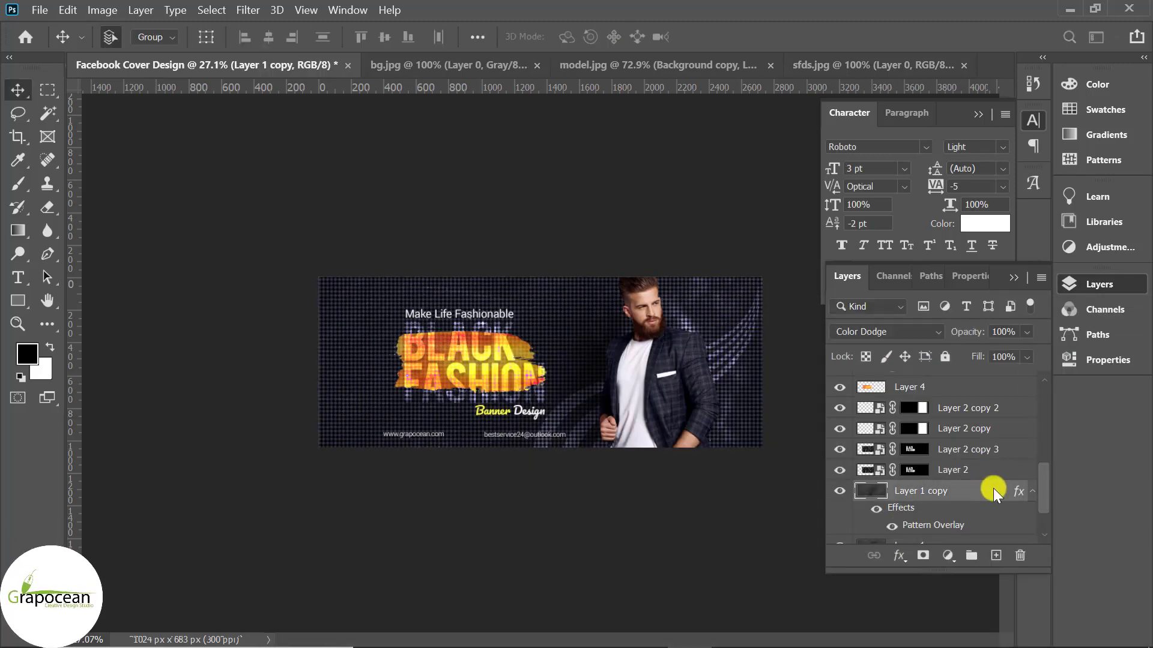
{"action": "right_click", "coordinate": [991, 488]}
{"action": "left_click", "coordinate": [816, 261]}
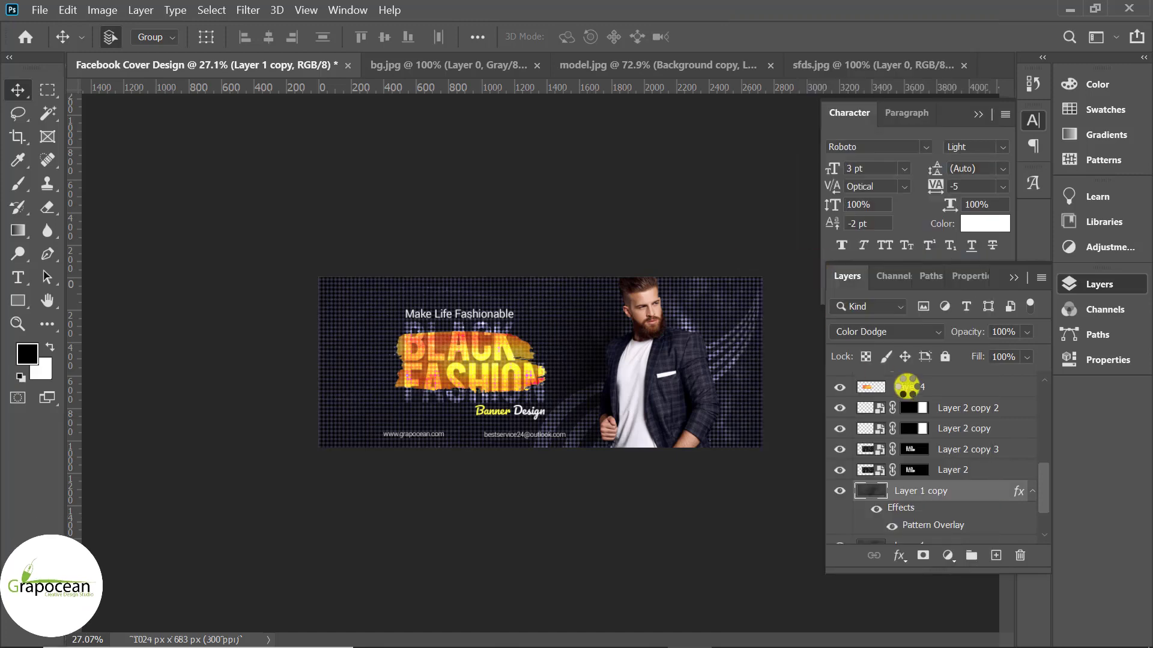
{"action": "left_click", "coordinate": [891, 332]}
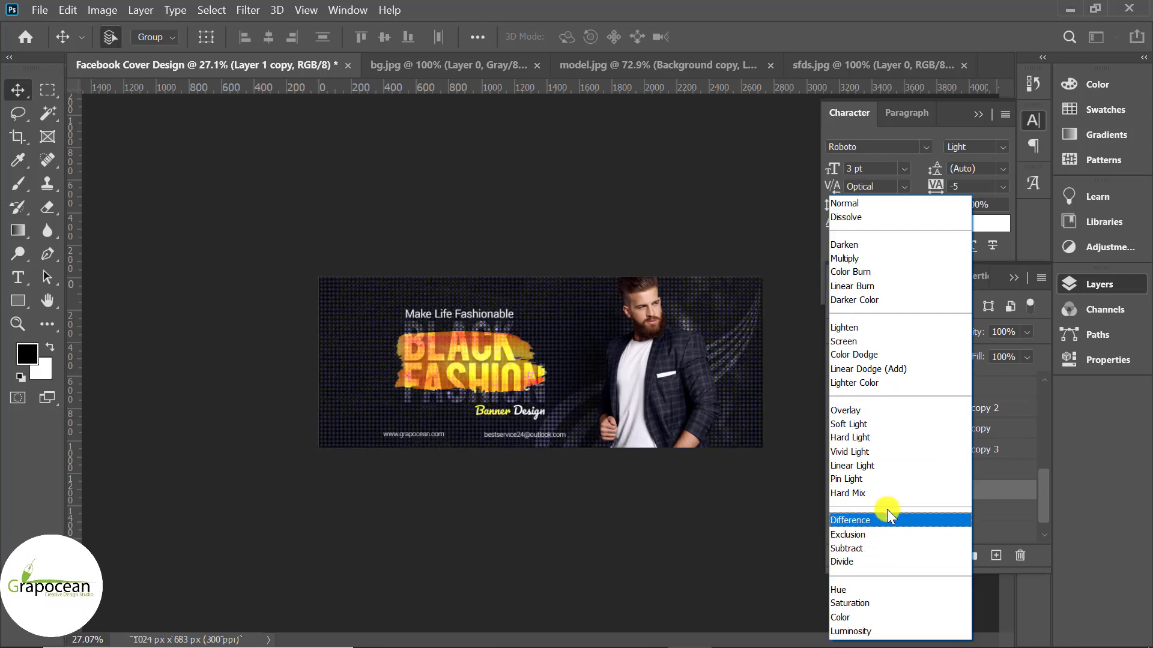
{"action": "left_click", "coordinate": [888, 517]}
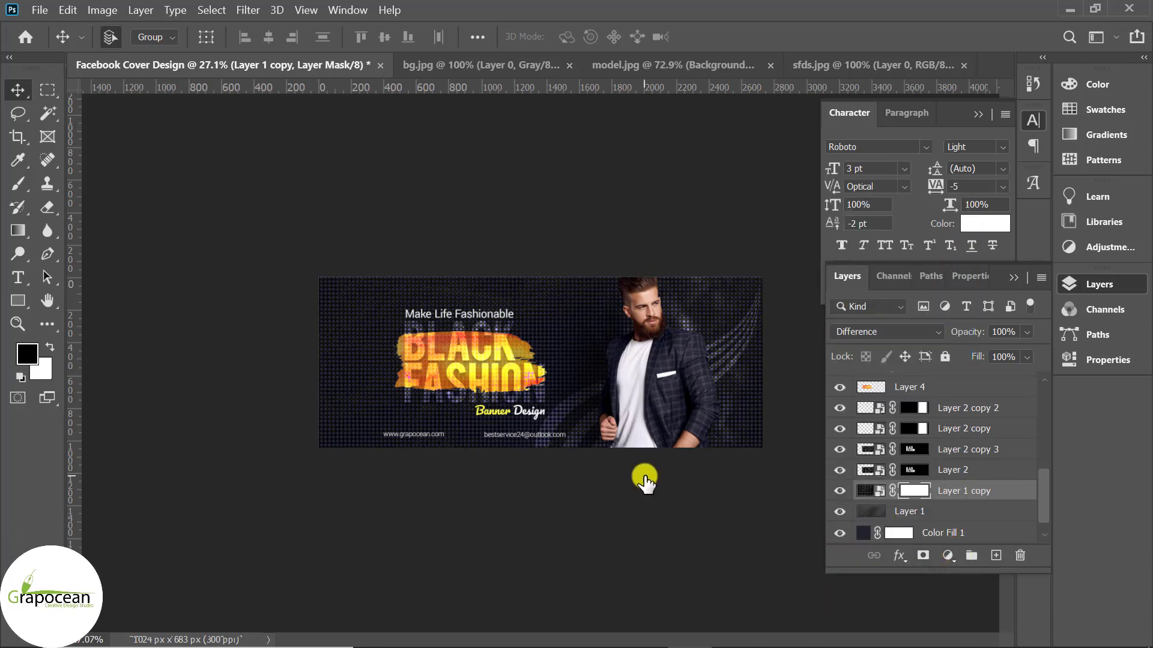
Step: Invert the mask and paint white with a soft brush around the model and left edge
{"action": "key", "text": "ctrl+i"}
{"action": "key", "text": "ctrl+minus"}
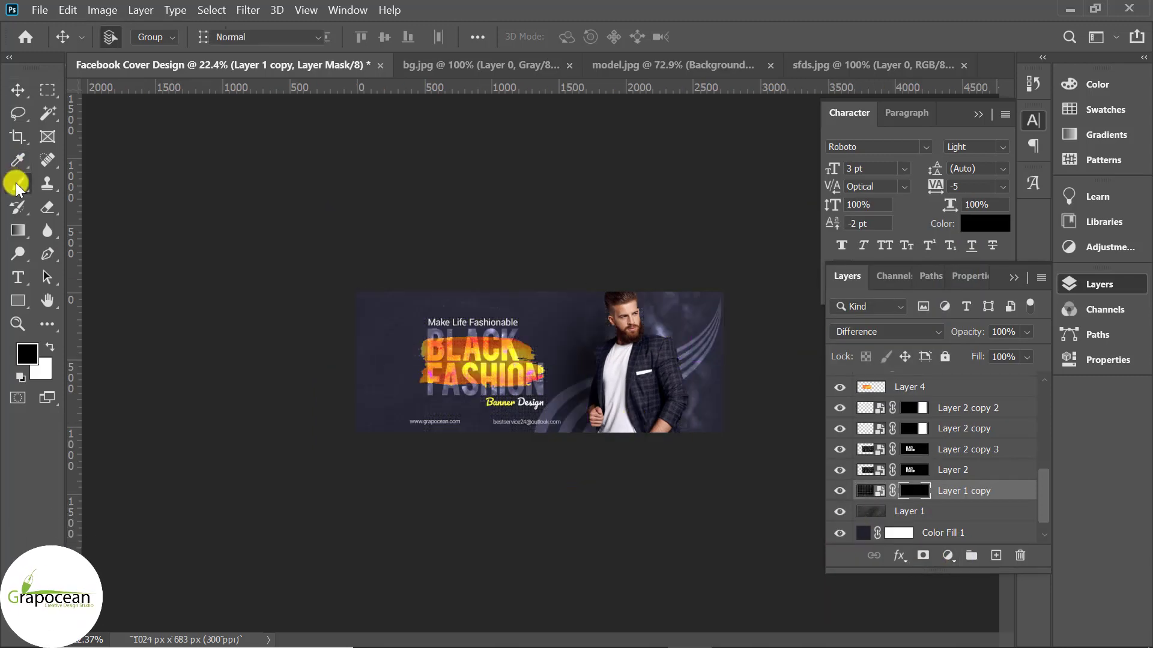
{"action": "left_click", "coordinate": [17, 185]}
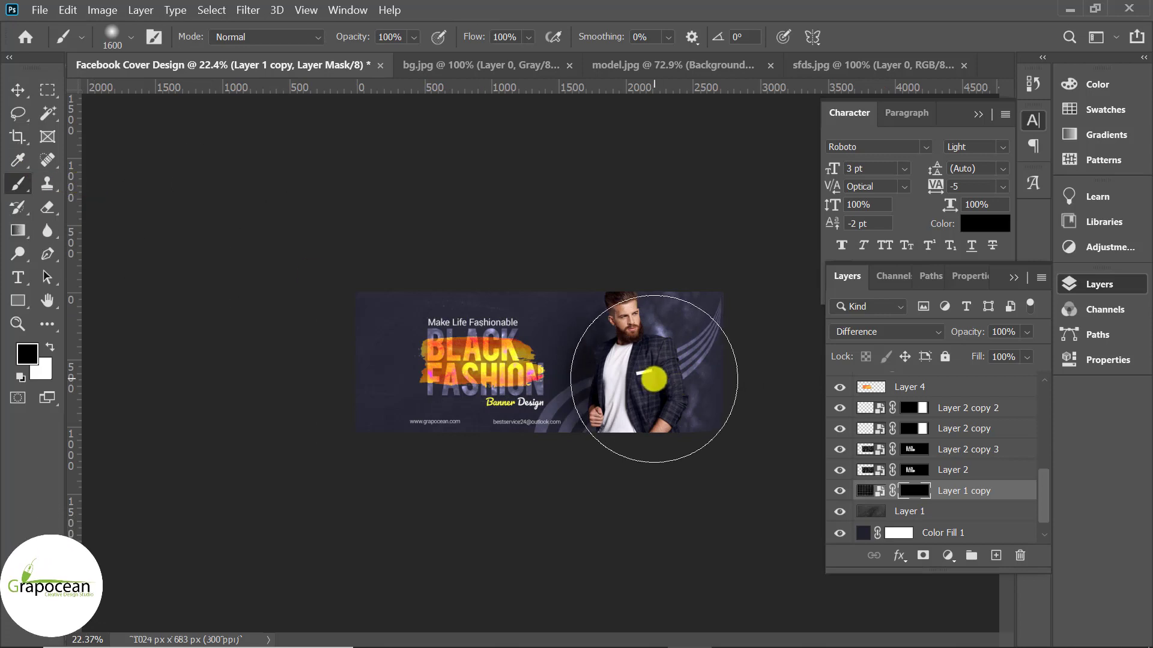
{"action": "left_click_drag", "start_coordinate": [654, 375], "coordinate": [672, 343]}
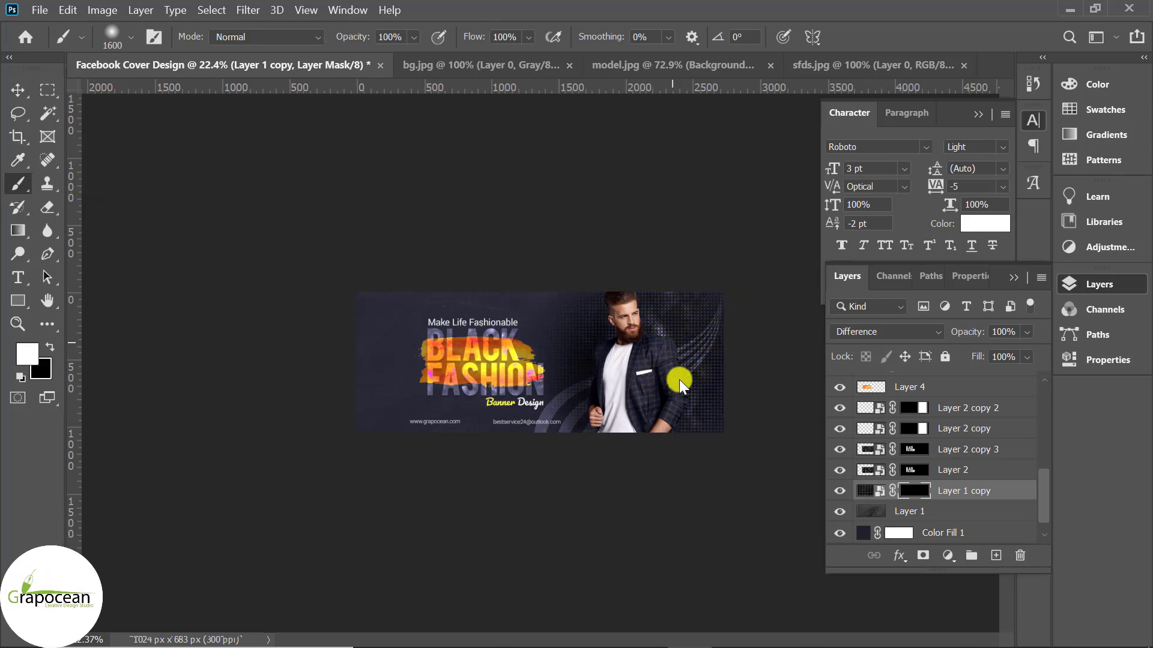
{"action": "left_click_drag", "start_coordinate": [320, 421], "coordinate": [327, 454]}
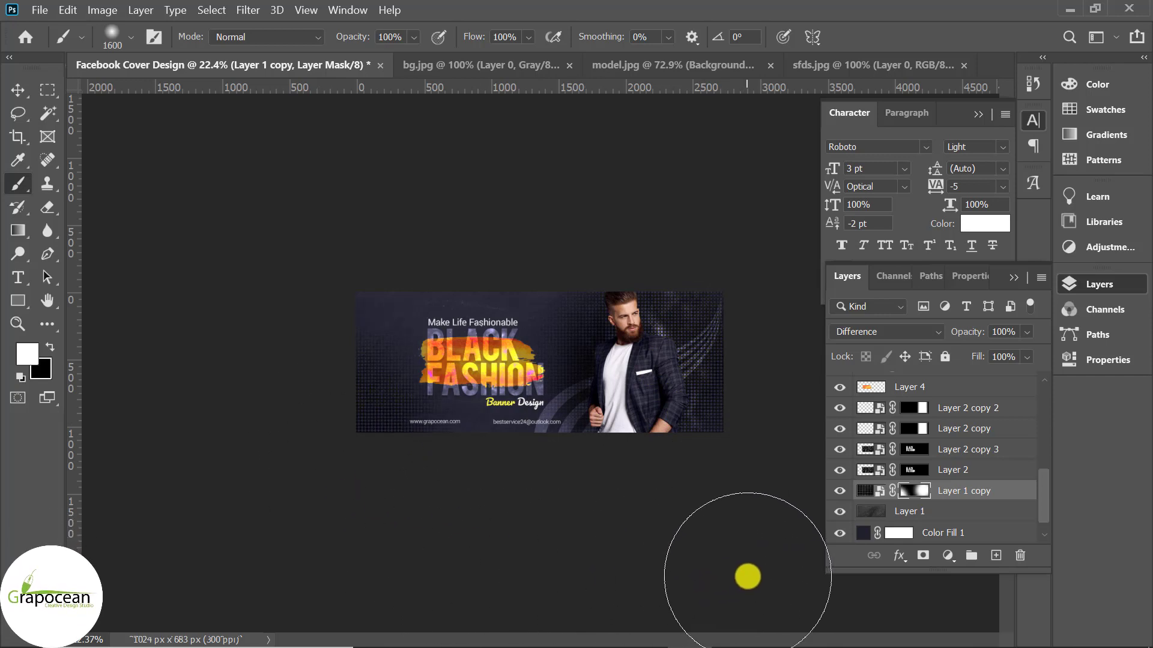
{"action": "key", "text": "bracketleft"}
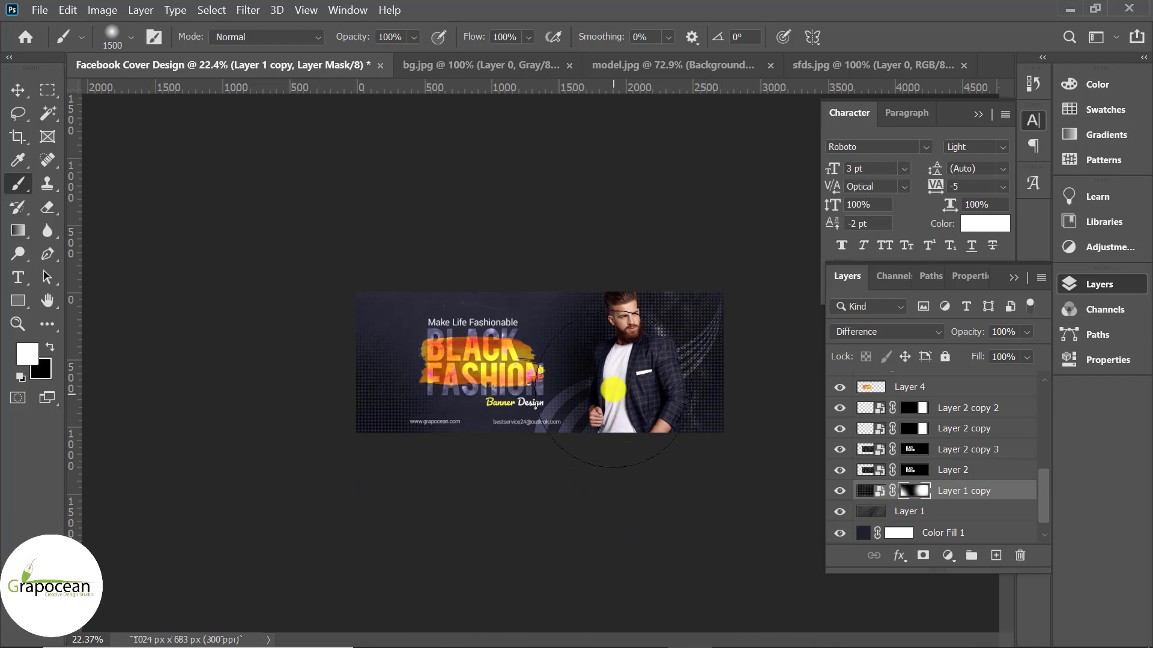
{"action": "key", "text": "bracketleft"}
{"action": "key", "text": "bracketleft"}
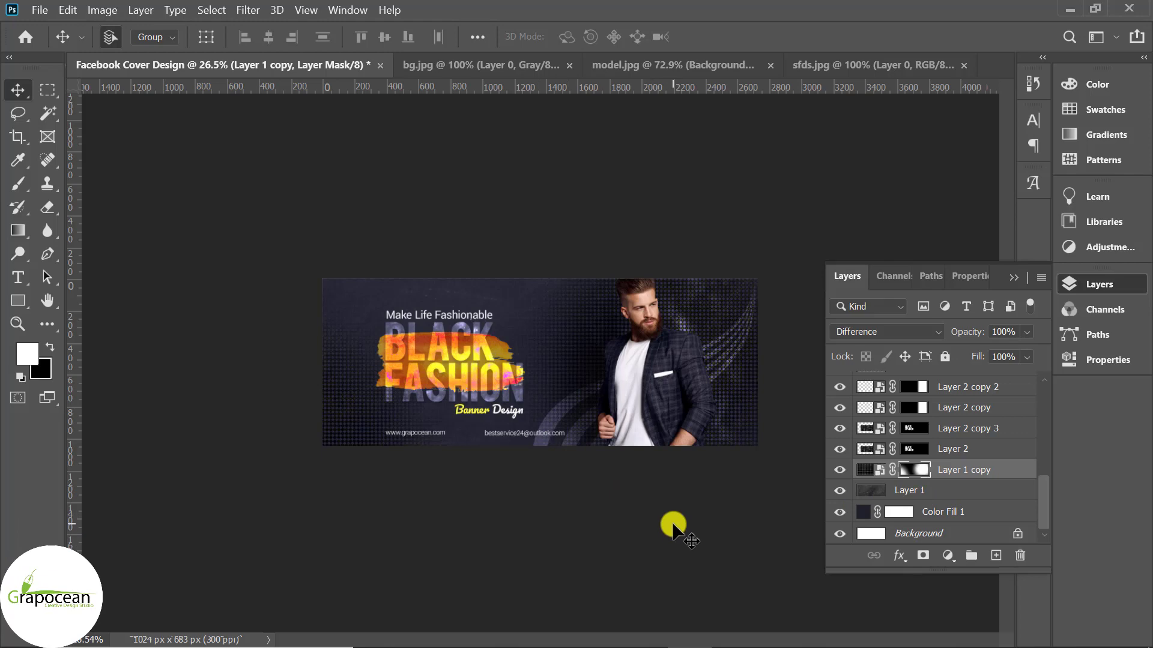
{"action": "key", "text": "ctrl+plus"}
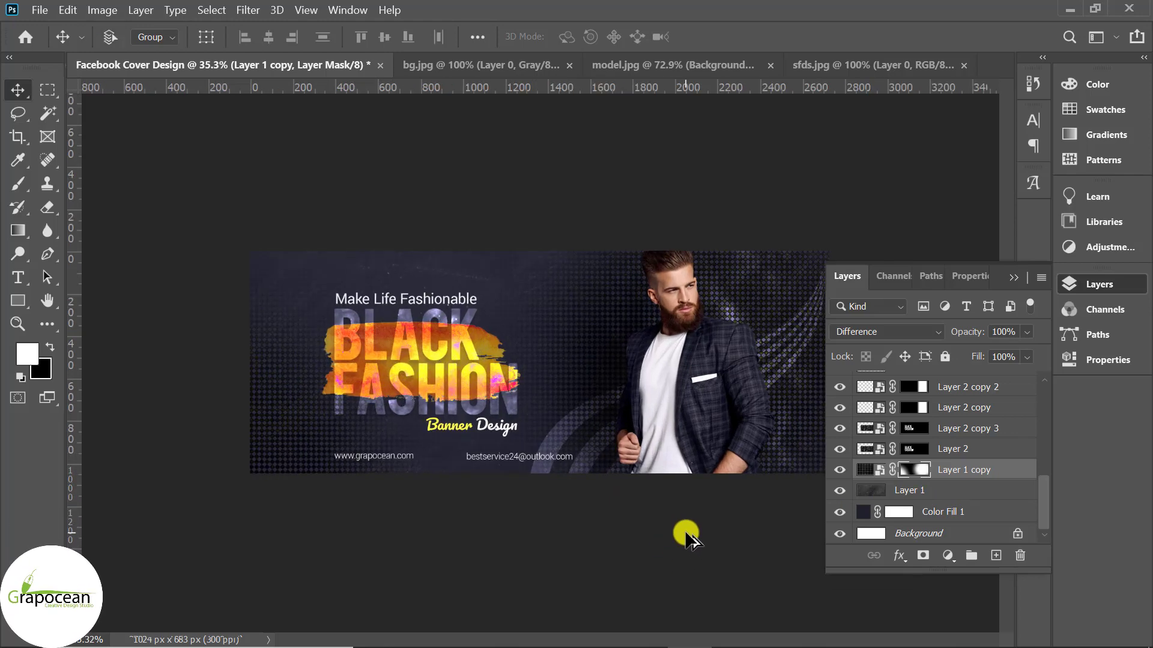
{"action": "scroll", "coordinate": [684, 543], "scroll_direction": "down", "scroll_amount": 1}
{"action": "scroll", "coordinate": [684, 543], "scroll_direction": "down", "scroll_amount": 1}
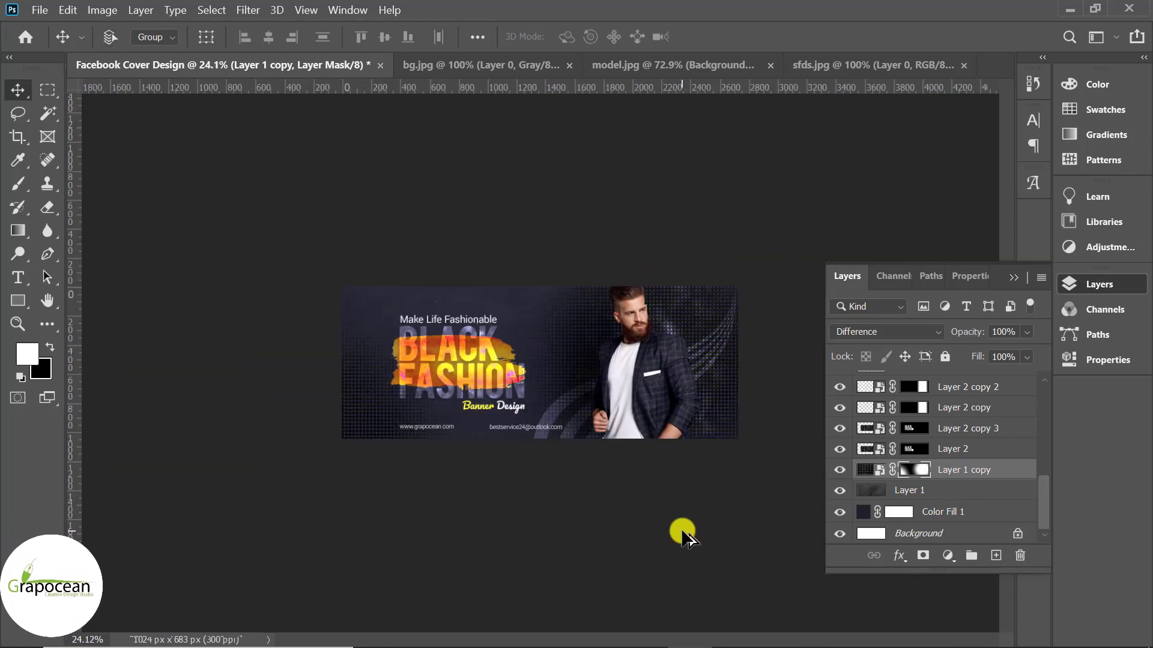
{"action": "scroll", "coordinate": [690, 535], "scroll_direction": "up", "scroll_amount": 1}
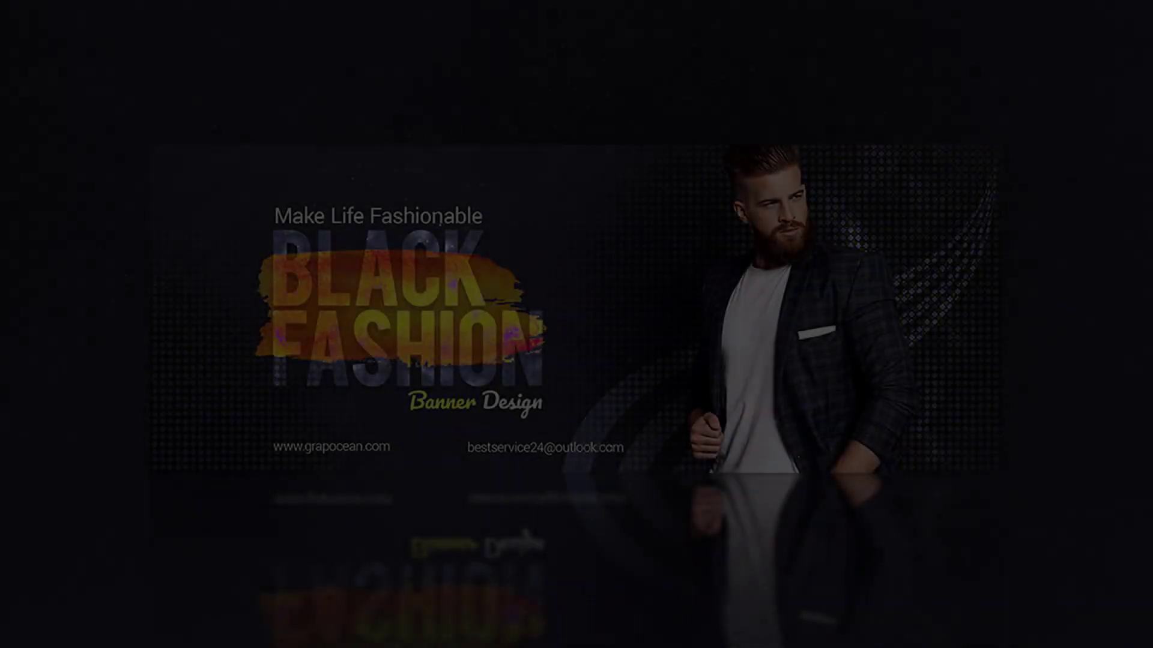